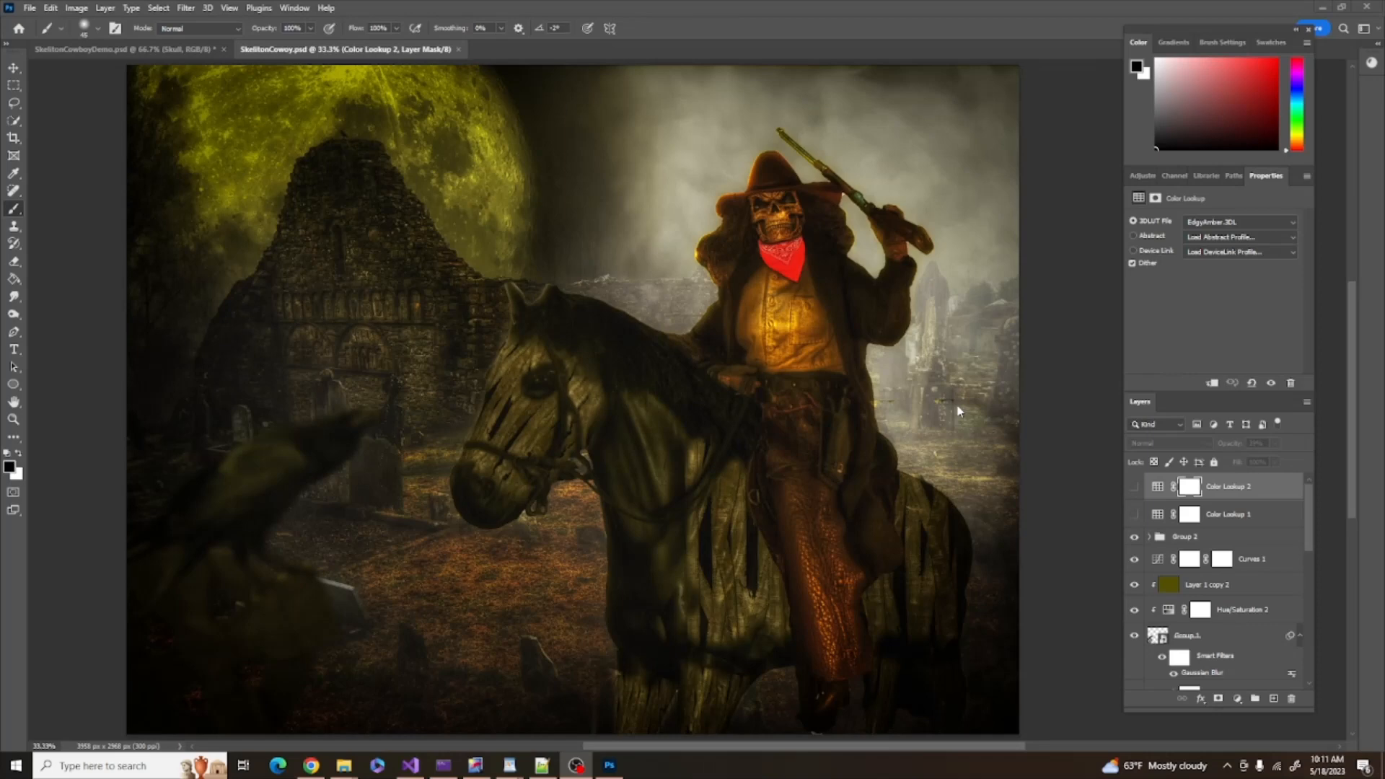
# In the SkelitonCowboyDemo.psd document, group all layers from Skull down to Layer 0
pyautogui.click(84, 47)
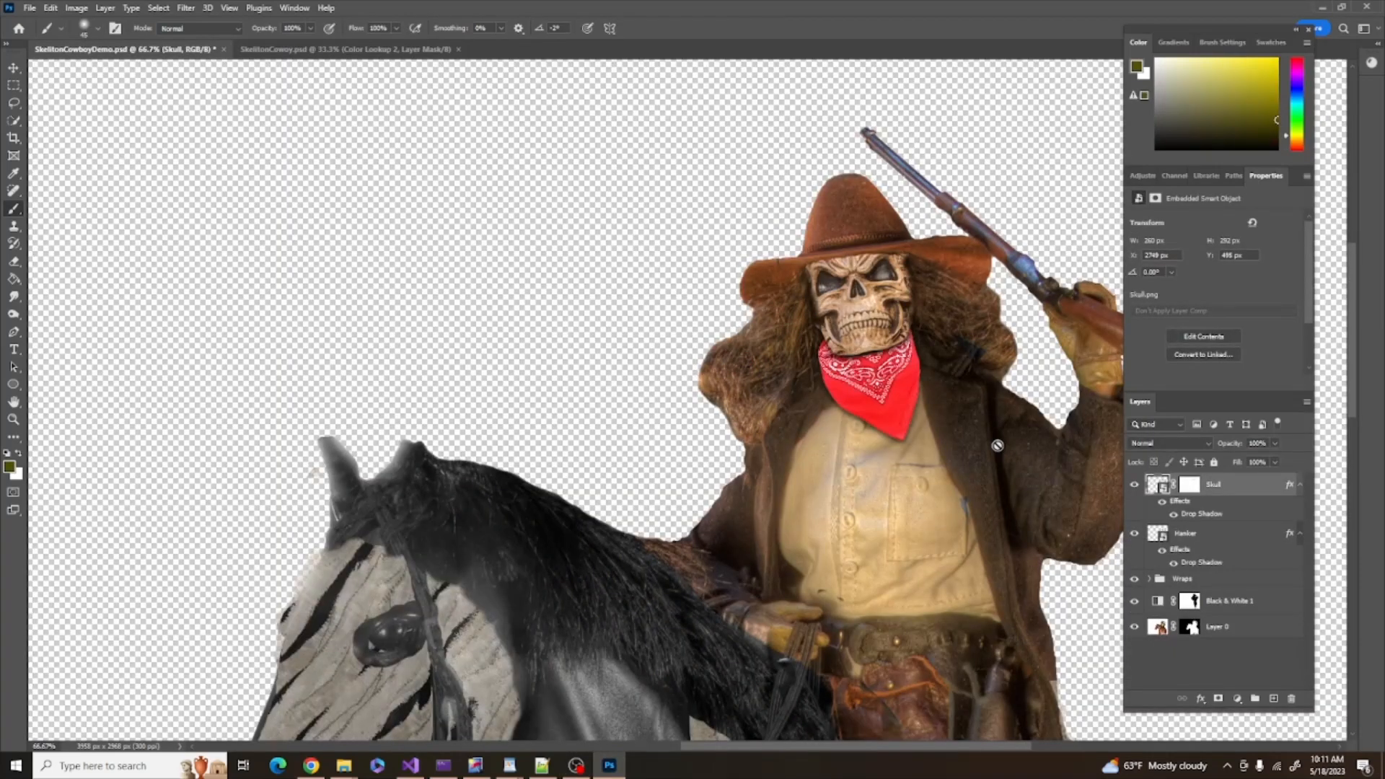
pyautogui.press('z')
pyautogui.keyDown('alt'); pyautogui.click(650, 393); pyautogui.keyUp('alt')
pyautogui.keyDown('alt'); pyautogui.click(651, 393); pyautogui.keyUp('alt')
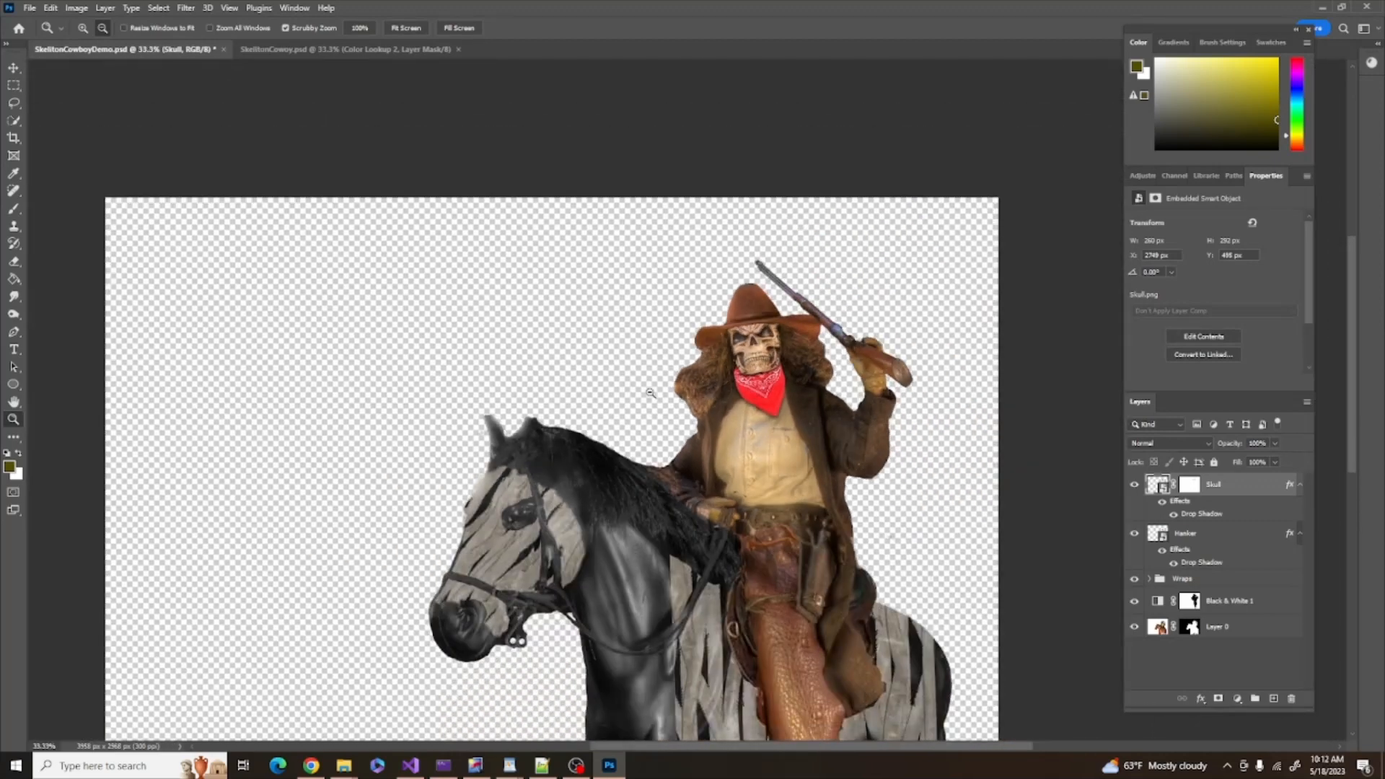
pyautogui.scroll(-5, 650, 393)
pyautogui.press('b')
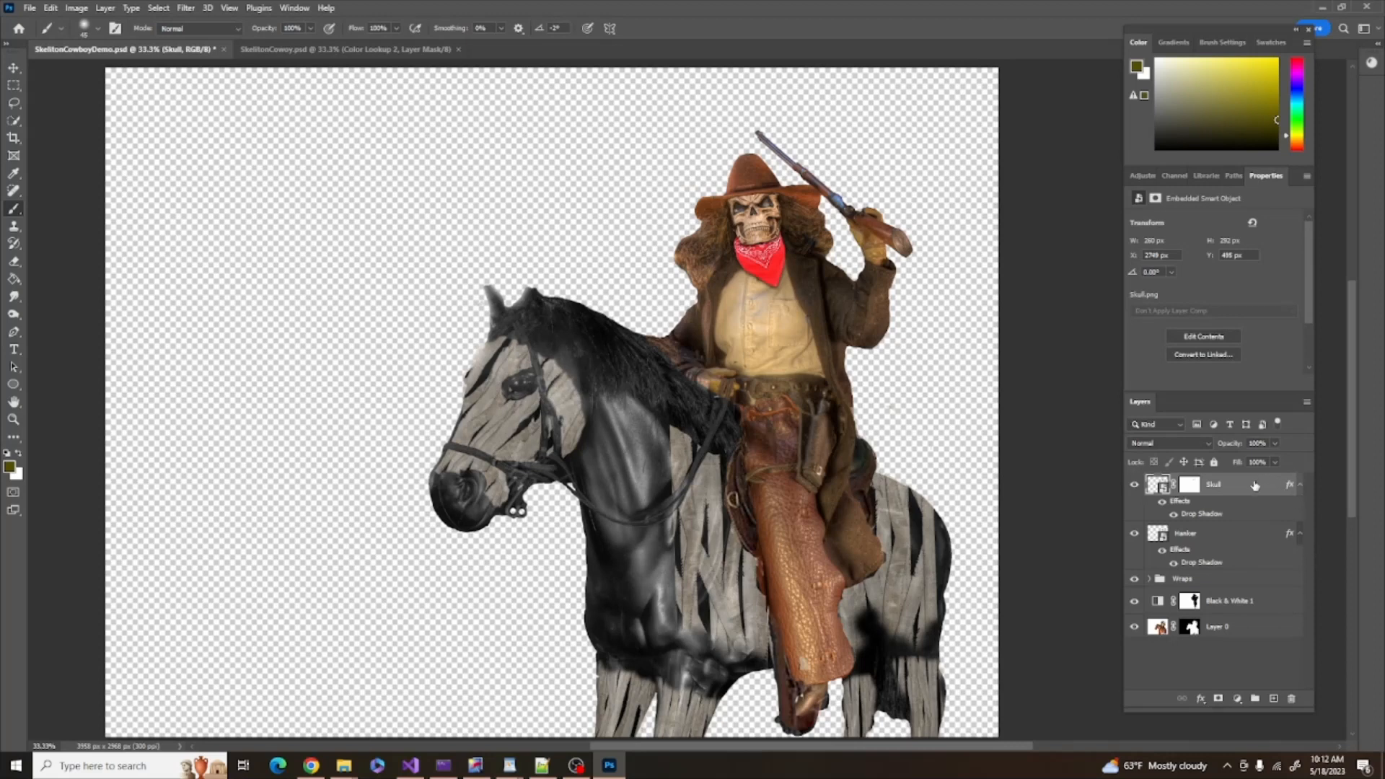
pyautogui.keyDown('shift'); pyautogui.click(1283, 626); pyautogui.keyUp('shift')
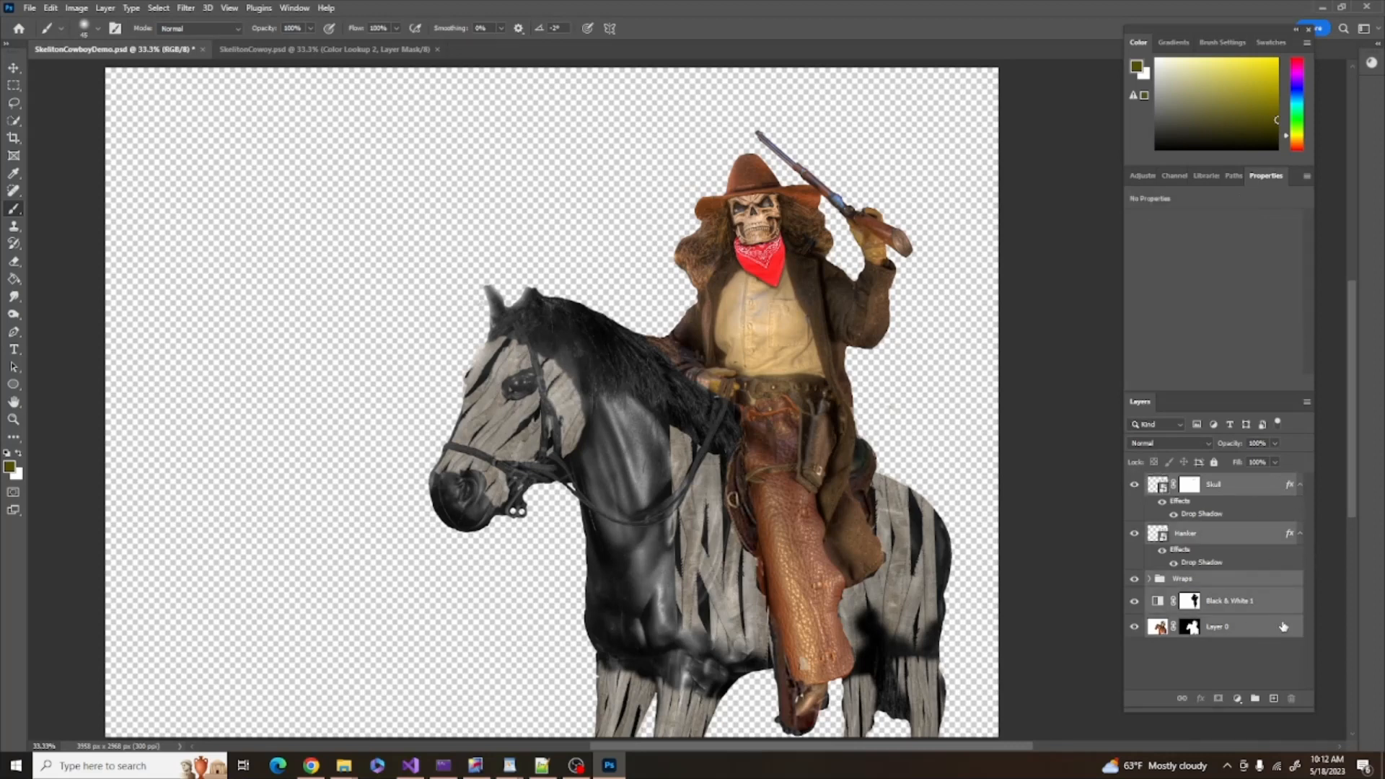
pyautogui.click(1242, 491)
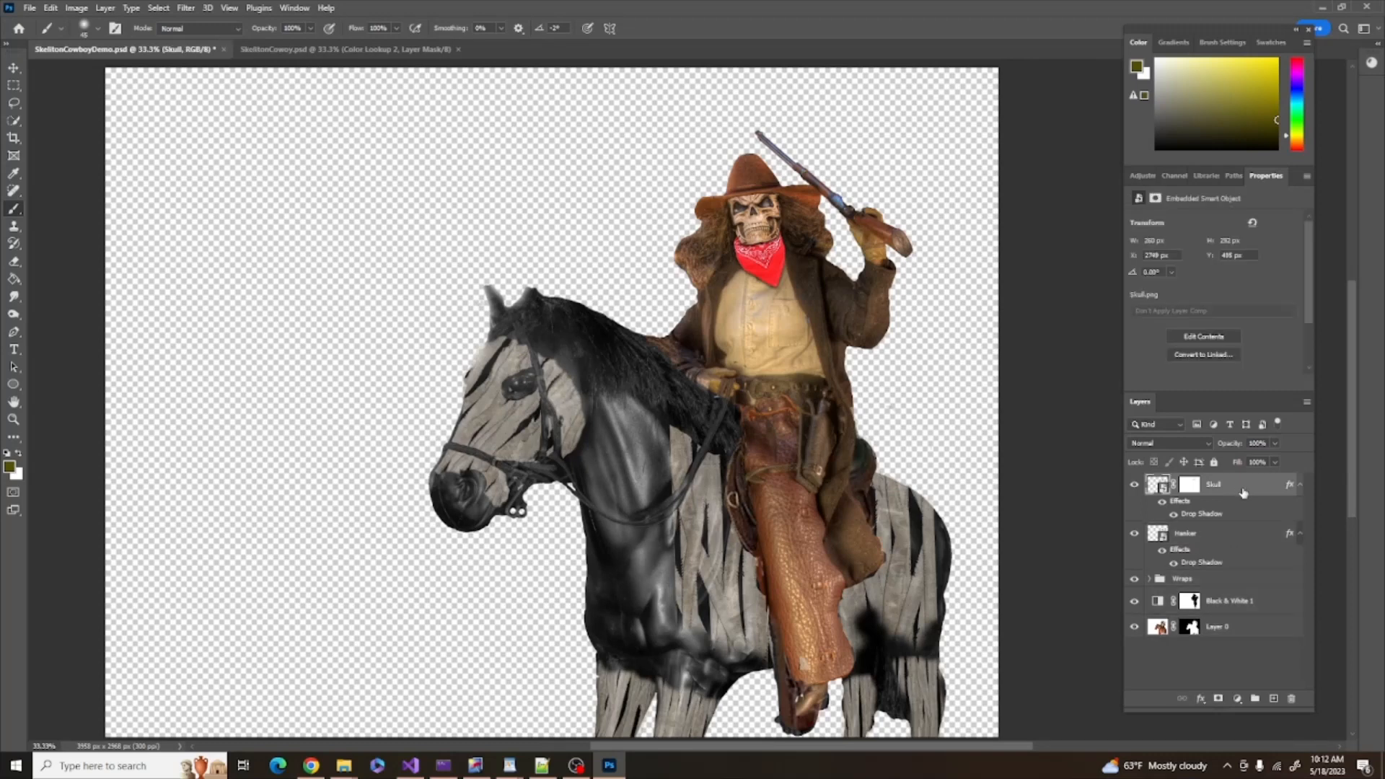
pyautogui.keyDown('shift'); pyautogui.click(1257, 634); pyautogui.keyUp('shift')
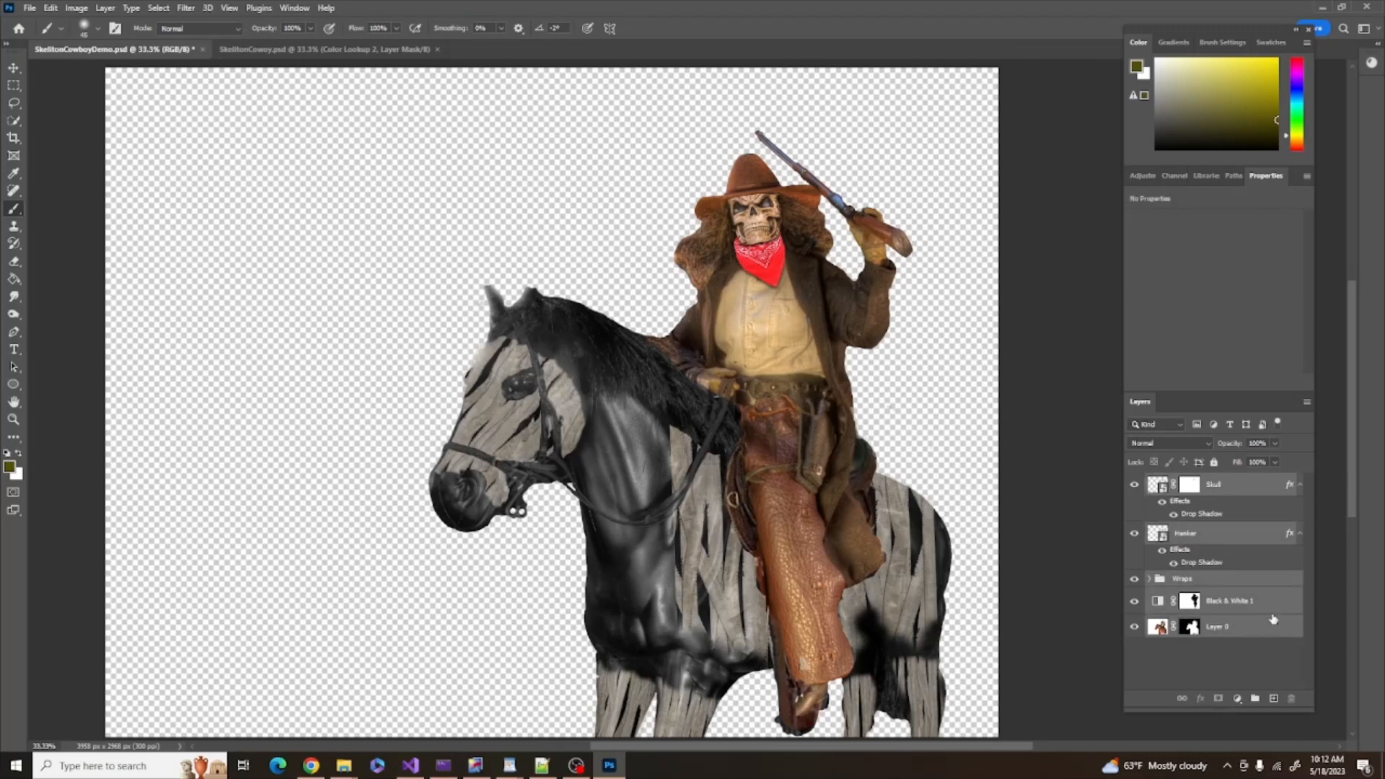
pyautogui.hotkey('ctrl', 'g')
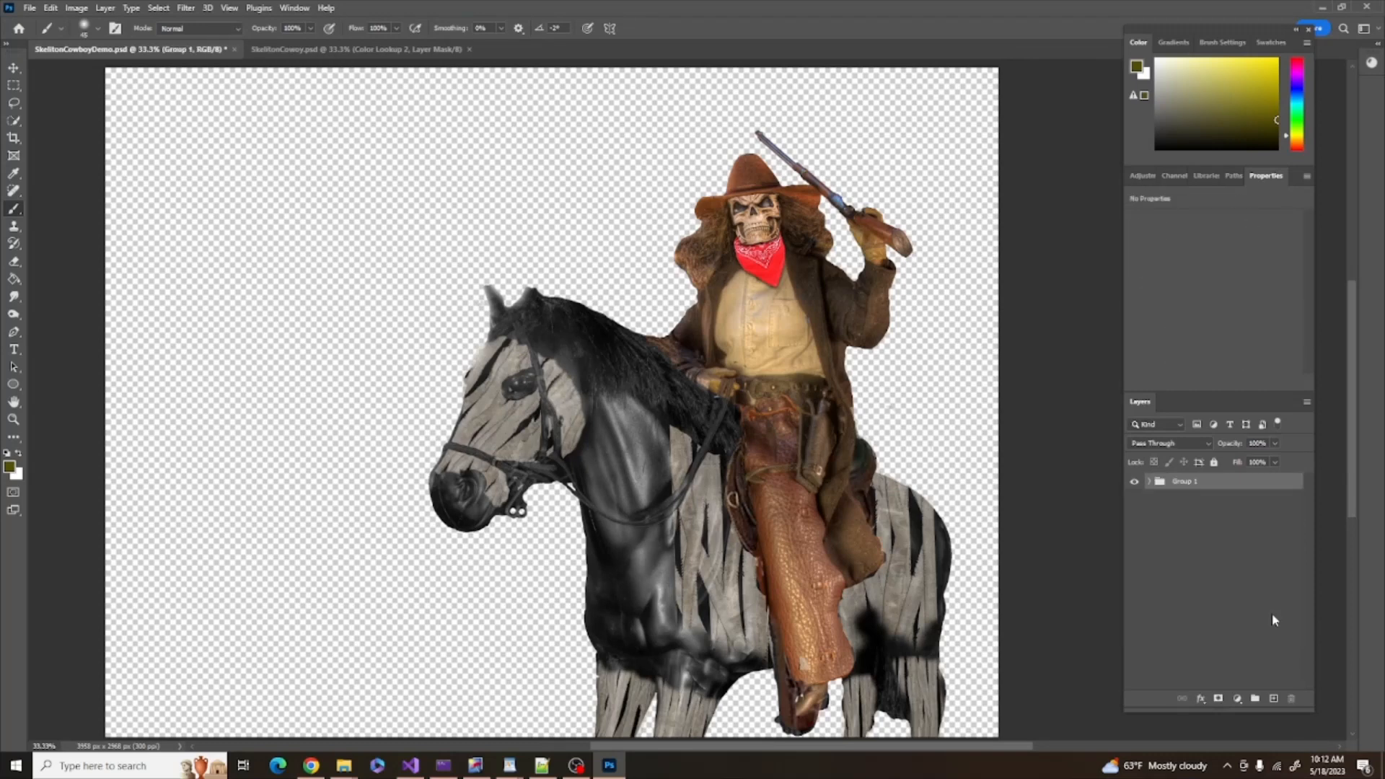
# Rename the new layer group as Cowboy
pyautogui.doubleClick(1181, 481)
pyautogui.write('Cowboy')
pyautogui.press('Return')
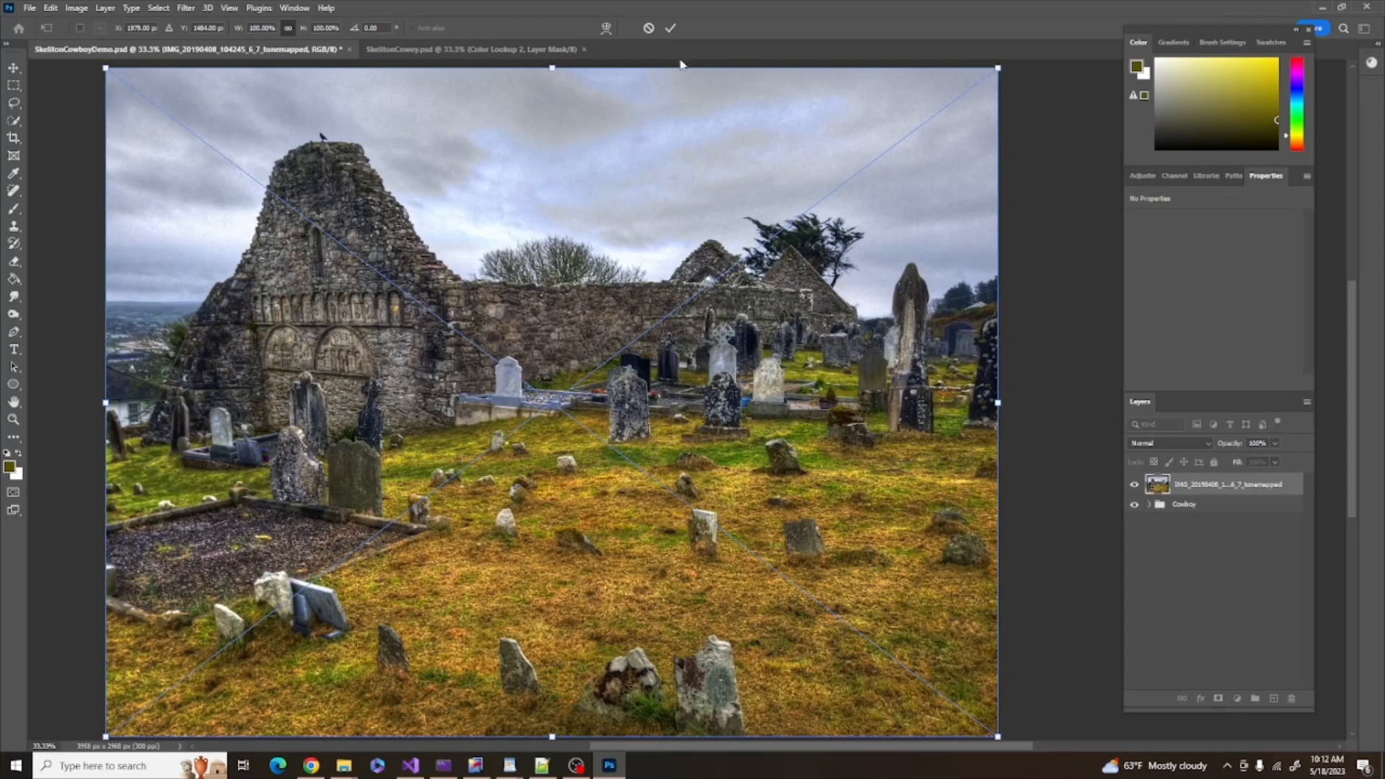
# Place the graveyard photo beneath the Cowboy group and clip the Black & White 1 adjustment to Layer 0 inside the group
pyautogui.click(669, 30)
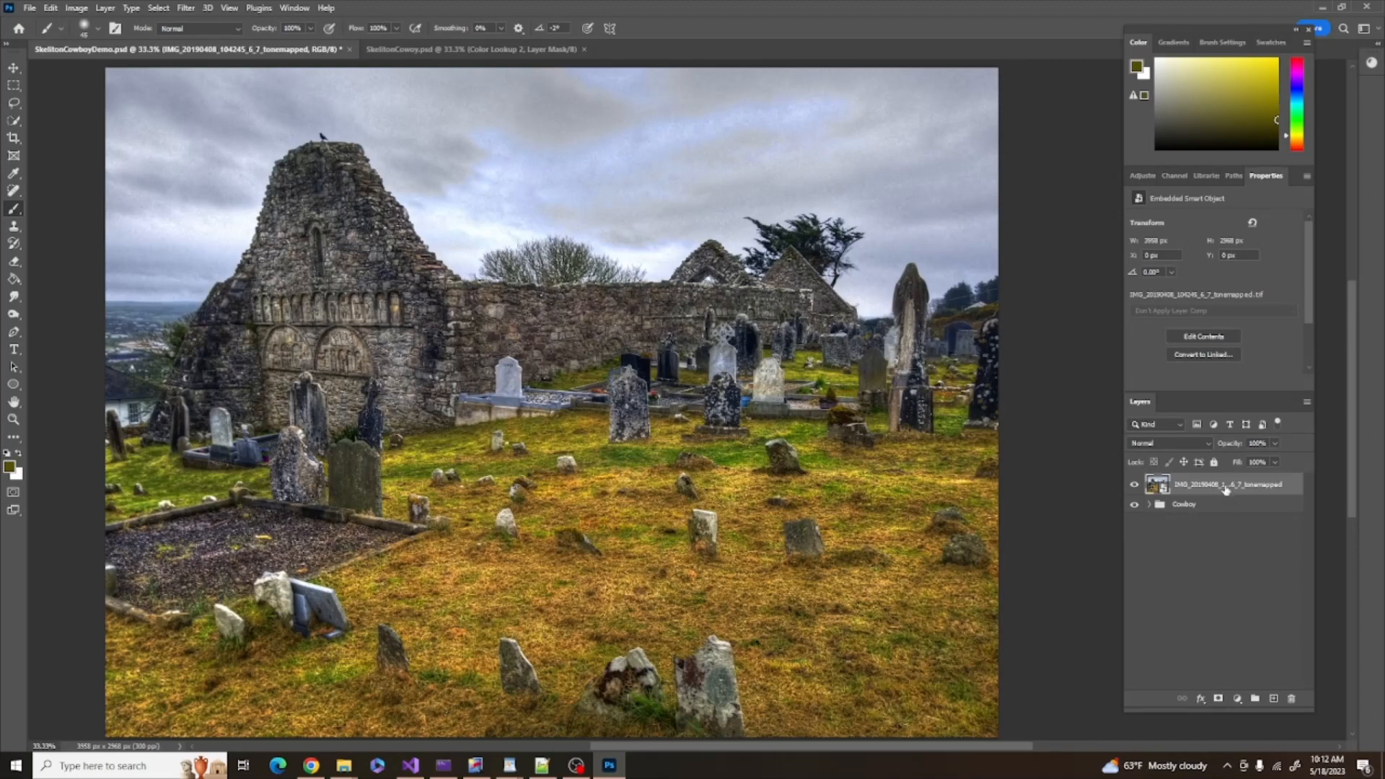
pyautogui.moveTo(1224, 482); pyautogui.dragTo(1229, 530)
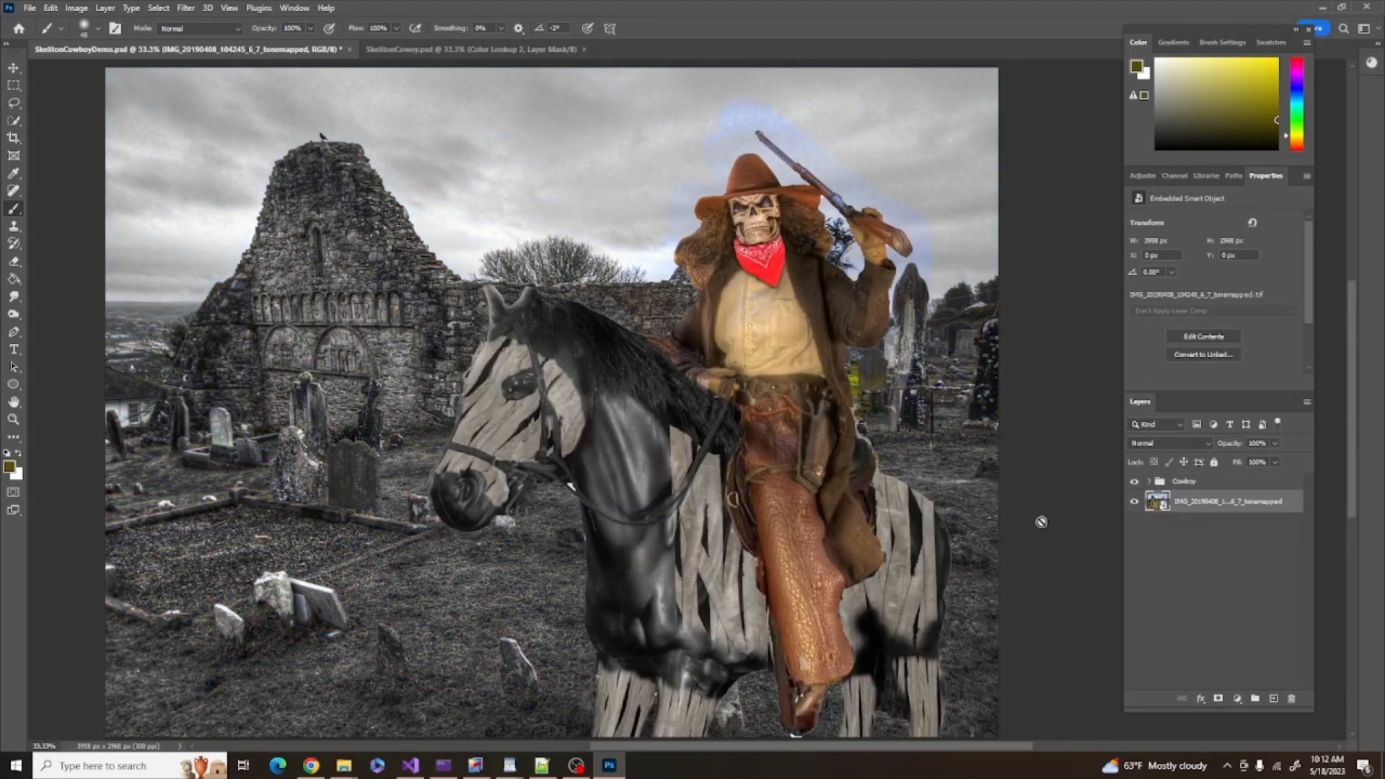
pyautogui.click(1149, 481)
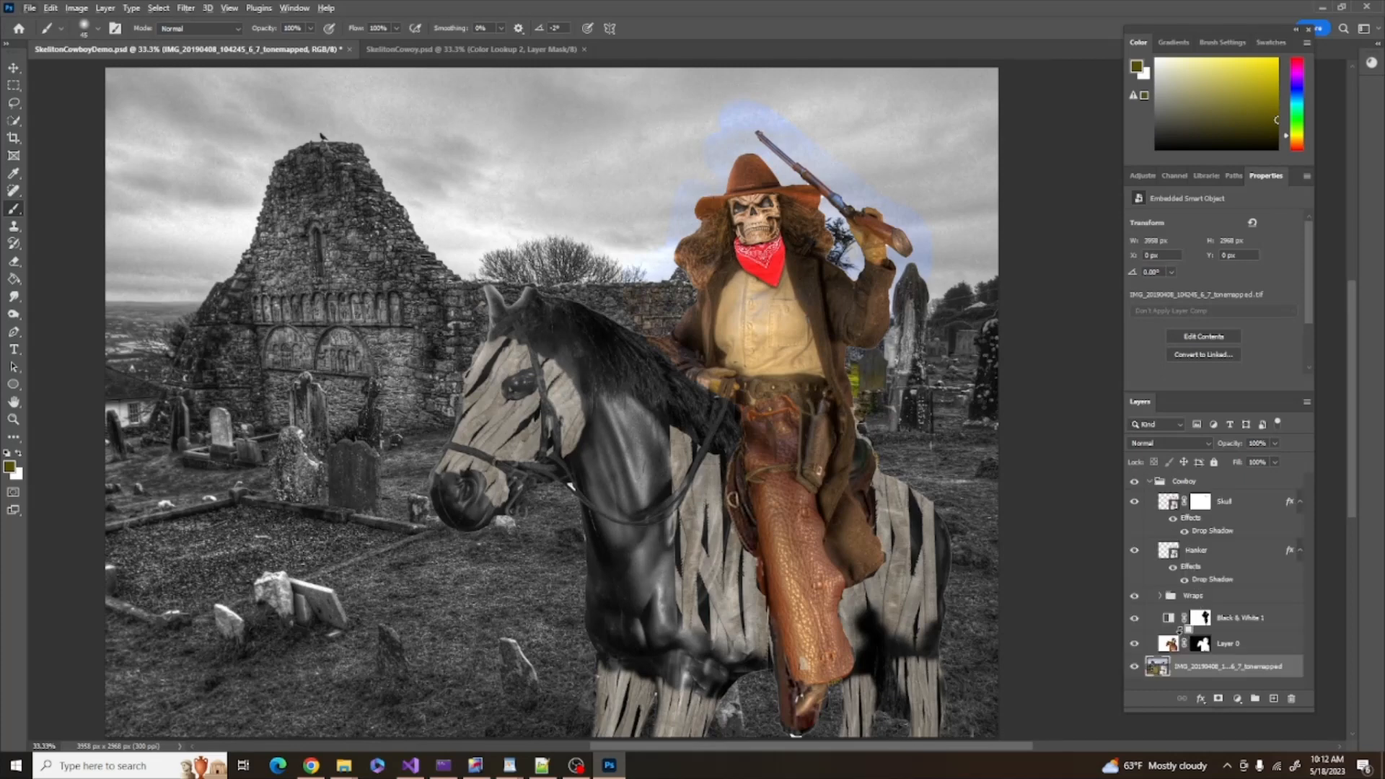
pyautogui.keyDown('alt'); pyautogui.click(1182, 626); pyautogui.keyUp('alt')
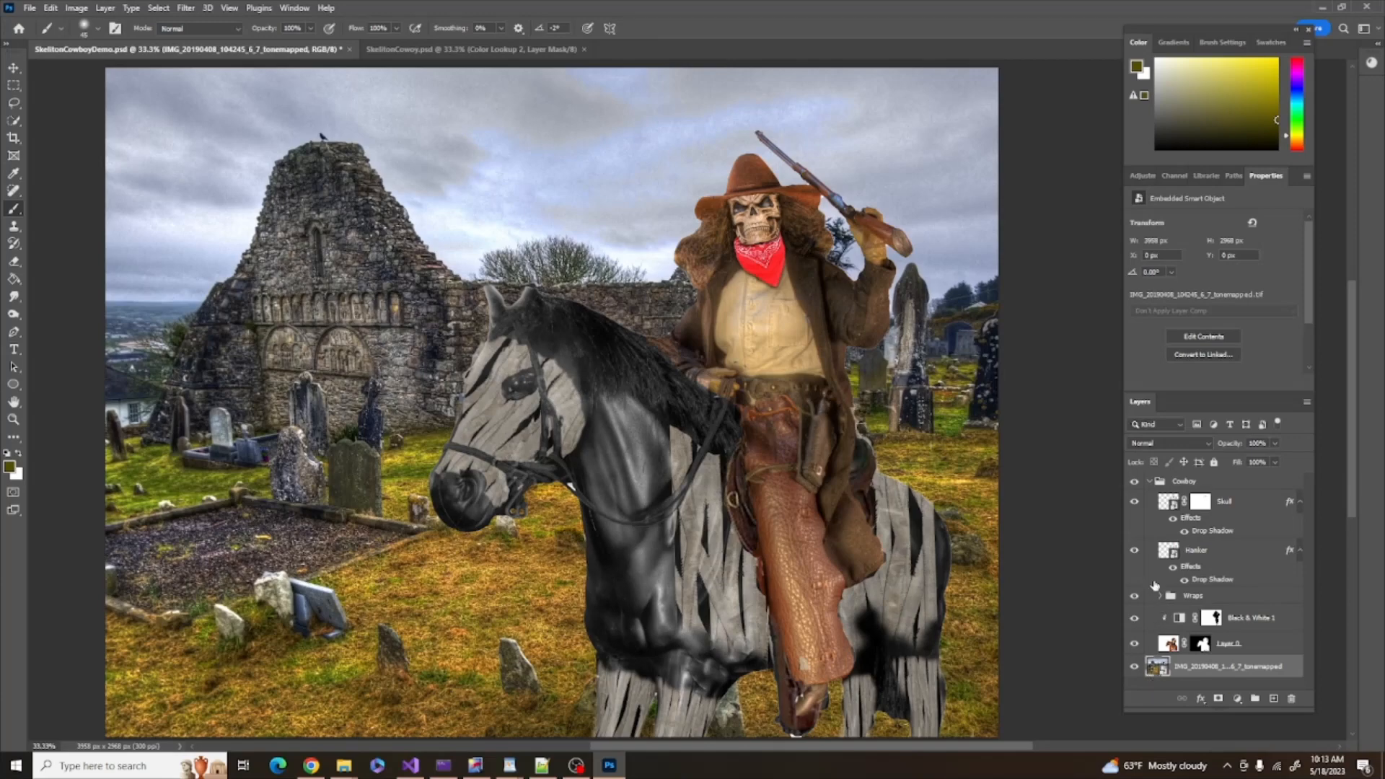
# Hide the Cowboy group and rasterize the graveyard photo layer
pyautogui.click(1134, 481)
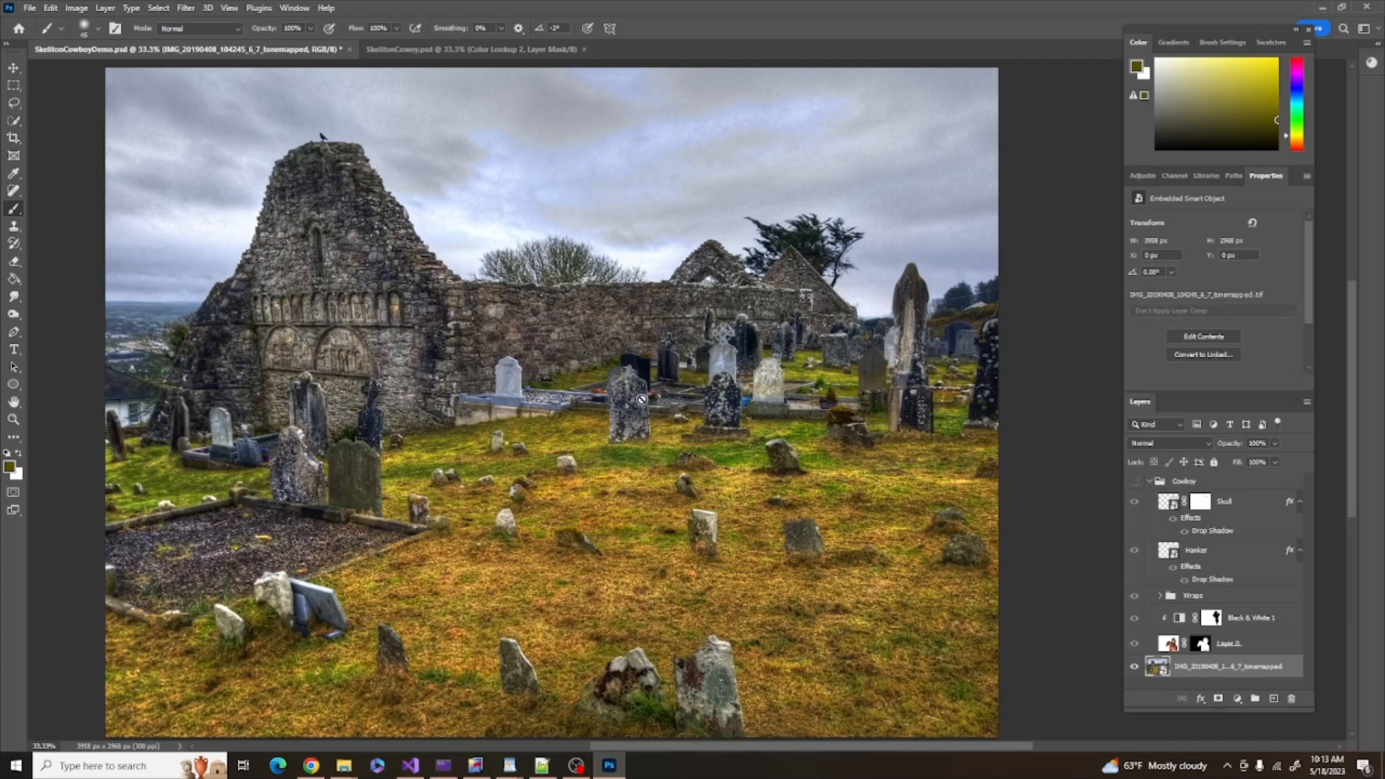
pyautogui.rightClick(1287, 672)
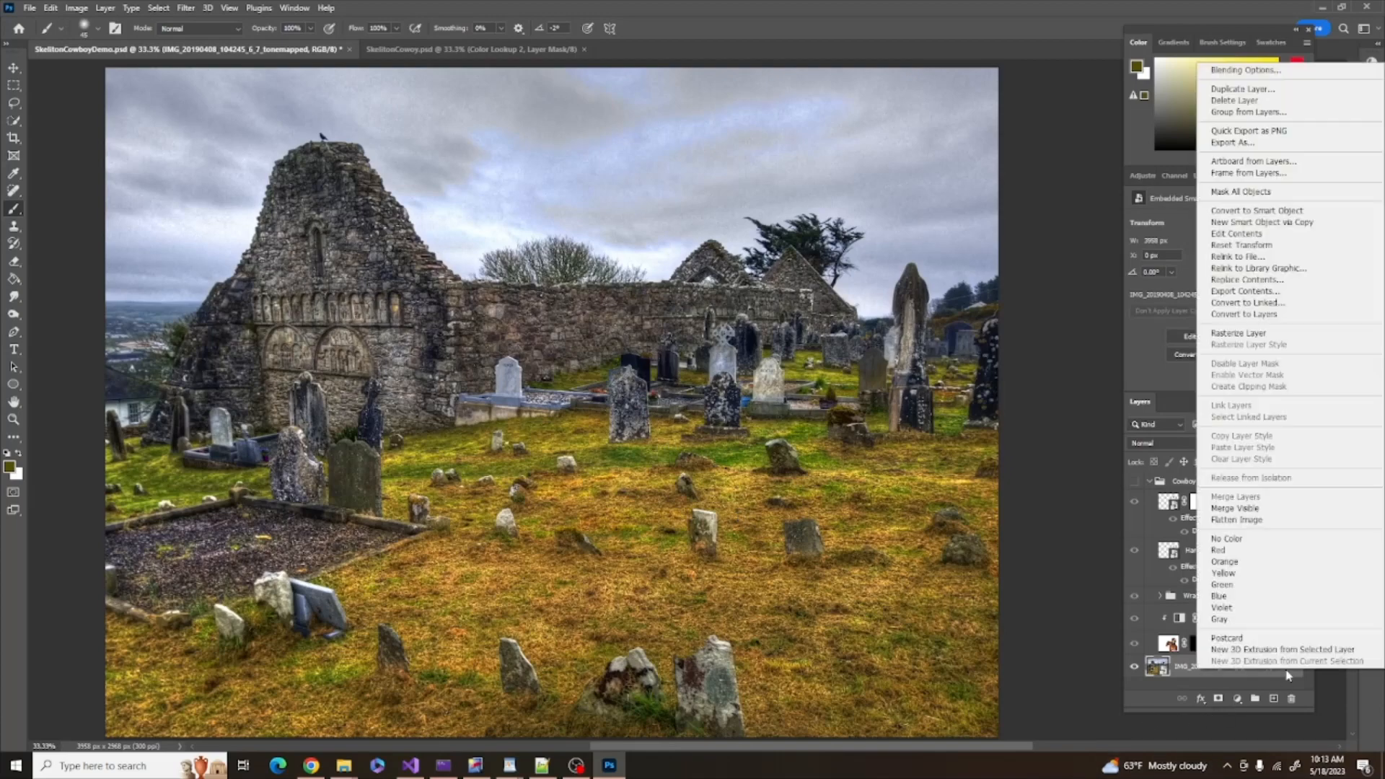
pyautogui.click(1239, 338)
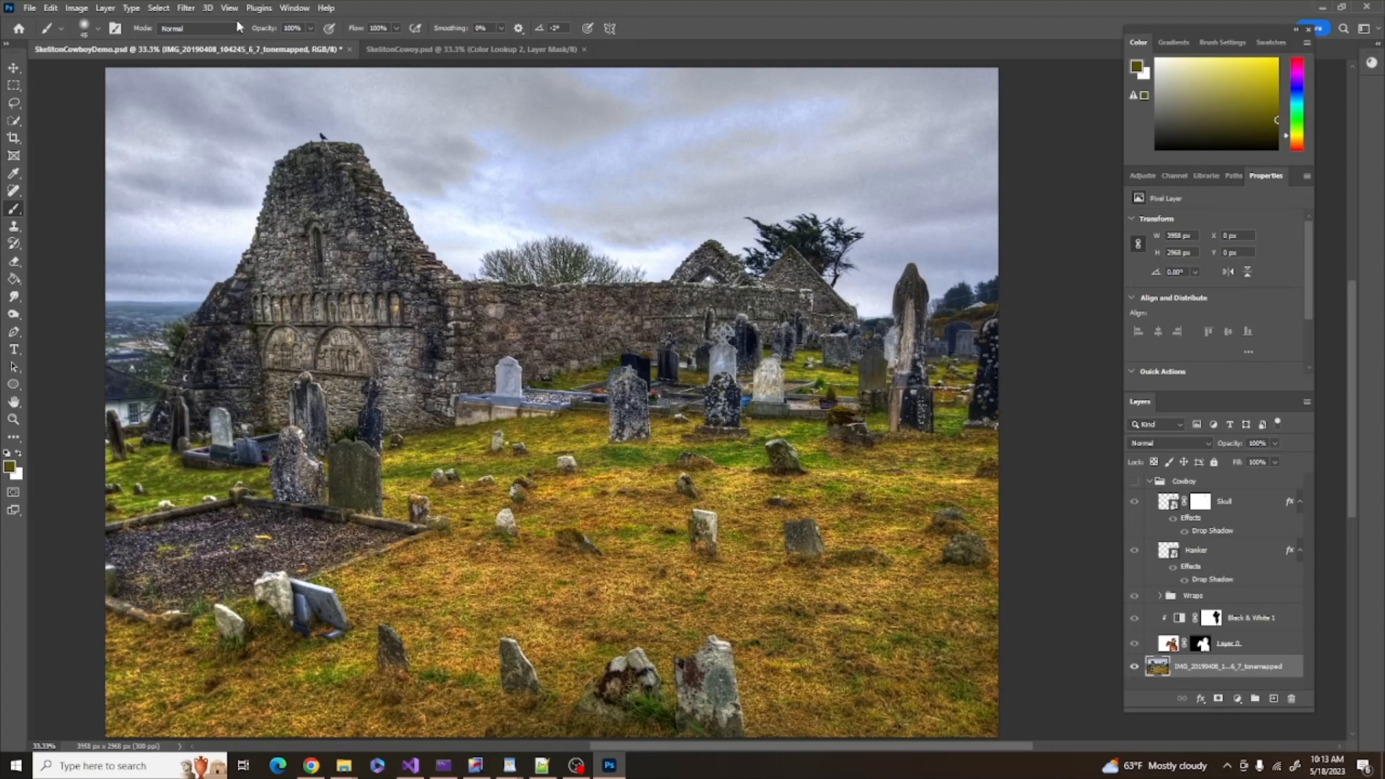
# Select the sky of the graveyard photo and extend it with Quick Selection over the distant landscape beside the ruin
pyautogui.click(158, 8)
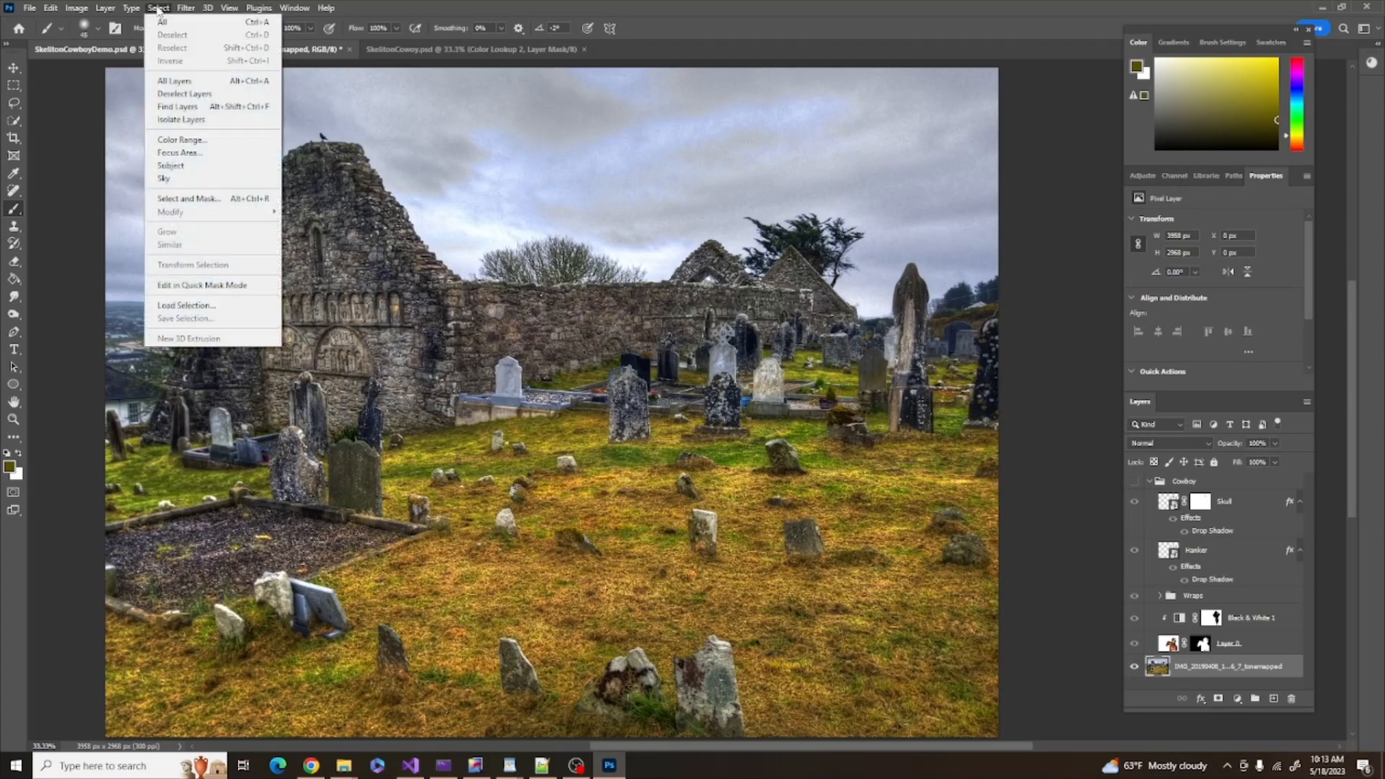
pyautogui.click(179, 177)
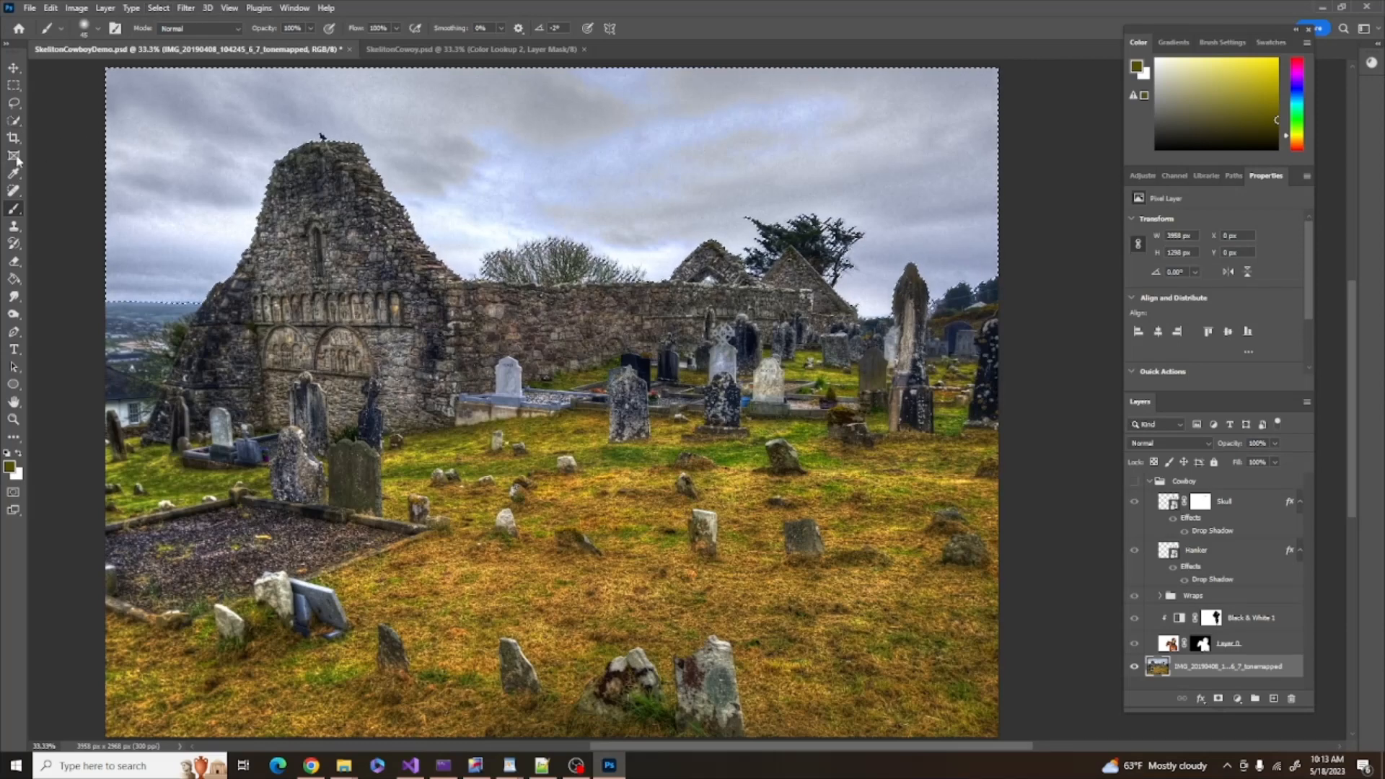
pyautogui.click(14, 123)
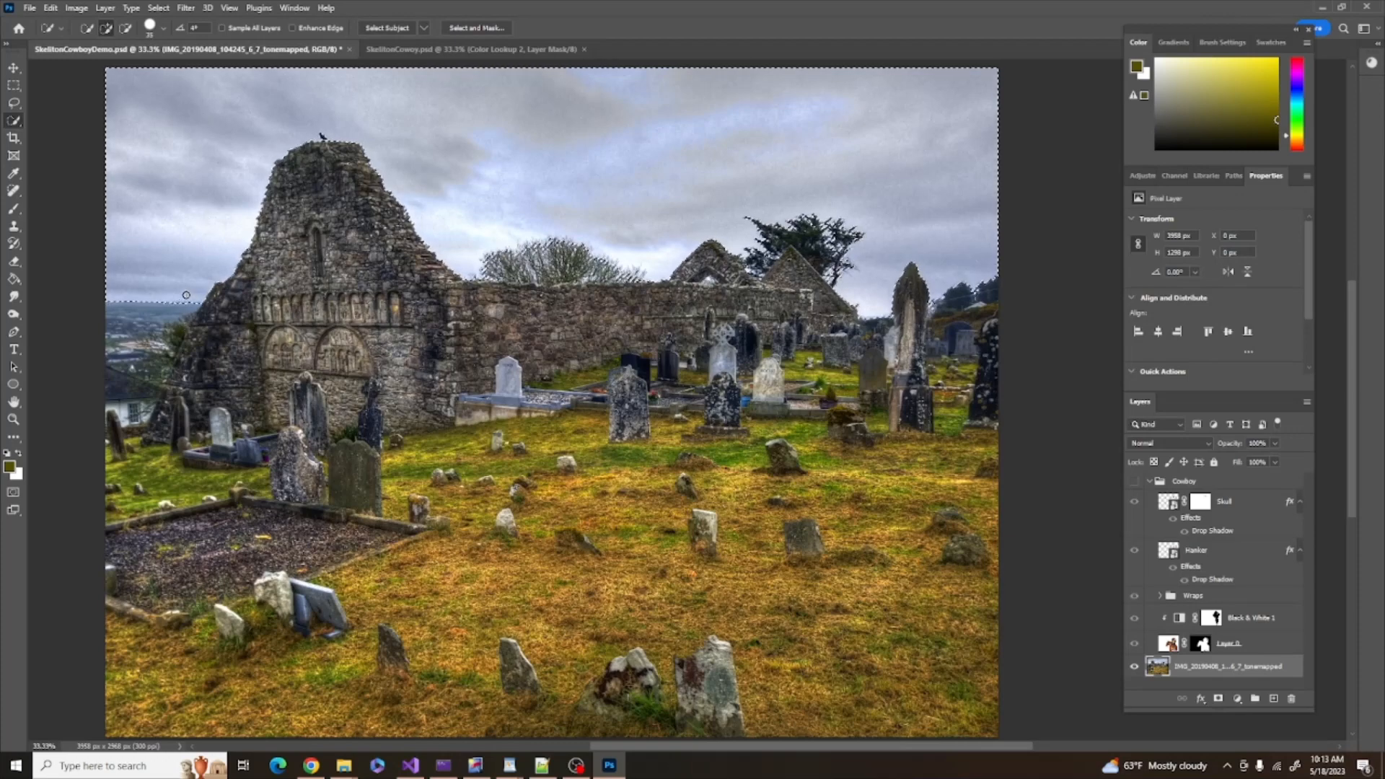
pyautogui.moveTo(156, 342); pyautogui.dragTo(142, 396)
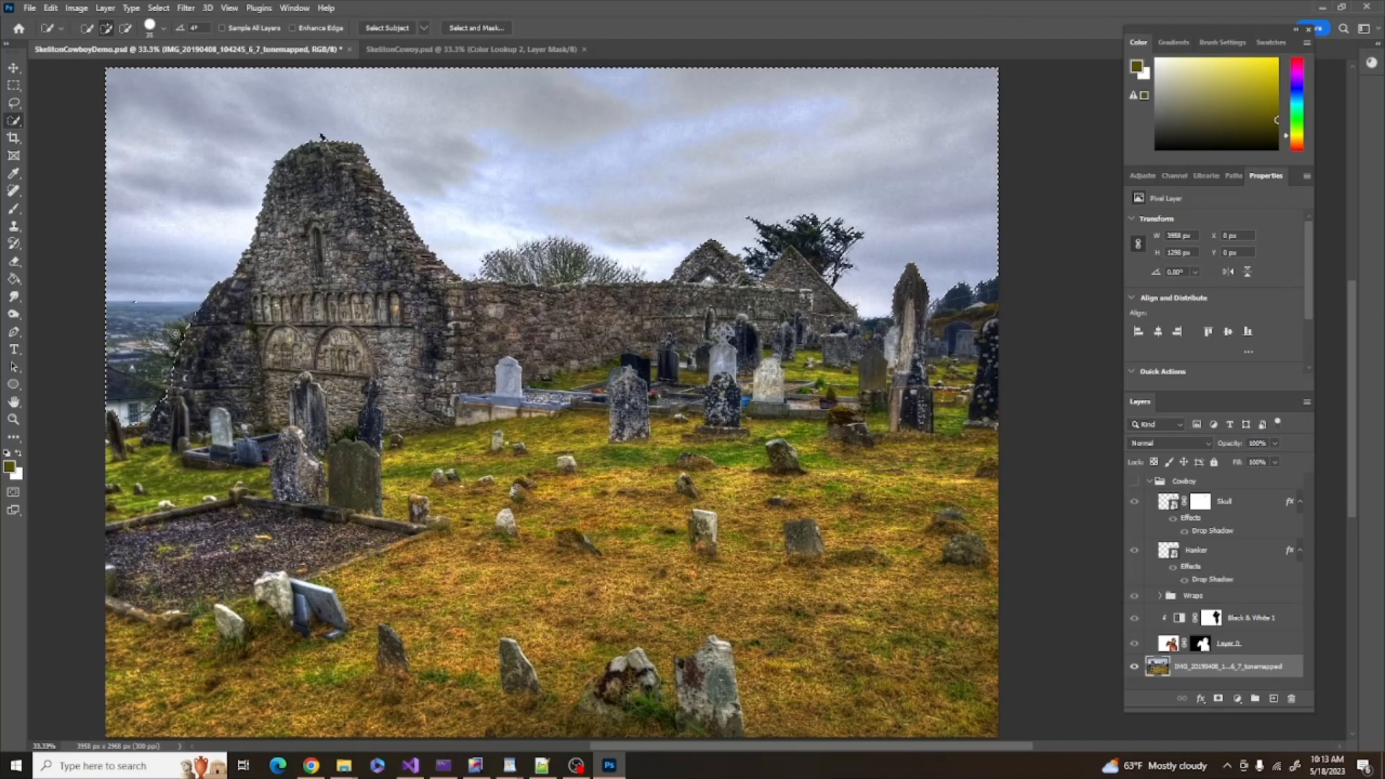
pyautogui.moveTo(135, 299); pyautogui.dragTo(147, 411)
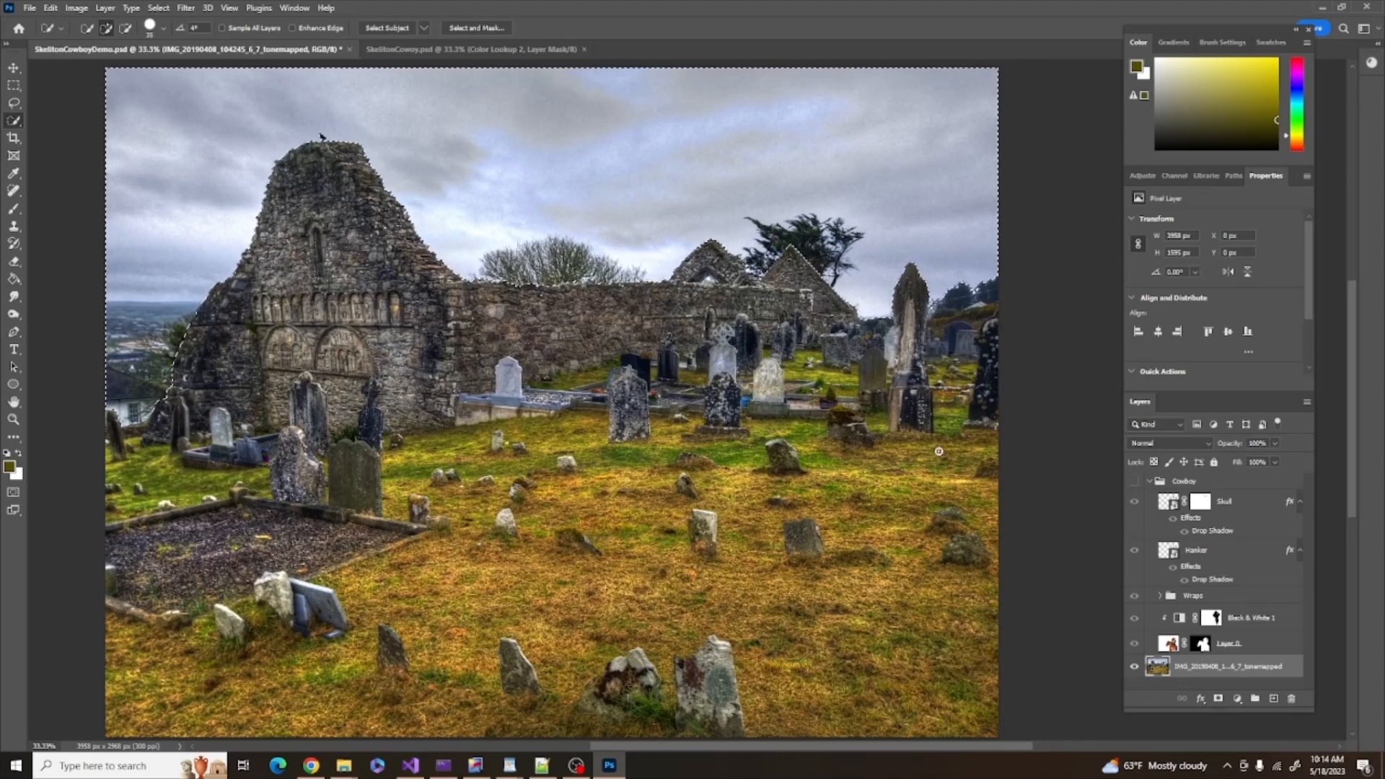
# Output the sky selection from Select and Mask as a layer mask on the graveyard photo and invert that mask to hide the sky
pyautogui.click(489, 29)
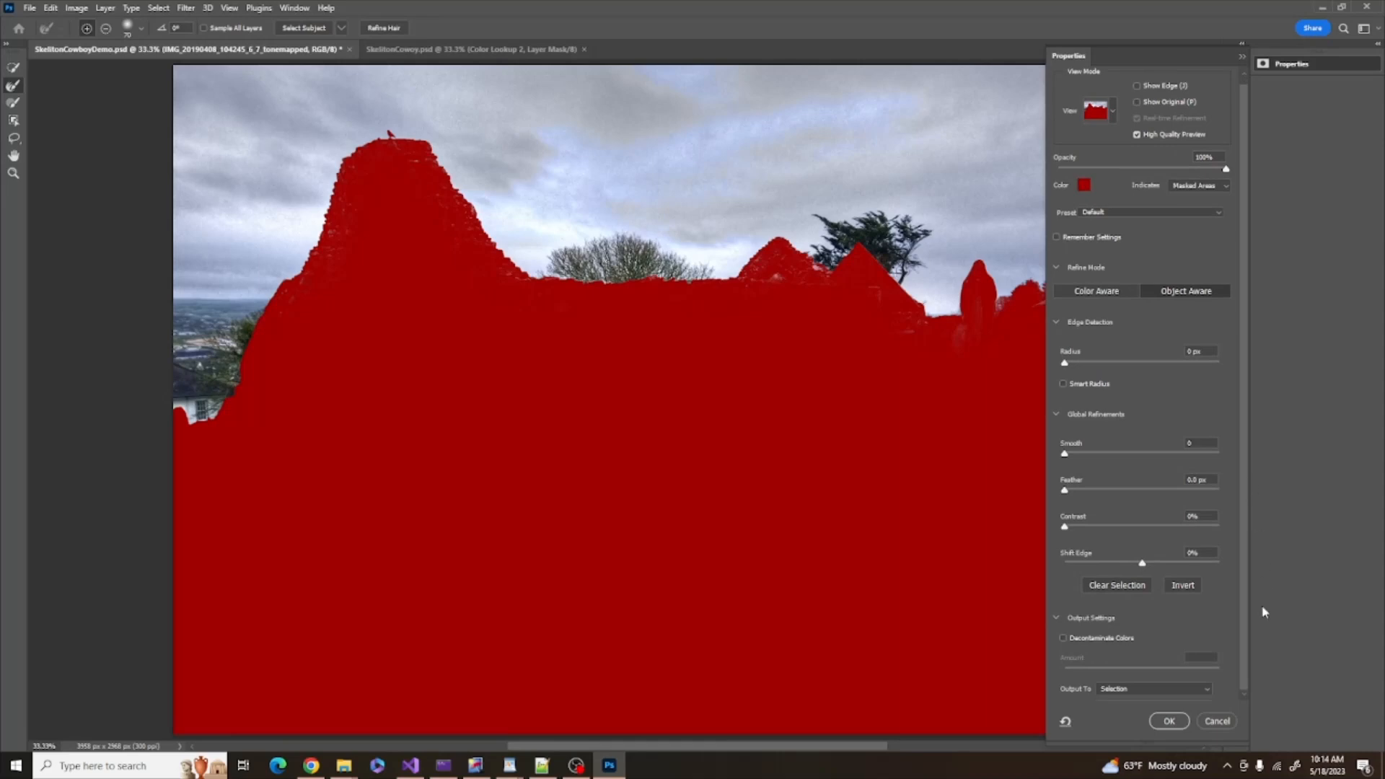
pyautogui.click(1207, 690)
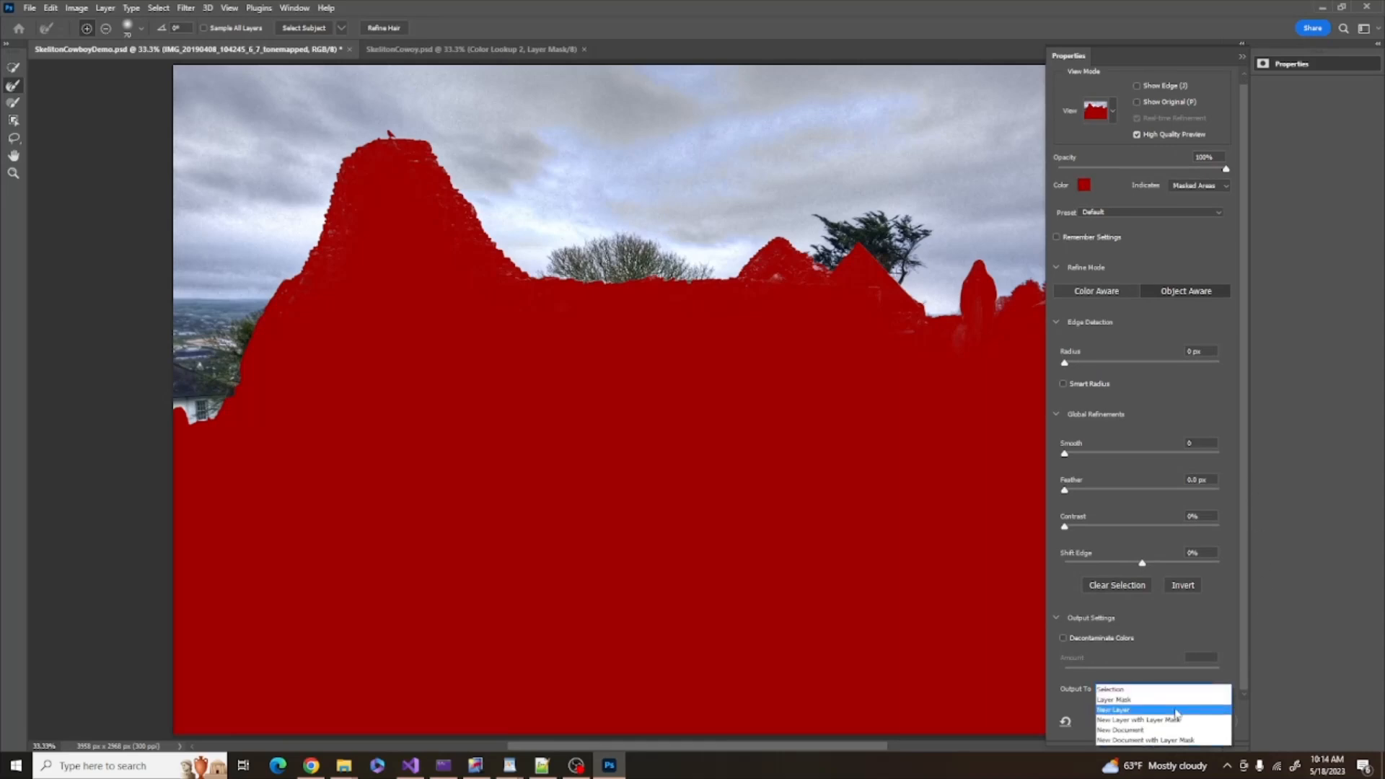
pyautogui.click(1134, 700)
pyautogui.click(1167, 720)
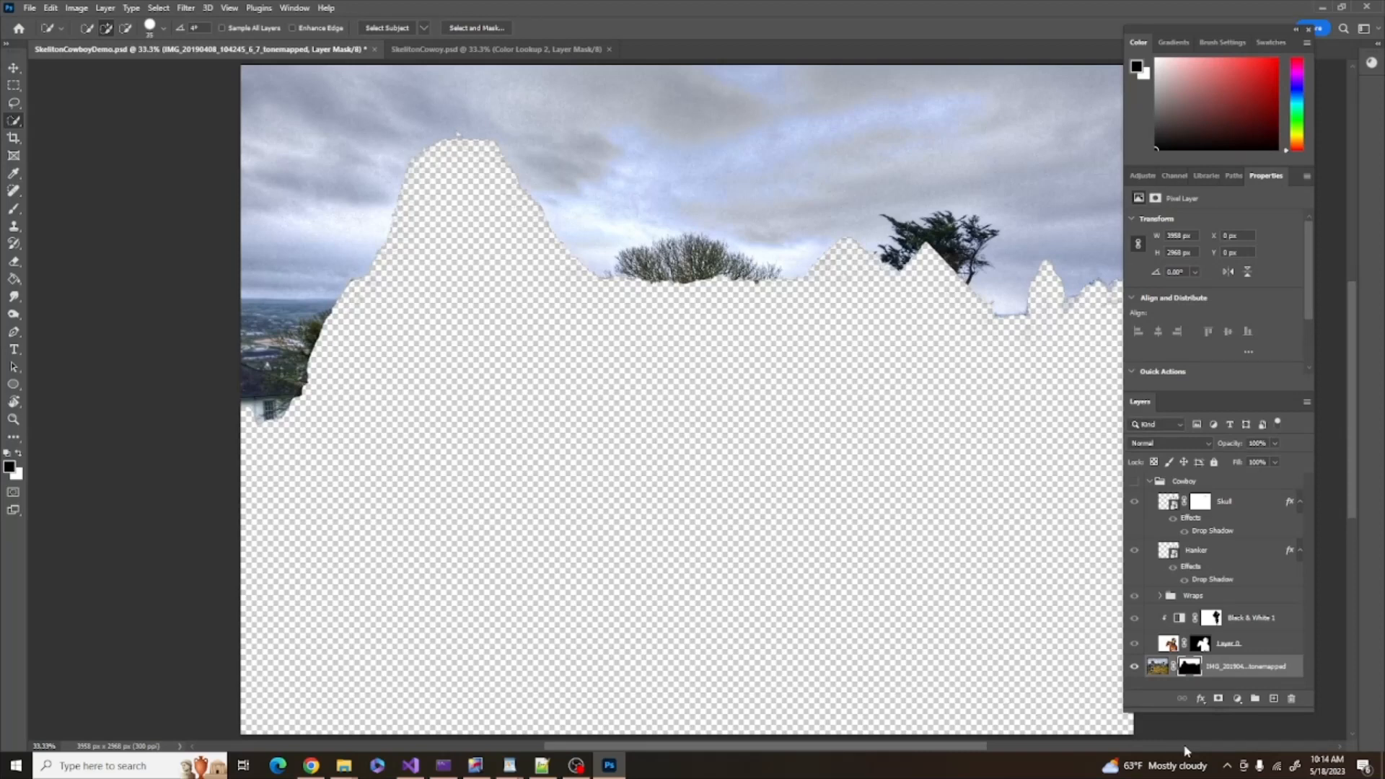
pyautogui.click(1189, 669)
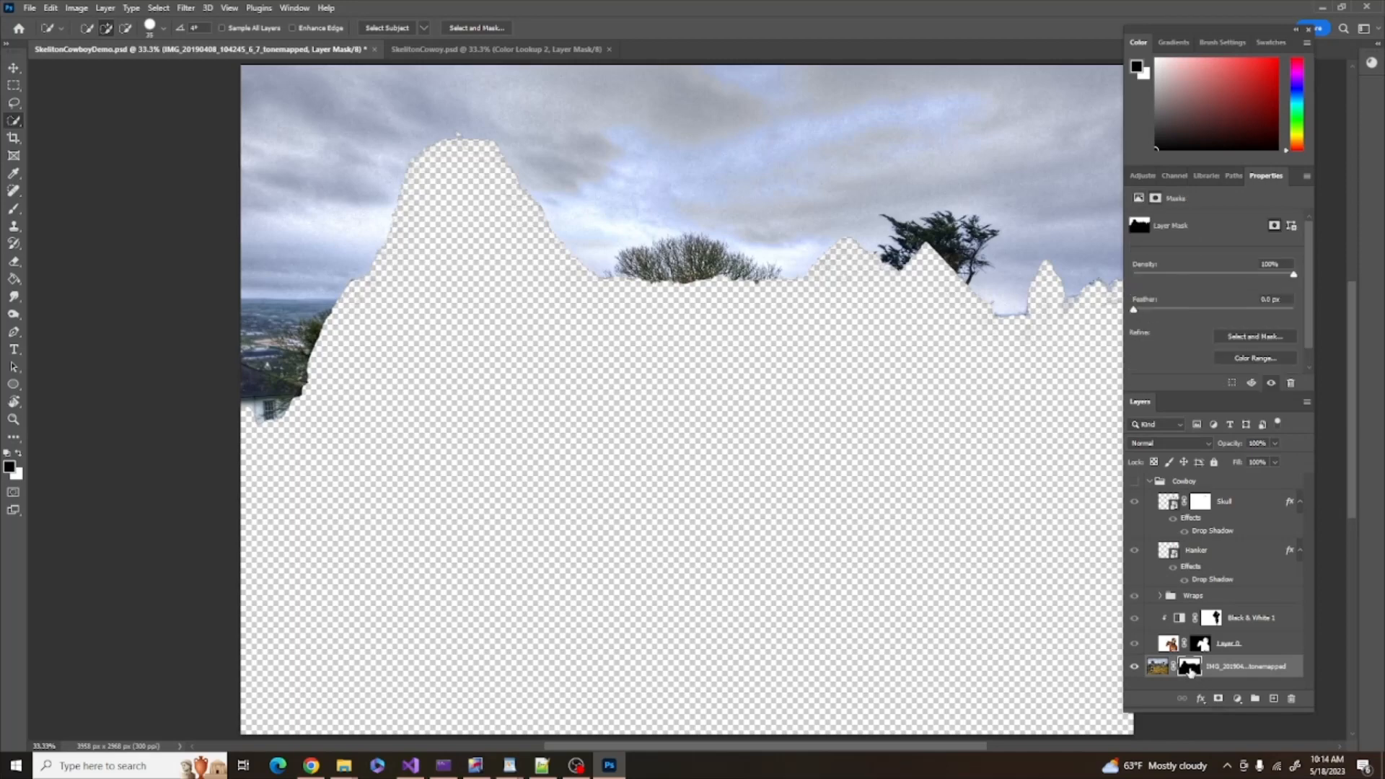
pyautogui.hotkey('ctrl', 'i')
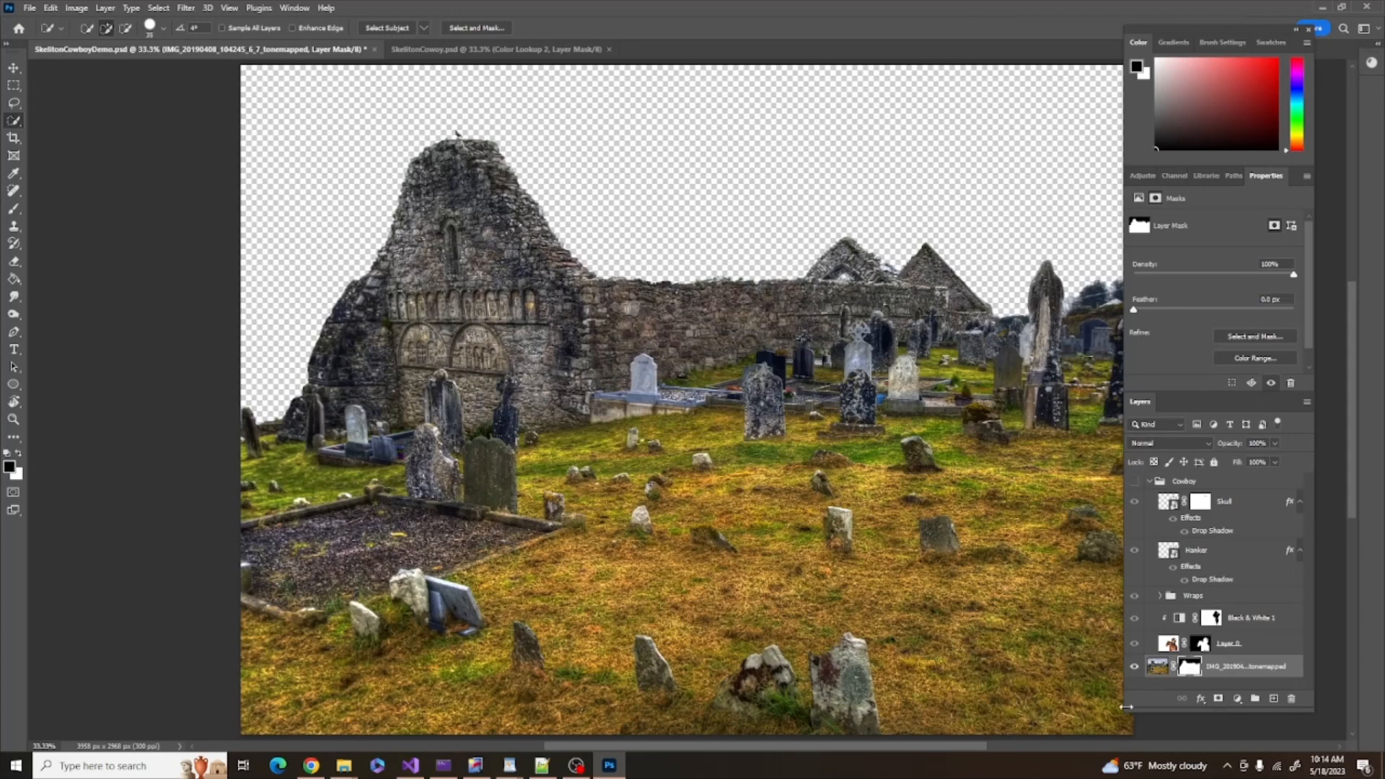
# Add an olive Solid Color fill layer (544f00) and place it beneath the graveyard photo layer
pyautogui.moveTo(919, 749); pyautogui.dragTo(957, 755)
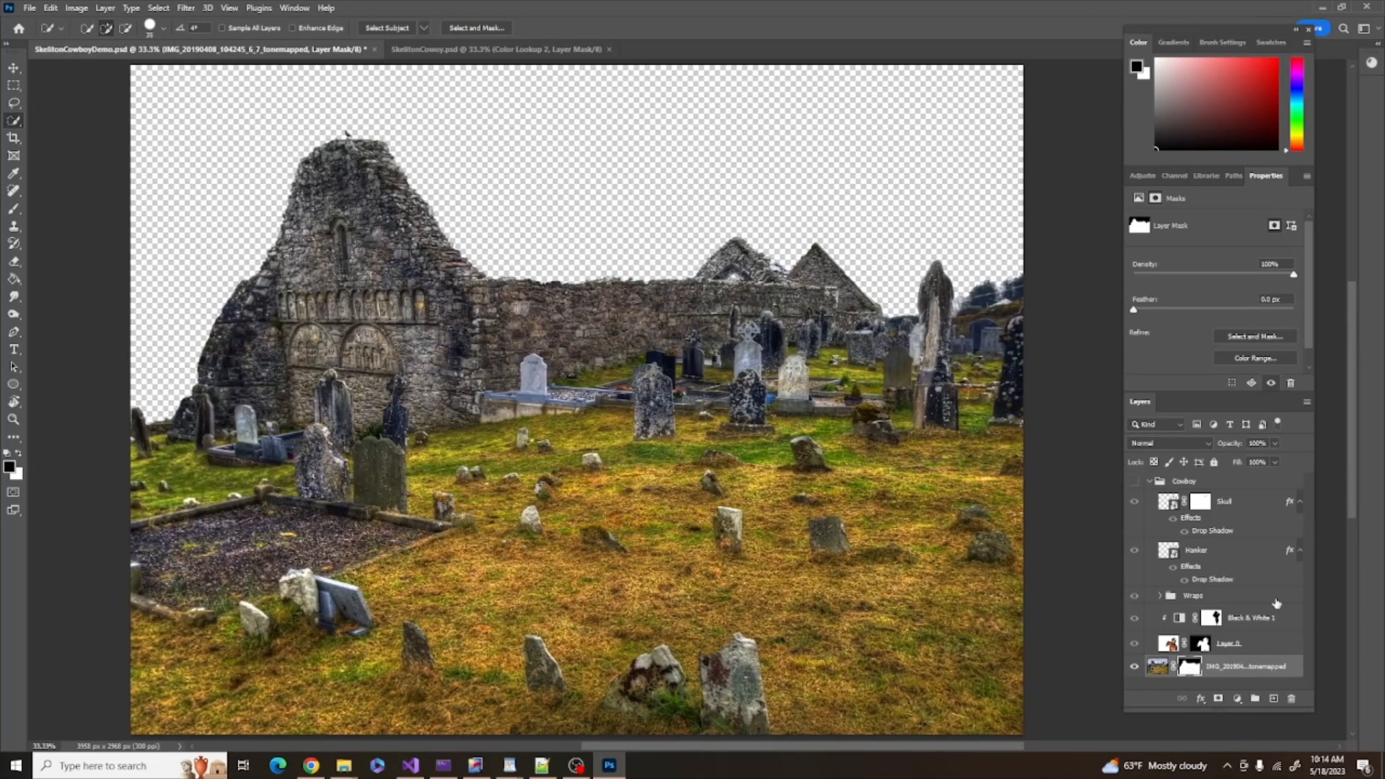
pyautogui.moveTo(1352, 486); pyautogui.dragTo(1352, 490)
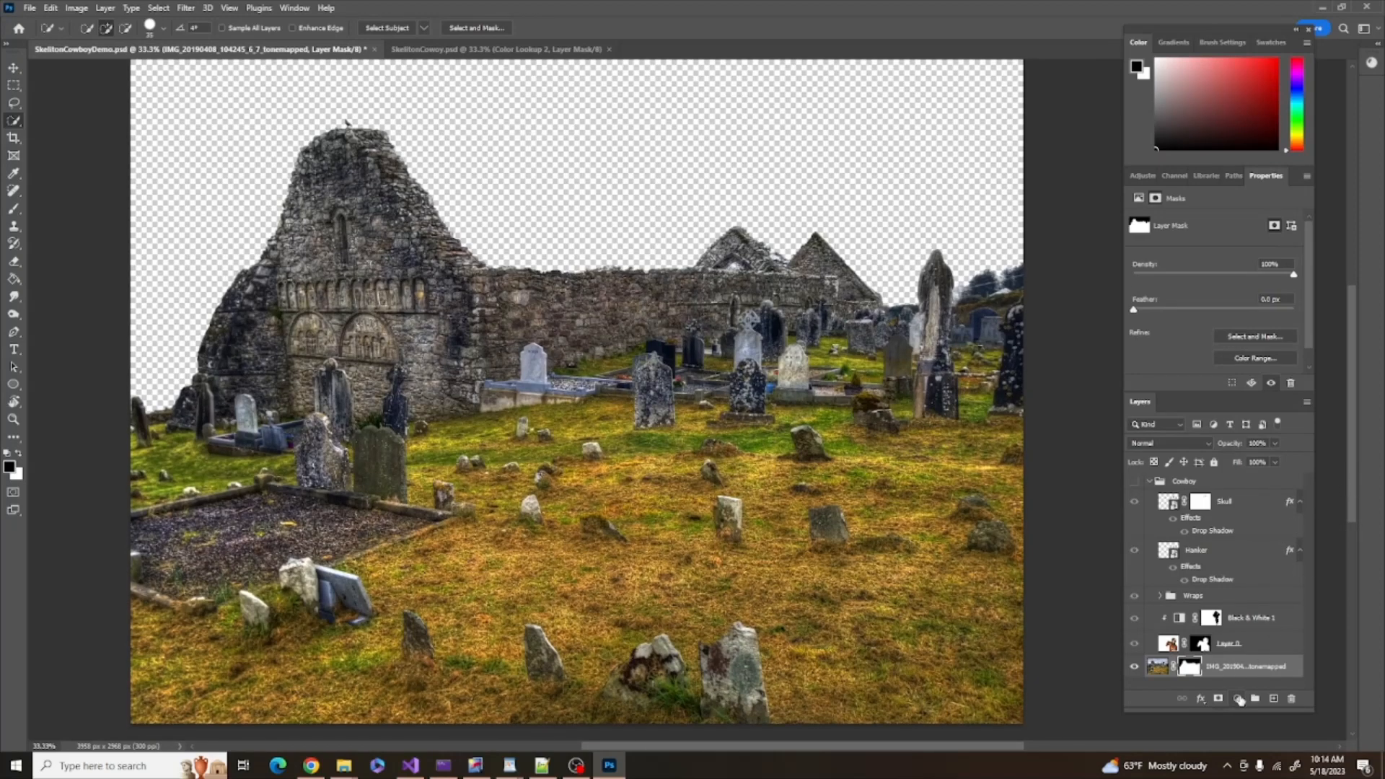
pyautogui.click(1237, 698)
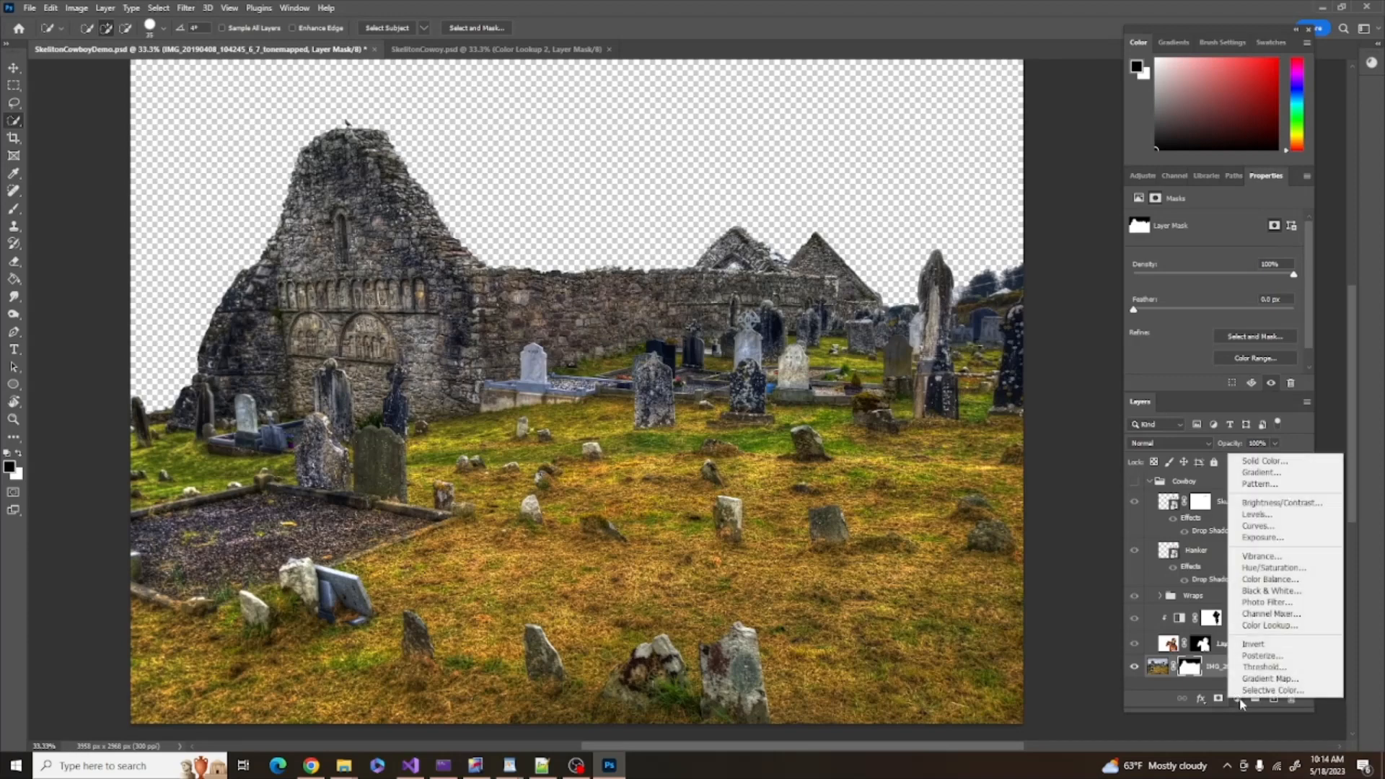
pyautogui.click(1257, 463)
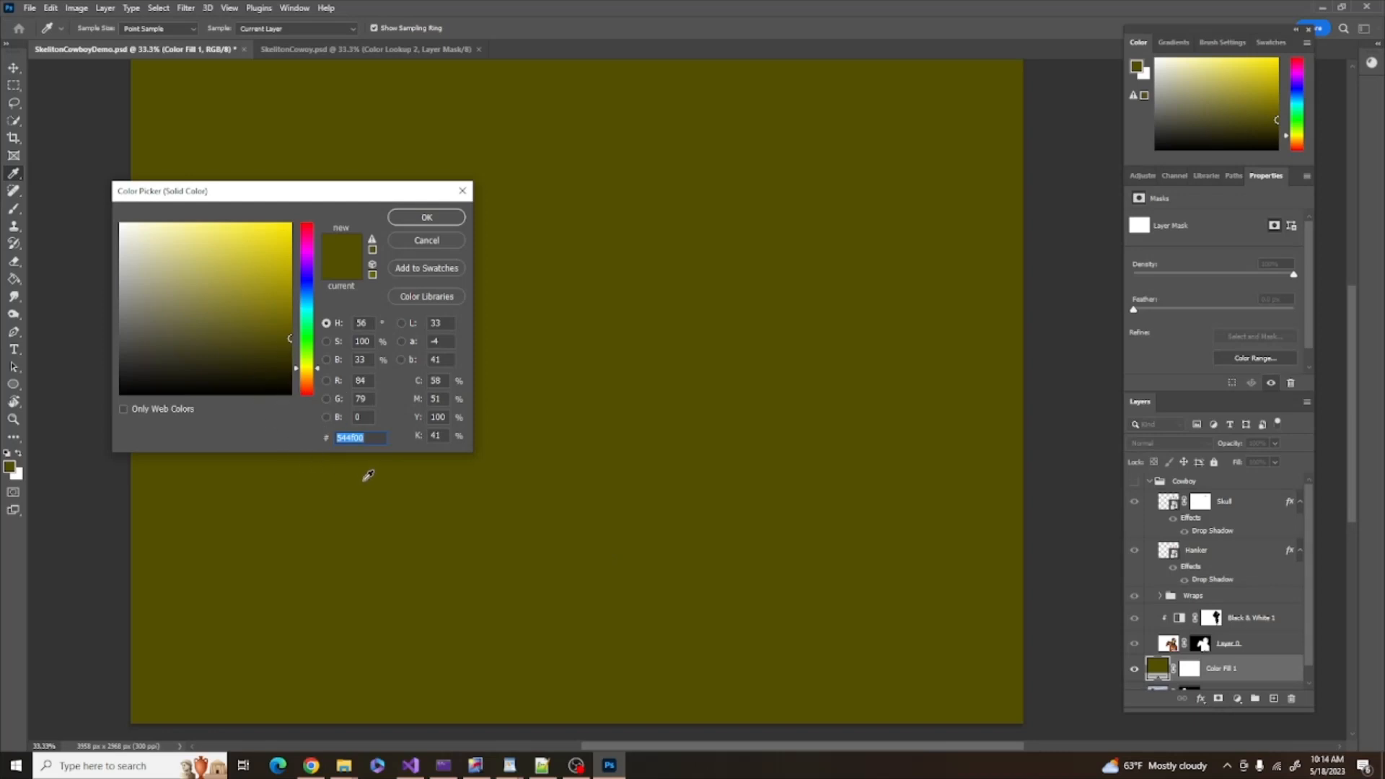
pyautogui.click(427, 217)
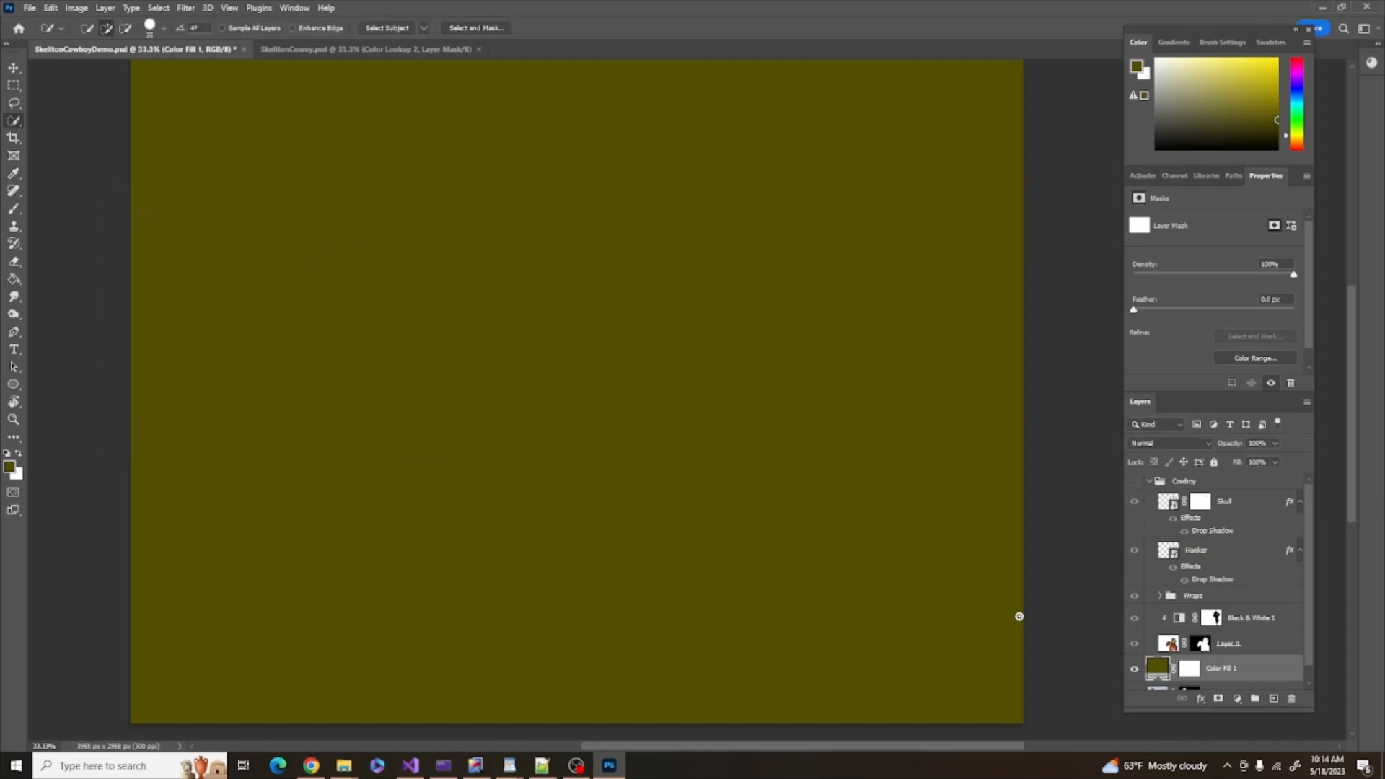
pyautogui.scroll(-1, 1183, 657)
pyautogui.moveTo(1224, 689); pyautogui.dragTo(1223, 646)
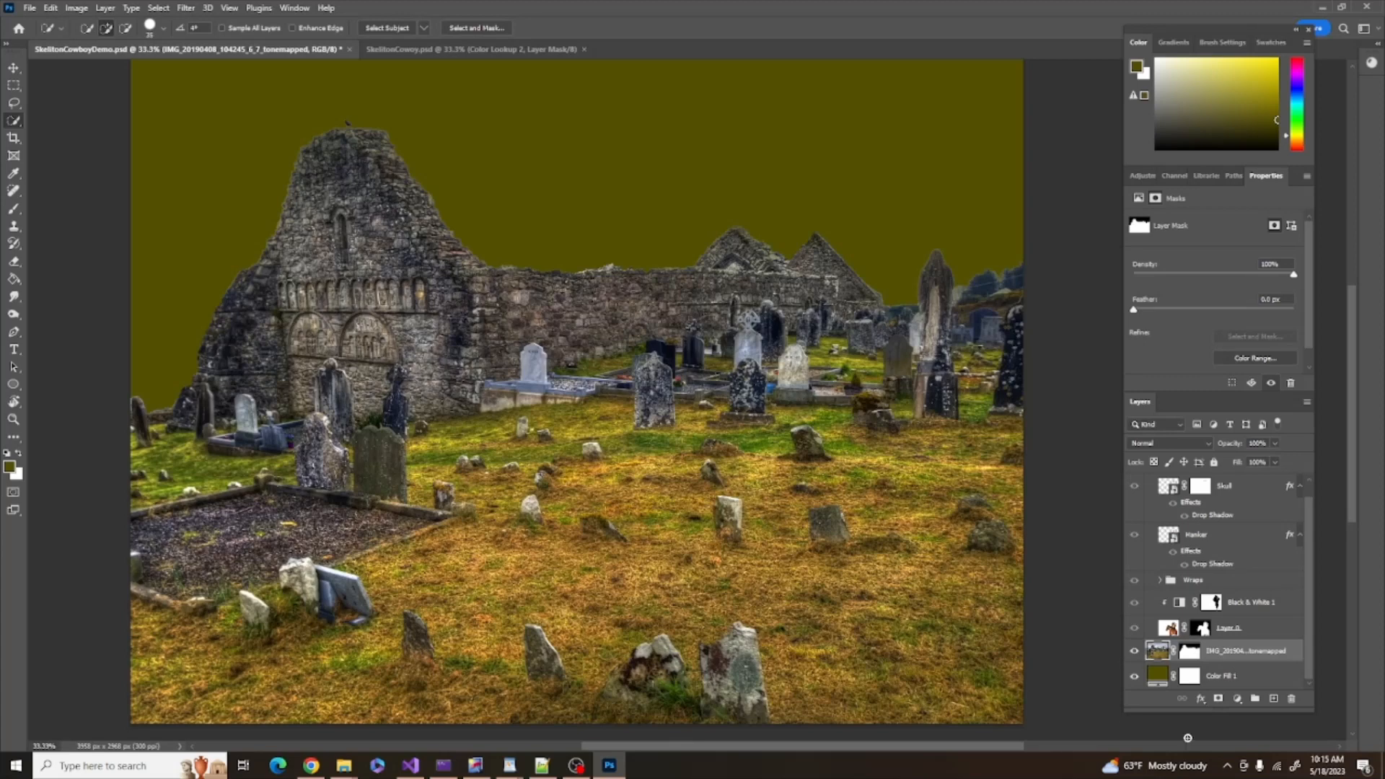
# Place the foggy Canadian rain forest image directly above Color Fill 1, scale it to about 42.16%, and move it up to fill the sky
pyautogui.click(1258, 684)
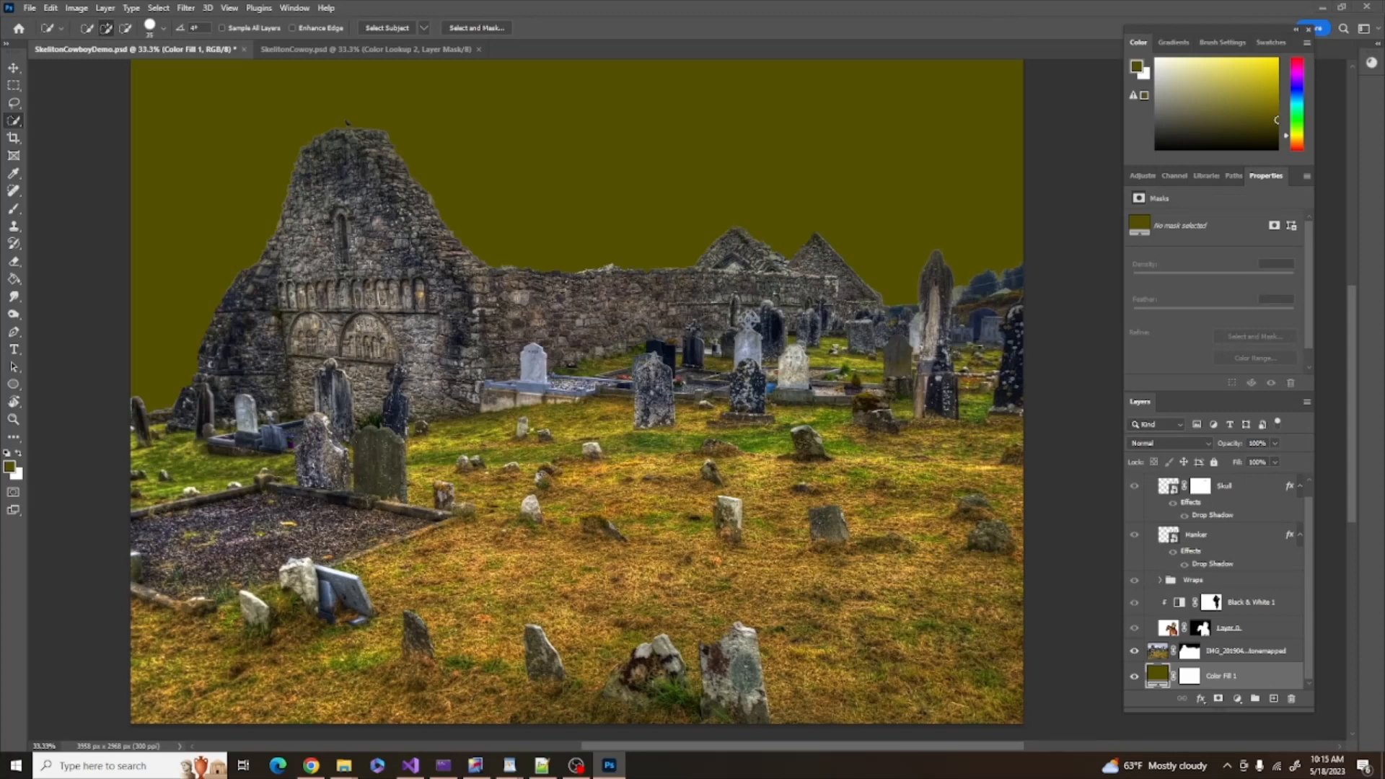
pyautogui.moveTo(602, 371); pyautogui.dragTo(606, 373)
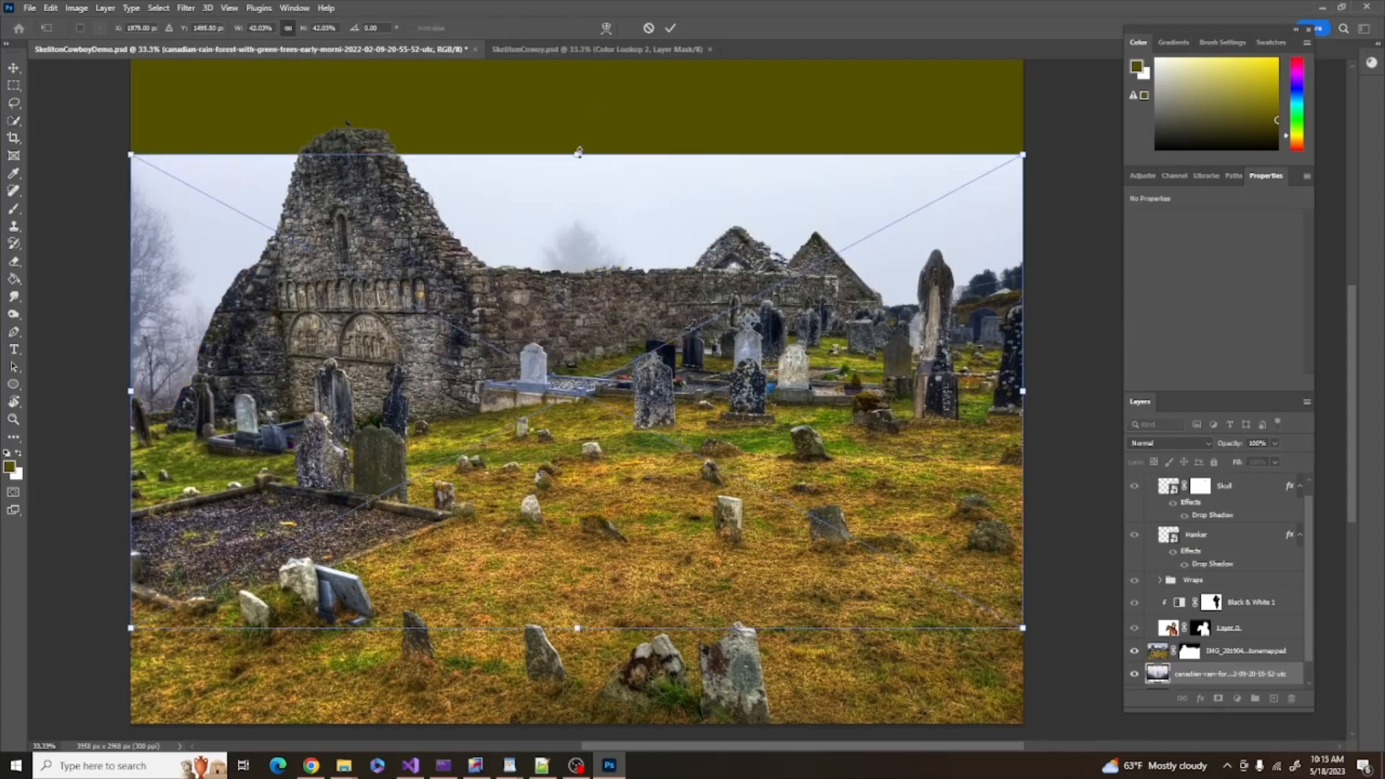
pyautogui.moveTo(577, 150)
pyautogui.mouseDown()
pyautogui.moveTo(580, 101)
pyautogui.moveTo(577, 155)
pyautogui.mouseUp()
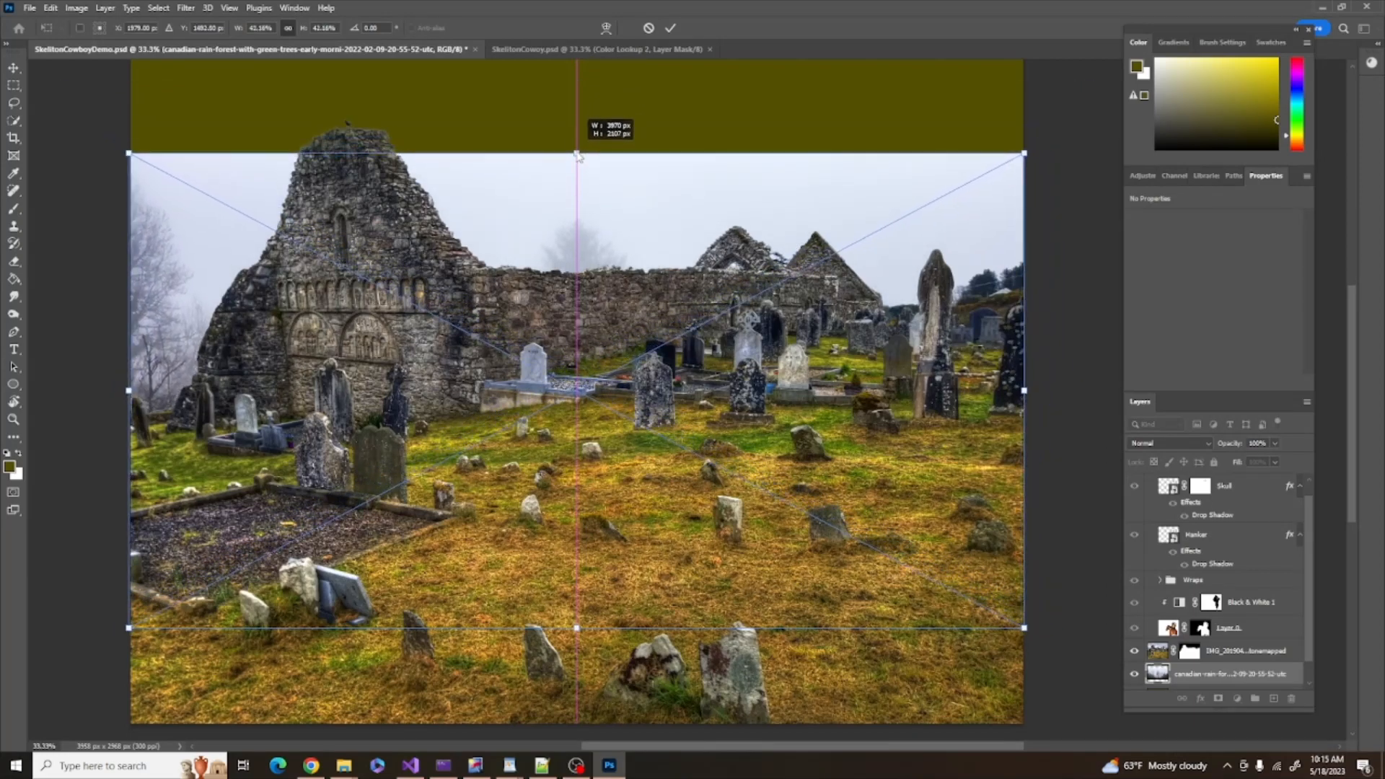
pyautogui.moveTo(604, 440); pyautogui.dragTo(600, 334)
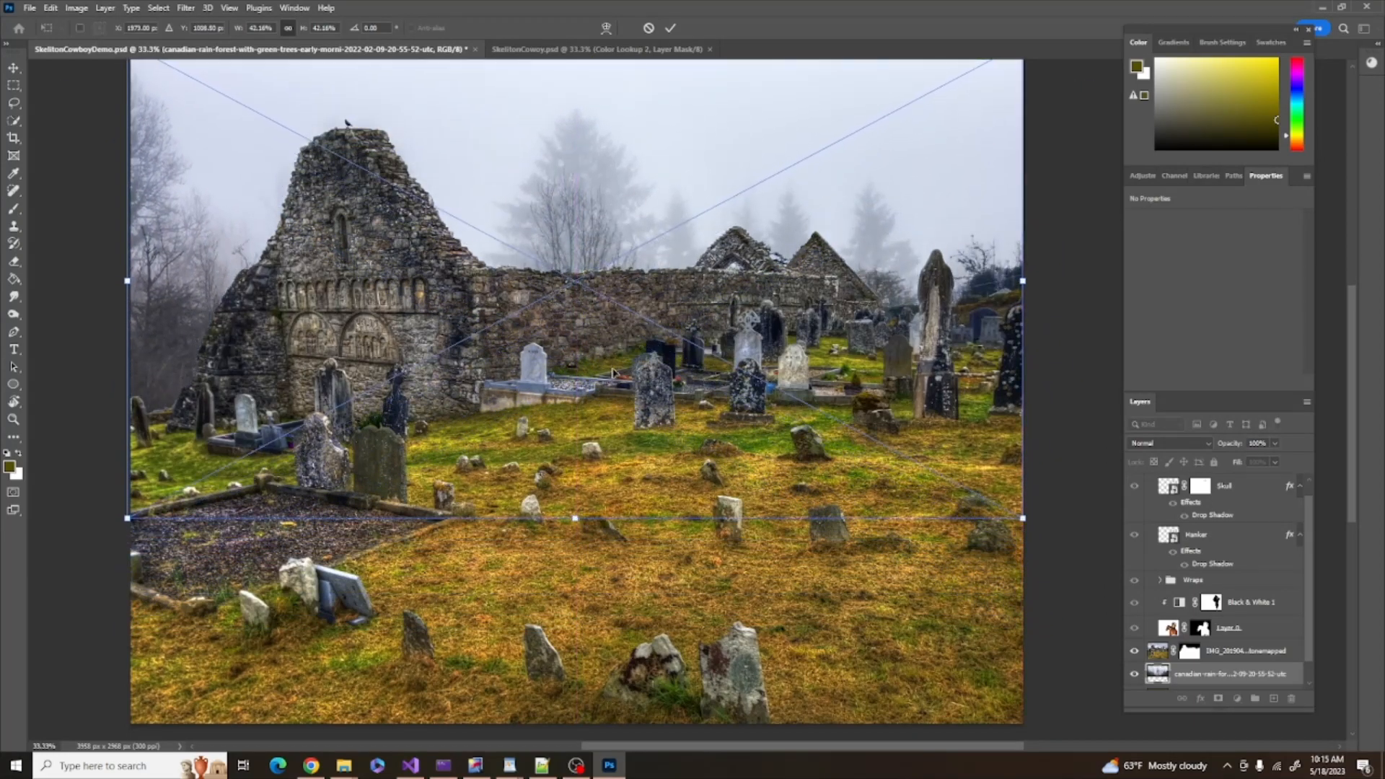
pyautogui.scroll(3, 606, 363)
pyautogui.moveTo(631, 413); pyautogui.dragTo(630, 384)
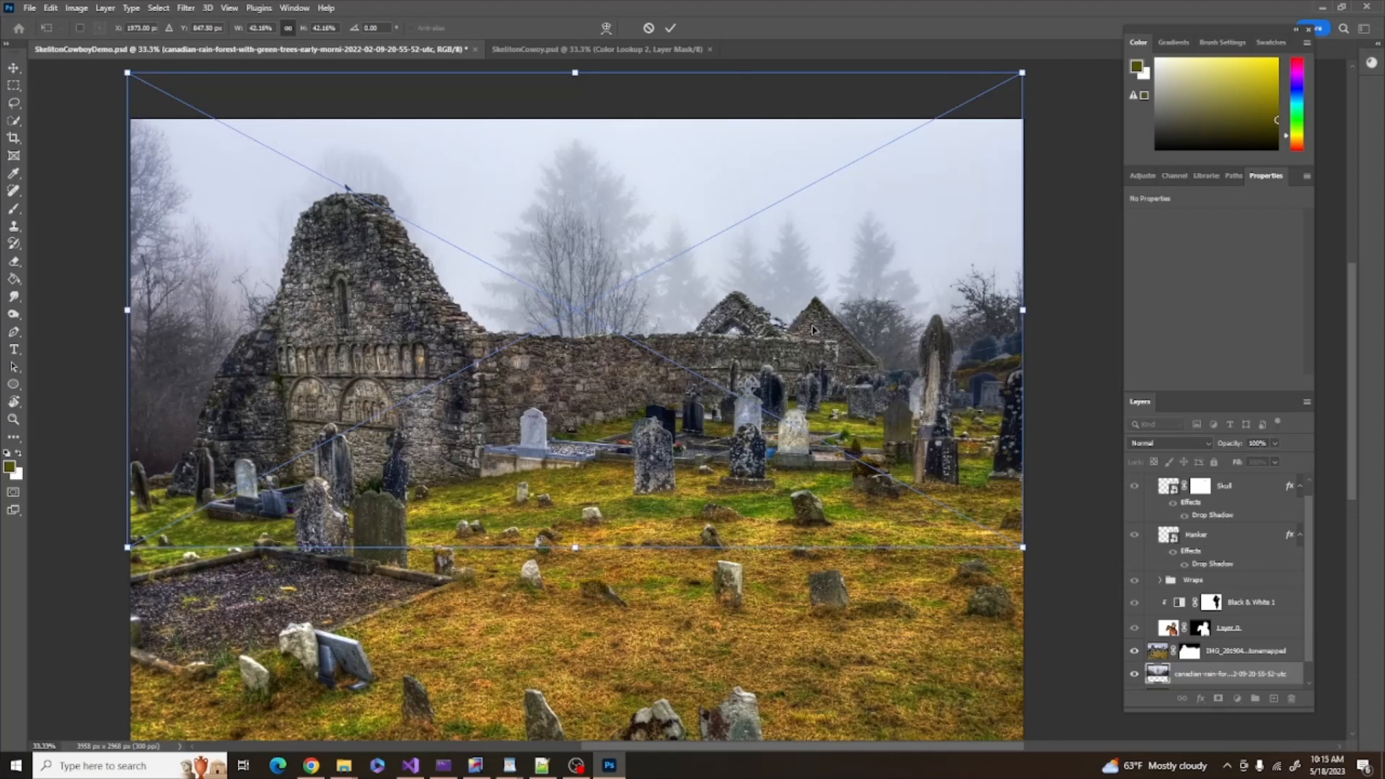
pyautogui.click(669, 30)
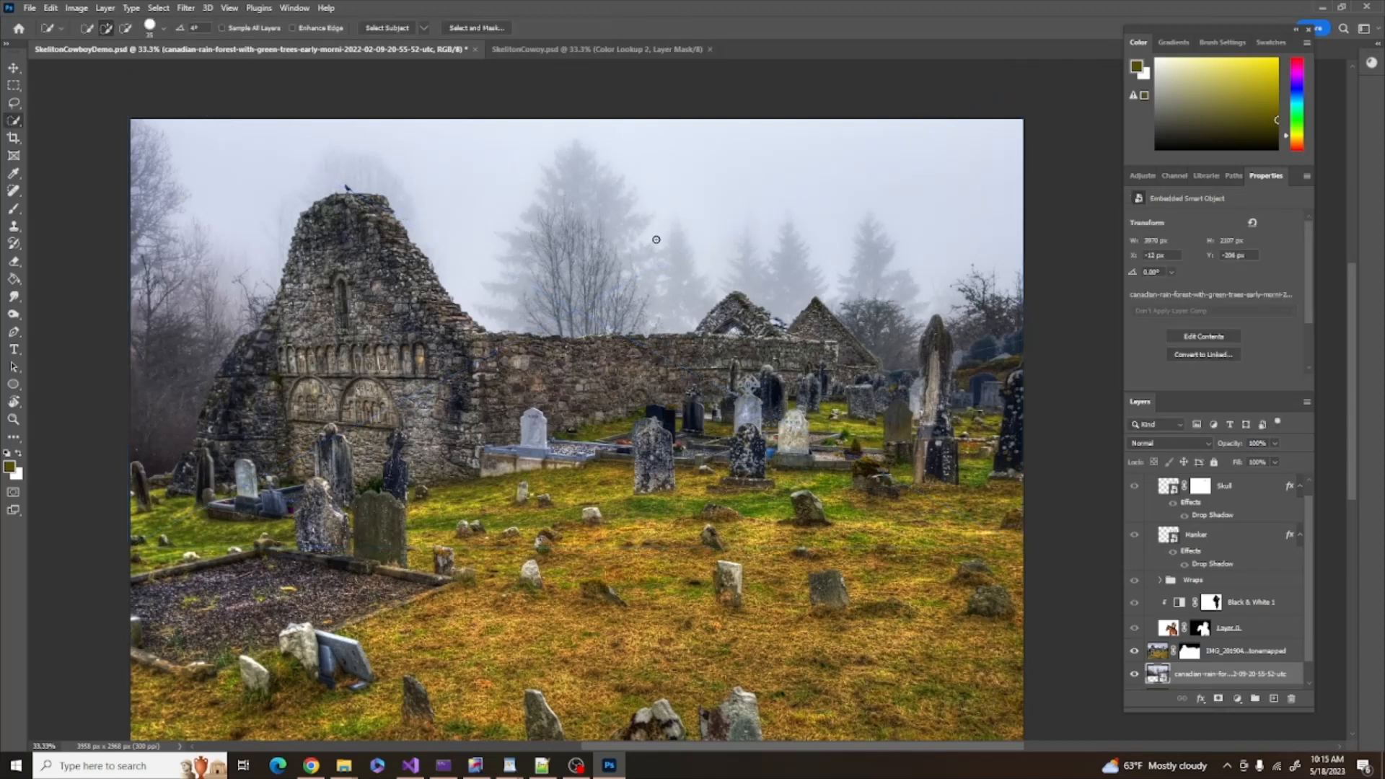
# Set the rain forest layer's blend mode to Multiply so it blends with the olive fill
pyautogui.scroll(-1, 1183, 686)
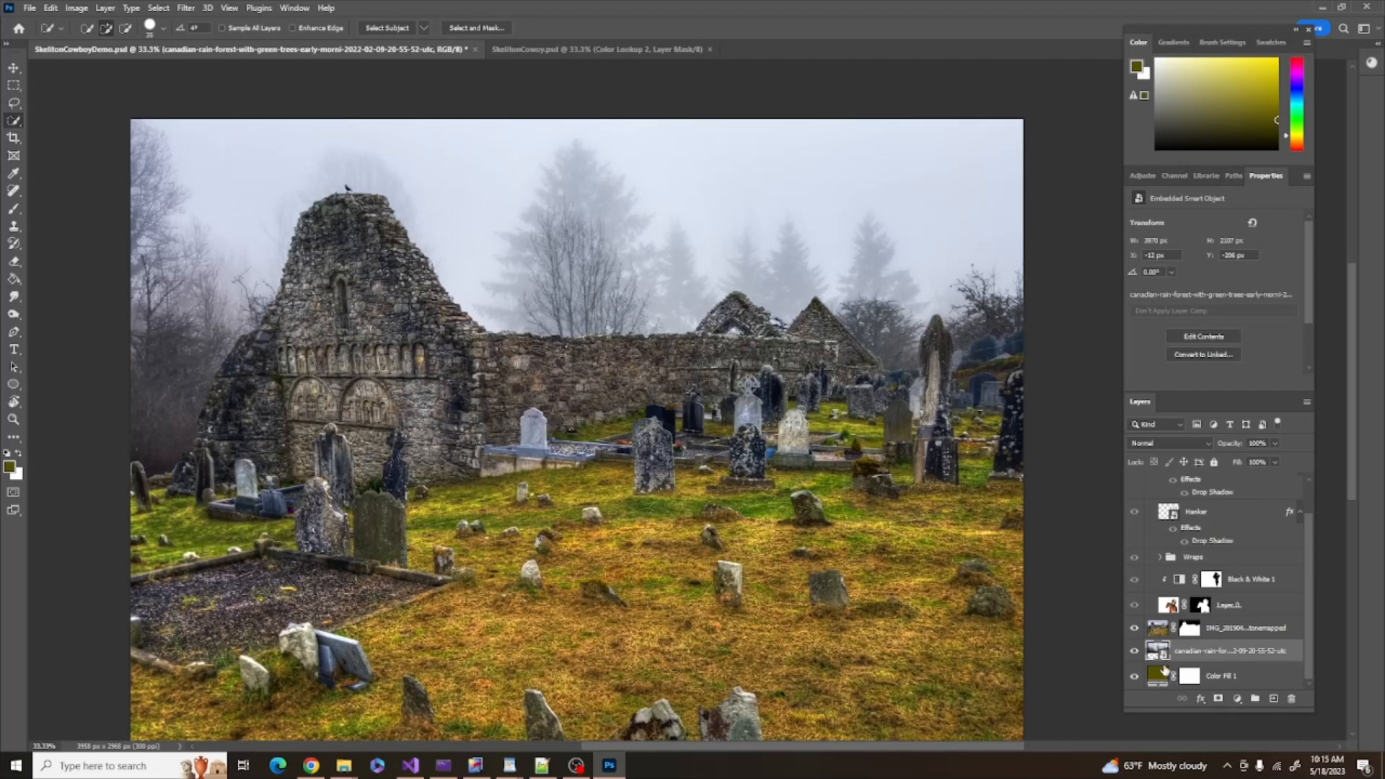
pyautogui.click(1183, 444)
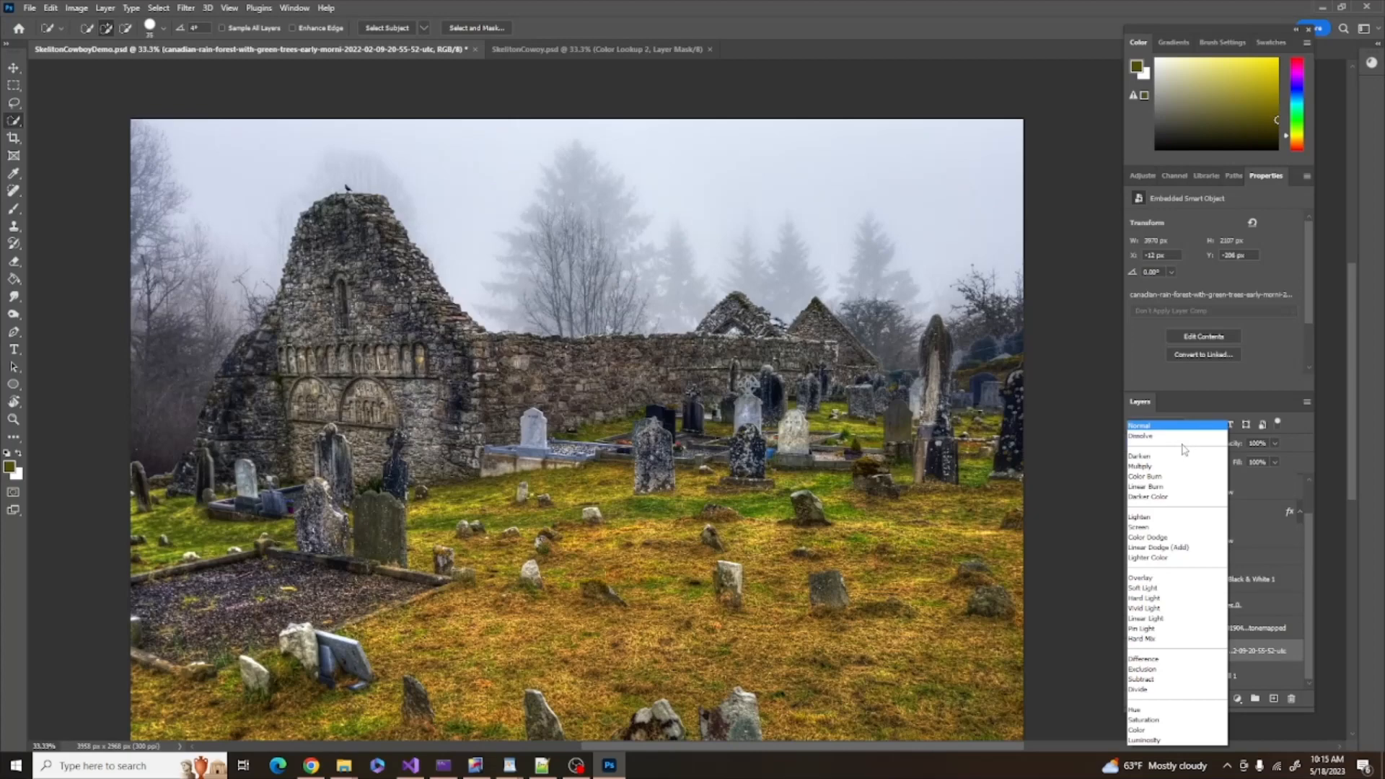
pyautogui.click(1143, 467)
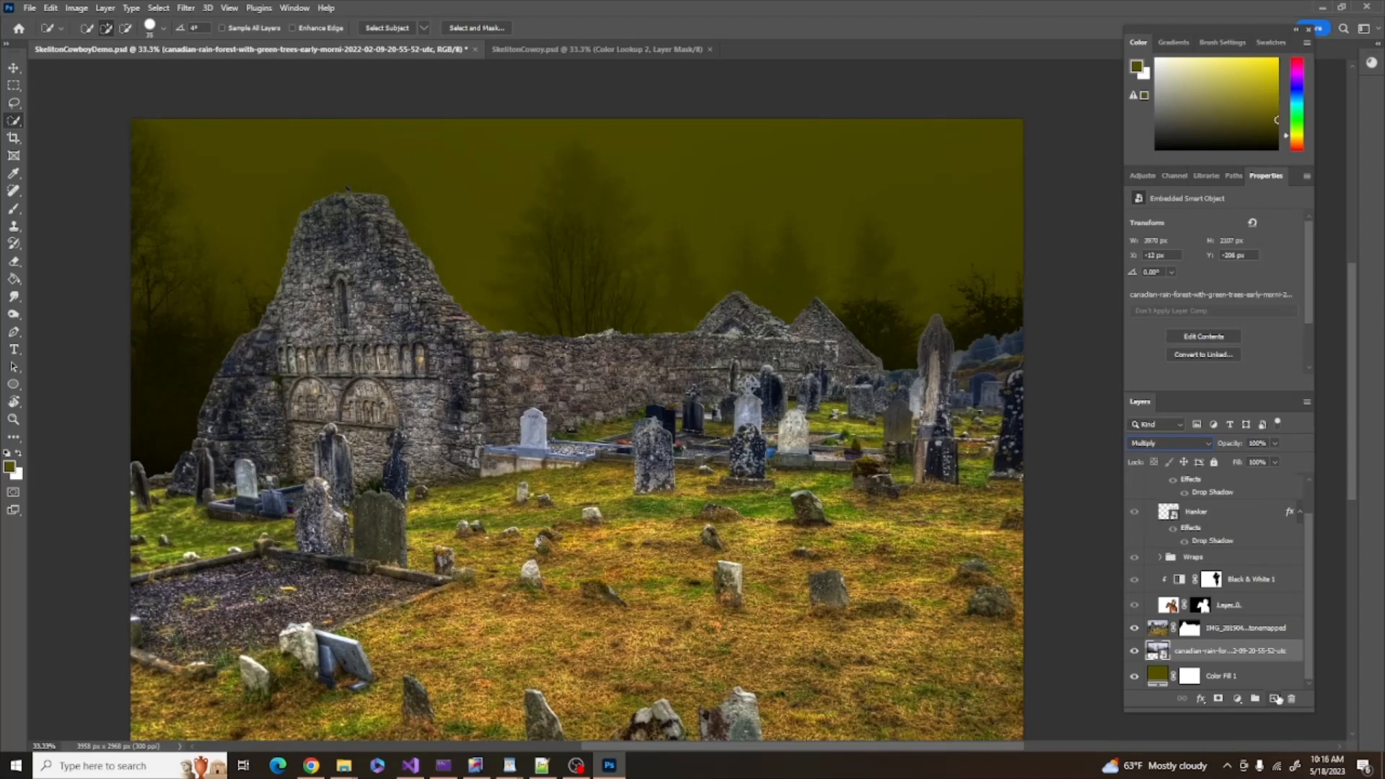
# Add a new layer directly above Color Fill 1 and name it Moon
pyautogui.hotkey('alt', '[')
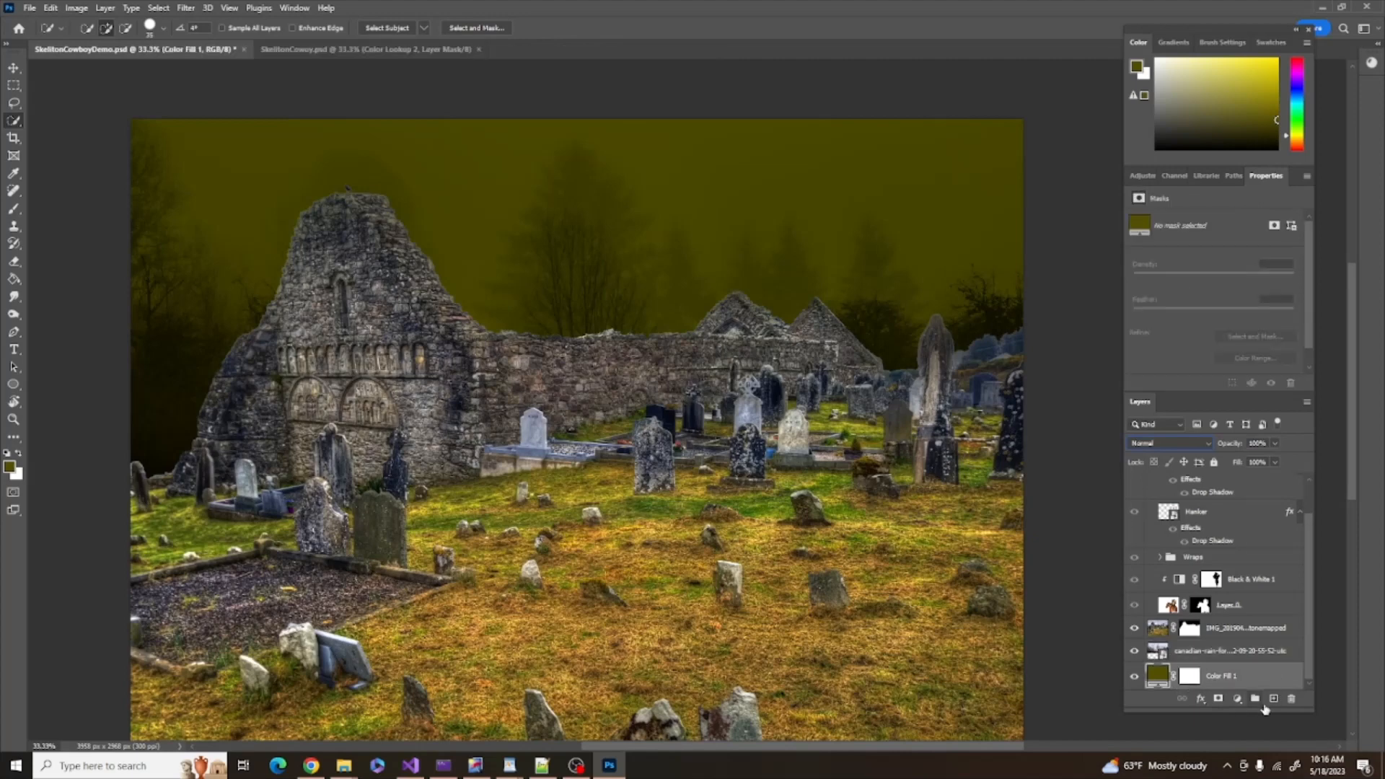
pyautogui.click(1274, 700)
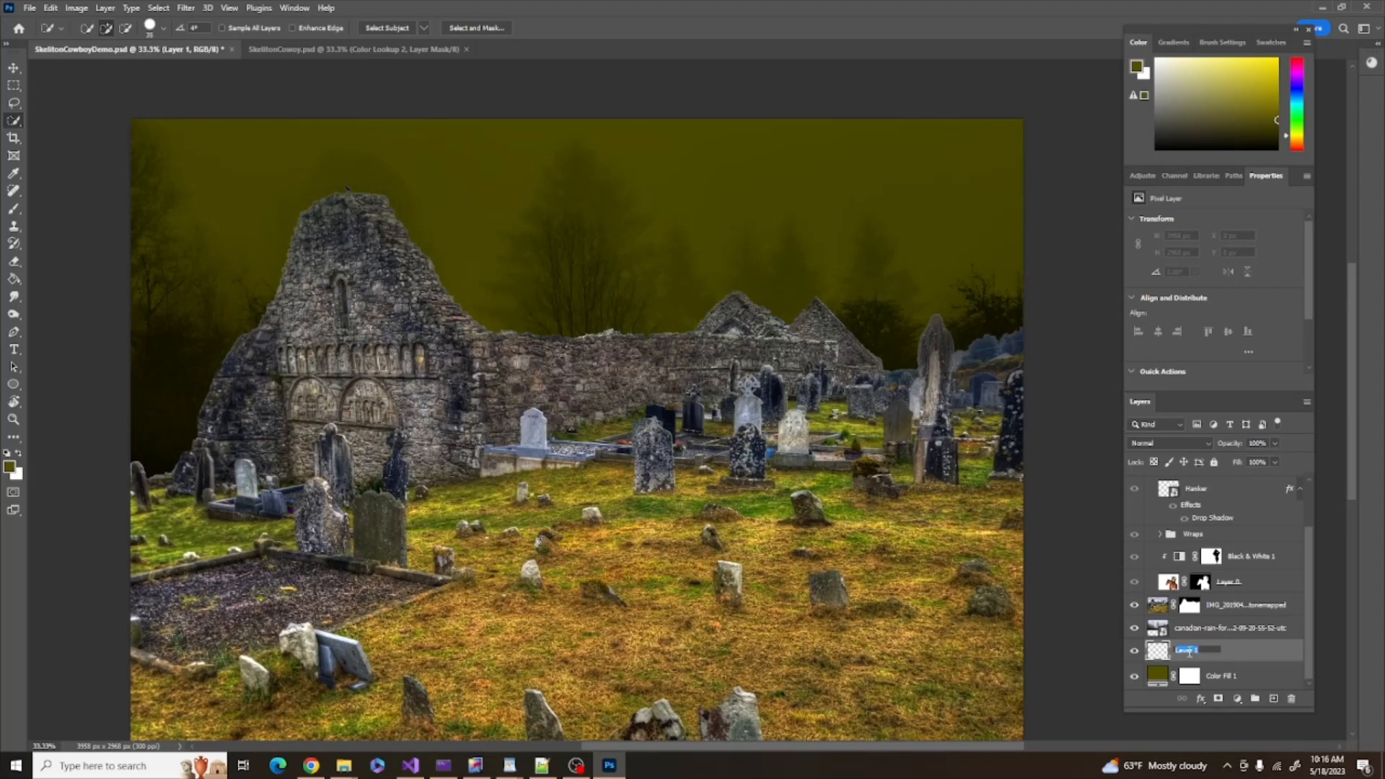
pyautogui.write('Mosn')
pyautogui.press('Return')
pyautogui.hotkey('alt', 'Tab')
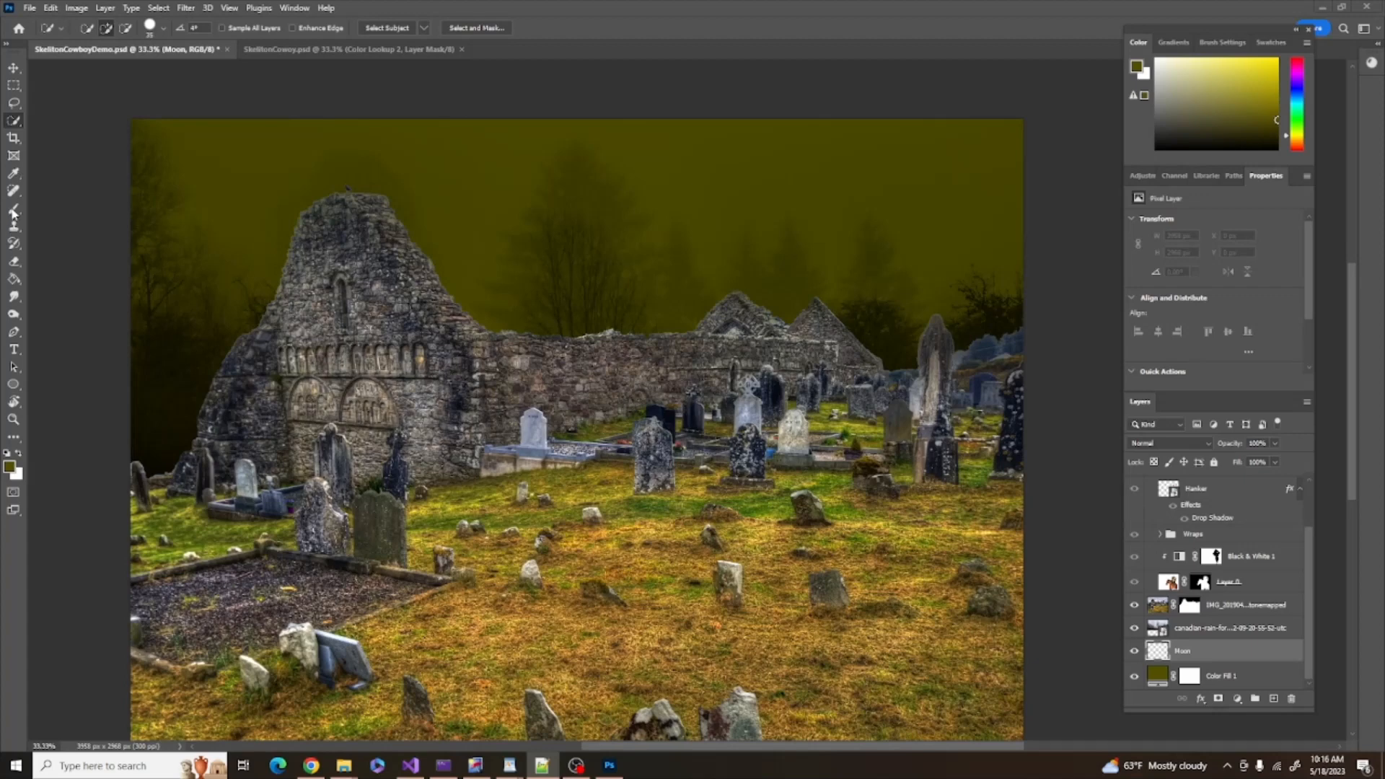
# Switch to the Brush tool and choose the 2500 px moon brush from the recent brushes
pyautogui.click(161, 30)
pyautogui.click(162, 31)
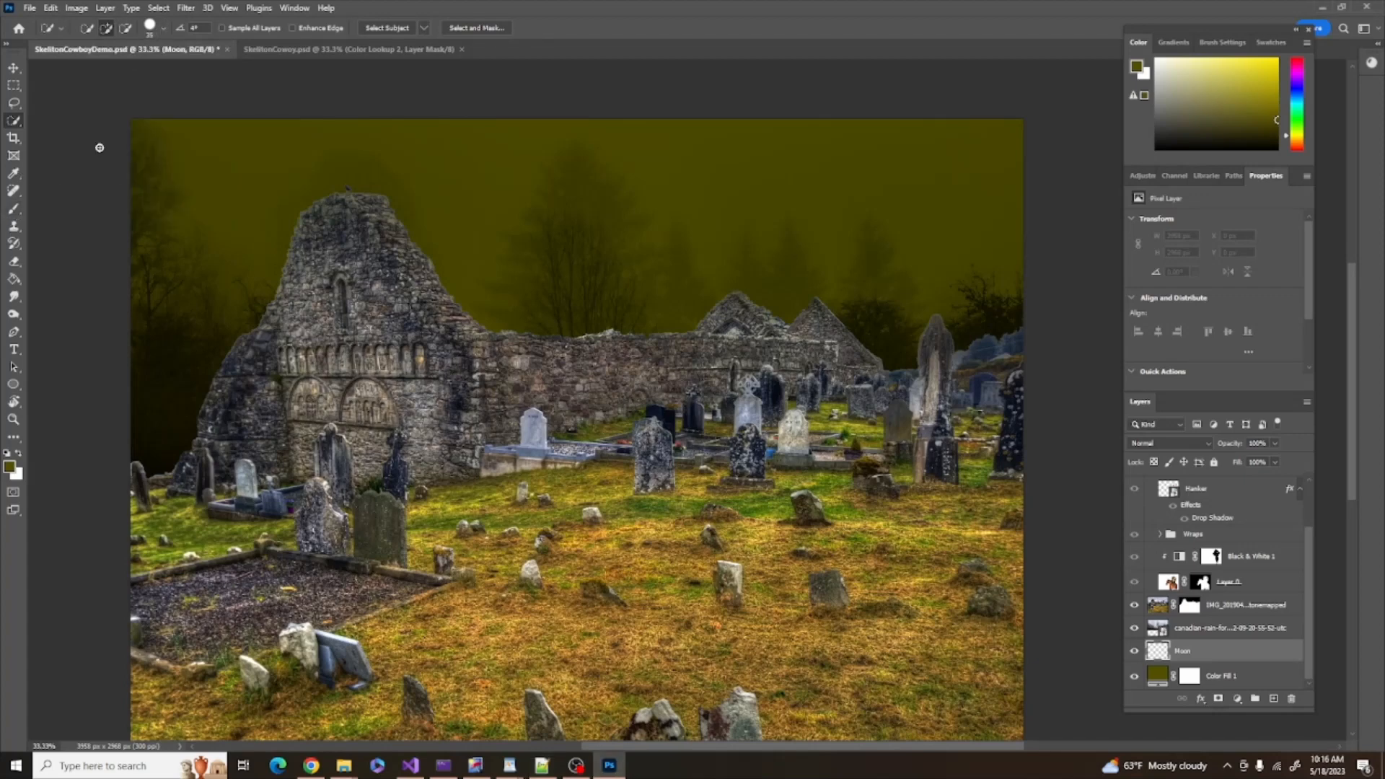
pyautogui.click(13, 210)
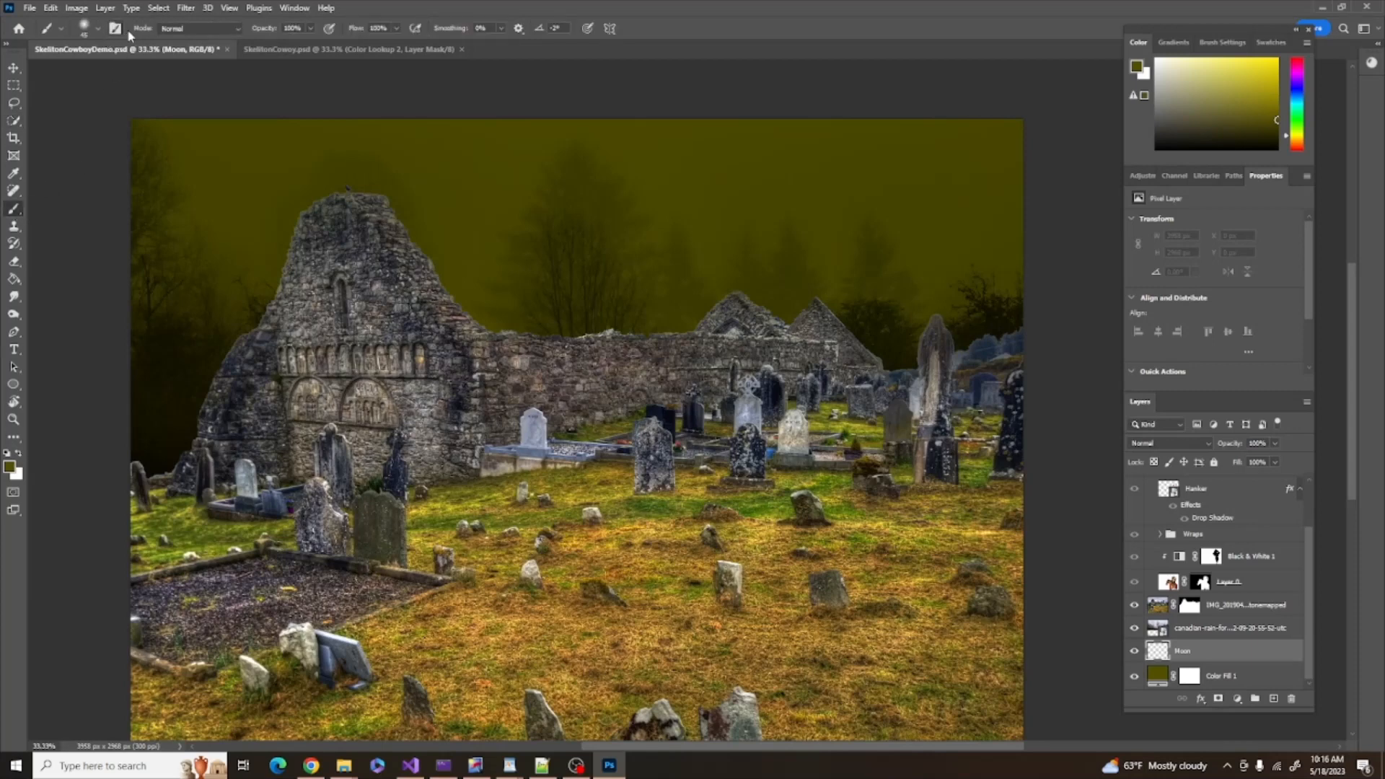
pyautogui.click(100, 31)
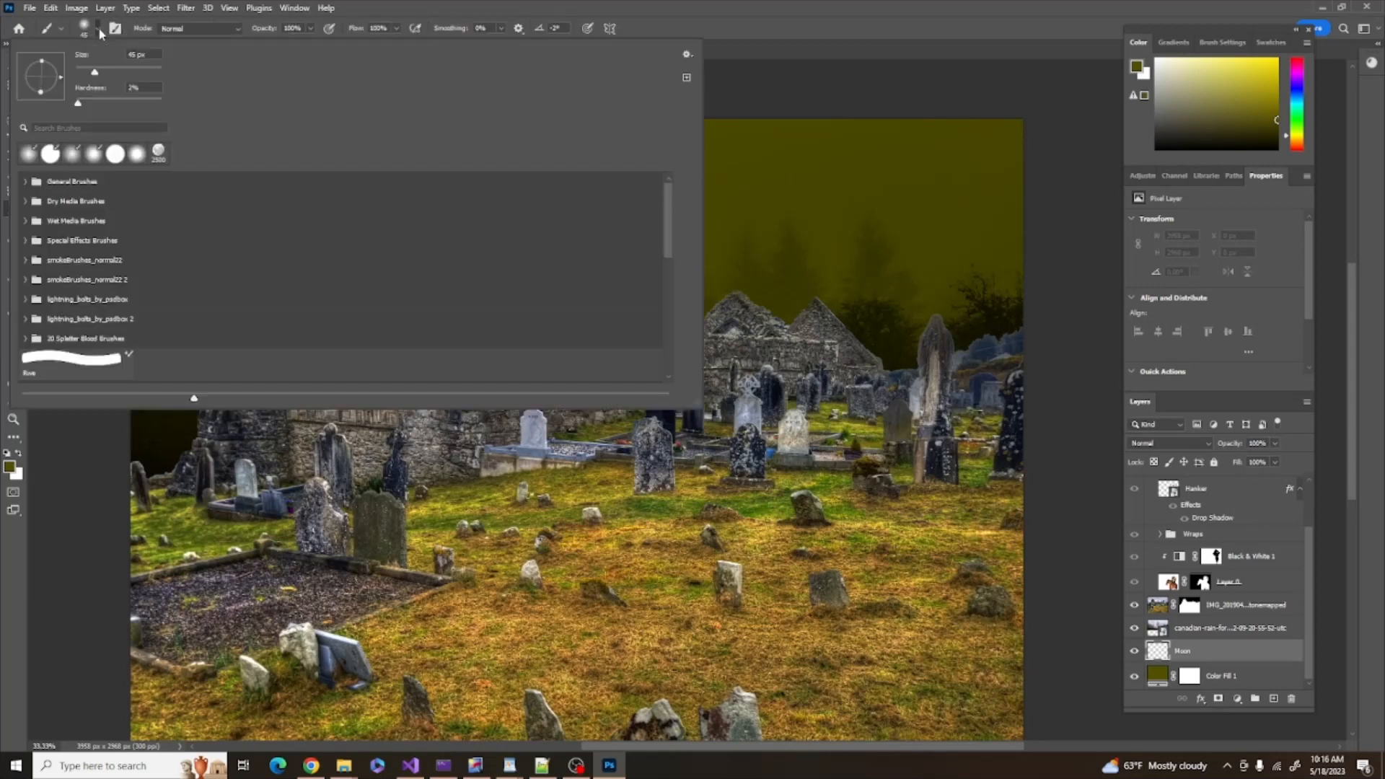
pyautogui.click(161, 153)
pyautogui.click(582, 6)
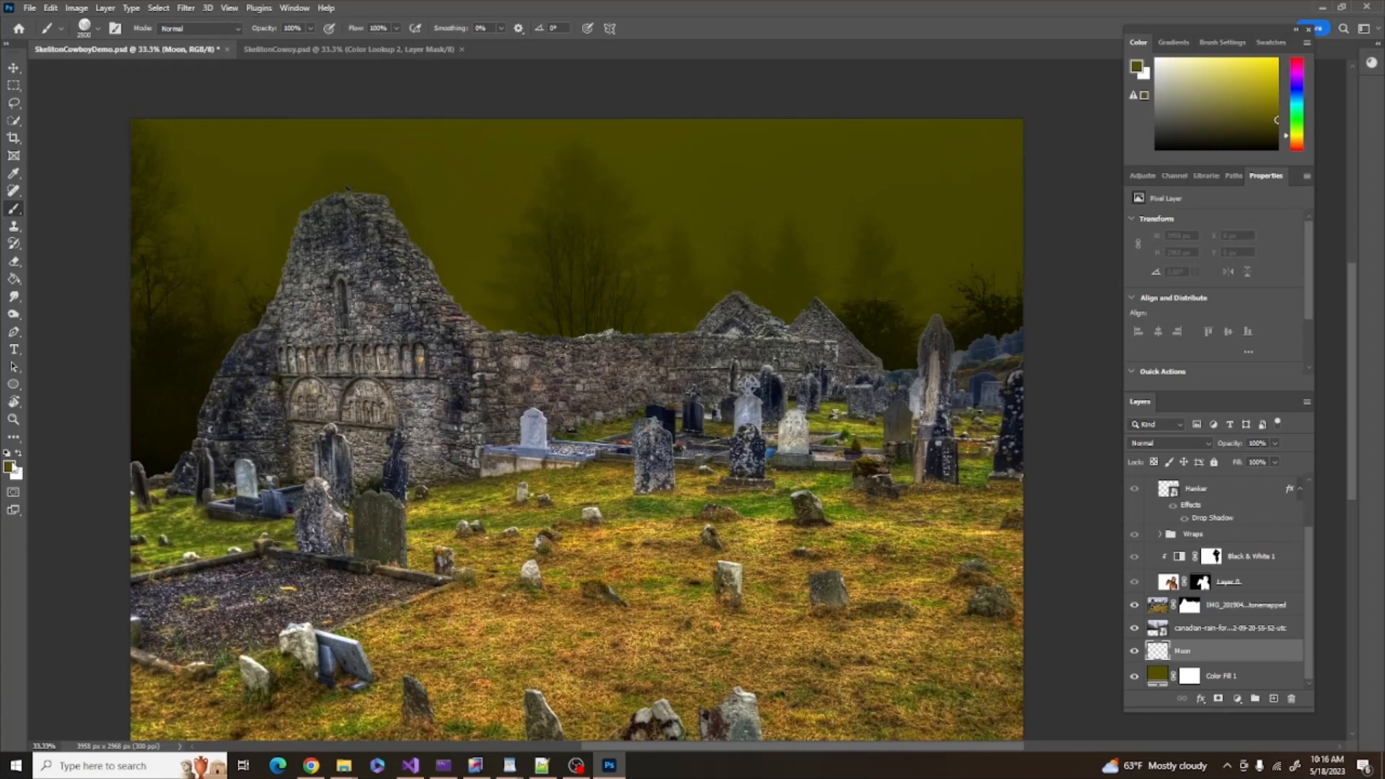
# Set the foreground color to fff55e and stamp one moon on the Moon layer, in the sky behind the tall ruin gable
pyautogui.click(9, 467)
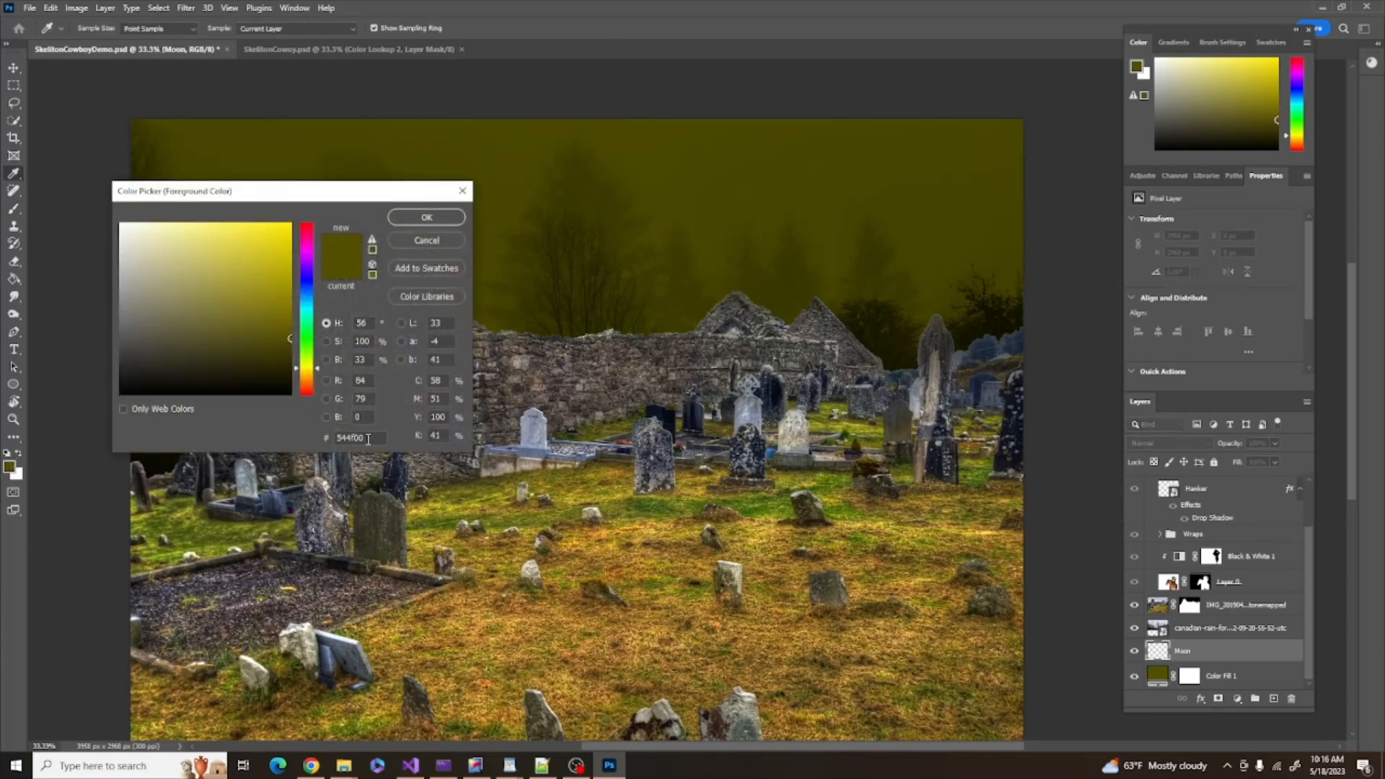
pyautogui.moveTo(367, 438); pyautogui.dragTo(339, 440)
pyautogui.write('fff55e')
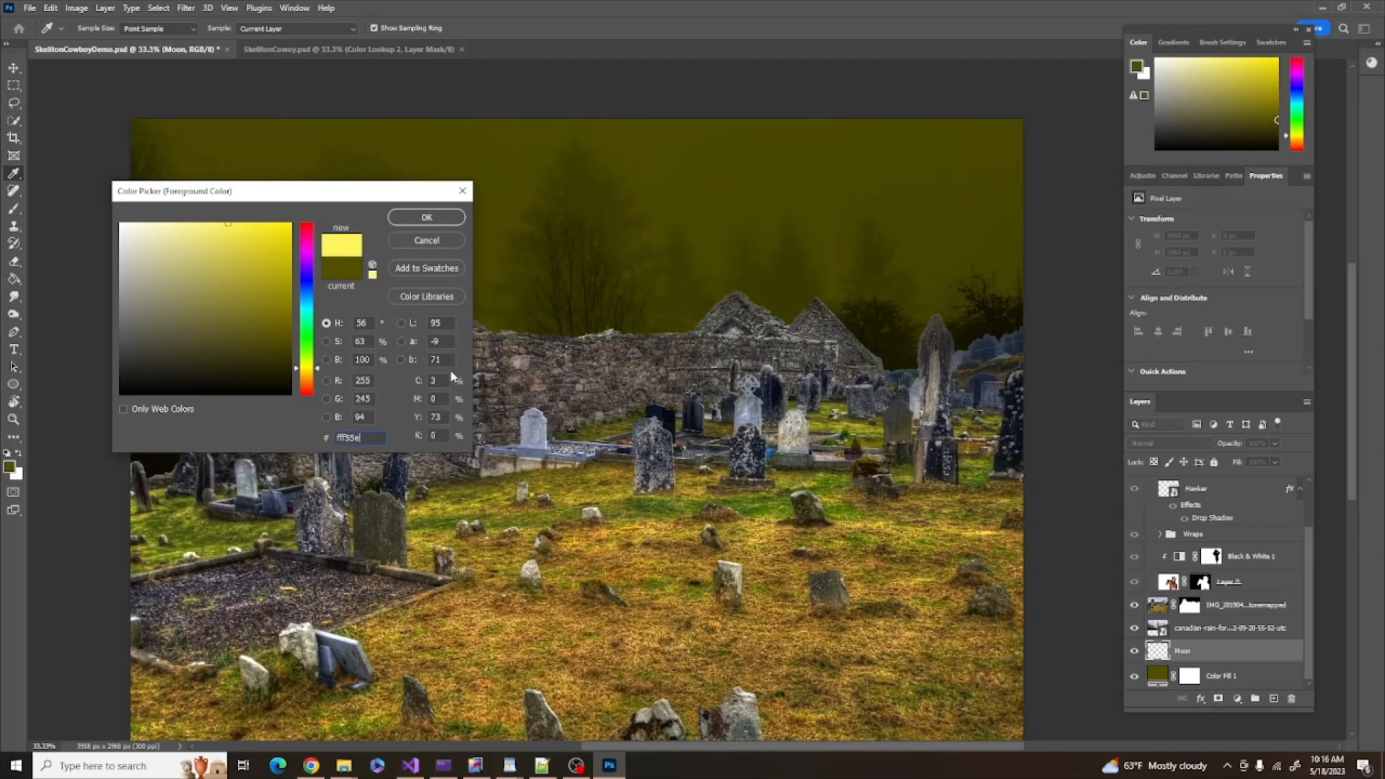
pyautogui.click(428, 219)
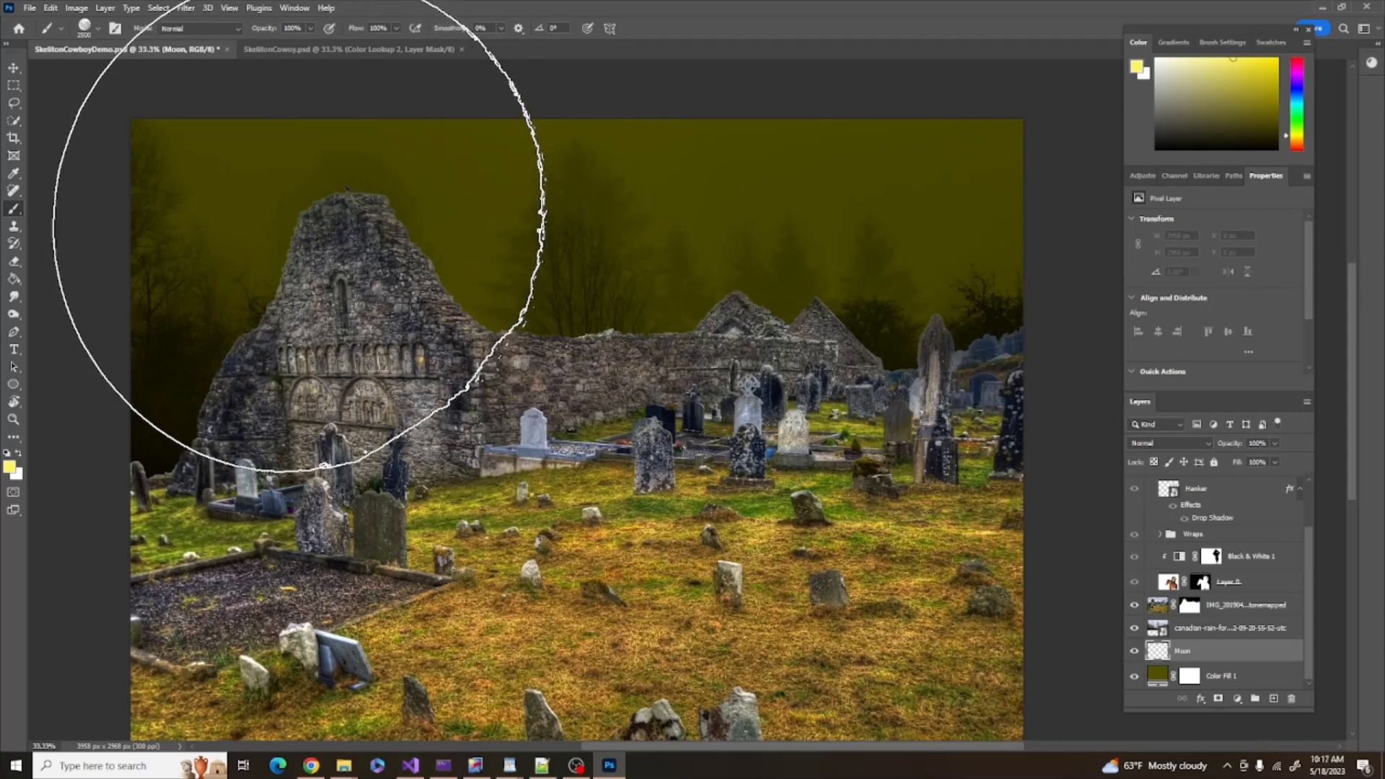
pyautogui.click(298, 218)
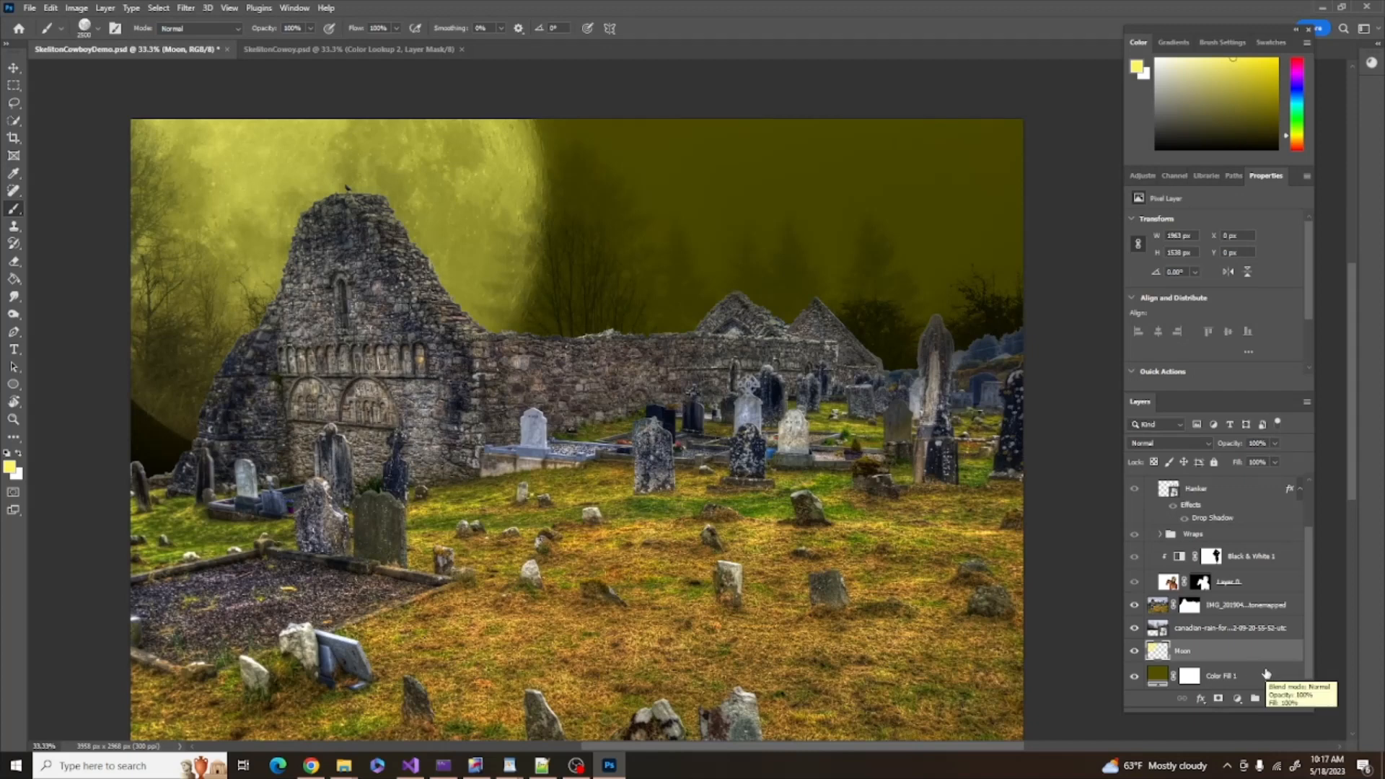
# Add a new layer above the graveyard photo and clip it to that photo
pyautogui.click(1292, 607)
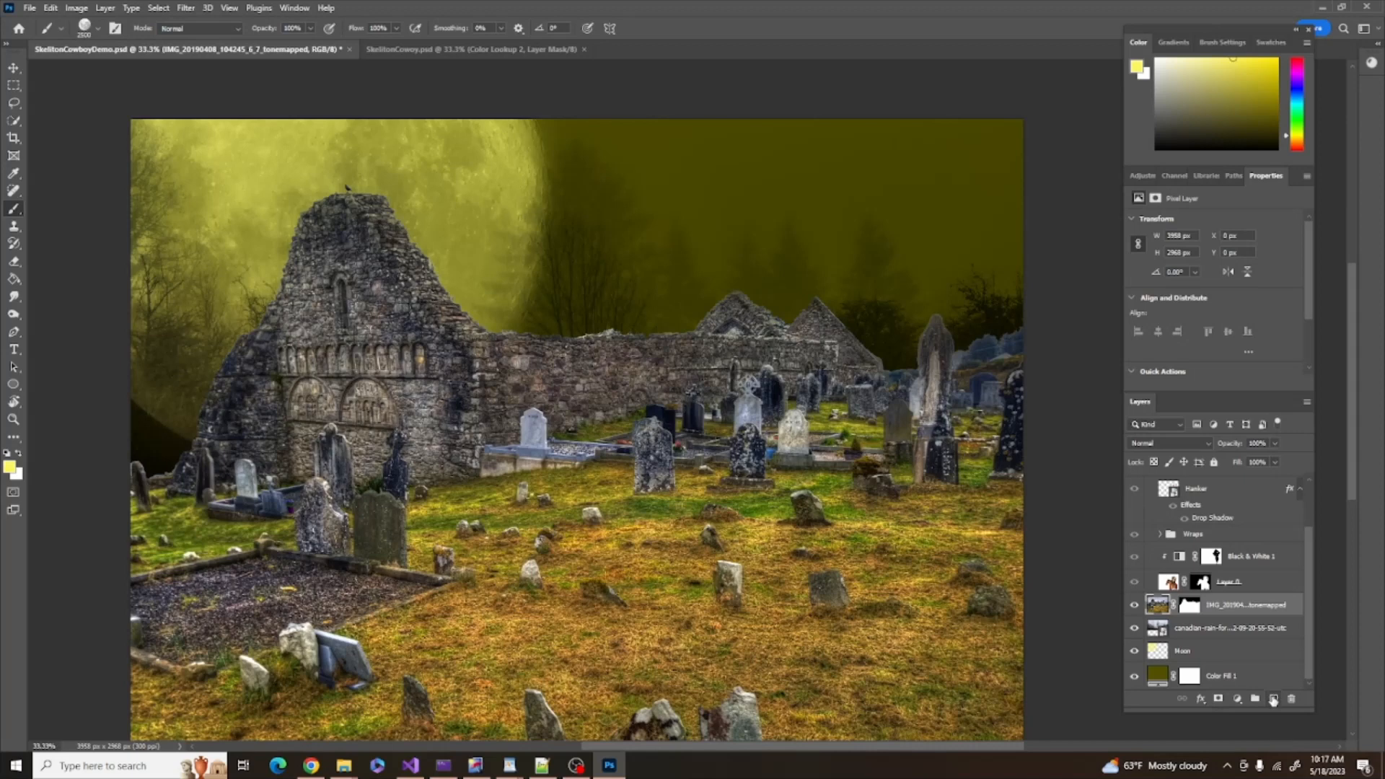
pyautogui.click(1273, 698)
pyautogui.rightClick(1225, 605)
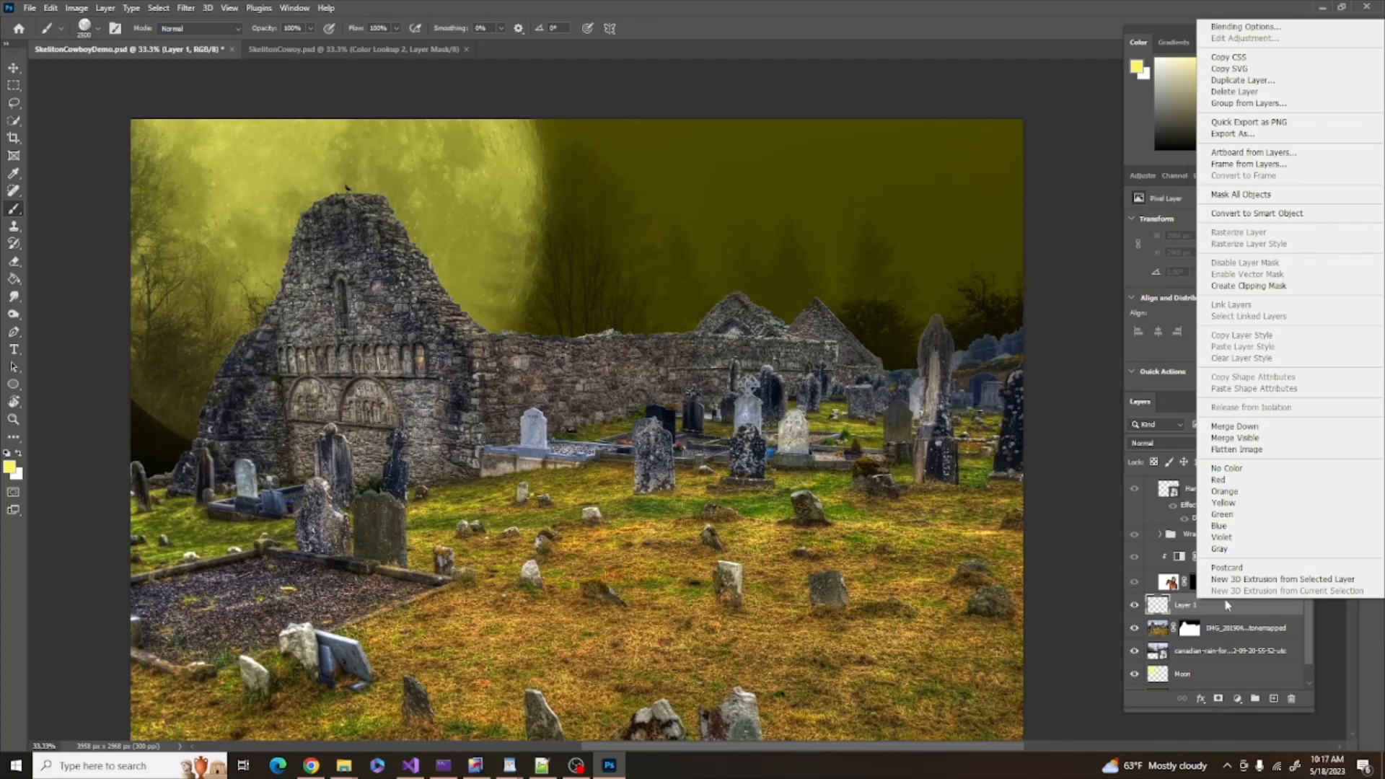
pyautogui.click(1249, 286)
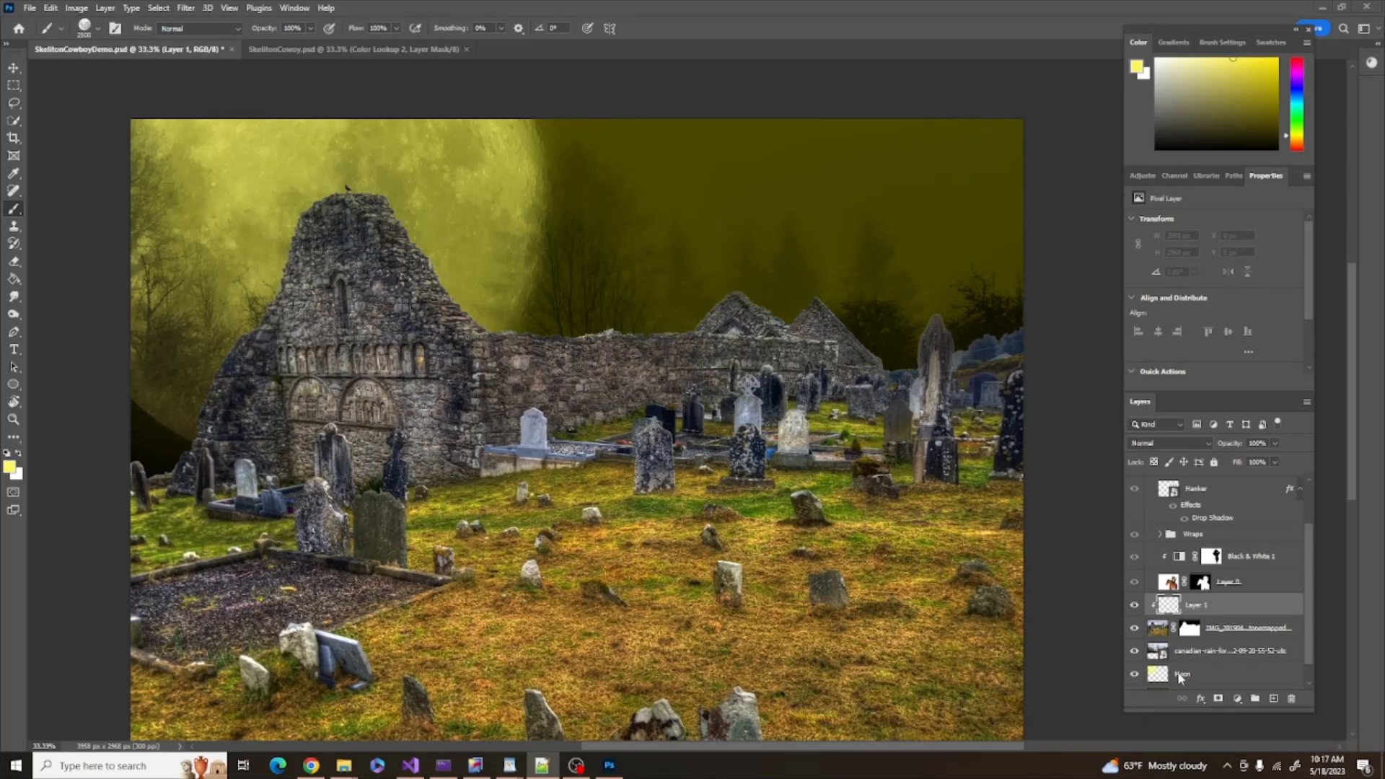
# Fill the clipped layer with olive 544f00 using the Paint Bucket and set its blend mode to Overlay
pyautogui.scroll(-1, 1181, 678)
pyautogui.scroll(2, 1180, 659)
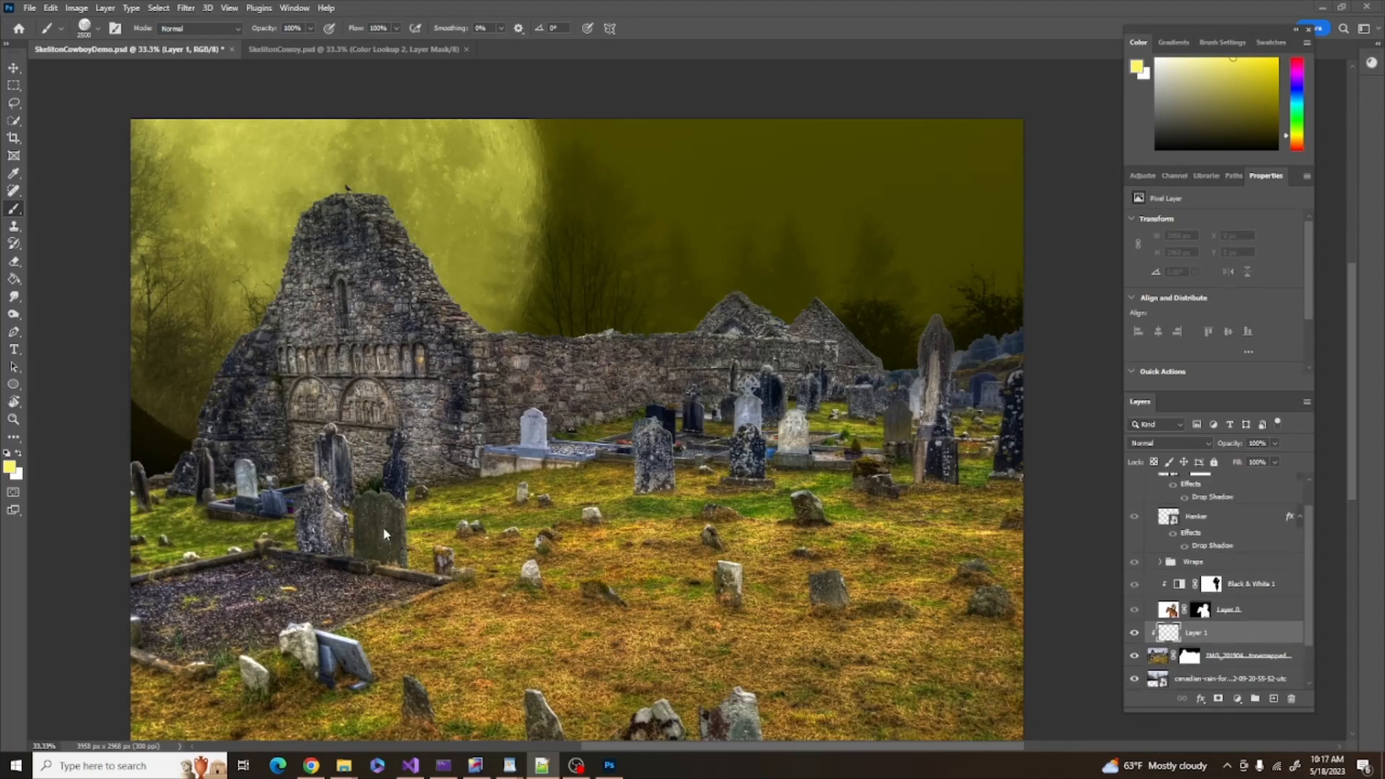
pyautogui.click(10, 470)
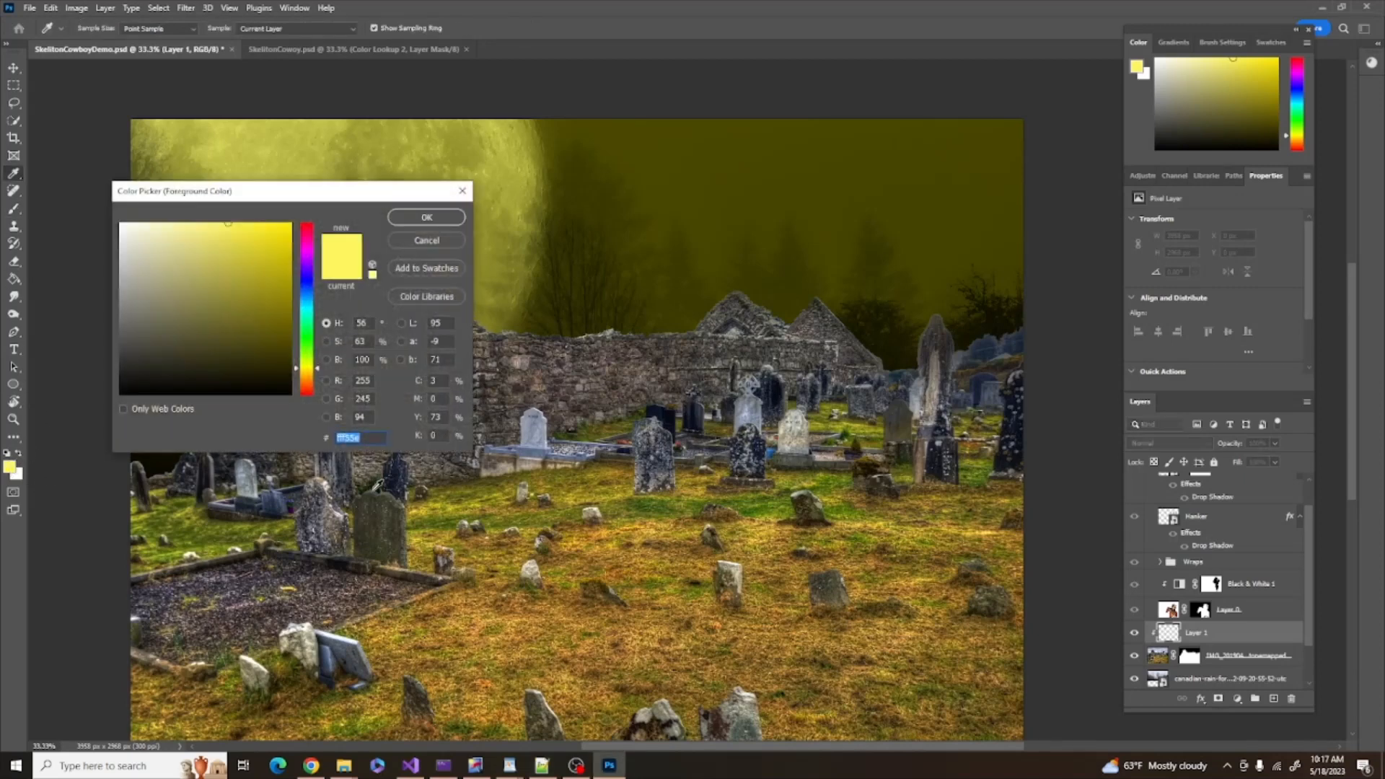
pyautogui.write('544f00')
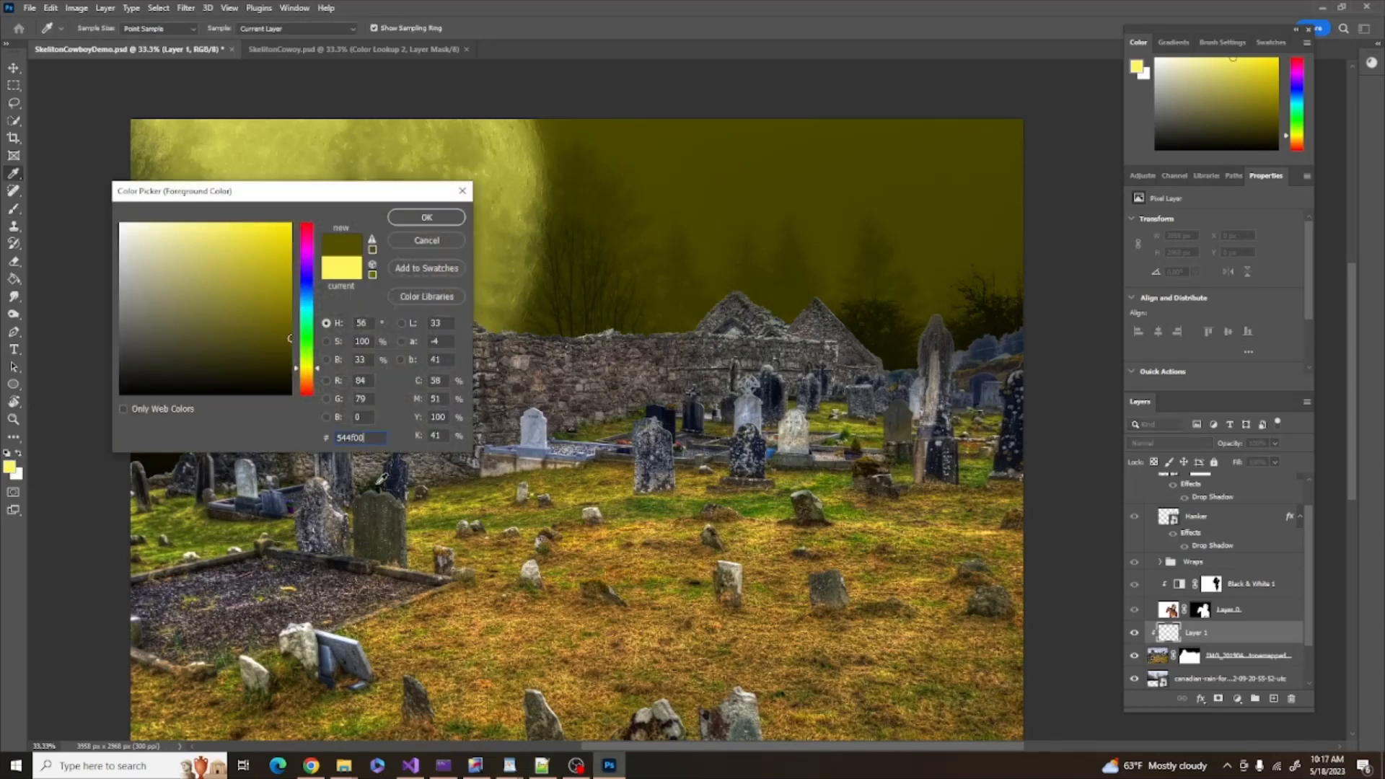
pyautogui.click(426, 217)
pyautogui.press('b')
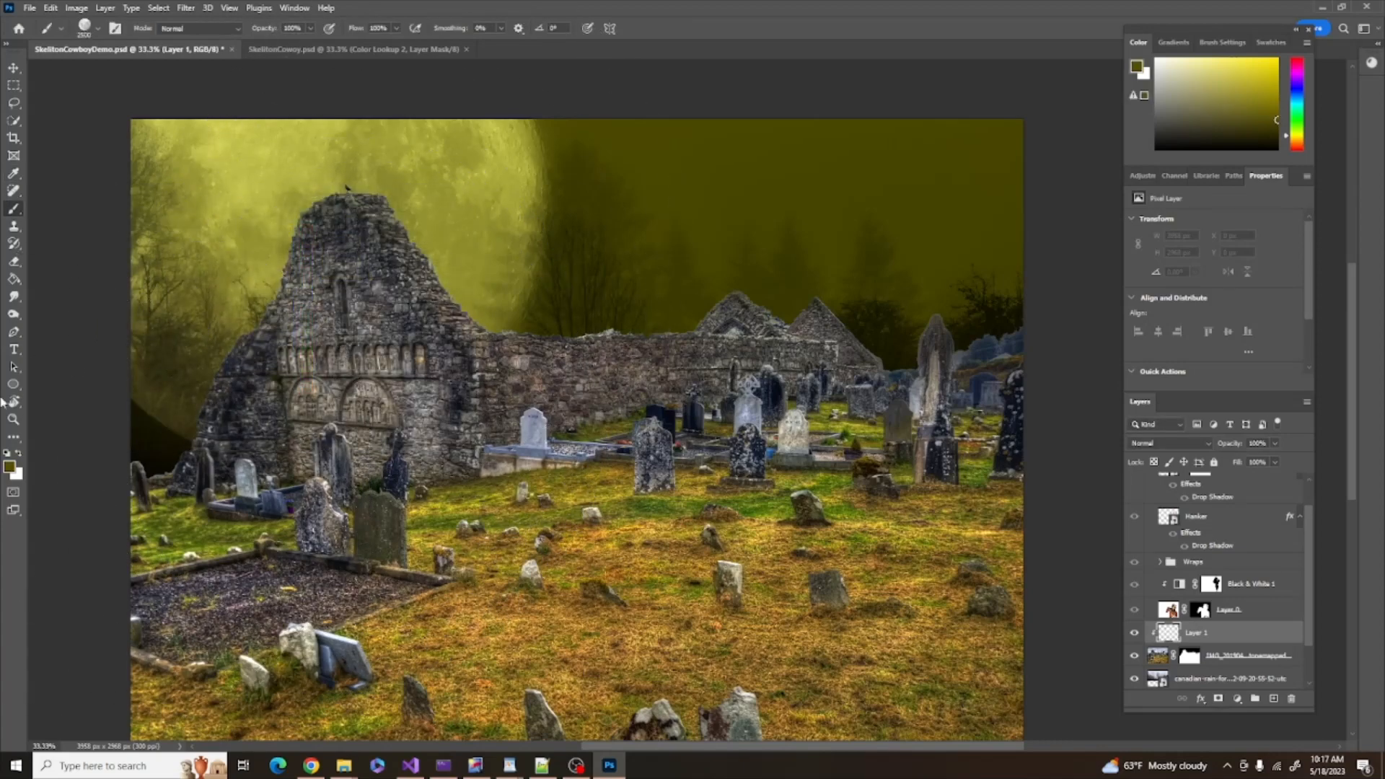
pyautogui.click(14, 279)
pyautogui.click(606, 292)
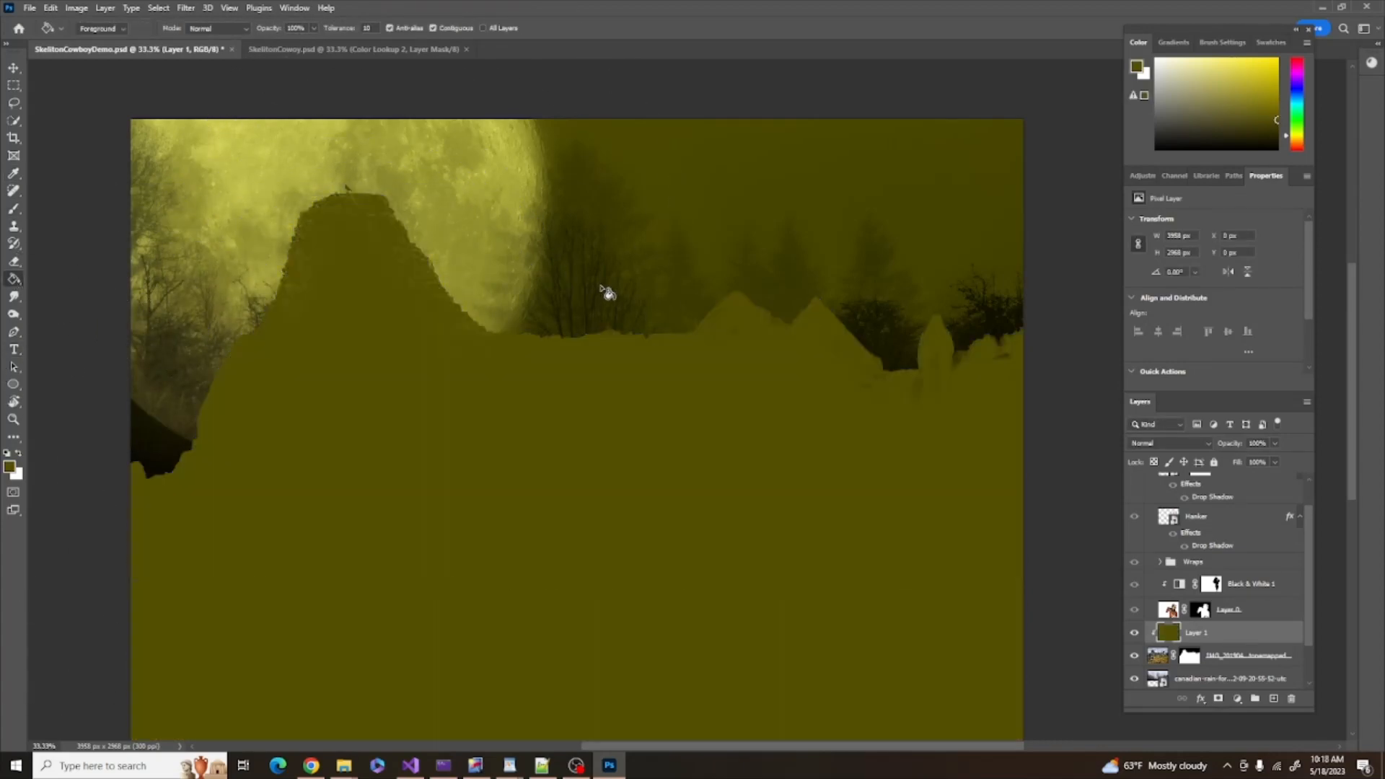
pyautogui.click(1168, 443)
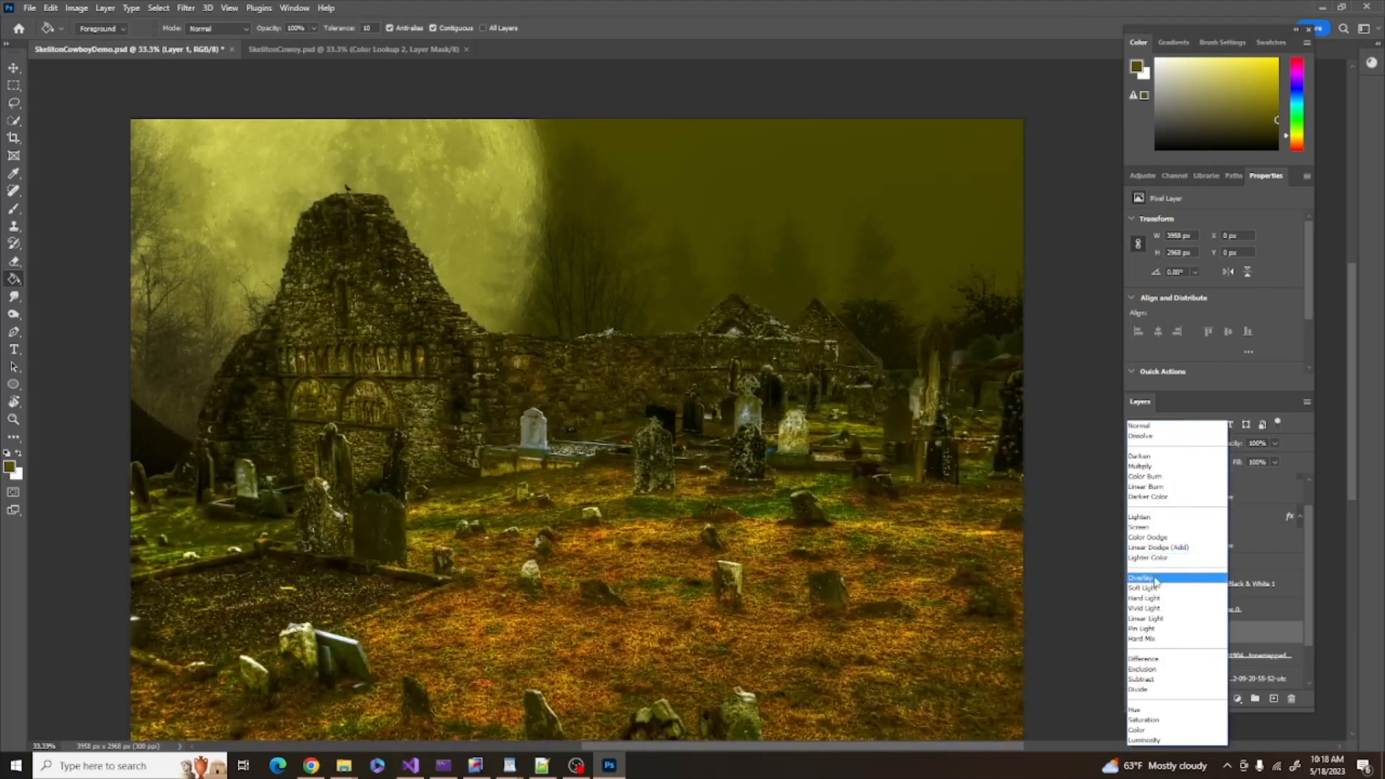
pyautogui.click(1154, 578)
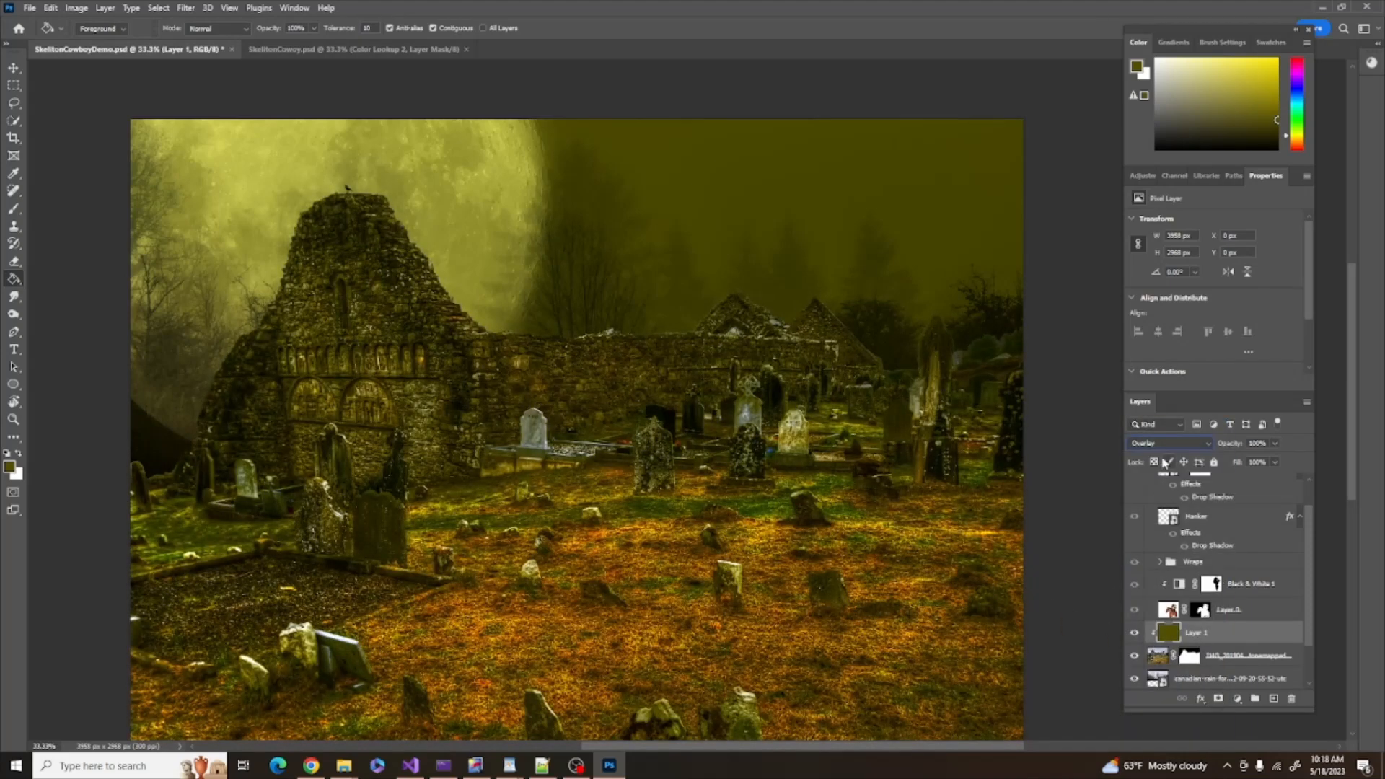
# Compare the graveyard with and without the olive Overlay layer by toggling that layer's visibility
pyautogui.click(1135, 633)
pyautogui.click(1138, 635)
pyautogui.click(1138, 635)
pyautogui.click(1134, 634)
pyautogui.click(1135, 633)
pyautogui.click(1135, 634)
pyautogui.click(1135, 634)
pyautogui.click(1135, 634)
# Place the IMG_5822_by_Night-Fate-Stock smoke image above the olive Overlay layer and scale and position it to cover the canvas
pyautogui.moveTo(1318, 361); pyautogui.dragTo(855, 416)
pyautogui.moveTo(1384, 448); pyautogui.dragTo(733, 513)
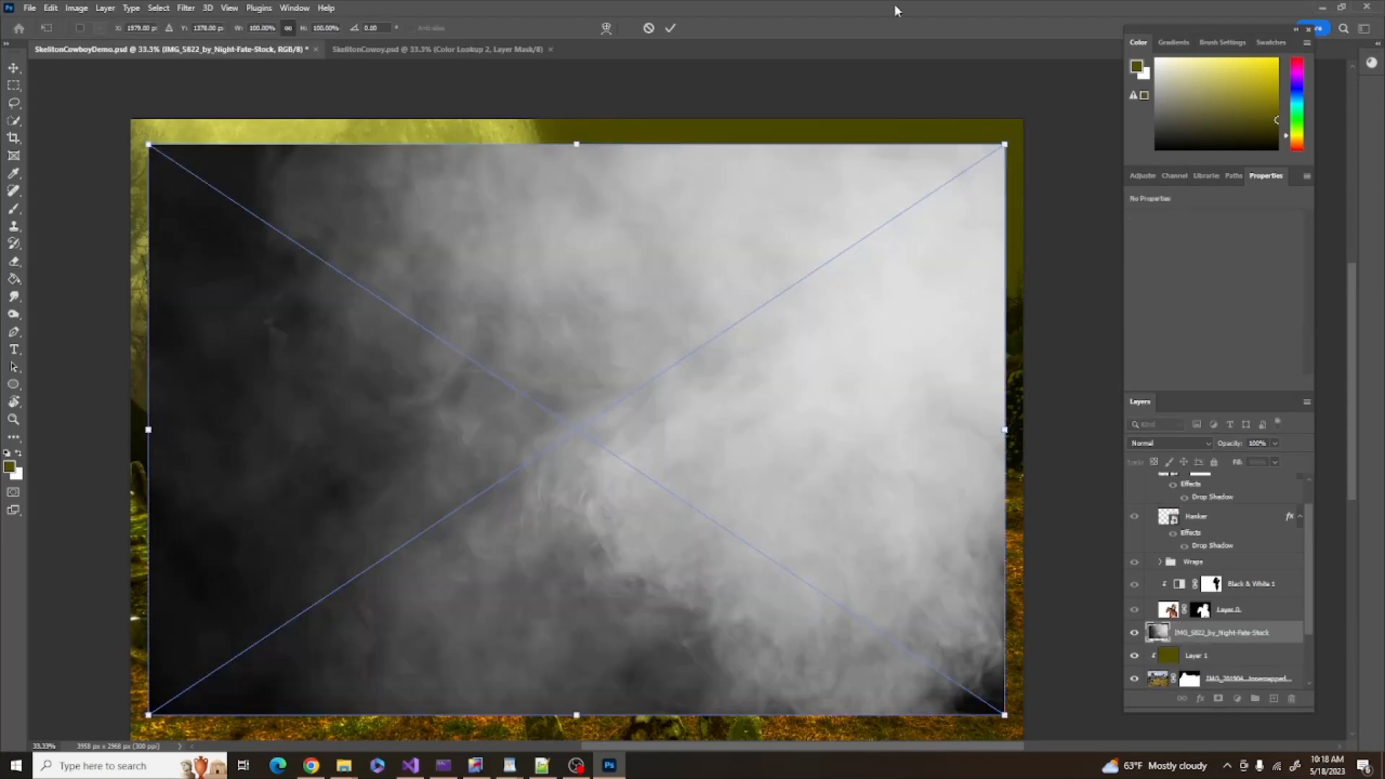
pyautogui.moveTo(1006, 142); pyautogui.dragTo(1018, 123)
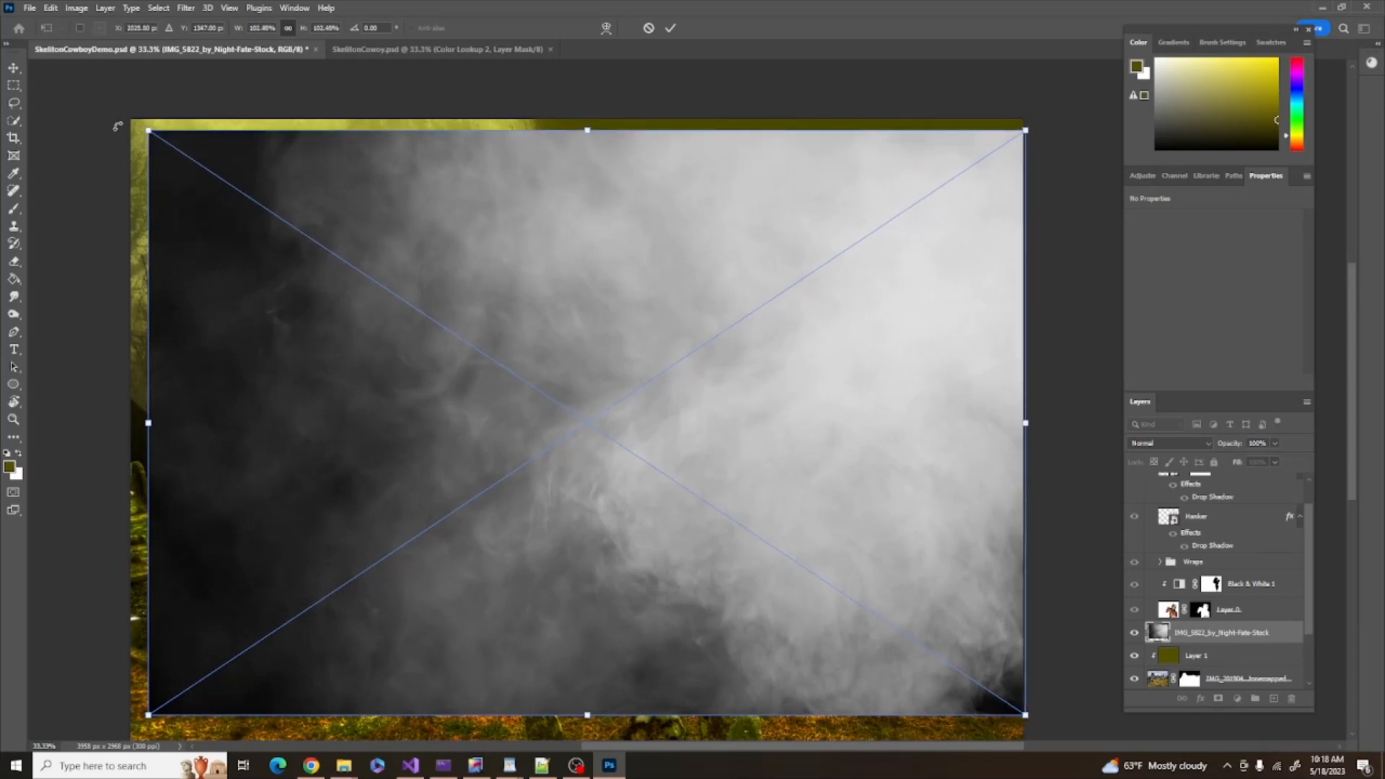
pyautogui.moveTo(150, 132); pyautogui.dragTo(124, 114)
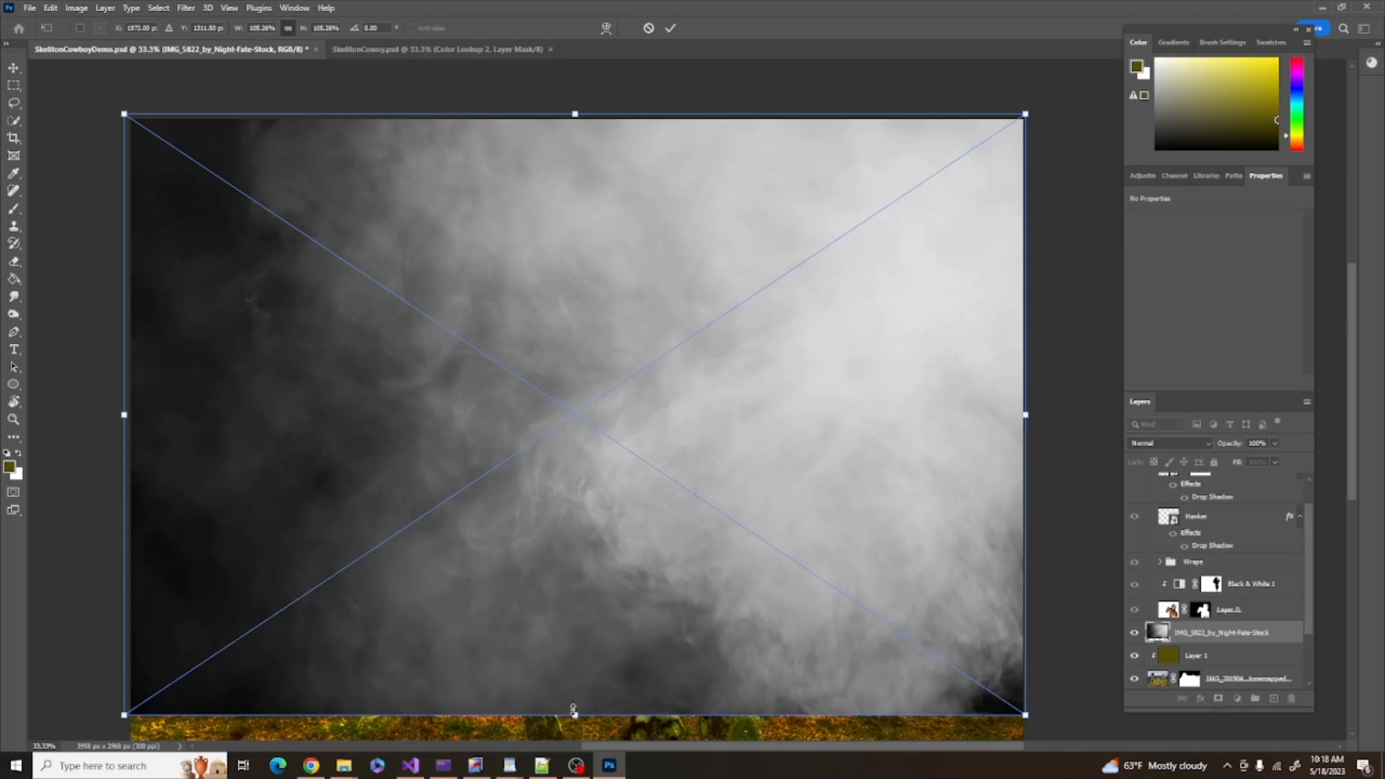
pyautogui.moveTo(575, 716); pyautogui.dragTo(577, 741)
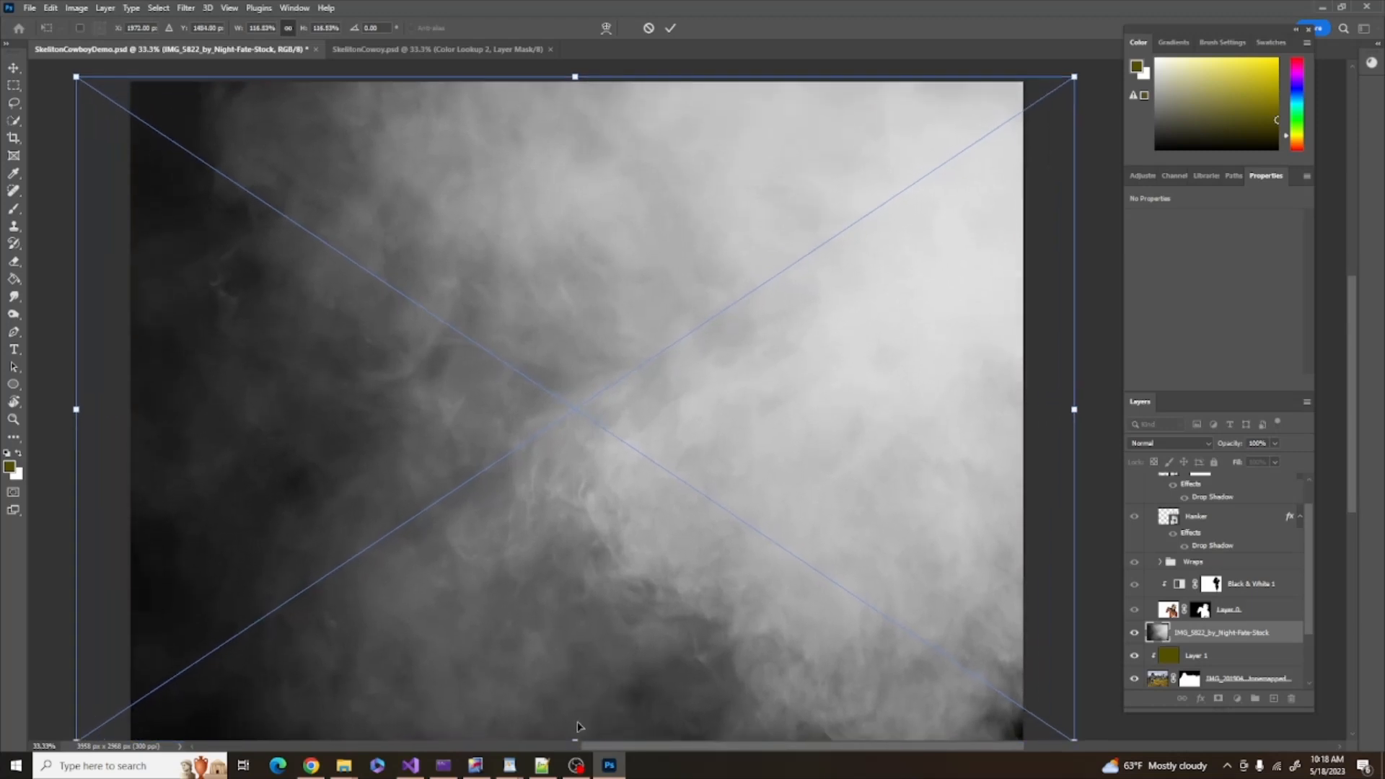
pyautogui.moveTo(871, 489); pyautogui.dragTo(829, 482)
pyautogui.click(670, 31)
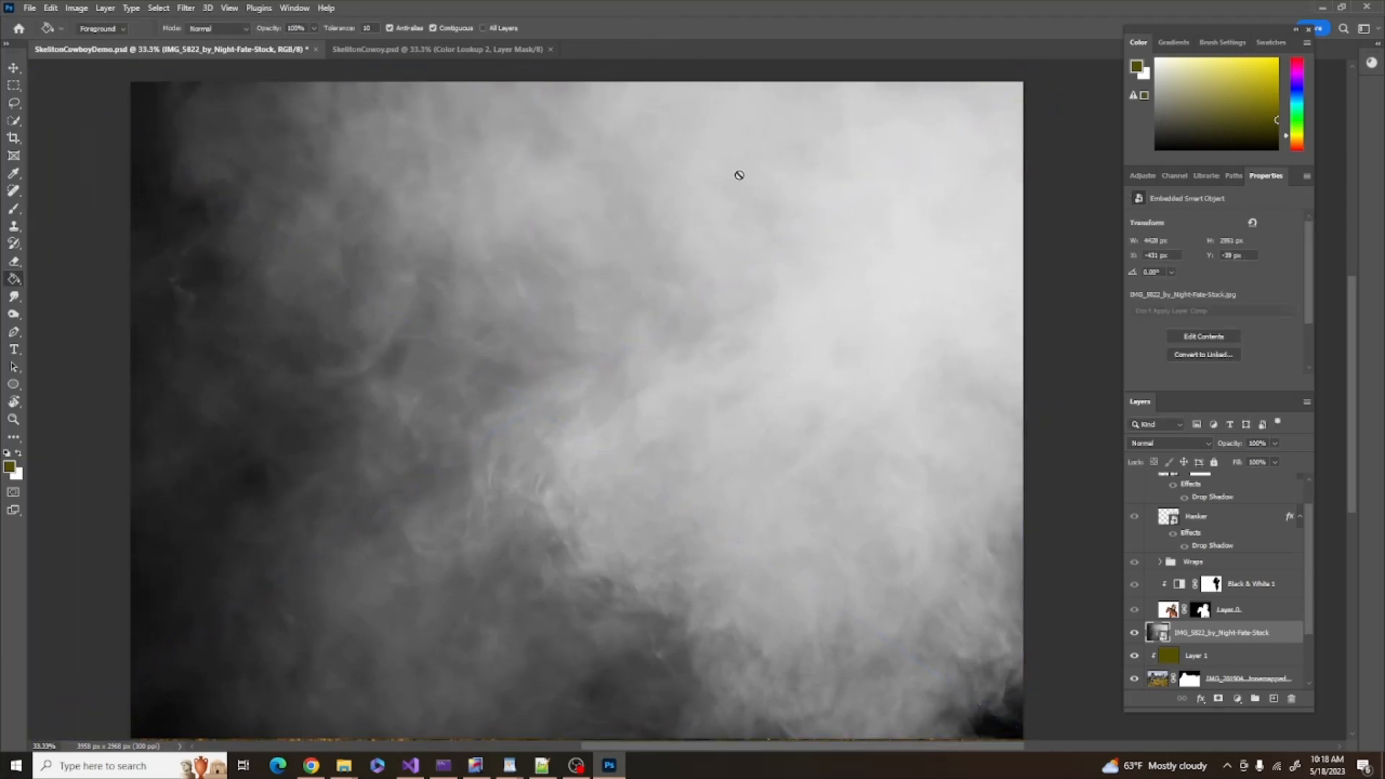
# Lower the smoke layer's opacity to about 70% and add a layer mask to it
pyautogui.click(1275, 445)
pyautogui.moveTo(1275, 461); pyautogui.dragTo(1261, 461)
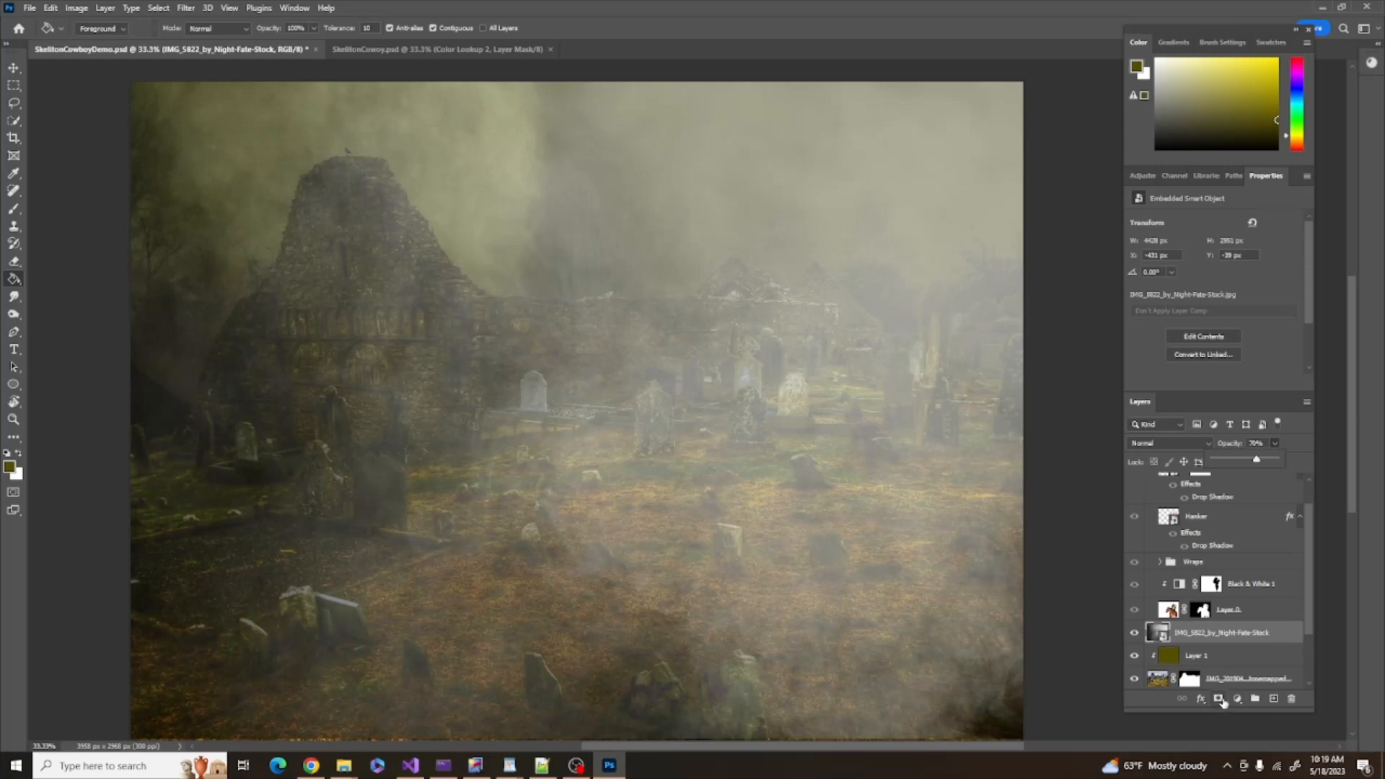
pyautogui.click(1218, 698)
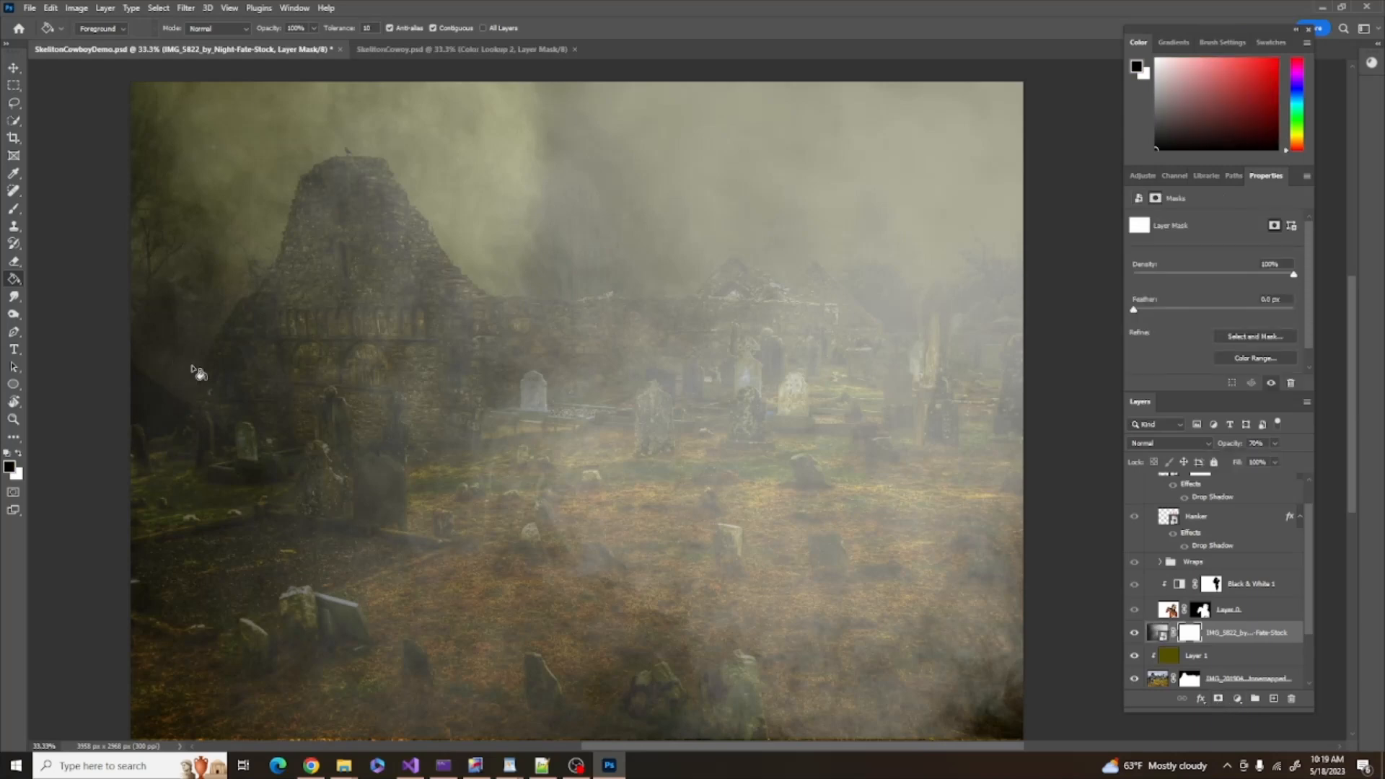
# Choose the Soft Round brush from the General Brushes presets for painting on the smoke mask
pyautogui.press('b')
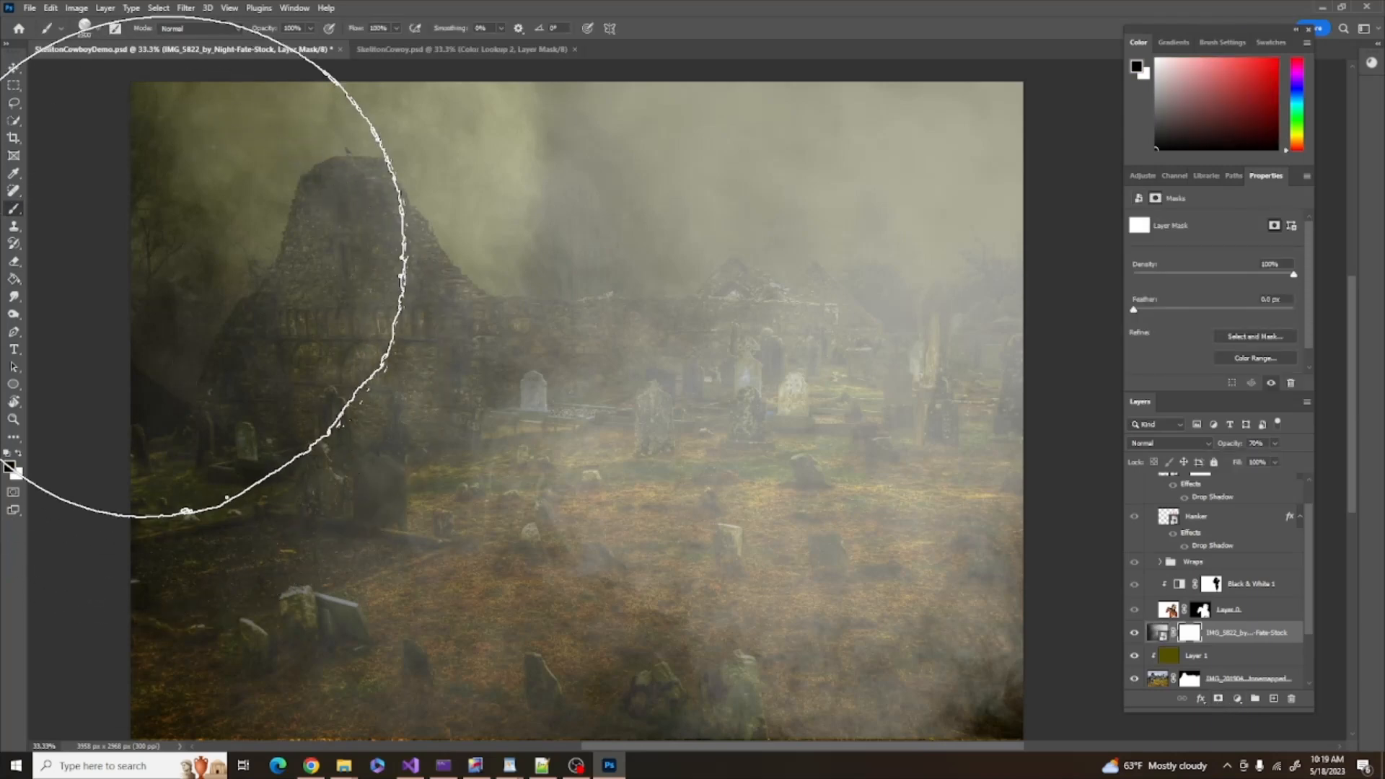
pyautogui.click(97, 28)
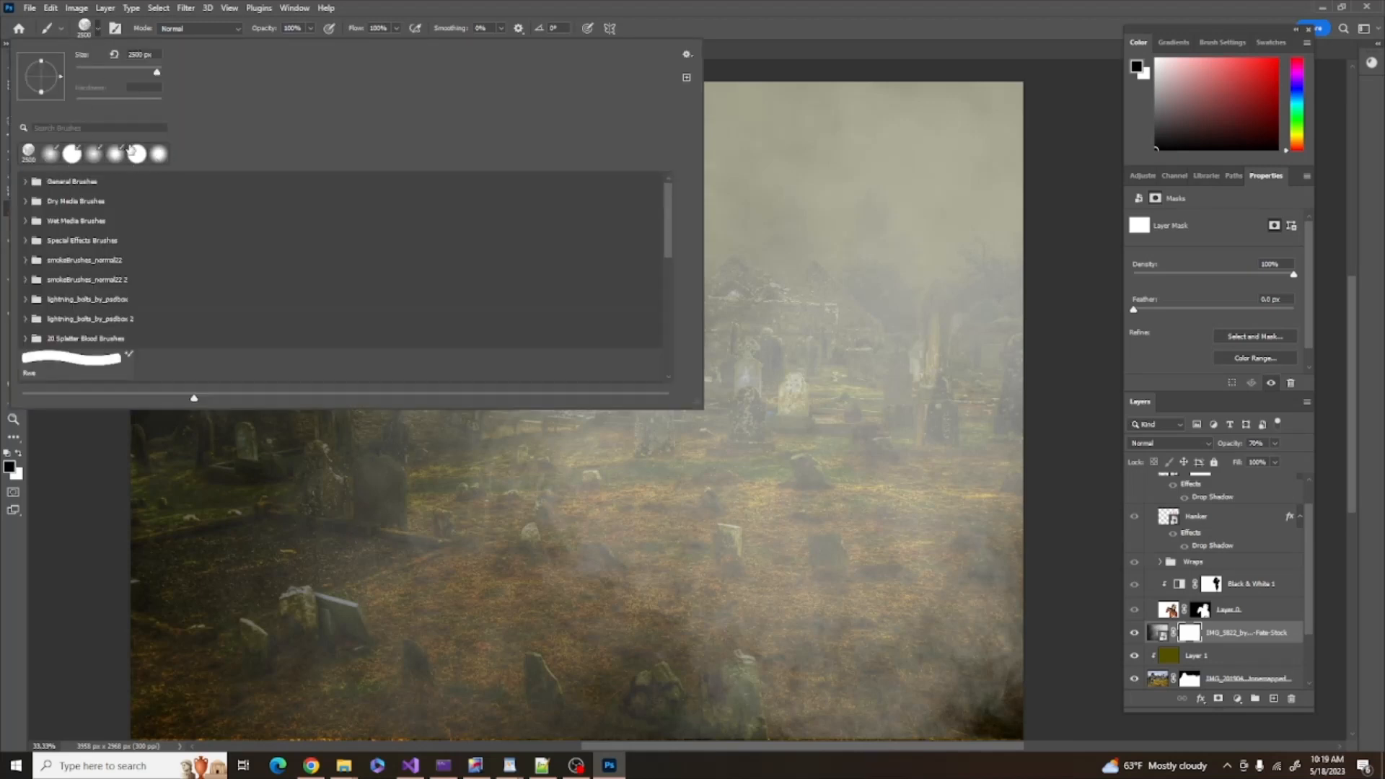
pyautogui.click(98, 33)
pyautogui.click(99, 34)
pyautogui.click(26, 182)
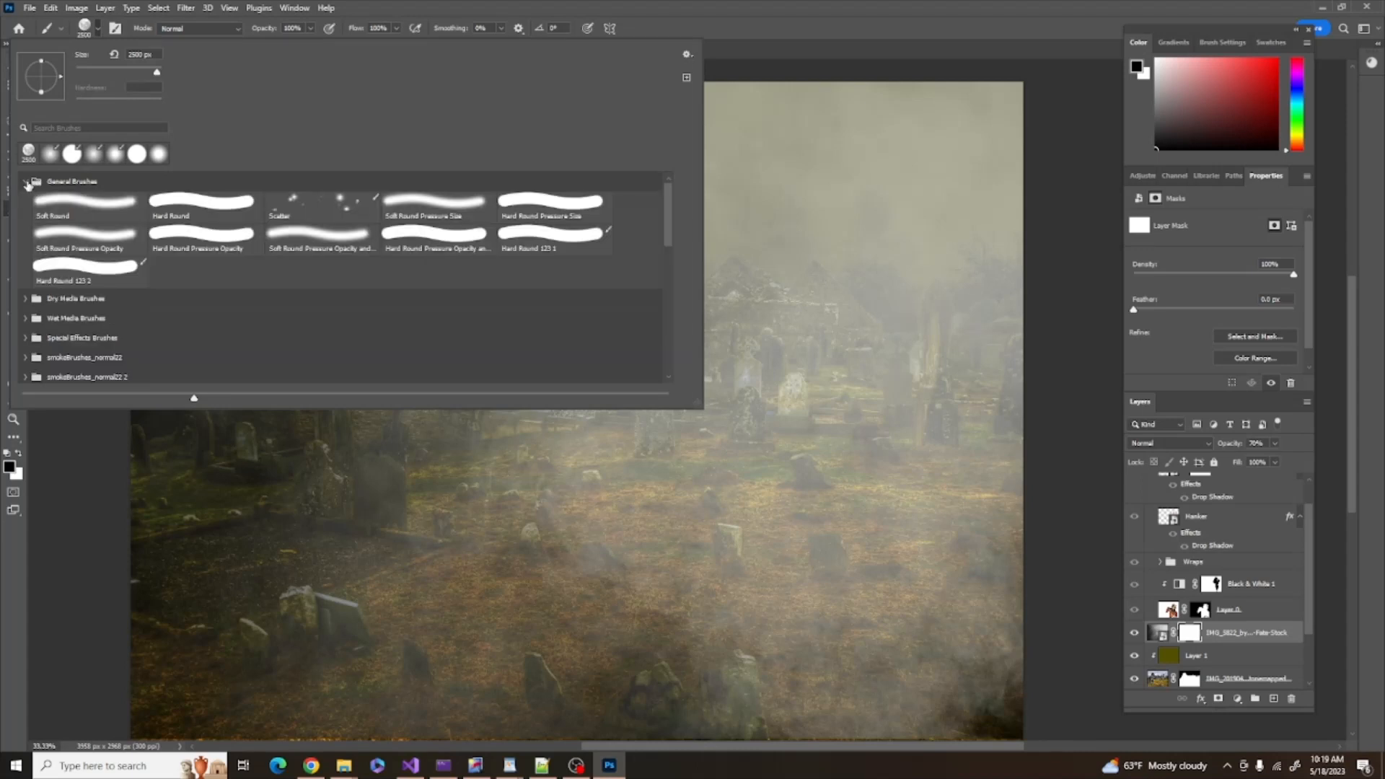
pyautogui.click(84, 208)
pyautogui.click(575, 6)
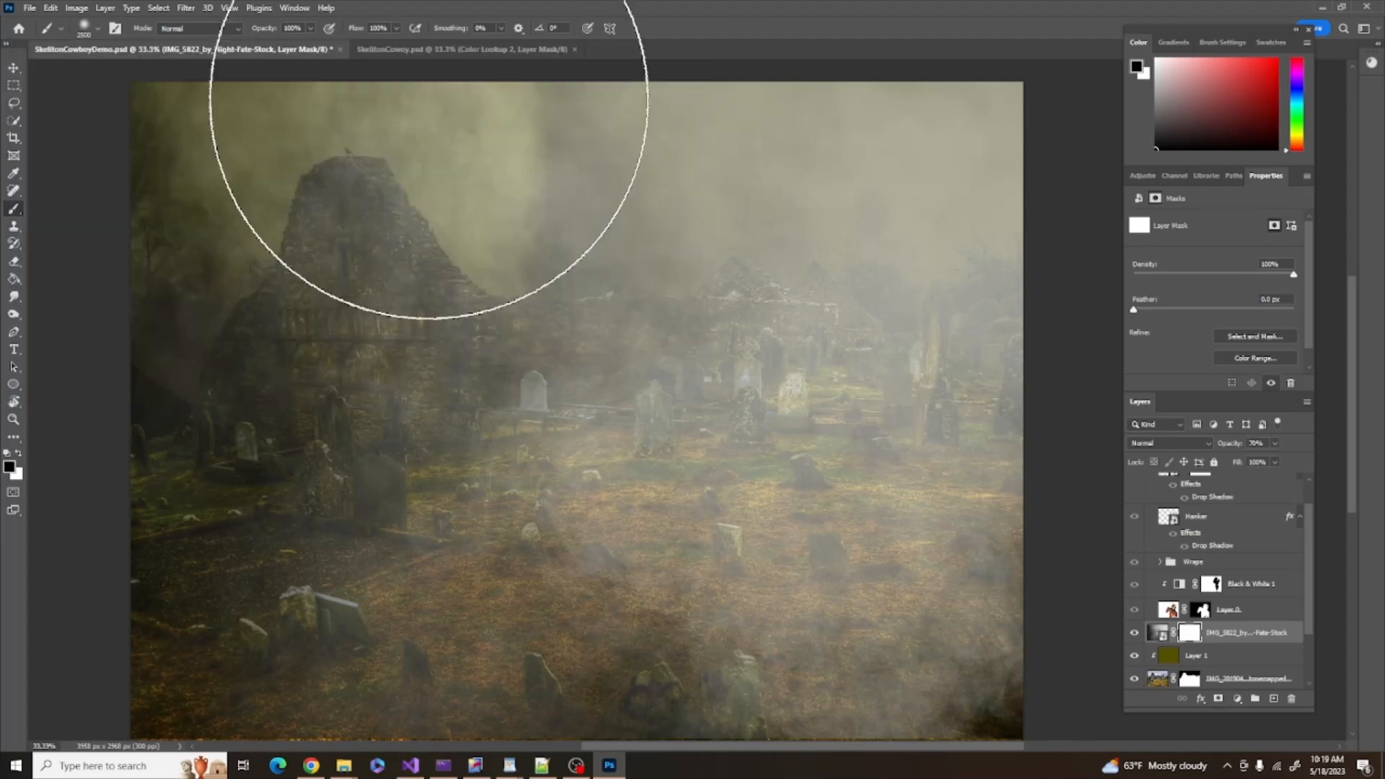
# Enlarge the brush to 2800 px and paint black on the smoke mask over the stone ruin, moon and nearby graves
pyautogui.press(']')
pyautogui.press(']')
pyautogui.press(']')
pyautogui.press(']')
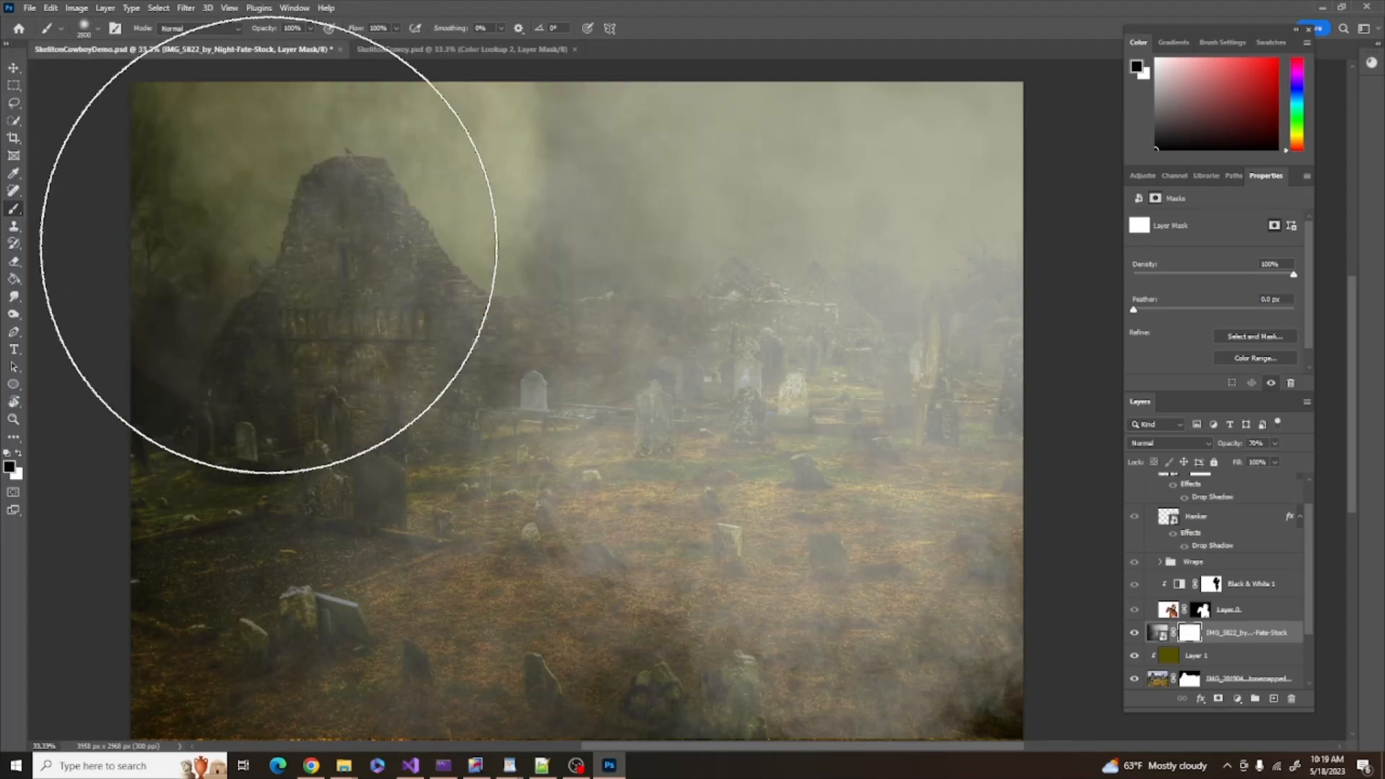
pyautogui.click(312, 235)
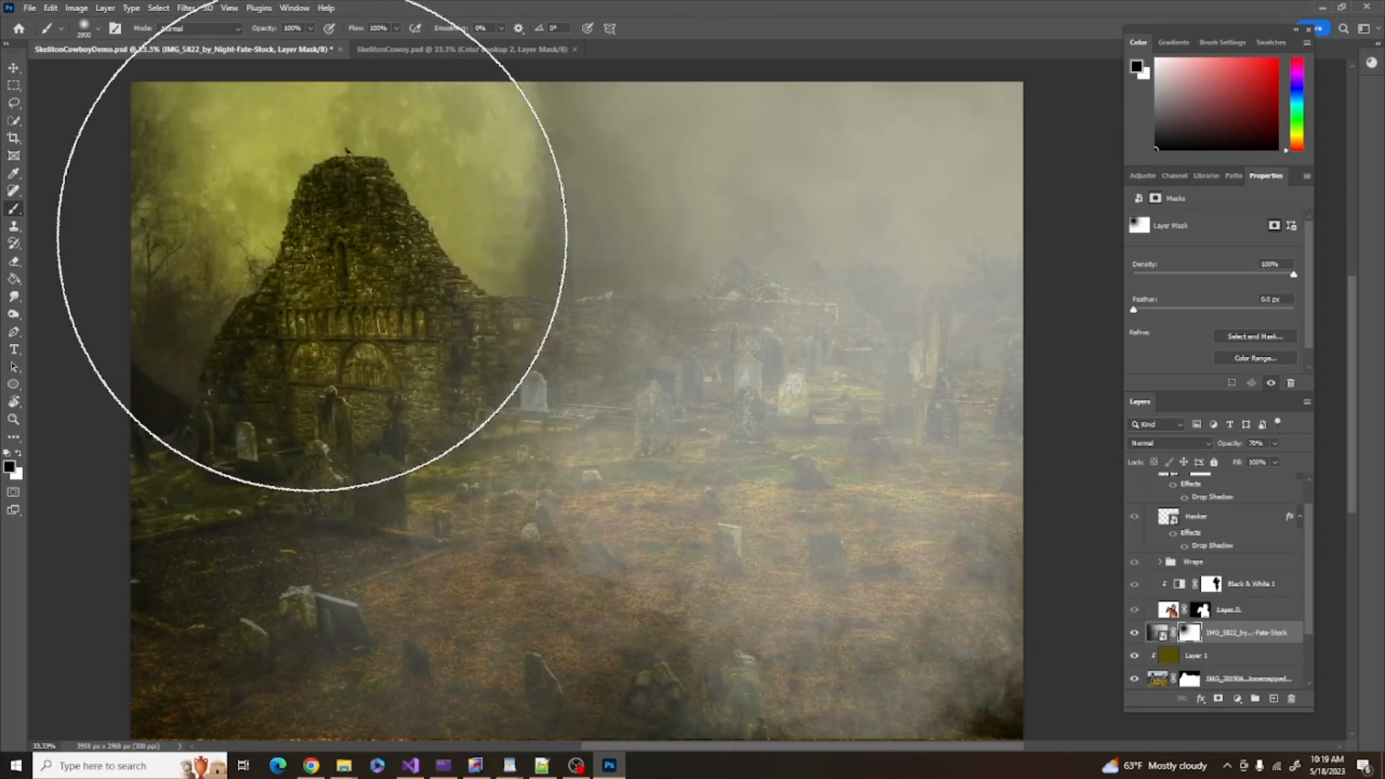
pyautogui.click(313, 235)
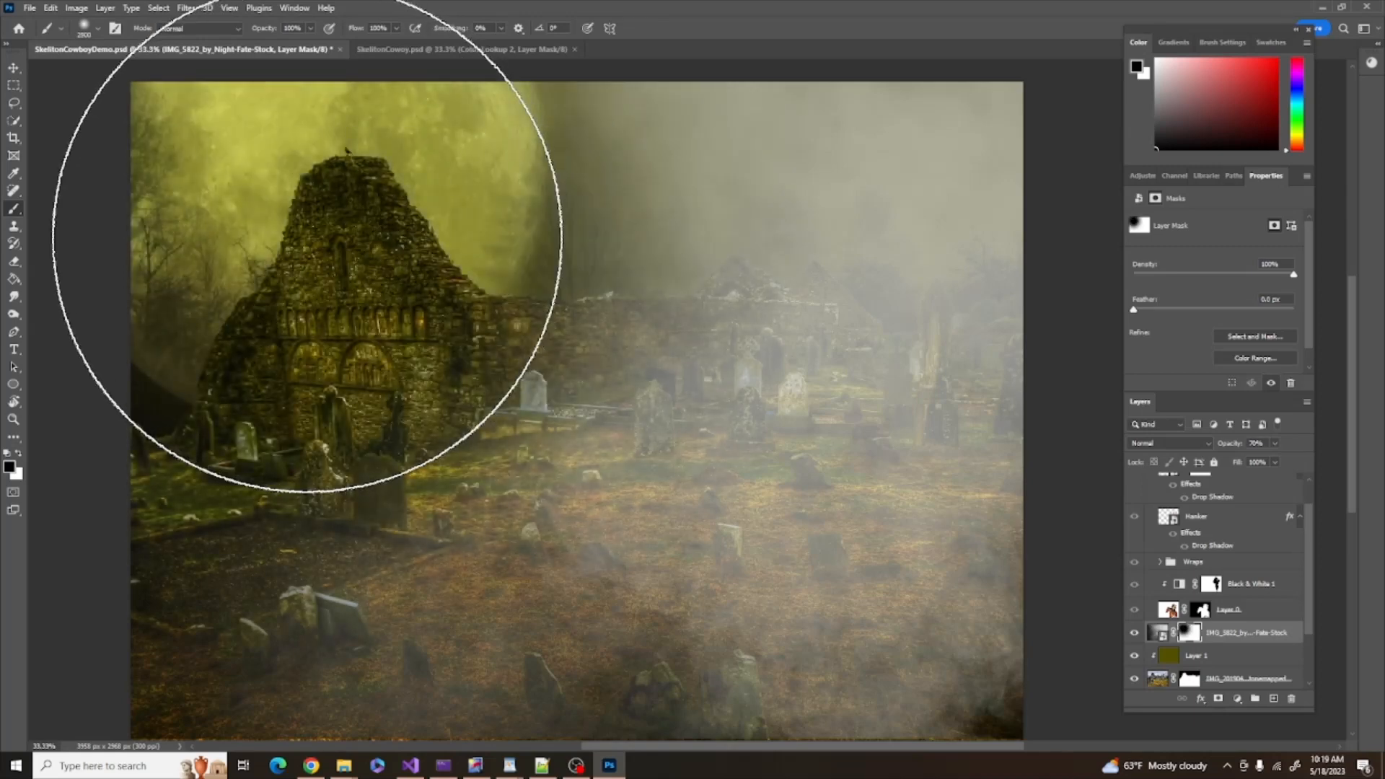
pyautogui.click(140, 543)
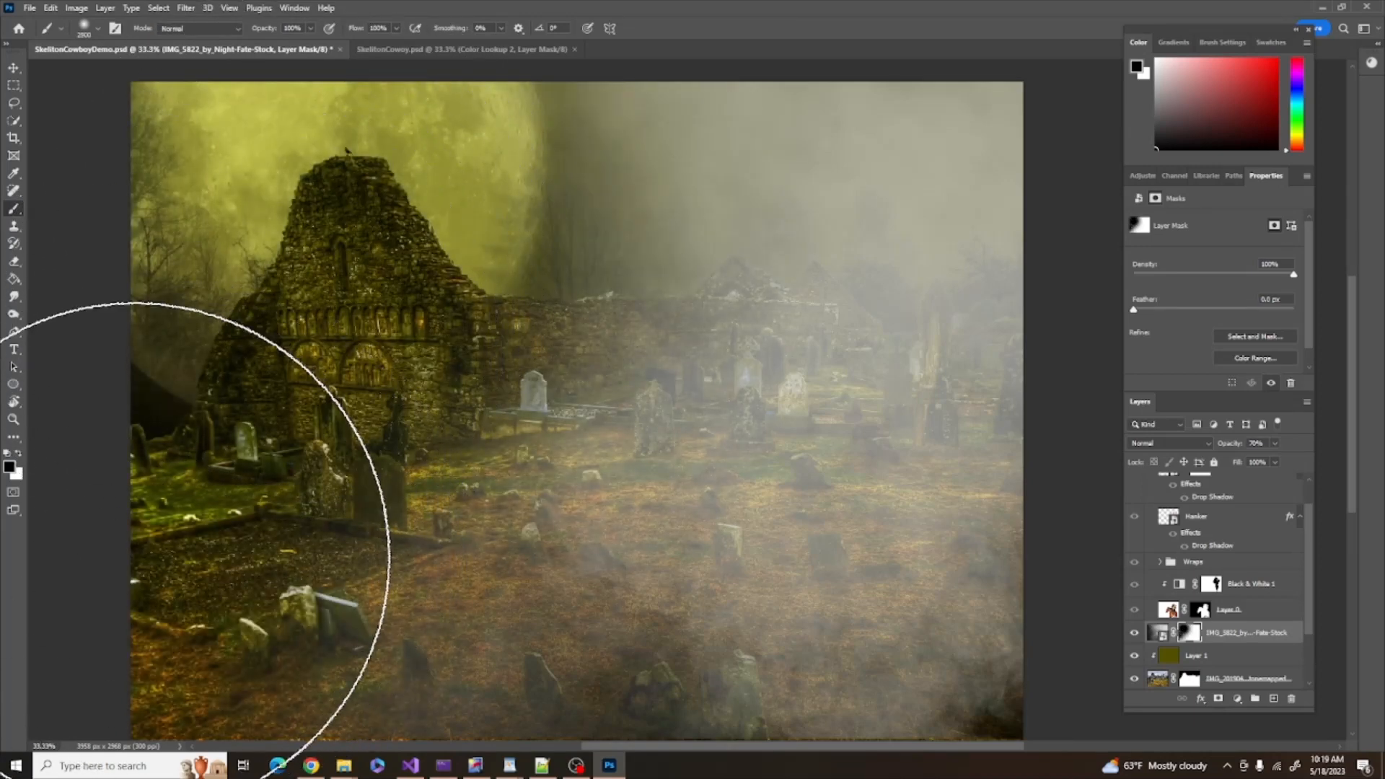
# Reduce the brush to 1800 px and mask the smoke off the graveyard's lower-left ground
pyautogui.press('[')
pyautogui.press('[')
pyautogui.press('[')
pyautogui.press('[')
pyautogui.press('[')
pyautogui.press('[')
pyautogui.press('[')
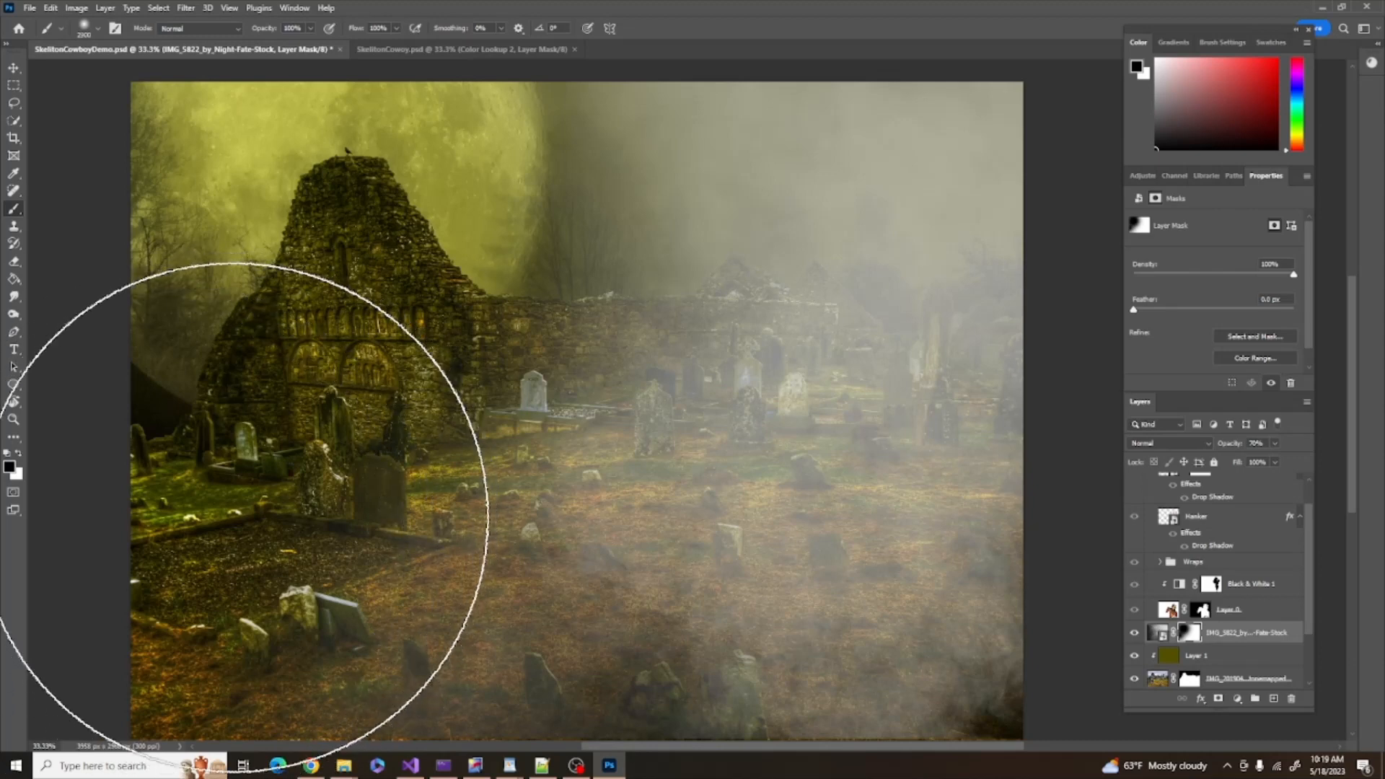
pyautogui.press('[')
pyautogui.press('[')
pyautogui.press('[')
pyautogui.press('[')
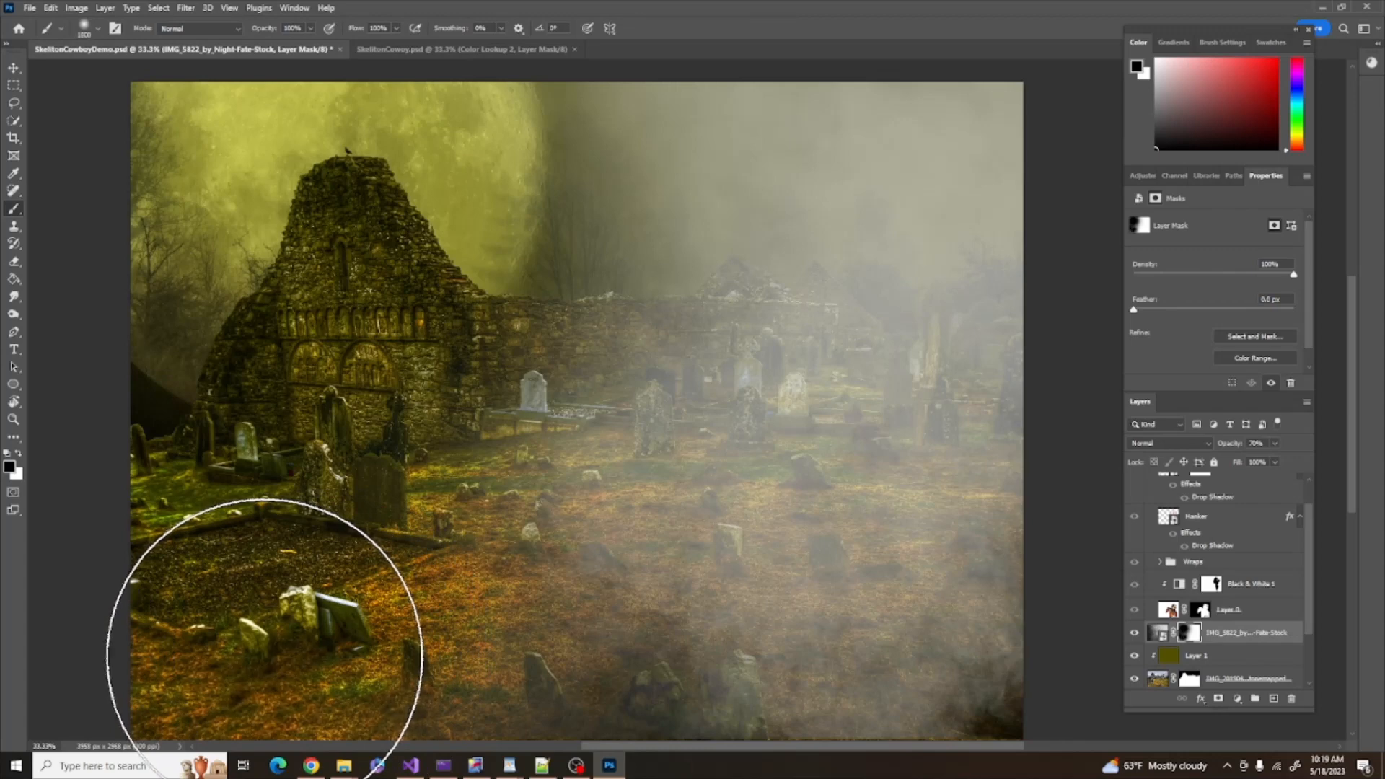
# Paint white on the smoke mask to bring the smoke back over the lower-left gravestones
pyautogui.press('x')
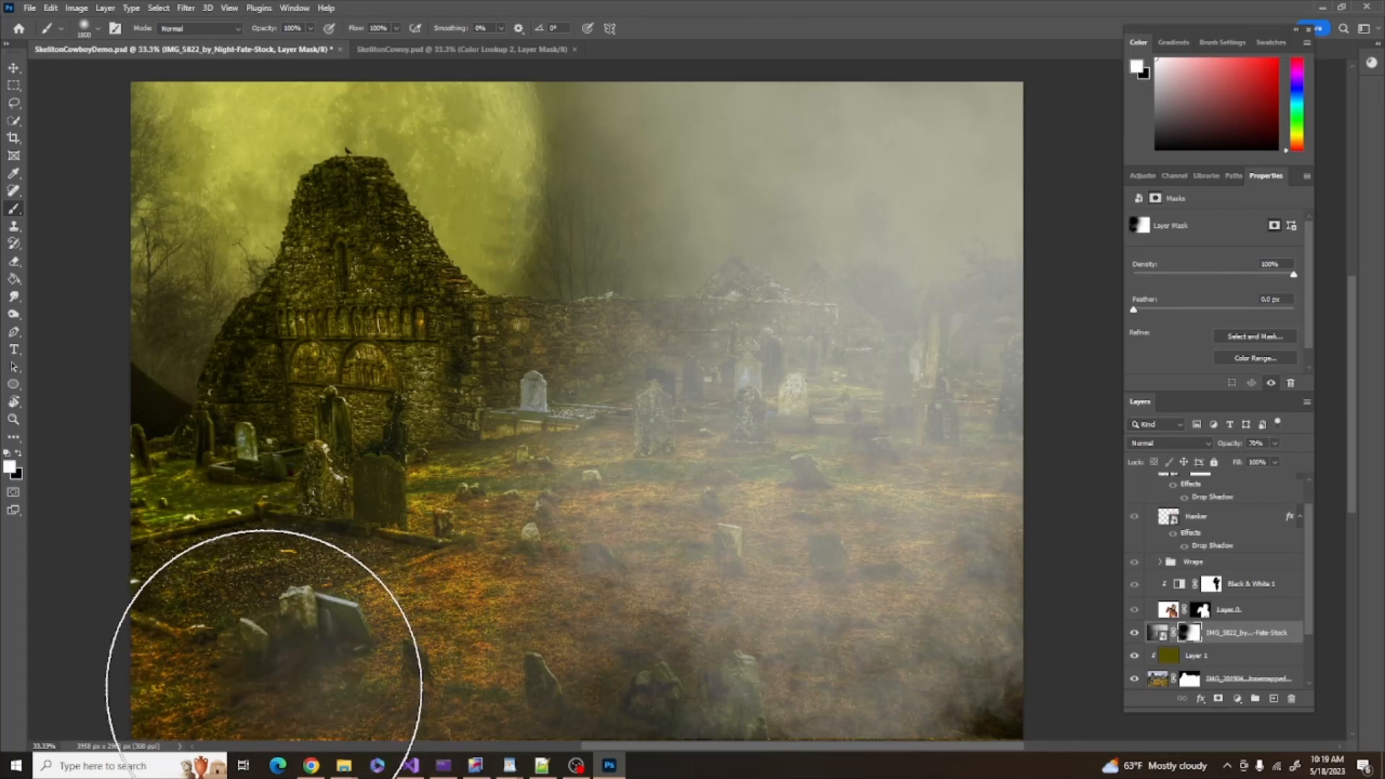
pyautogui.click(387, 685)
pyautogui.moveTo(388, 686)
pyautogui.mouseDown()
pyautogui.moveTo(306, 686)
pyautogui.moveTo(170, 578)
pyautogui.moveTo(152, 654)
pyautogui.mouseUp()
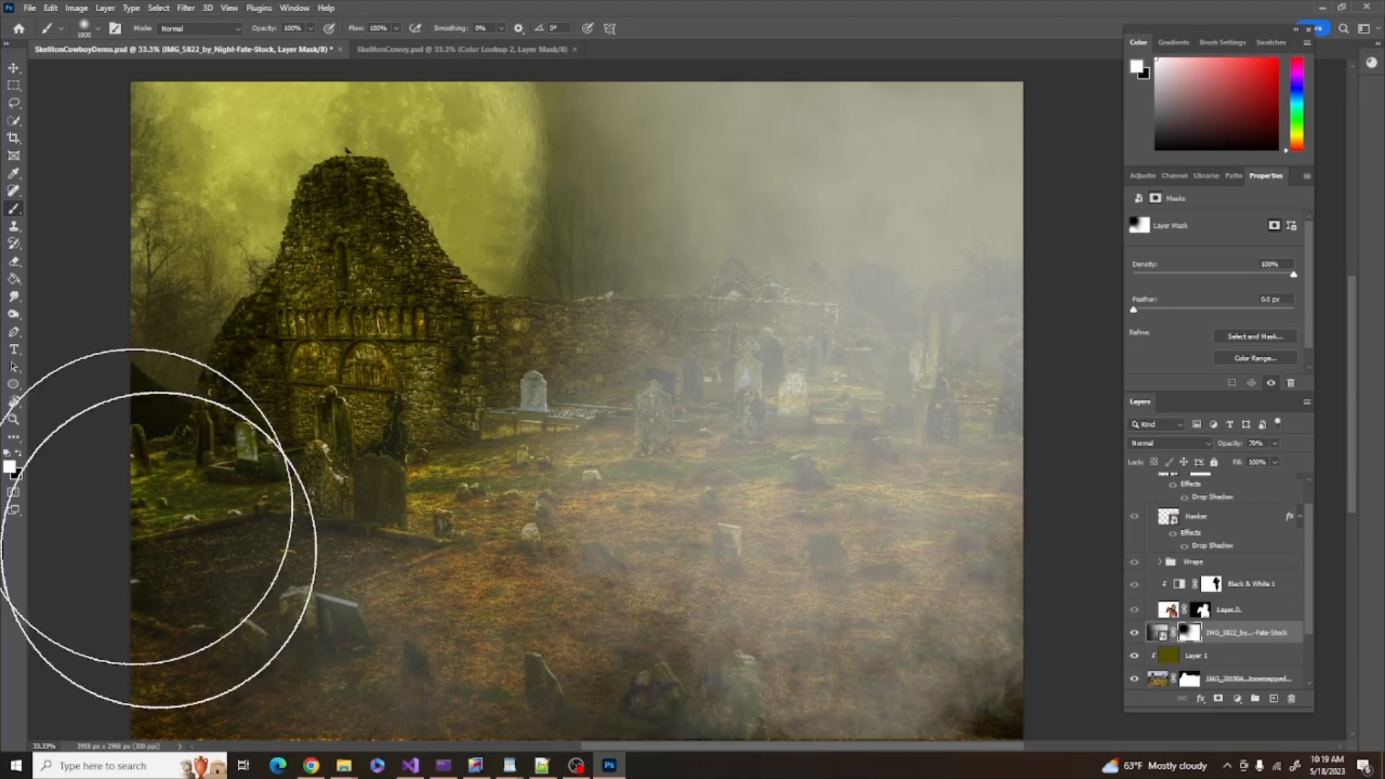
# Set the brush opacity to about 38% and thin the smoke with black over the upper-right sky and right-hand gravestones
pyautogui.click(98, 31)
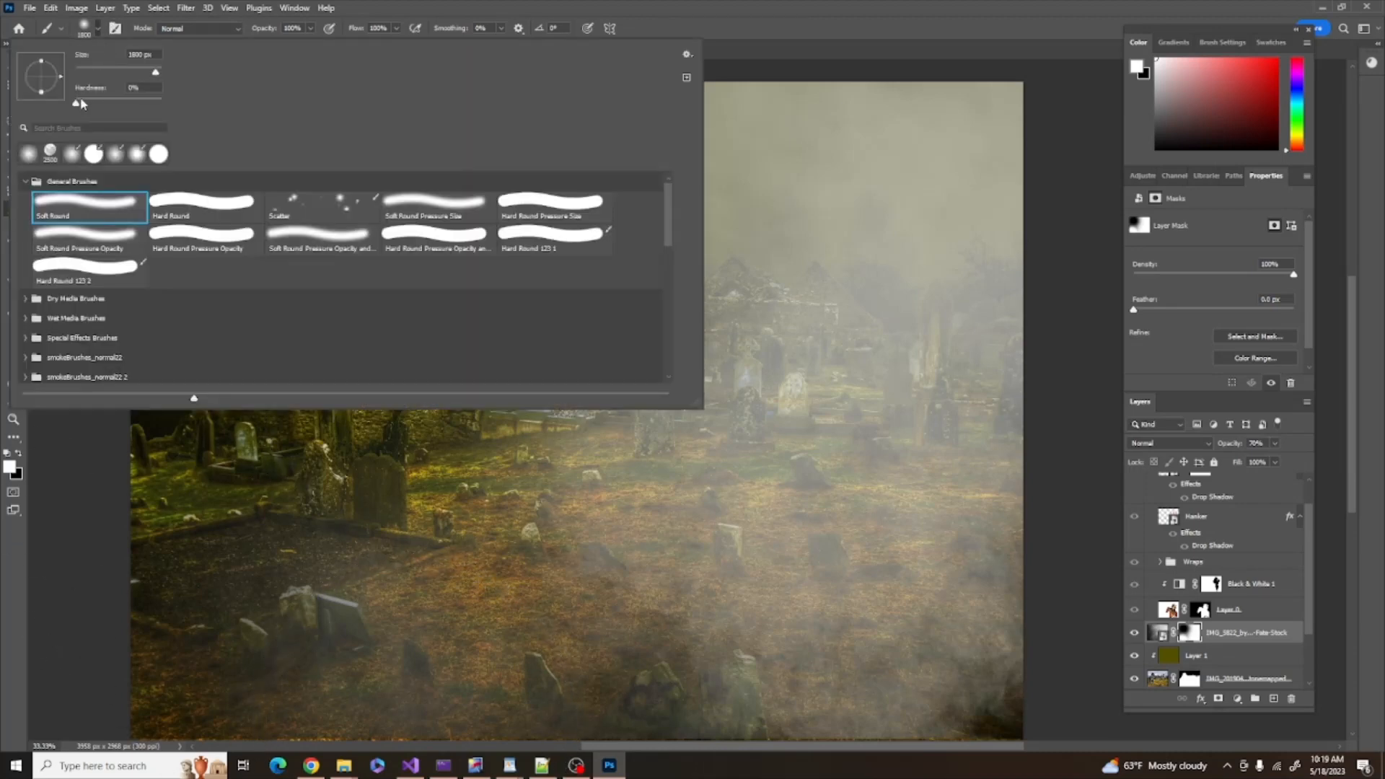
pyautogui.click(362, 4)
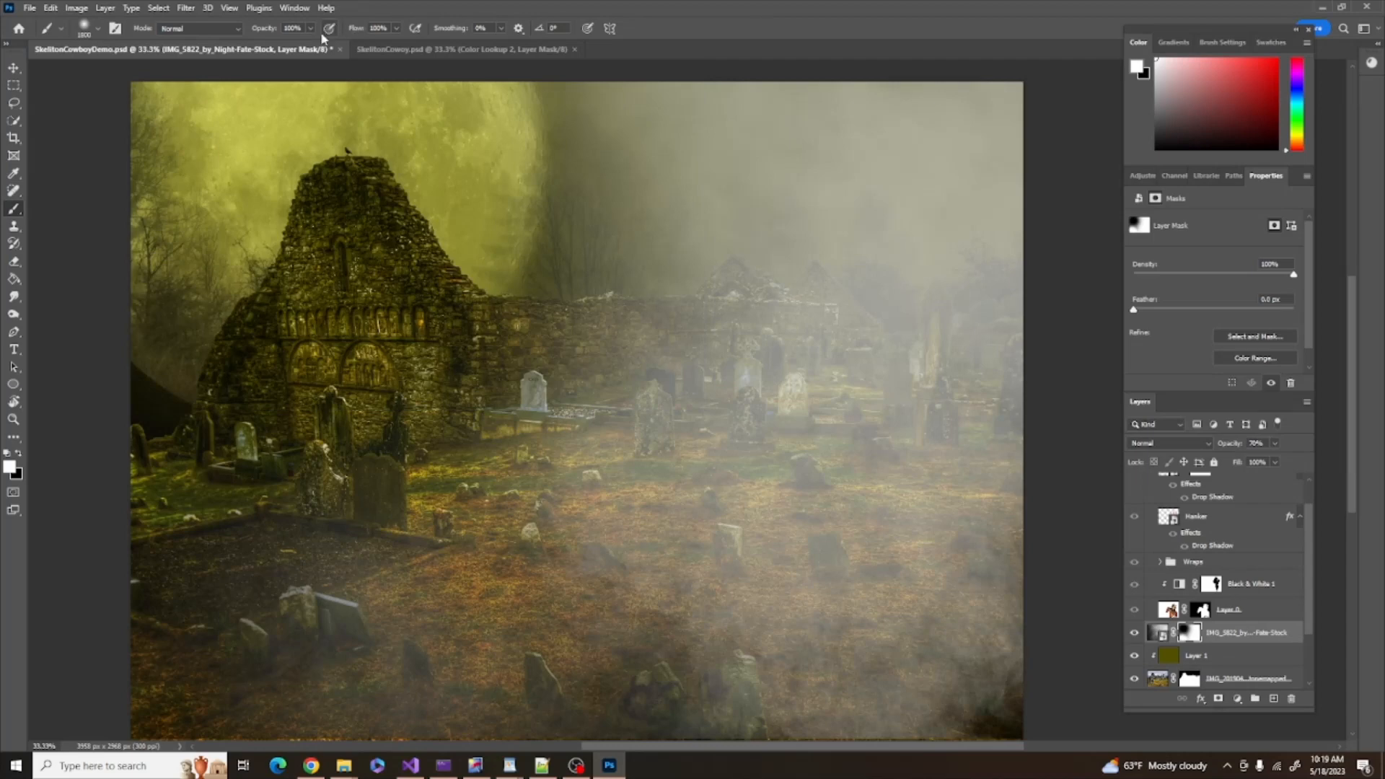
pyautogui.moveTo(310, 28)
pyautogui.mouseDown()
pyautogui.moveTo(306, 47)
pyautogui.moveTo(270, 46)
pyautogui.mouseUp()
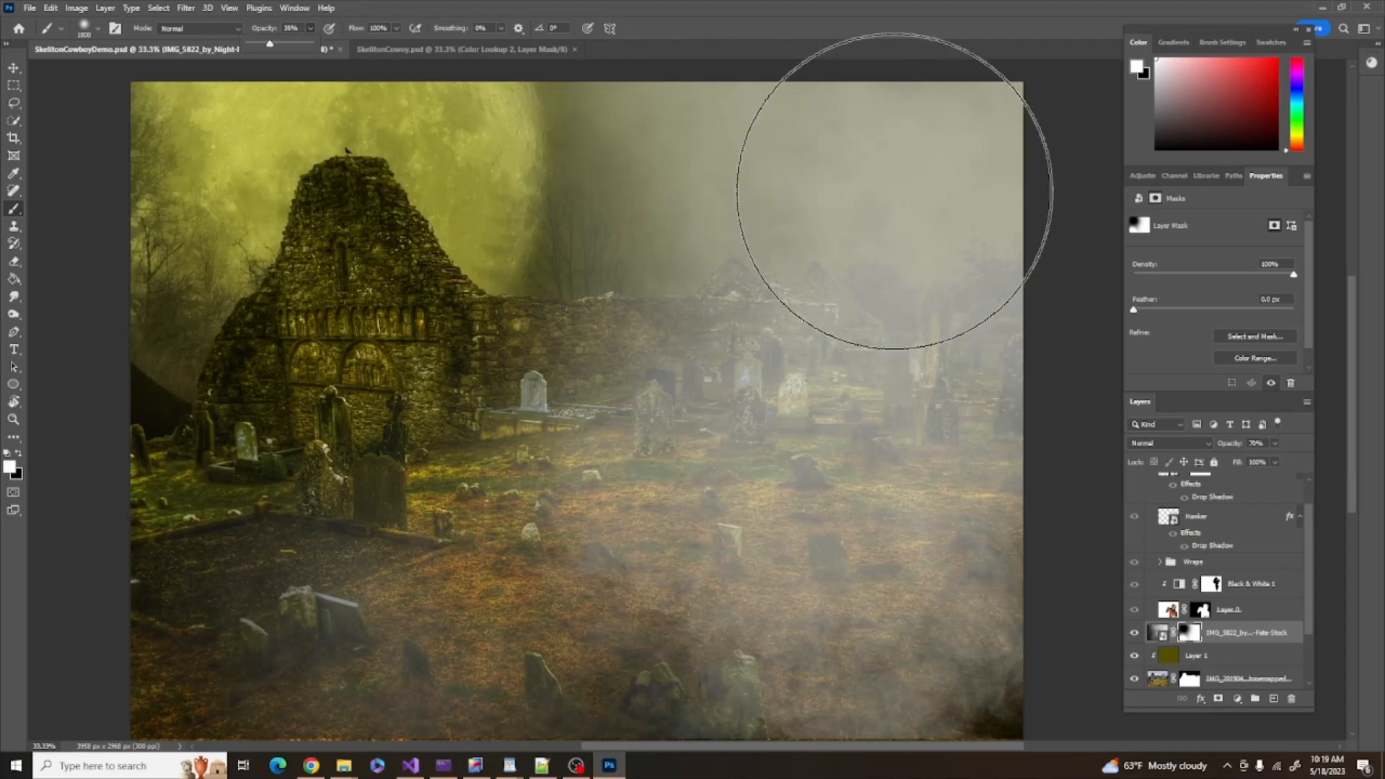
pyautogui.click(894, 189)
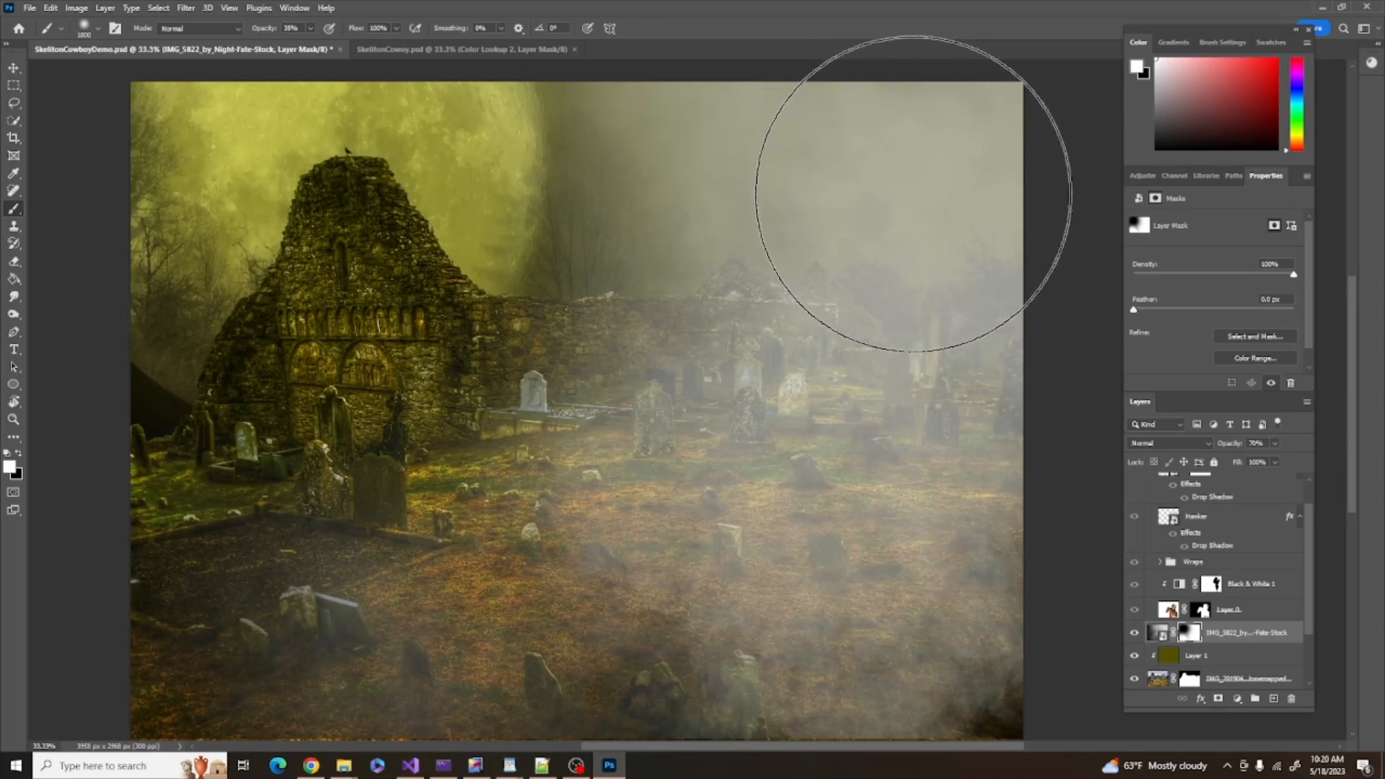
pyautogui.moveTo(892, 184)
pyautogui.mouseDown()
pyautogui.moveTo(851, 174)
pyautogui.moveTo(914, 251)
pyautogui.moveTo(853, 194)
pyautogui.moveTo(886, 264)
pyautogui.moveTo(852, 206)
pyautogui.moveTo(895, 259)
pyautogui.moveTo(851, 164)
pyautogui.moveTo(907, 209)
pyautogui.moveTo(892, 181)
pyautogui.moveTo(926, 206)
pyautogui.moveTo(849, 184)
pyautogui.mouseUp()
pyautogui.press('x')
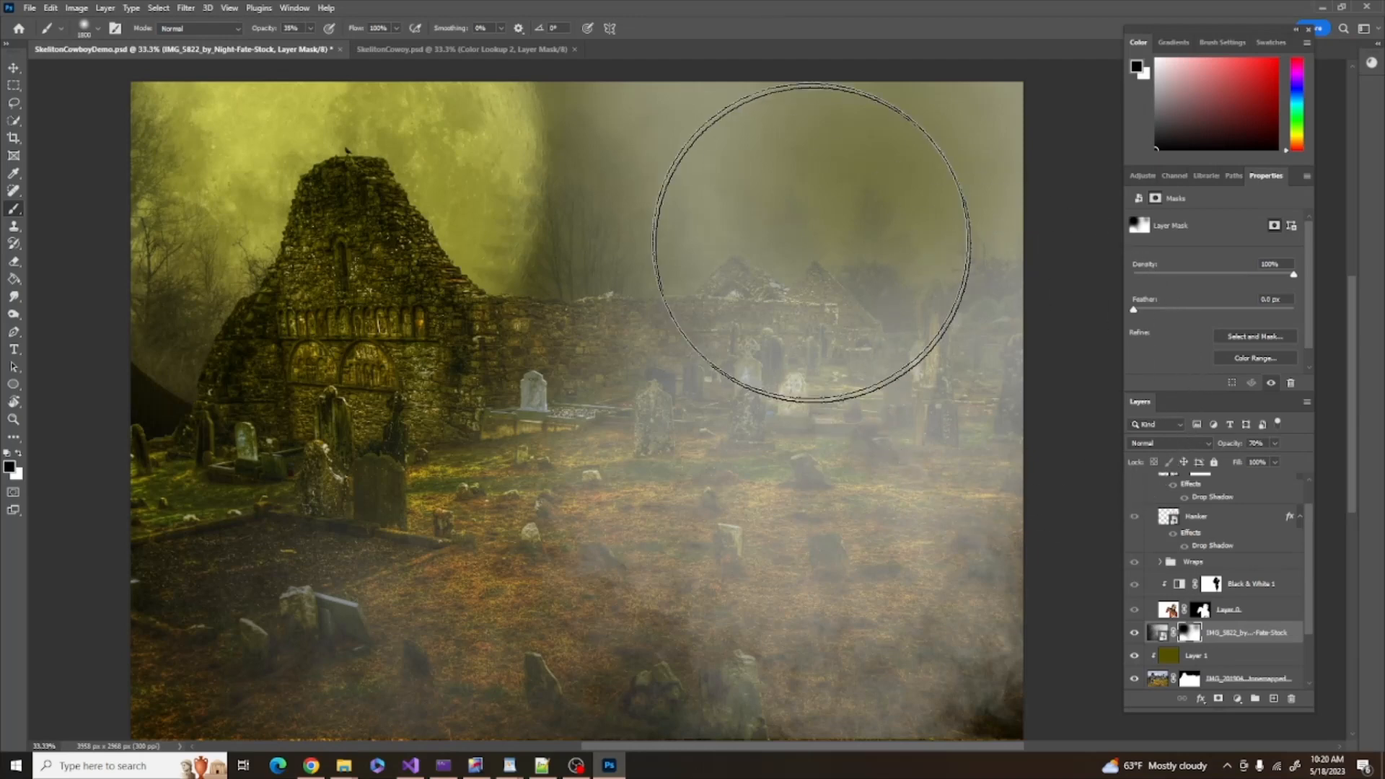
pyautogui.click(766, 198)
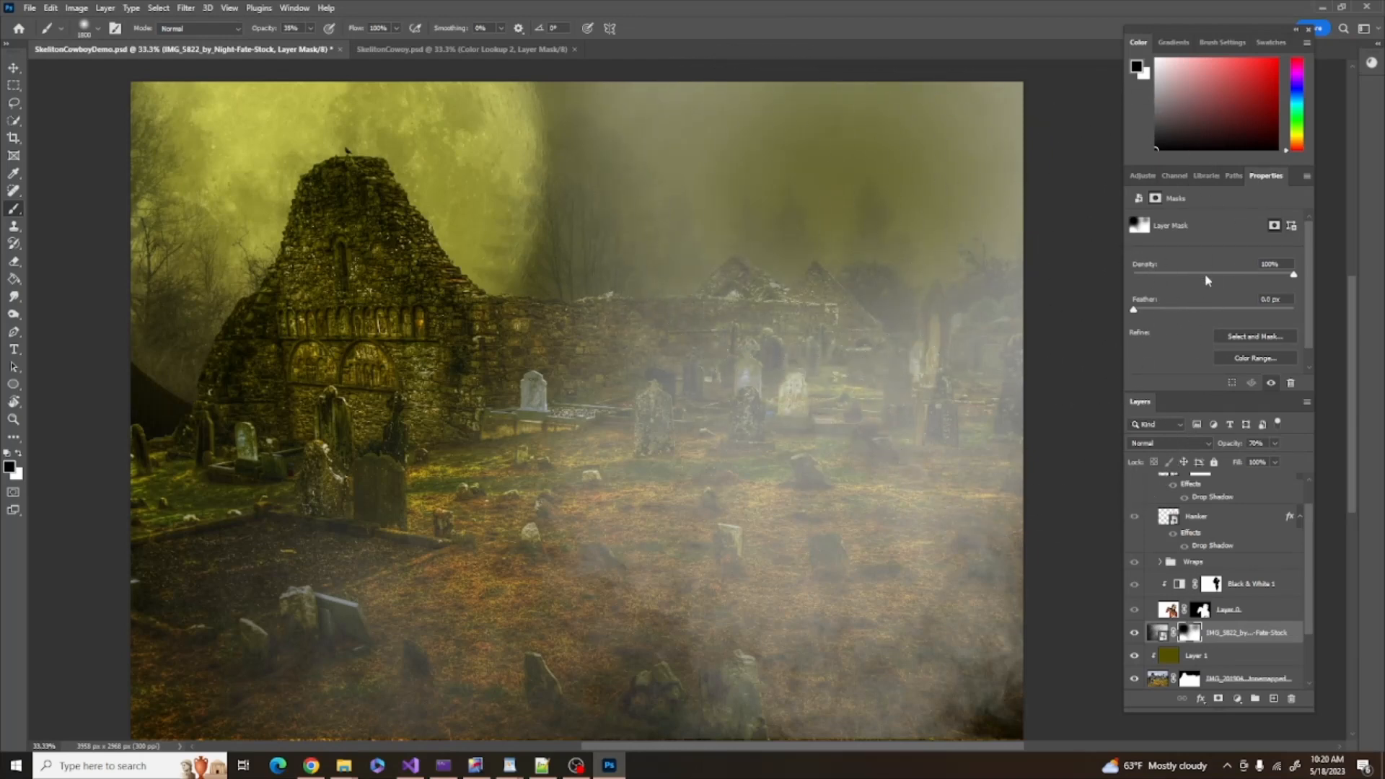
pyautogui.click(915, 495)
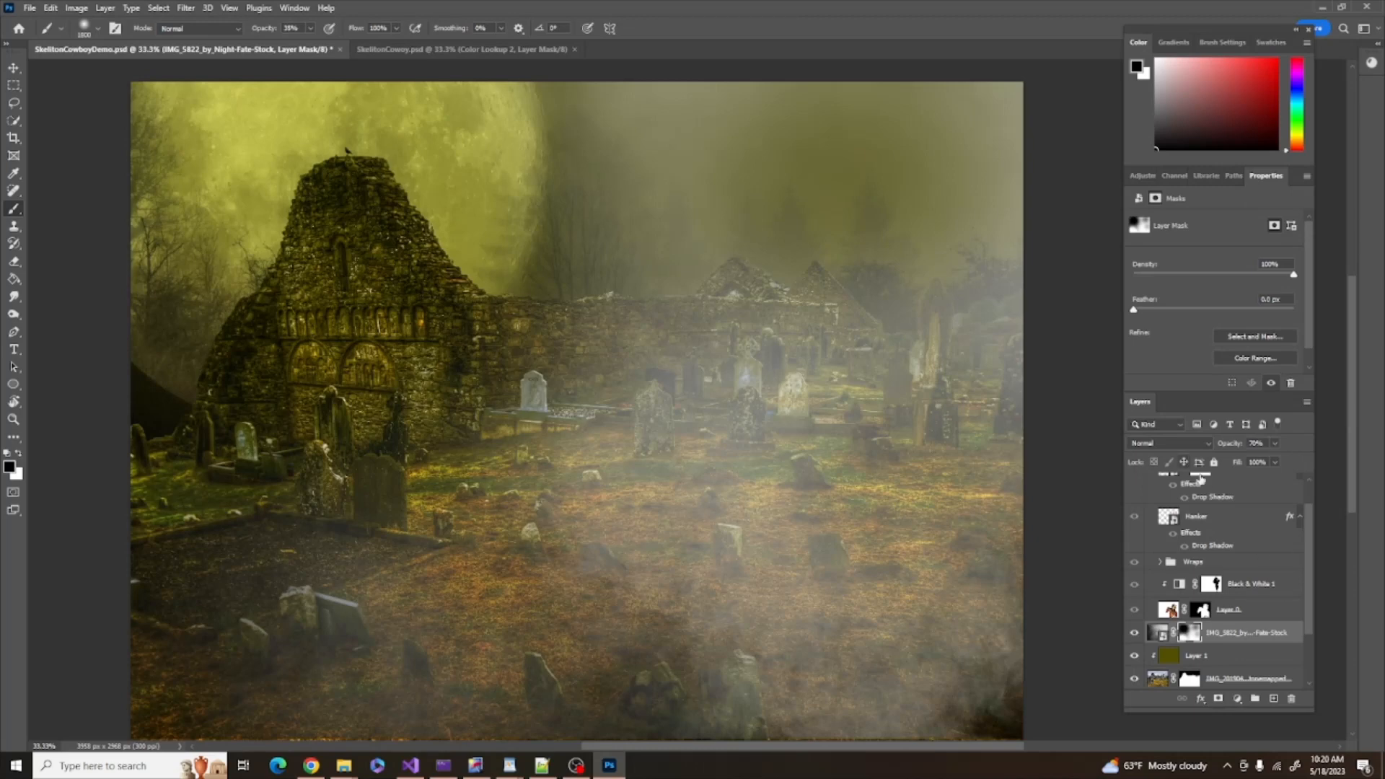
# Show the Cowboy group and place a clipped duplicate of the olive Overlay layer directly above the rider's Layer 0
pyautogui.moveTo(1310, 539); pyautogui.dragTo(1306, 514)
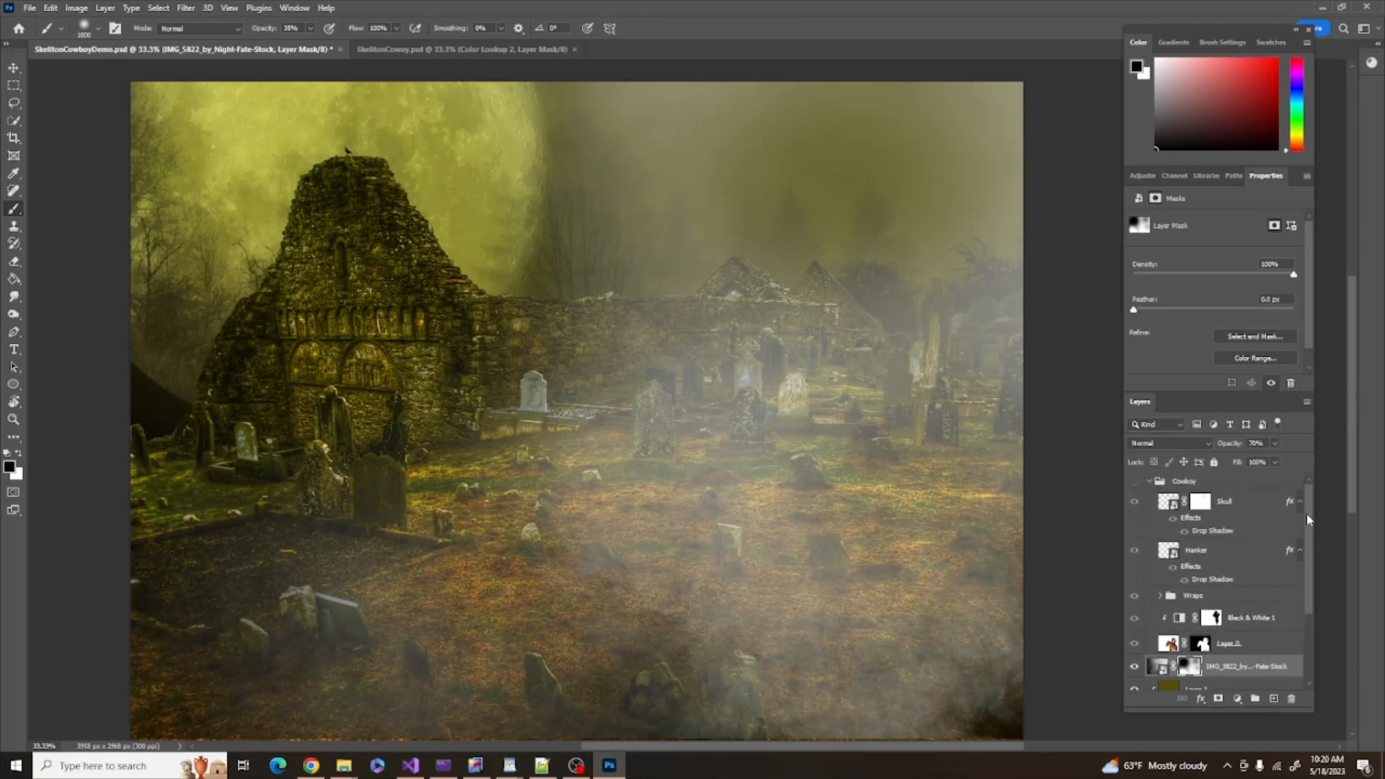
pyautogui.click(1134, 482)
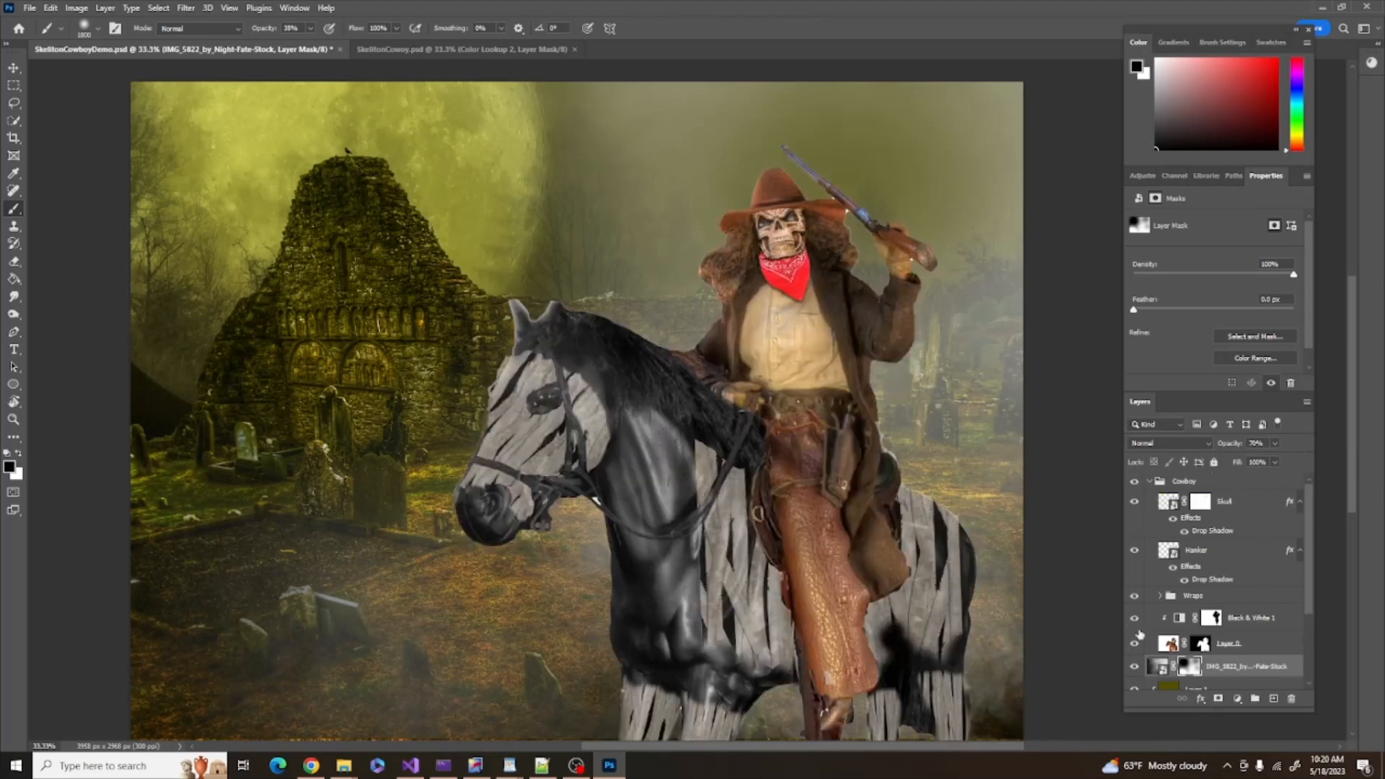
pyautogui.scroll(-1, 1311, 570)
pyautogui.moveTo(1312, 570)
pyautogui.mouseDown()
pyautogui.moveTo(1304, 607)
pyautogui.moveTo(1305, 556)
pyautogui.moveTo(1300, 588)
pyautogui.mouseUp()
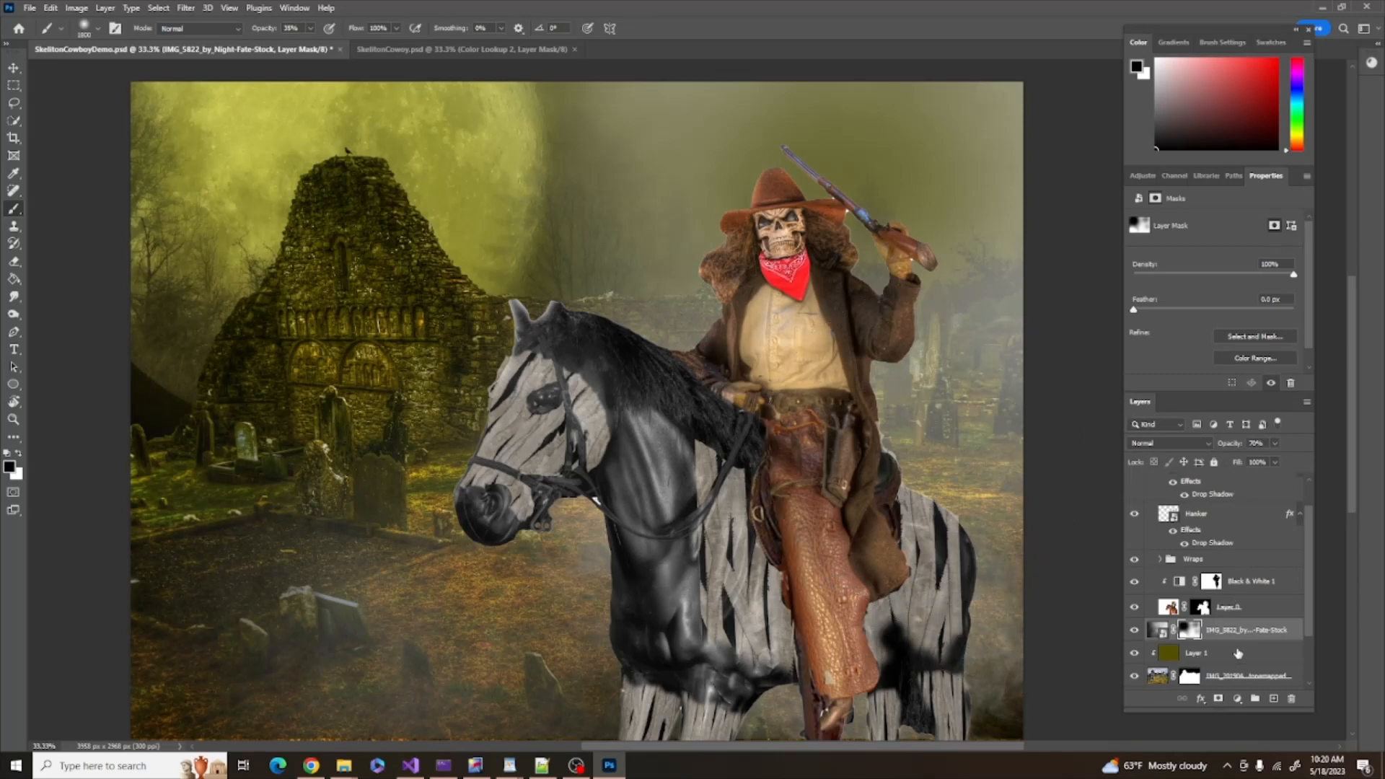
pyautogui.moveTo(1237, 653); pyautogui.dragTo(1273, 698)
pyautogui.moveTo(1160, 655); pyautogui.dragTo(1162, 603)
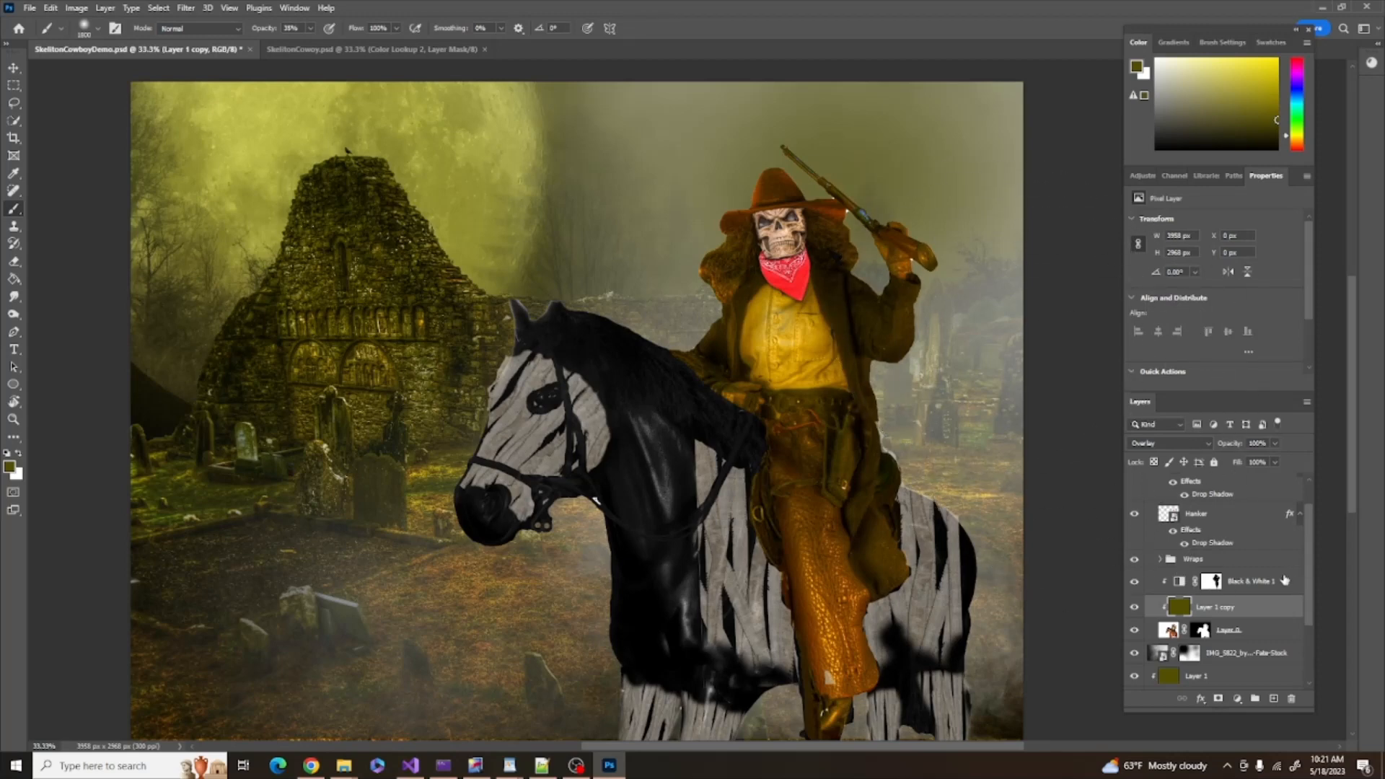
# Add a Hue/Saturation adjustment layer above Black & White 1 and set its saturation to -41
pyautogui.click(1281, 585)
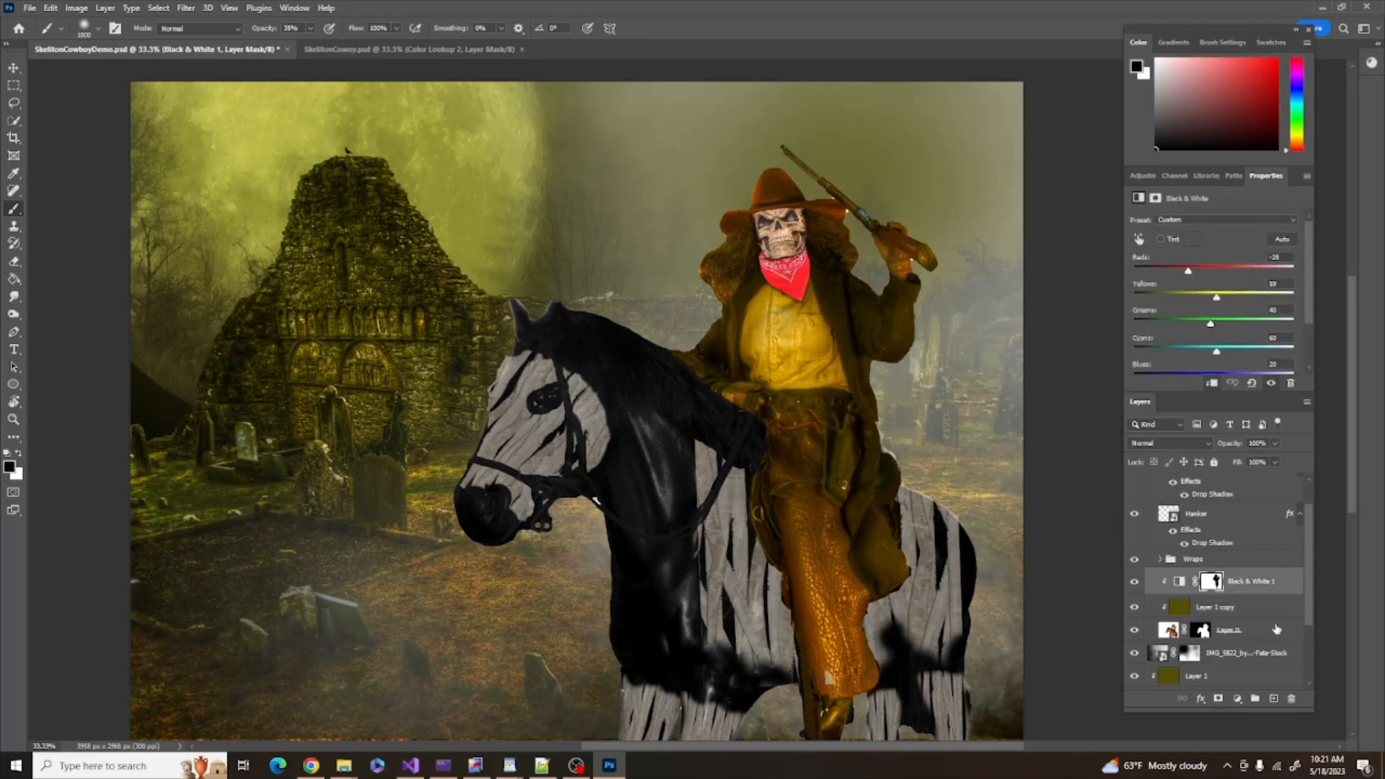
pyautogui.click(1237, 699)
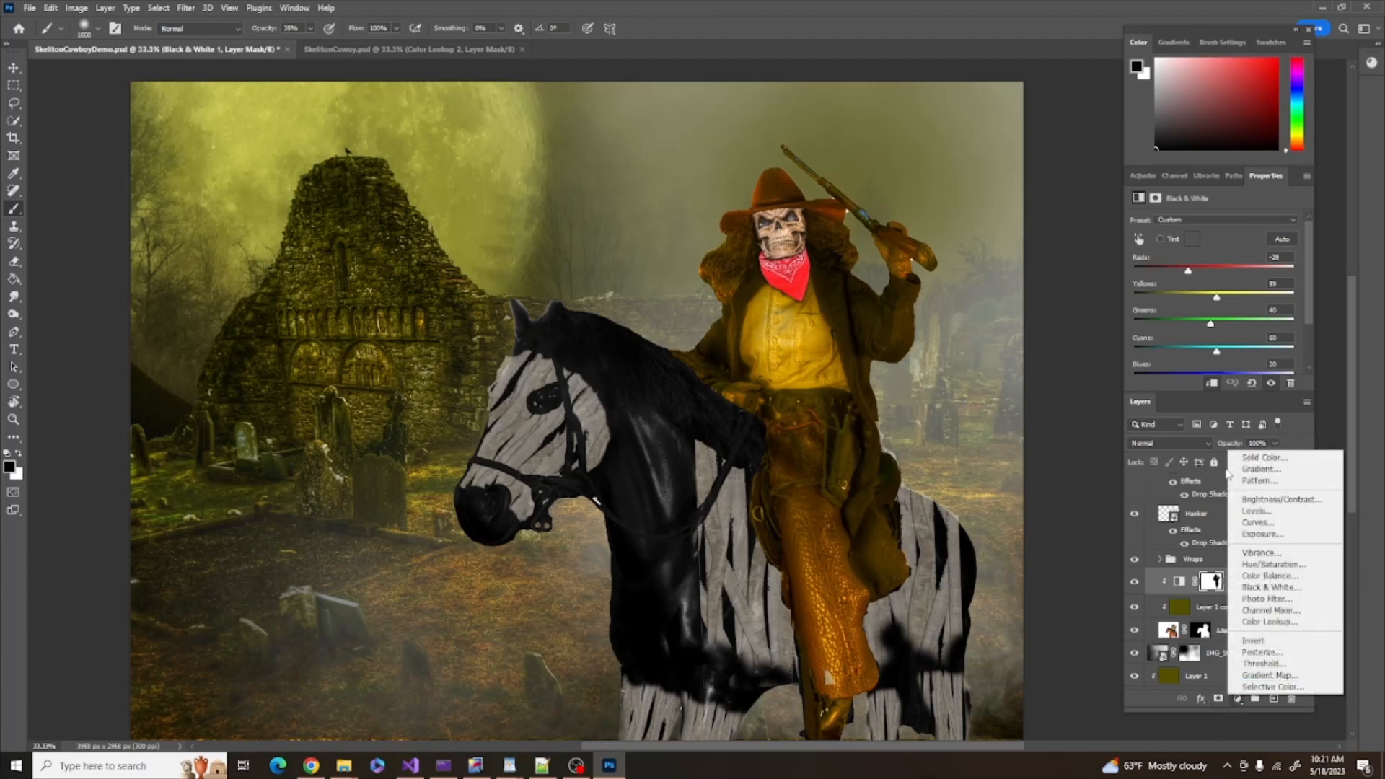
pyautogui.click(1260, 564)
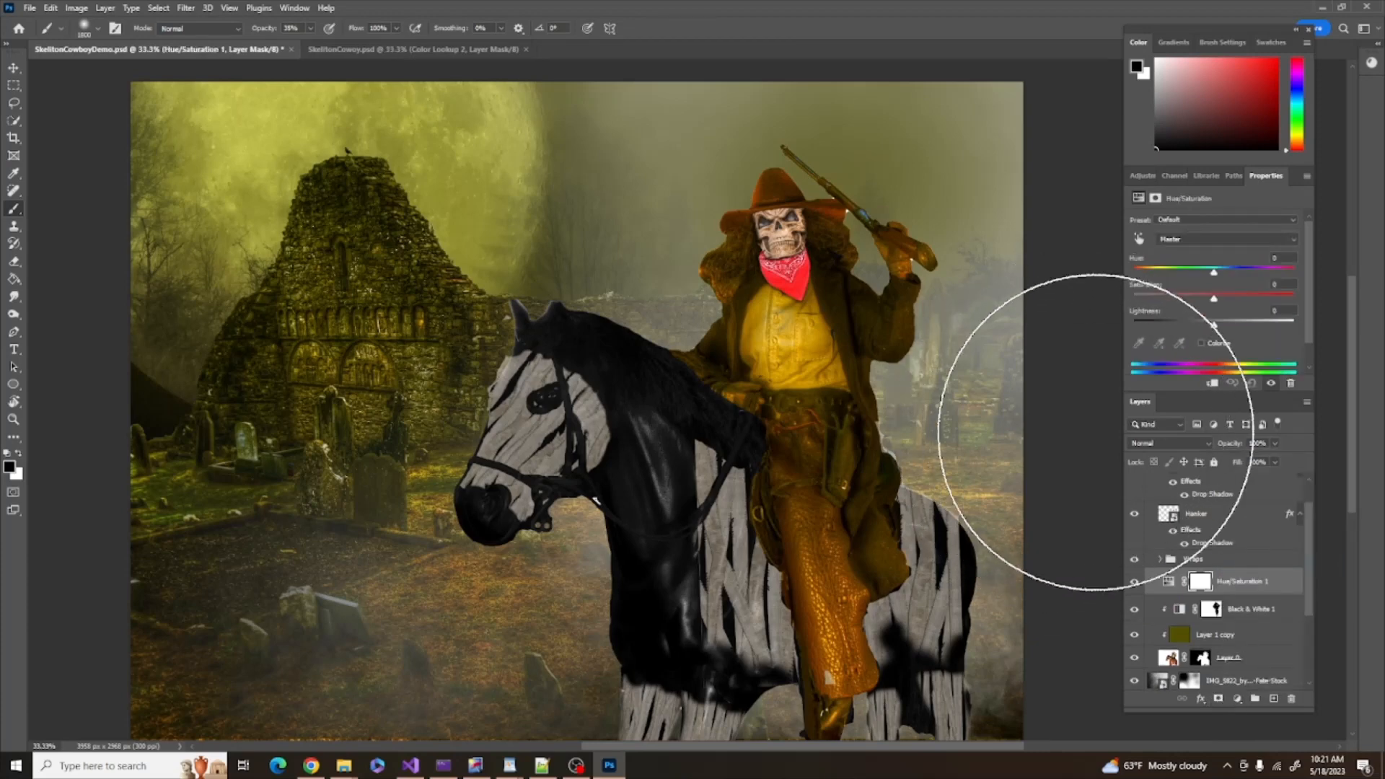
pyautogui.moveTo(1214, 302); pyautogui.dragTo(1187, 301)
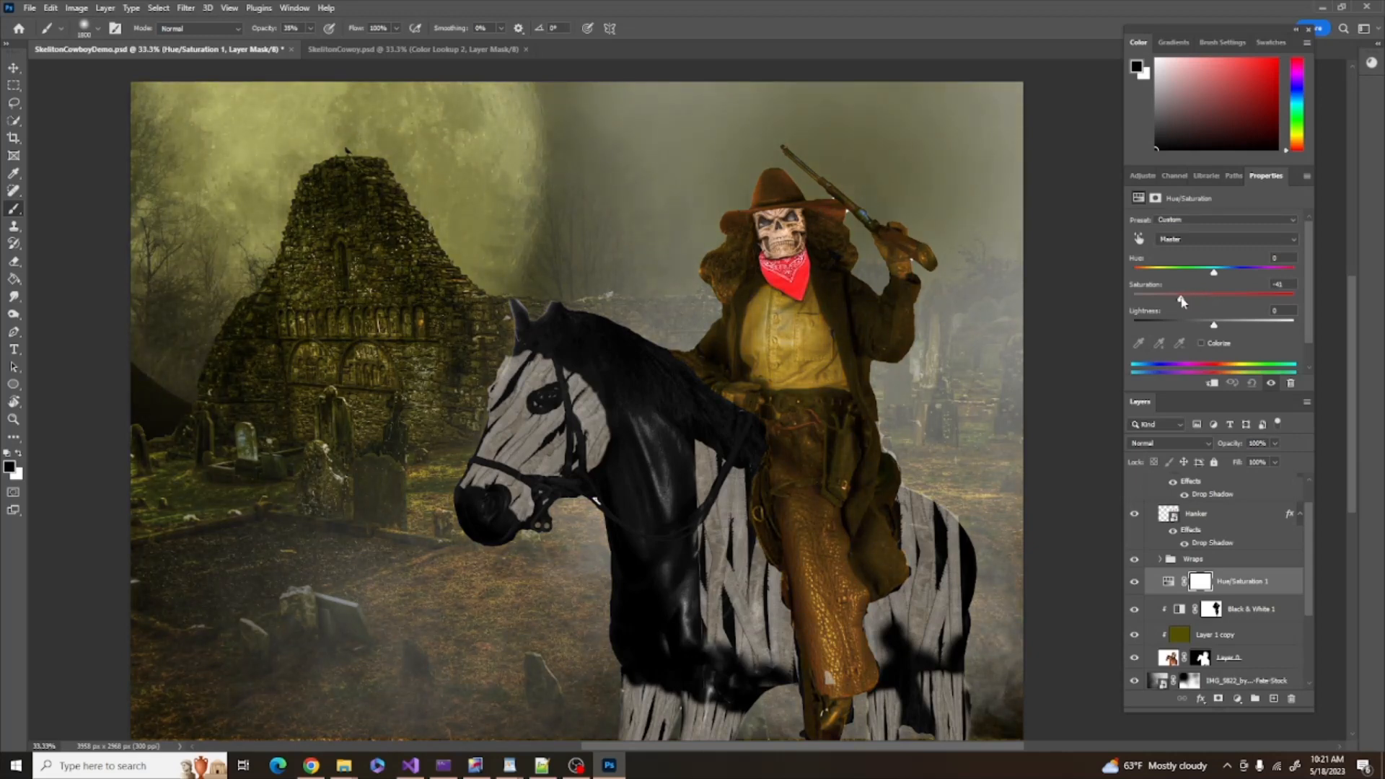
pyautogui.moveTo(1181, 302); pyautogui.dragTo(1175, 302)
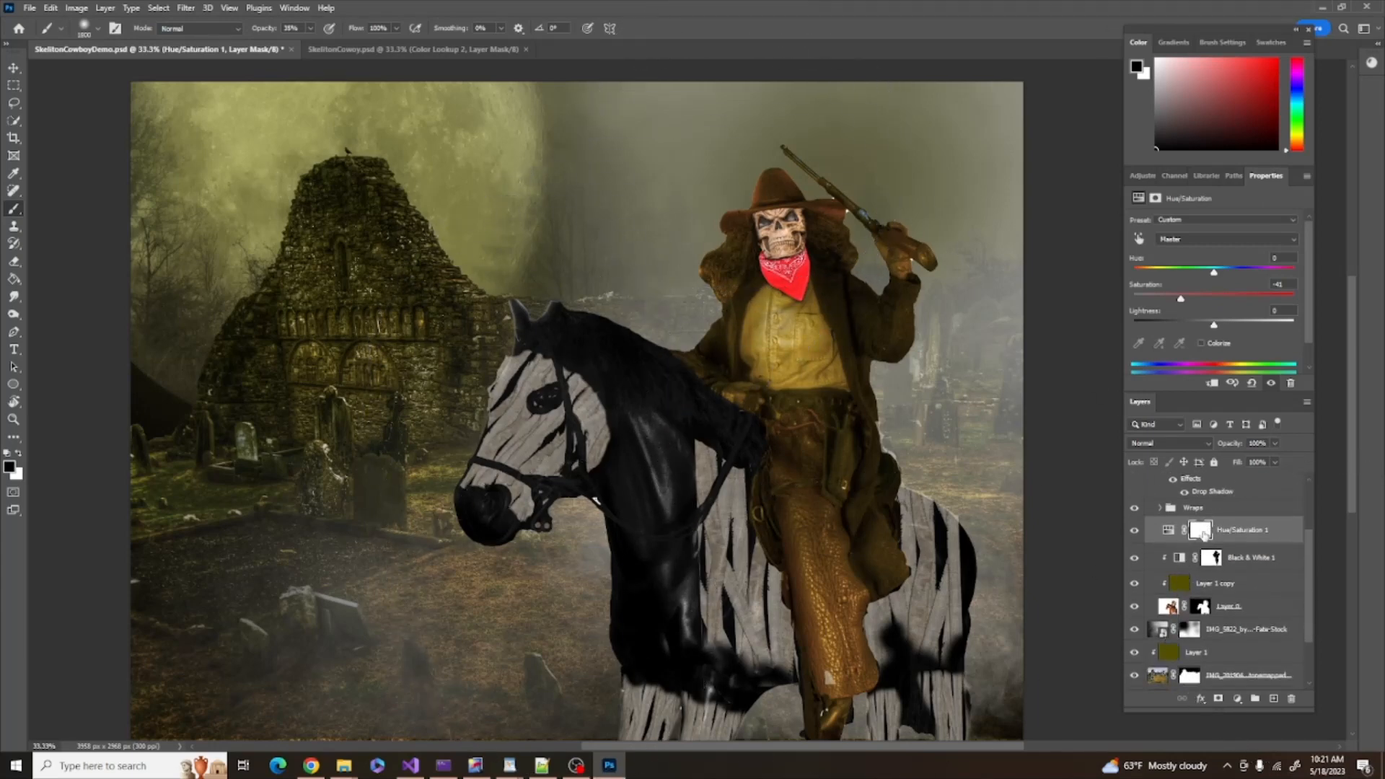
# Add a Linear Dodge (Add) yellow-green Inner Shadow layer style to the rider's Layer 0
pyautogui.click(1272, 608)
pyautogui.rightClick(1273, 609)
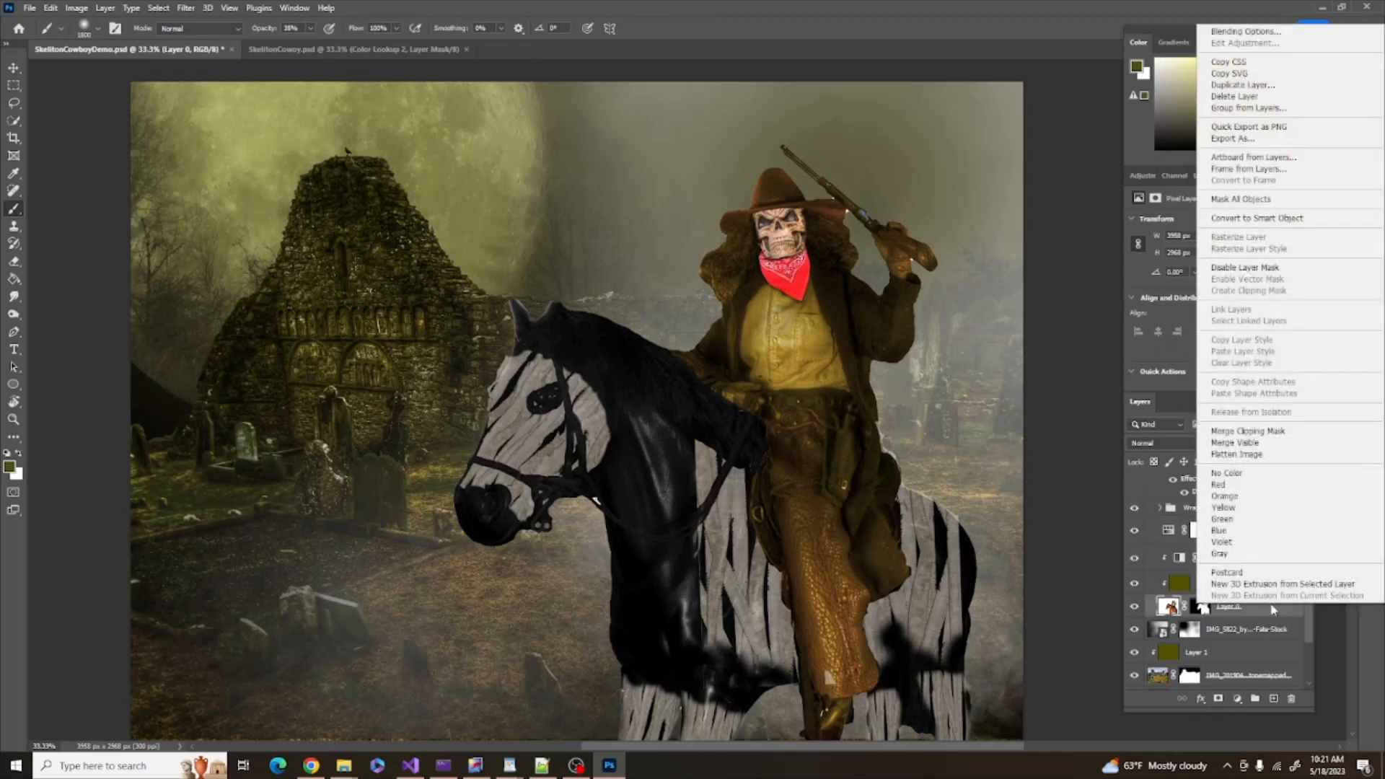
pyautogui.click(1242, 32)
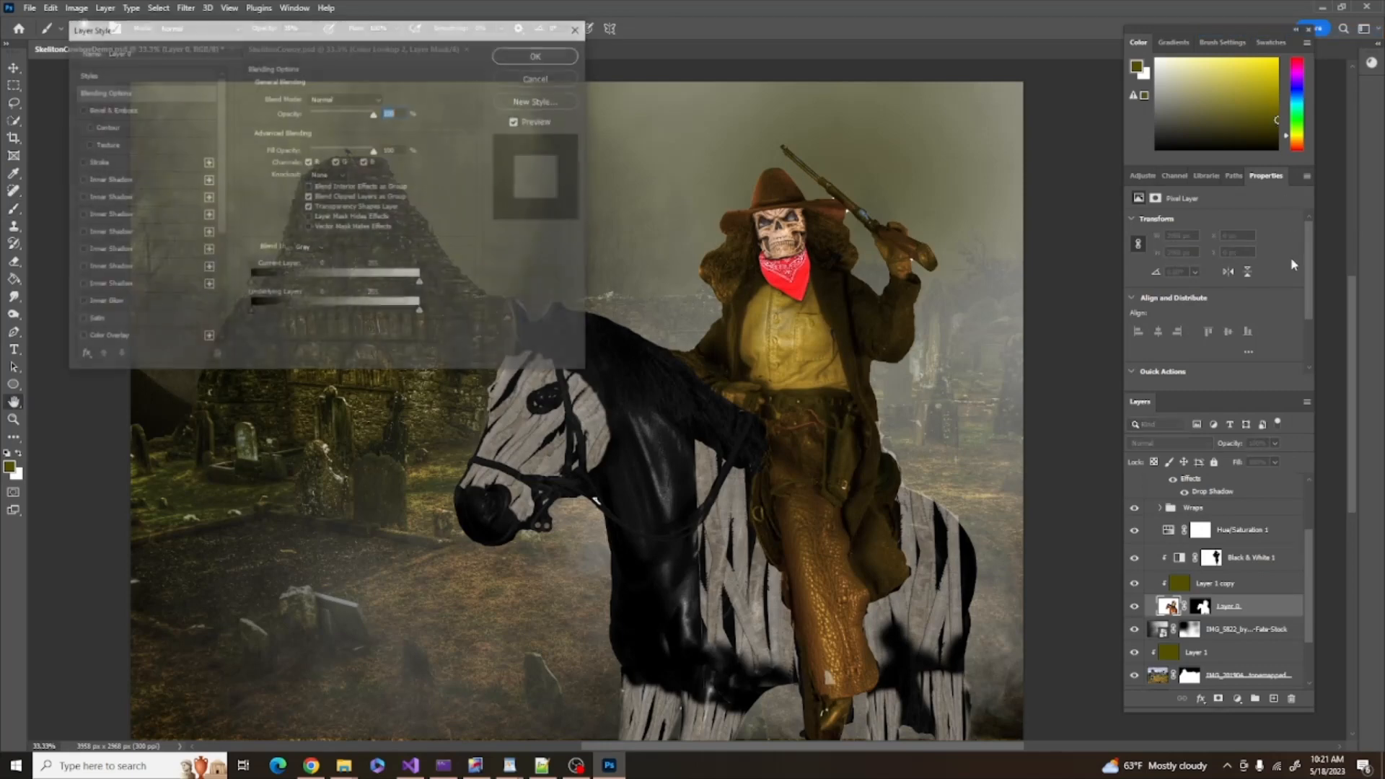
pyautogui.click(80, 180)
pyautogui.click(95, 179)
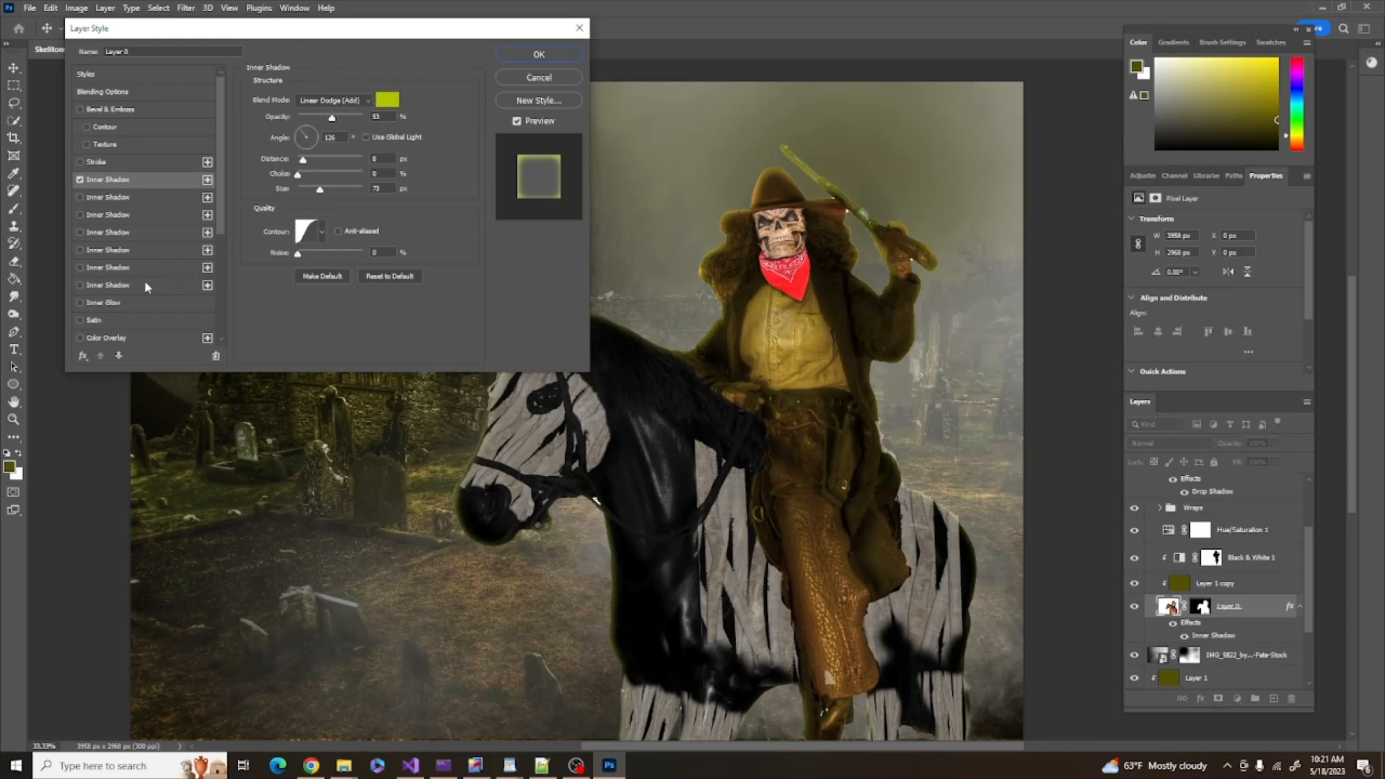
# Set the Inner Shadow size to about 59 px and apply the layer style to the rider's Layer 0
pyautogui.moveTo(385, 31); pyautogui.dragTo(333, 31)
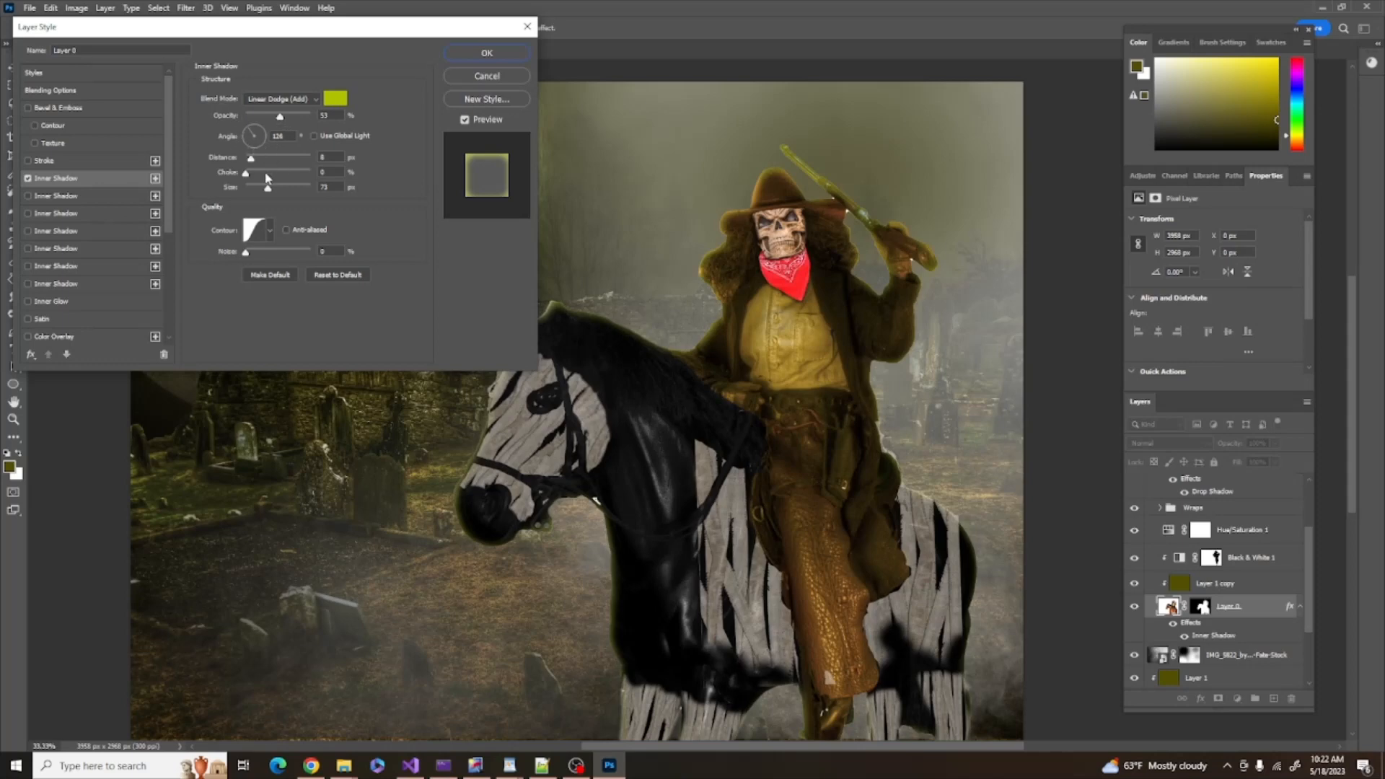
pyautogui.moveTo(251, 161); pyautogui.dragTo(265, 190)
pyautogui.click(253, 168)
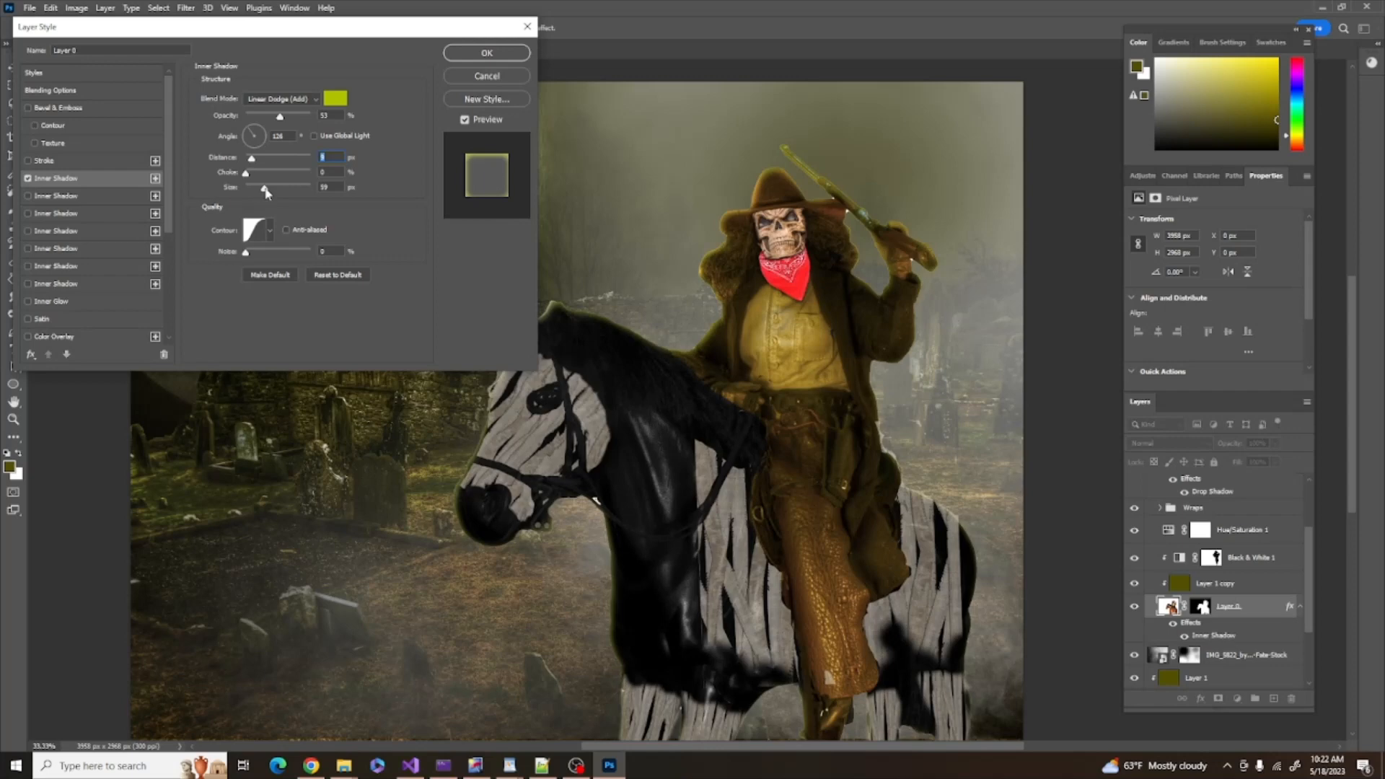
pyautogui.click(323, 186)
pyautogui.click(487, 54)
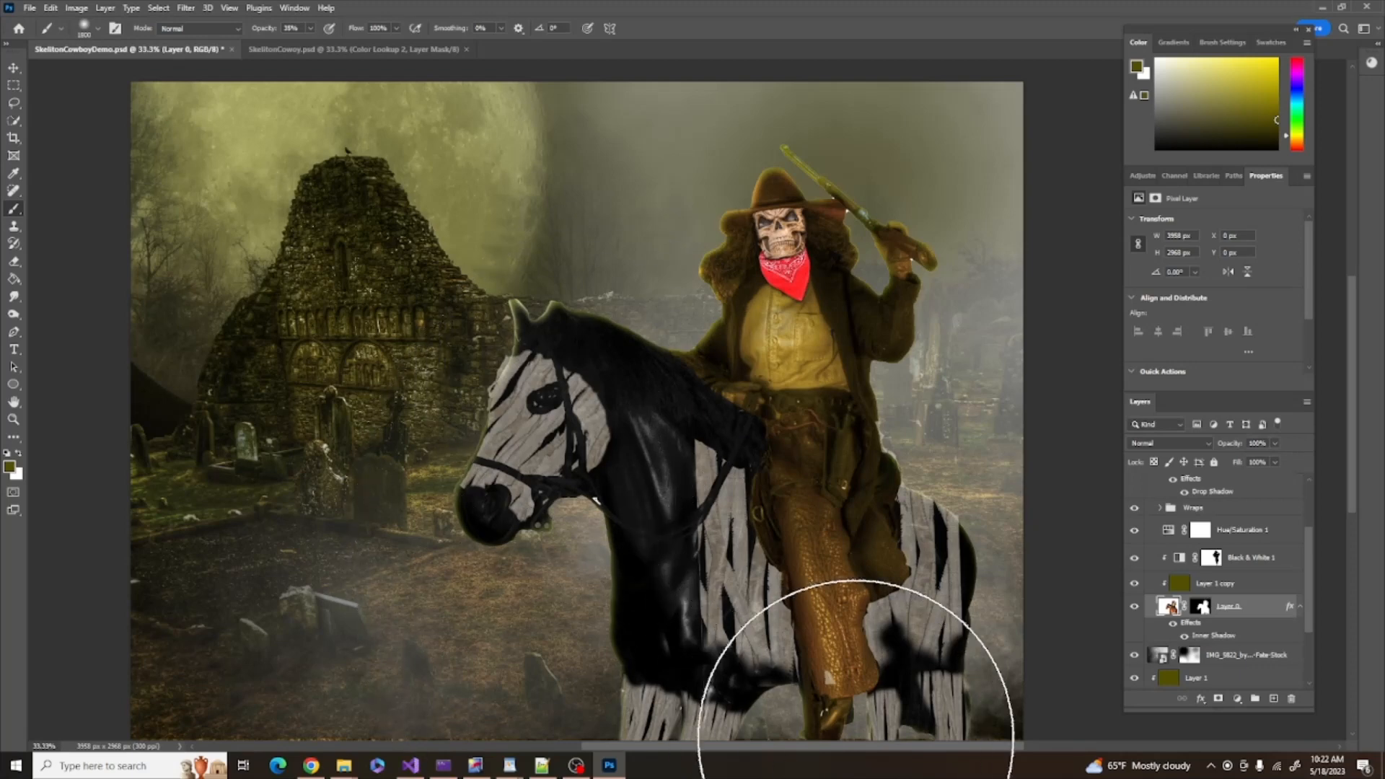
# Convert the rider's Inner Shadow effect into its own separate clipped layer
pyautogui.rightClick(1219, 638)
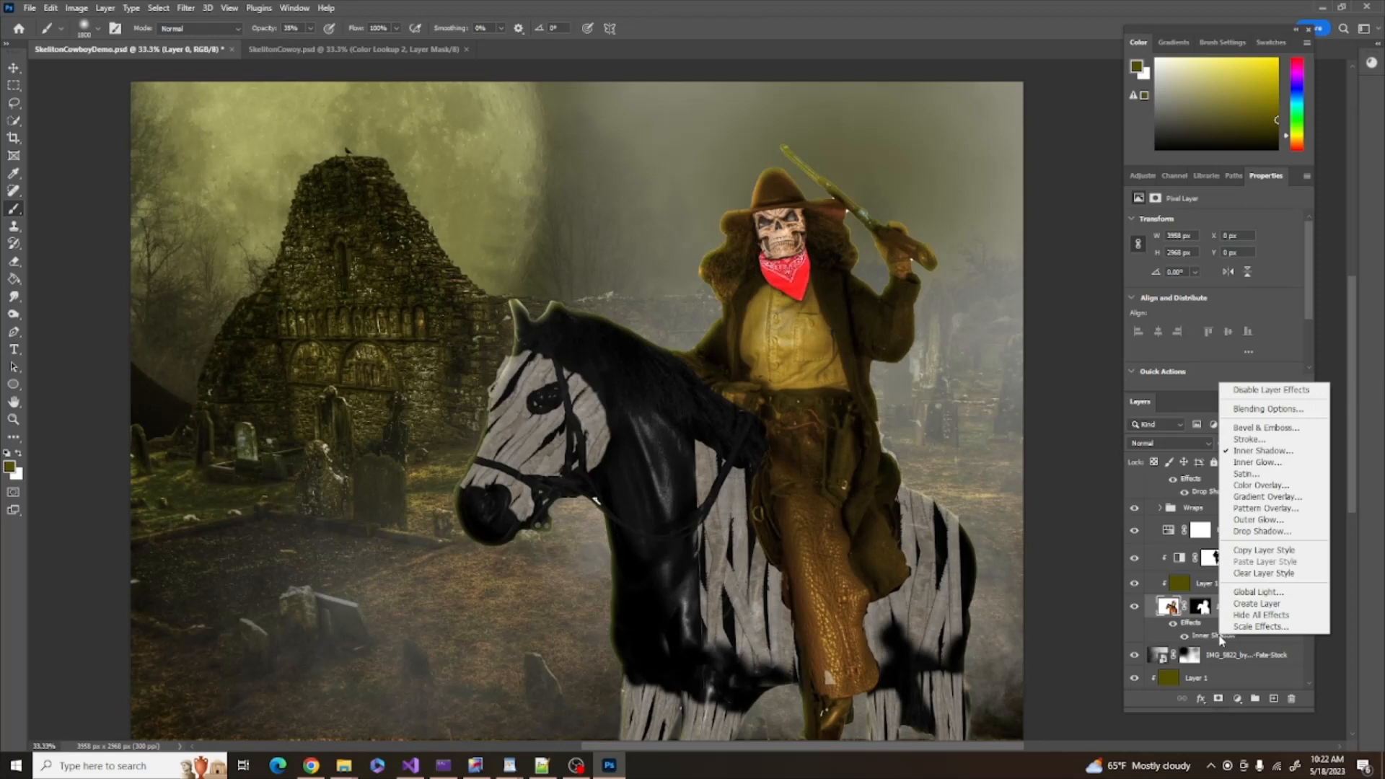
pyautogui.click(1256, 603)
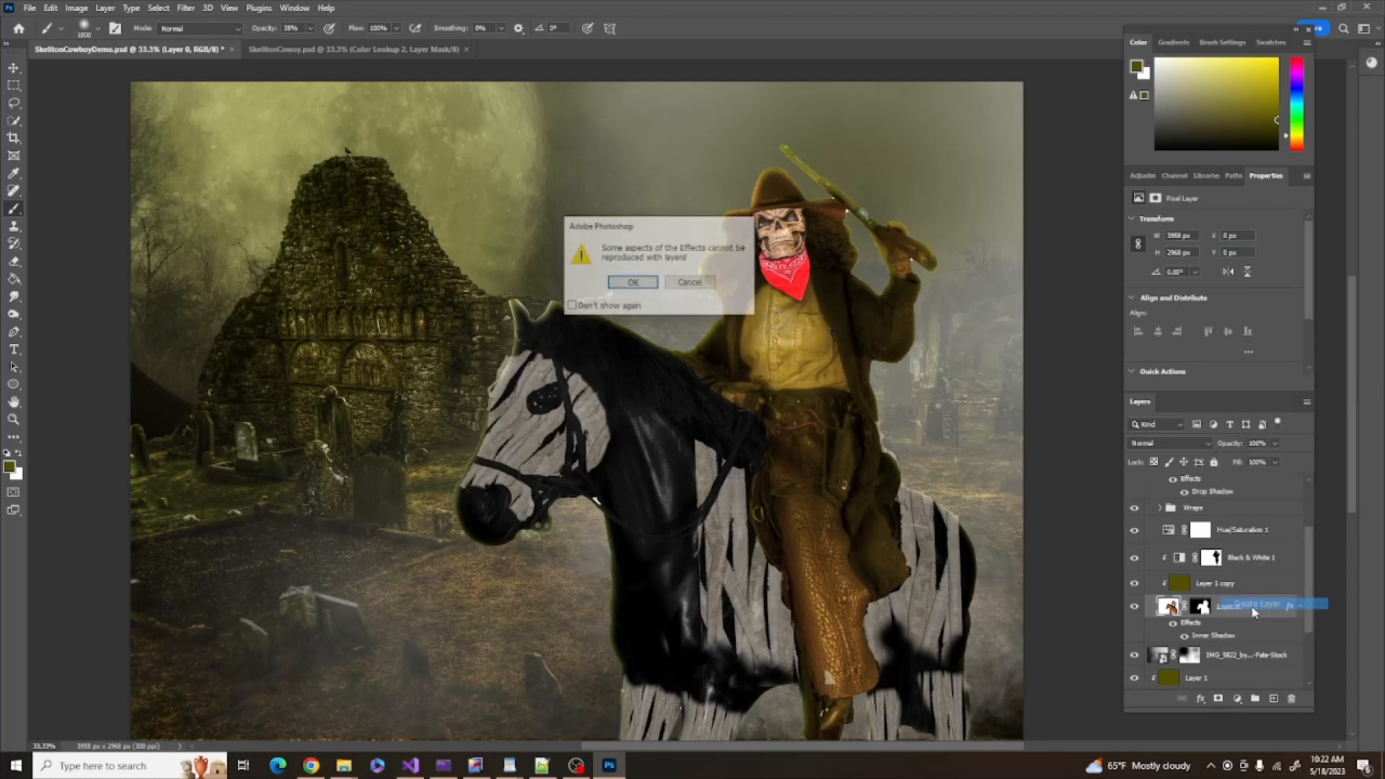
pyautogui.click(625, 284)
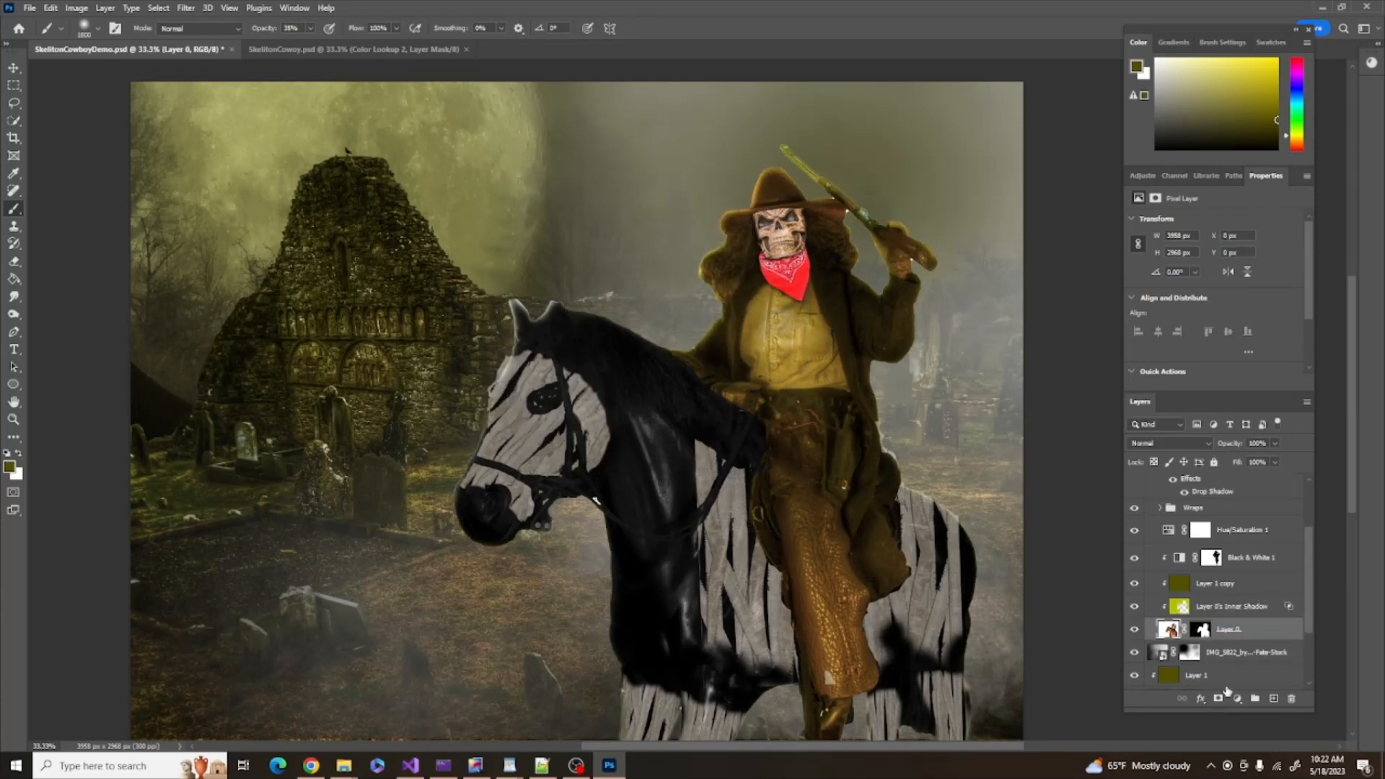
# Undo the stray mask on Layer 0 and add a white layer mask to the separated Inner Shadow layer
pyautogui.click(1218, 699)
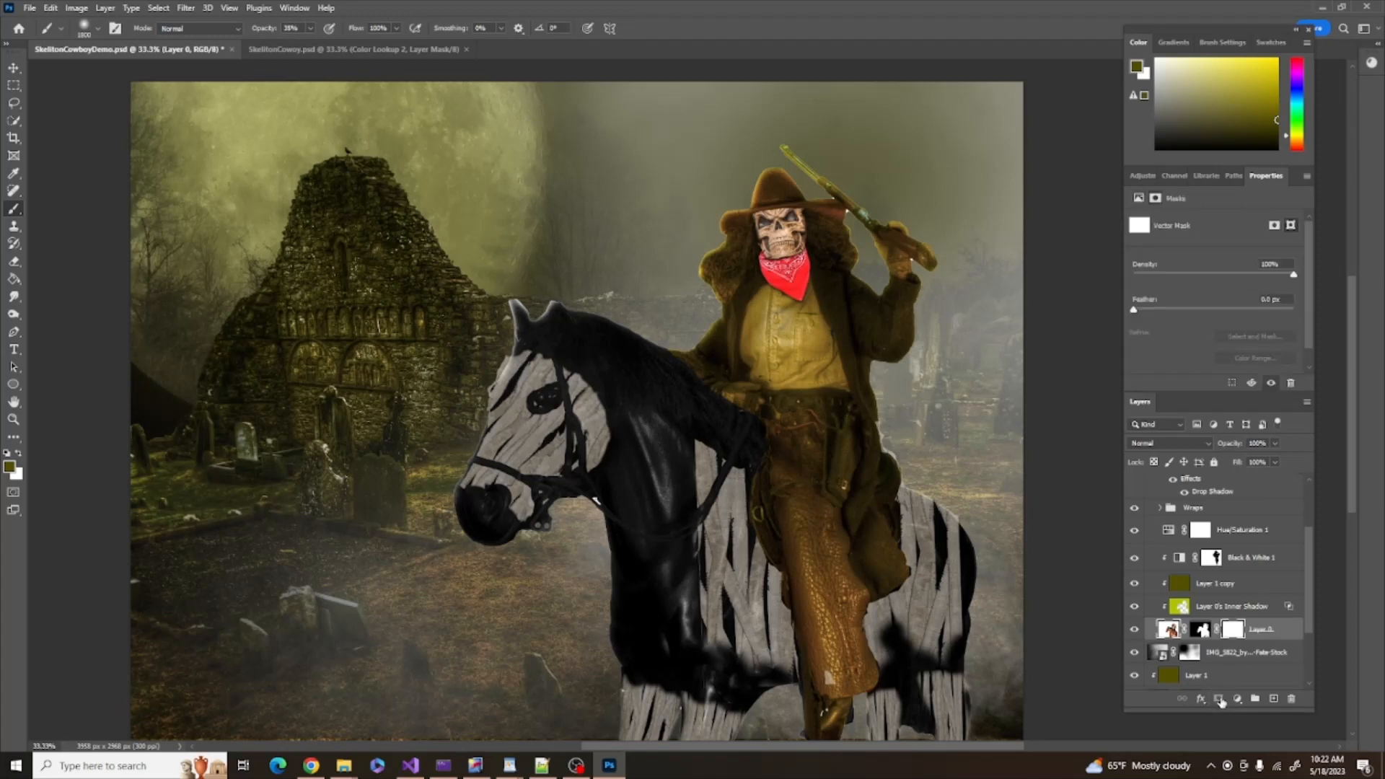
pyautogui.hotkey('ctrl', 'z')
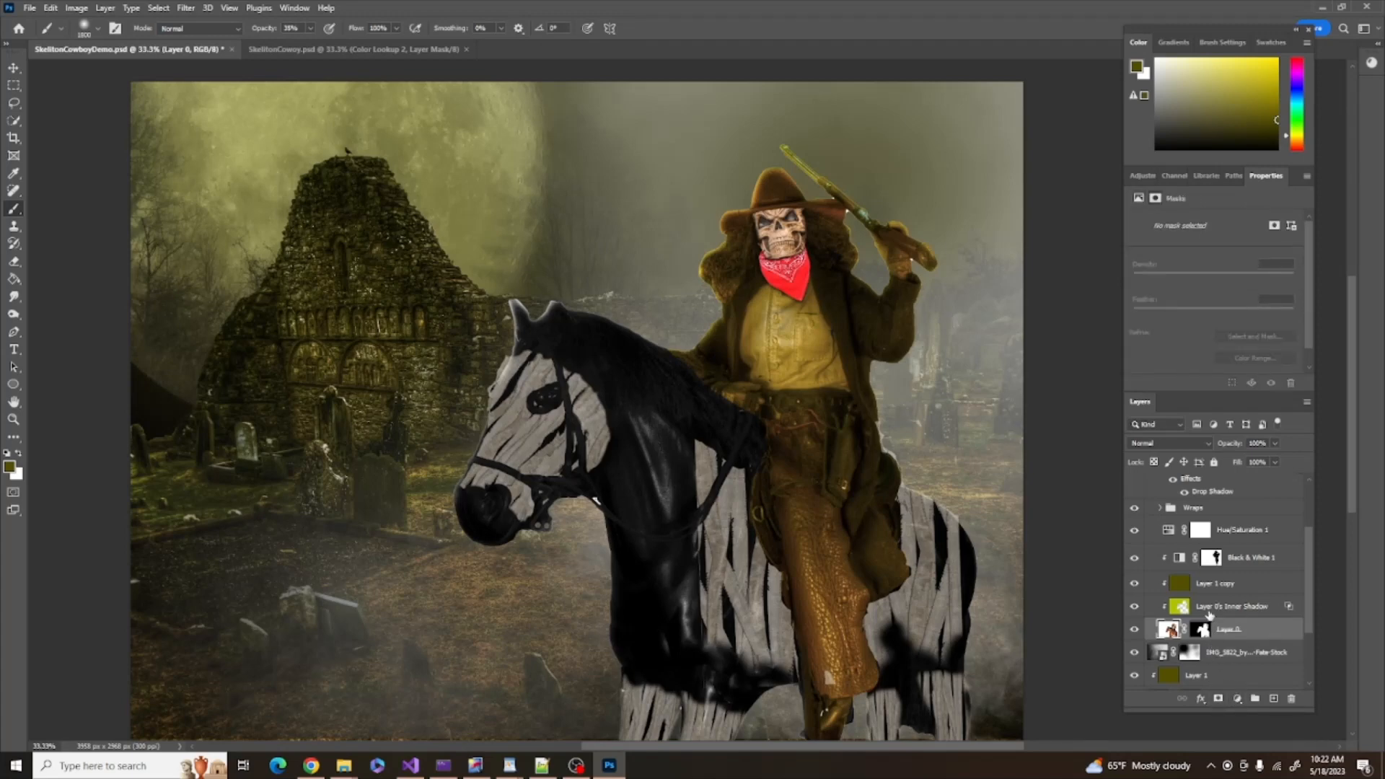
pyautogui.click(1209, 610)
pyautogui.click(1218, 700)
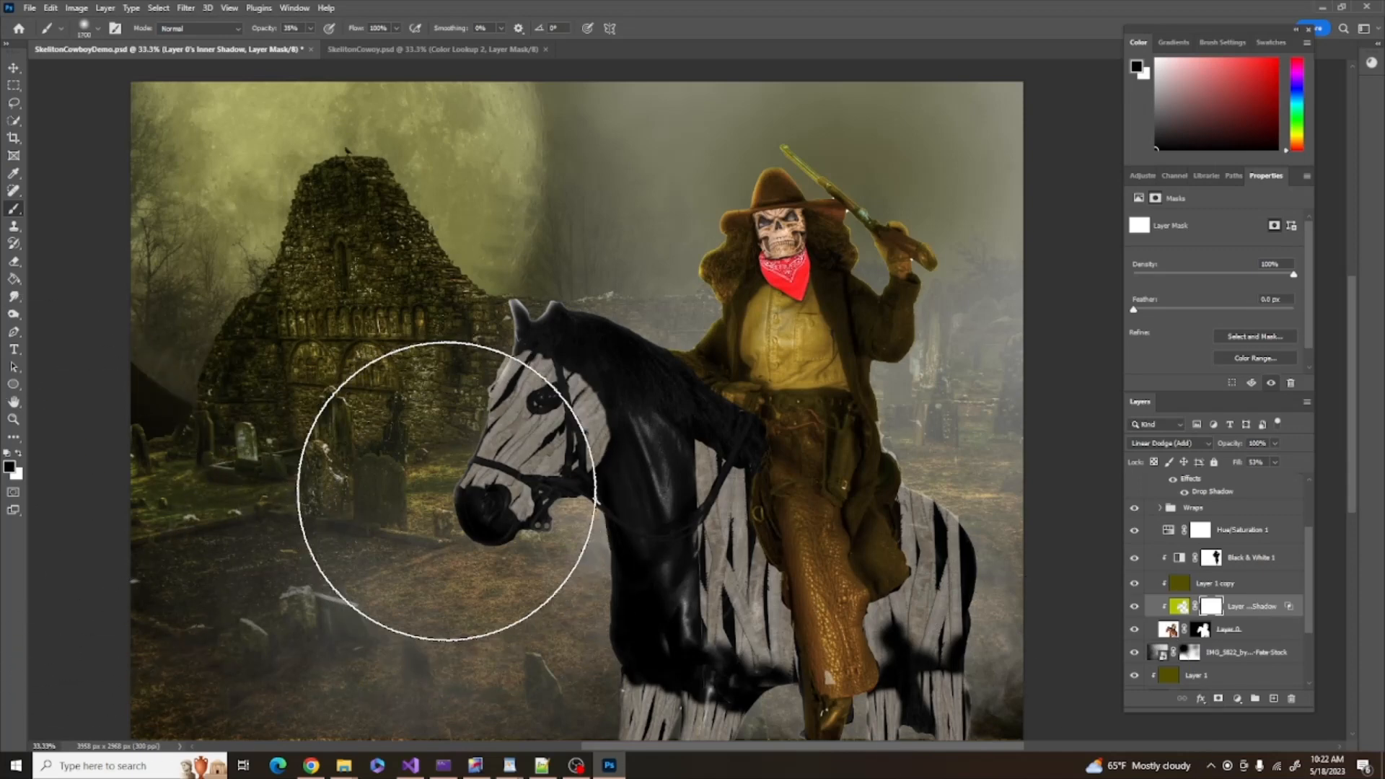
# Shrink the brush and paint black on the Inner Shadow mask from the horse's muzzle across to its neck
pyautogui.press('[')
pyautogui.press('[')
pyautogui.press('[')
pyautogui.press('[')
pyautogui.press('[')
pyautogui.press('[')
pyautogui.press('[')
pyautogui.press('[')
pyautogui.press('[')
pyautogui.press('[')
pyautogui.press('[')
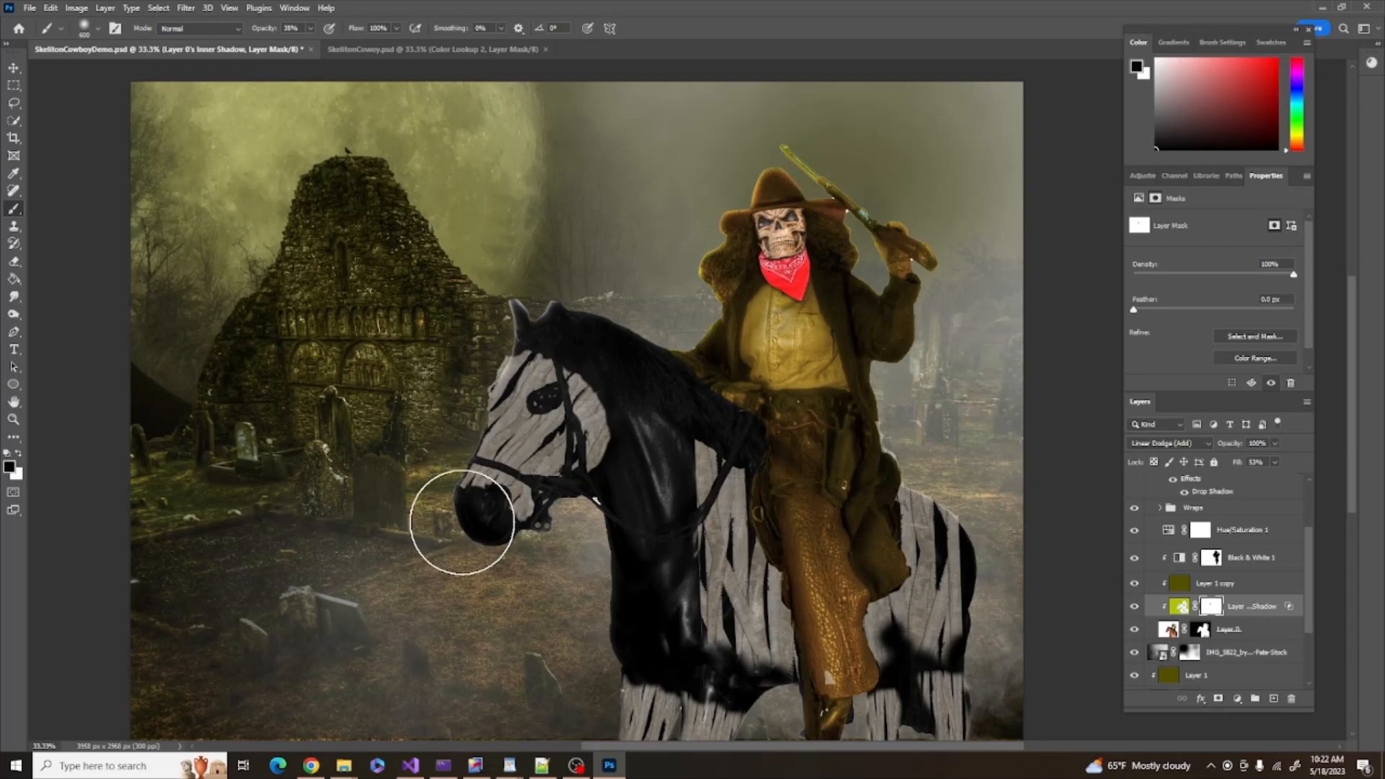
pyautogui.moveTo(461, 521)
pyautogui.mouseDown()
pyautogui.moveTo(485, 495)
pyautogui.moveTo(560, 510)
pyautogui.moveTo(627, 457)
pyautogui.mouseUp()
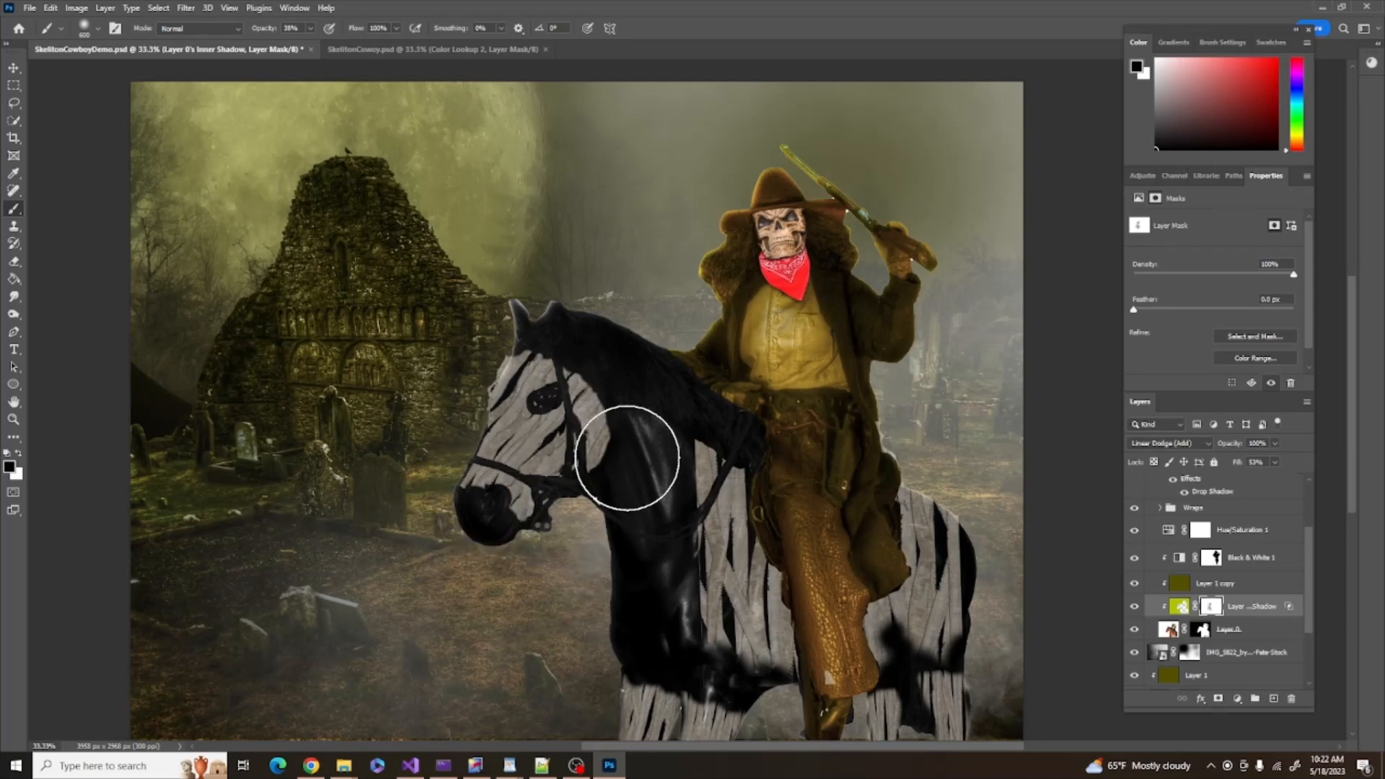
# With a smaller brush, mask the glow on the rifle stock and raised hand, and compare the image with the Inner Shadow layer hidden
pyautogui.press('[')
pyautogui.press('[')
pyautogui.press('[')
pyautogui.press('[')
pyautogui.press('[')
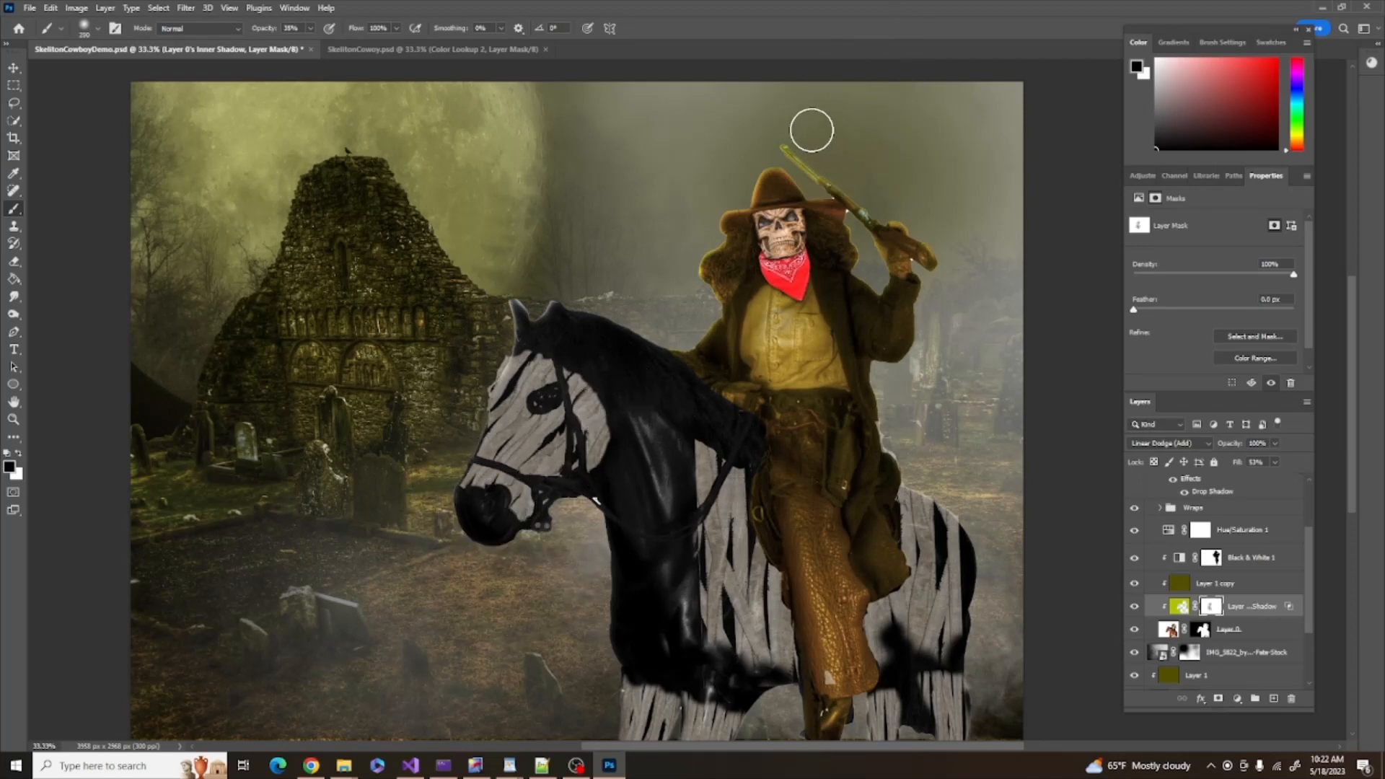
pyautogui.press('[')
pyautogui.moveTo(868, 197); pyautogui.dragTo(943, 248)
pyautogui.click(1133, 608)
pyautogui.click(1134, 608)
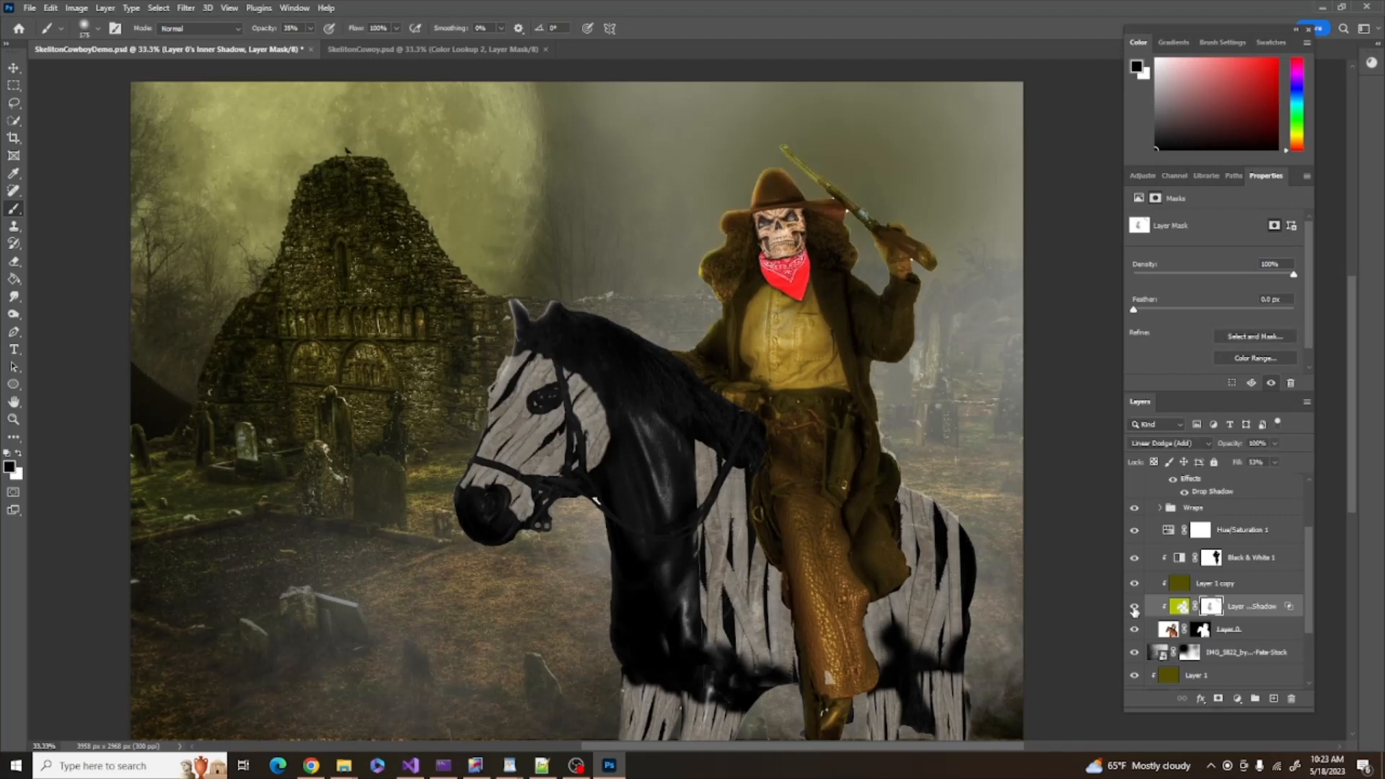
pyautogui.click(1133, 608)
pyautogui.click(1134, 608)
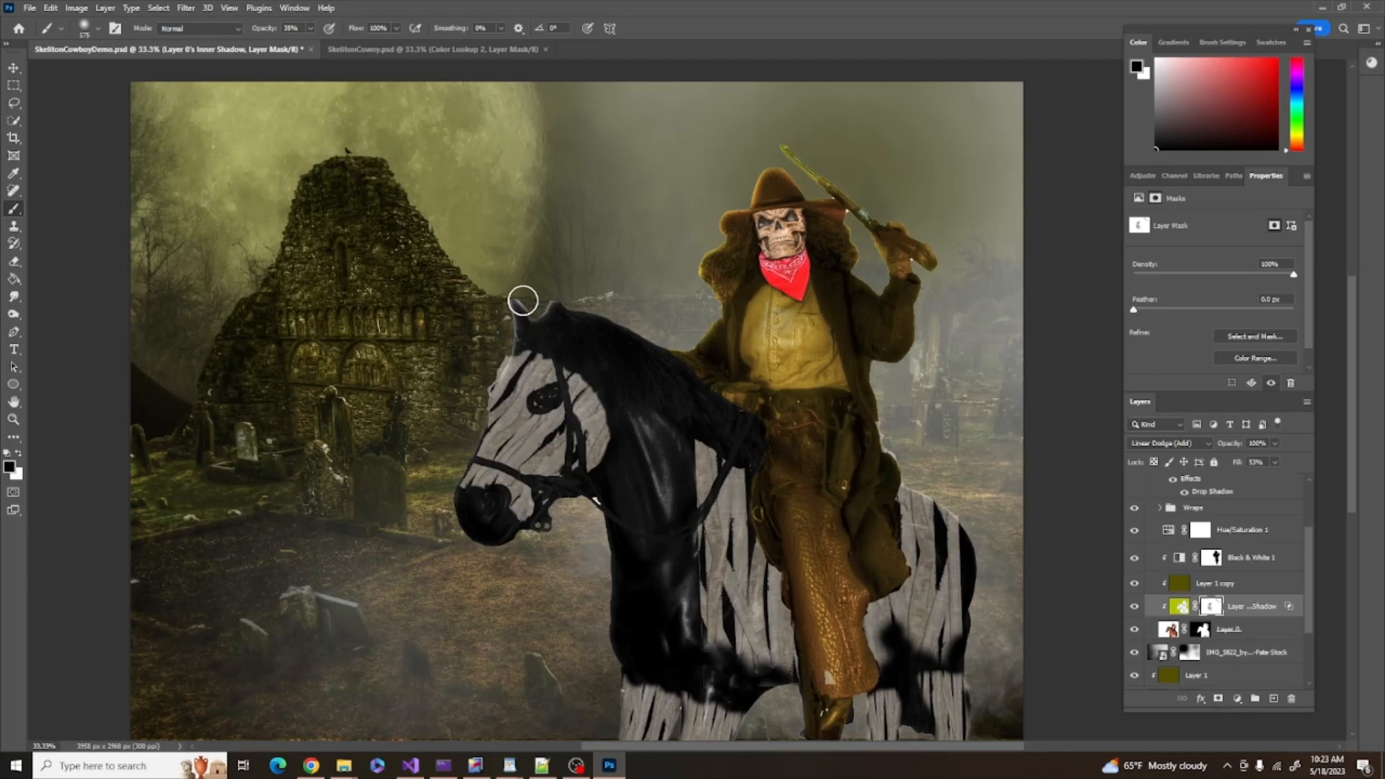
# Set the brush opacity to 100% and mask out the Inner Shadow glow around the horse's ears
pyautogui.click(311, 28)
pyautogui.moveTo(309, 44); pyautogui.dragTo(379, 47)
pyautogui.moveTo(547, 308)
pyautogui.mouseDown()
pyautogui.moveTo(505, 330)
pyautogui.moveTo(513, 297)
pyautogui.moveTo(523, 341)
pyautogui.moveTo(523, 302)
pyautogui.moveTo(524, 334)
pyautogui.moveTo(552, 314)
pyautogui.moveTo(534, 341)
pyautogui.moveTo(520, 307)
pyautogui.moveTo(508, 345)
pyautogui.mouseUp()
# Scale the IMG_5822 smoke layer to about 102% so it reaches the bottom edge of the canvas
pyautogui.scroll(-2, 934, 609)
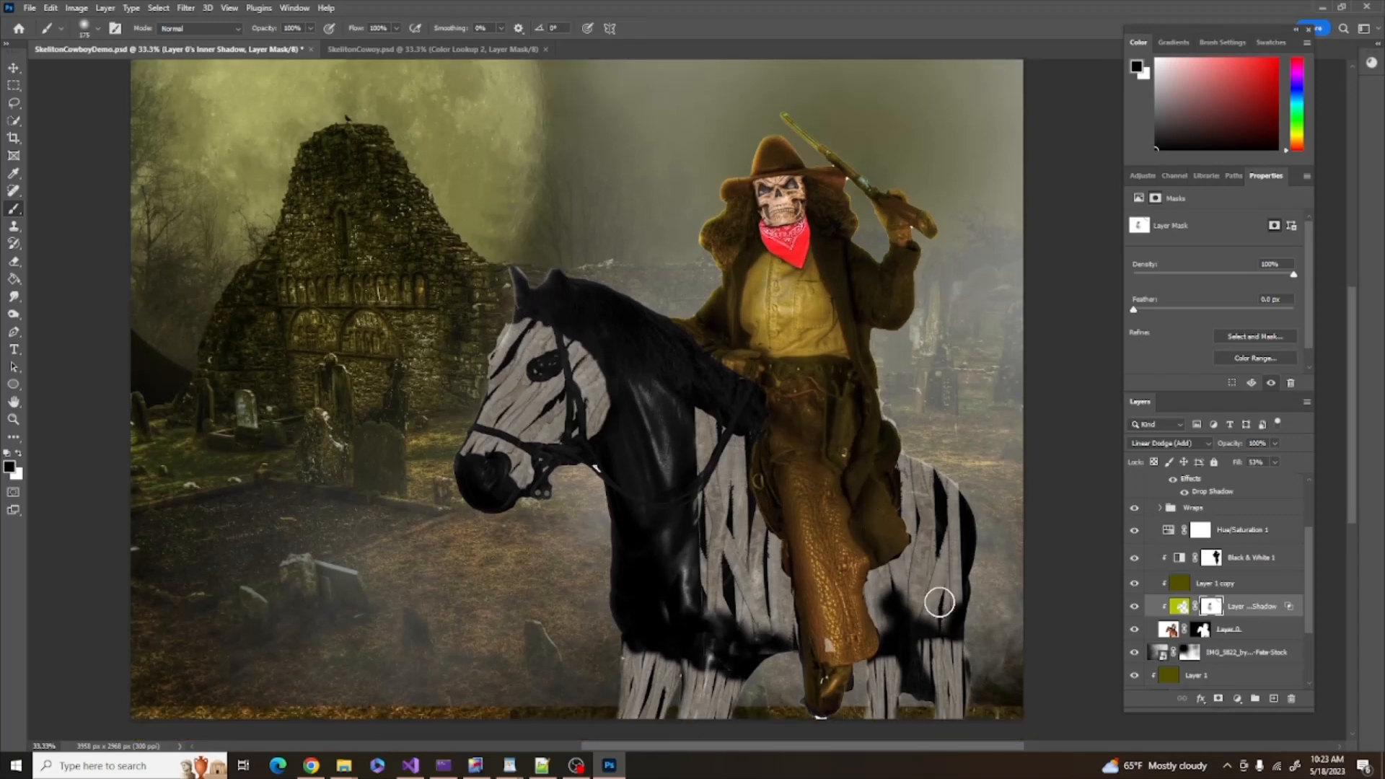
pyautogui.scroll(1, 939, 603)
pyautogui.scroll(-3, 939, 602)
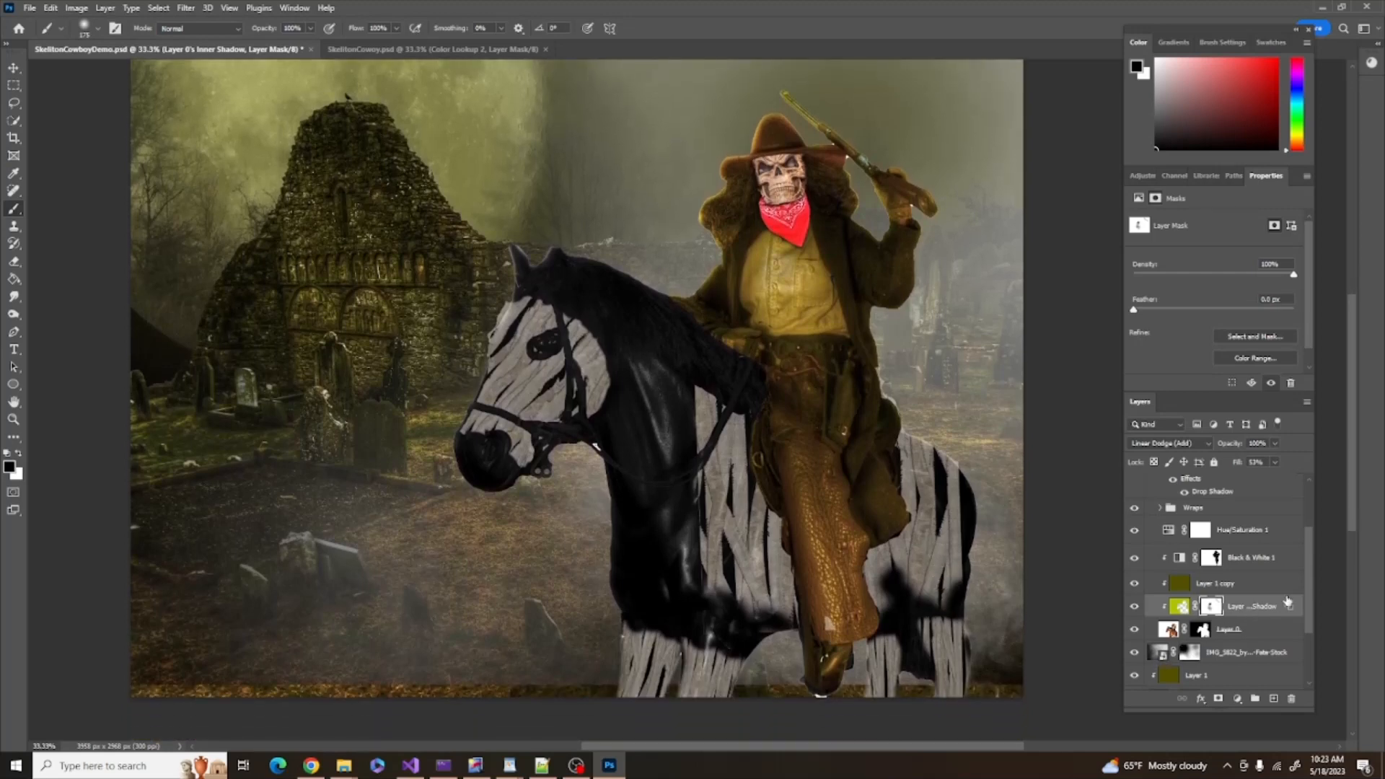
pyautogui.scroll(-2, 1303, 596)
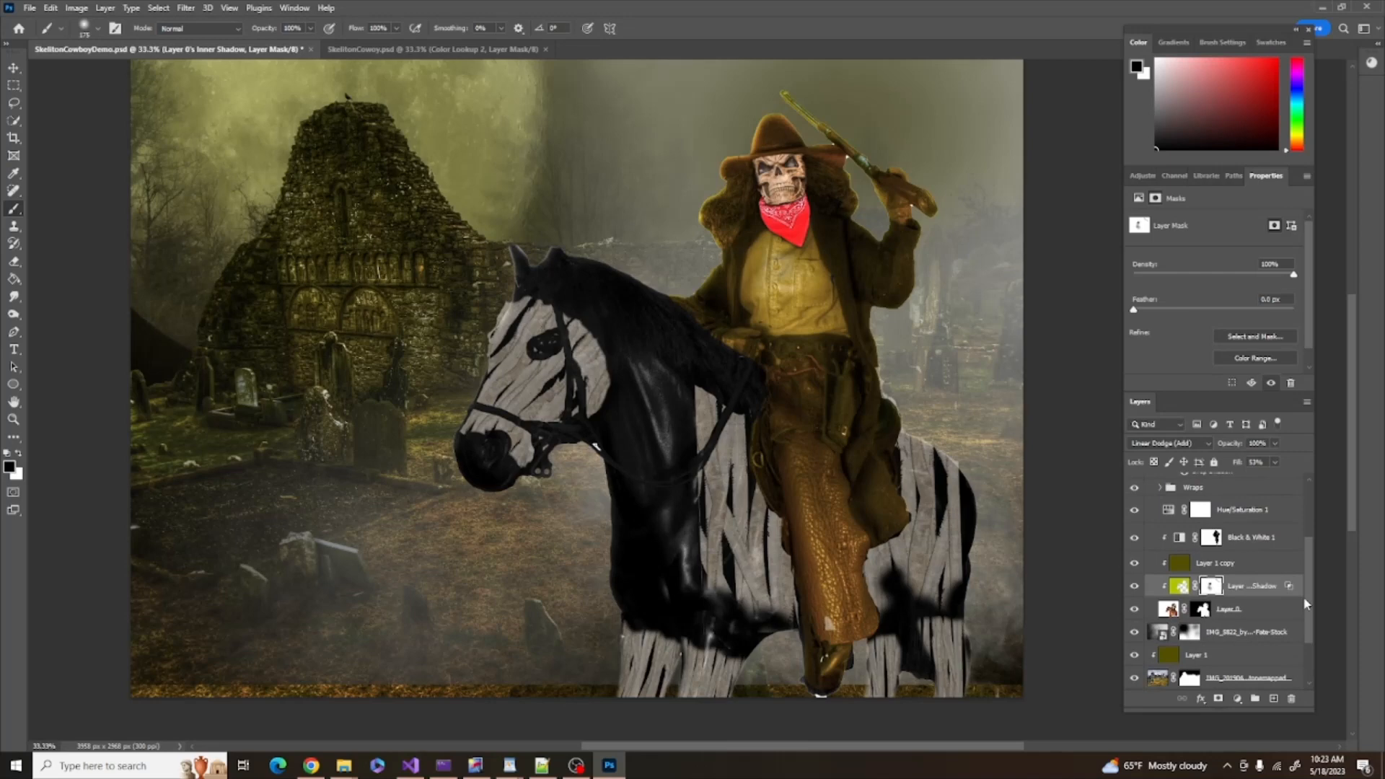
pyautogui.click(1256, 621)
pyautogui.hotkey('ctrl', 't')
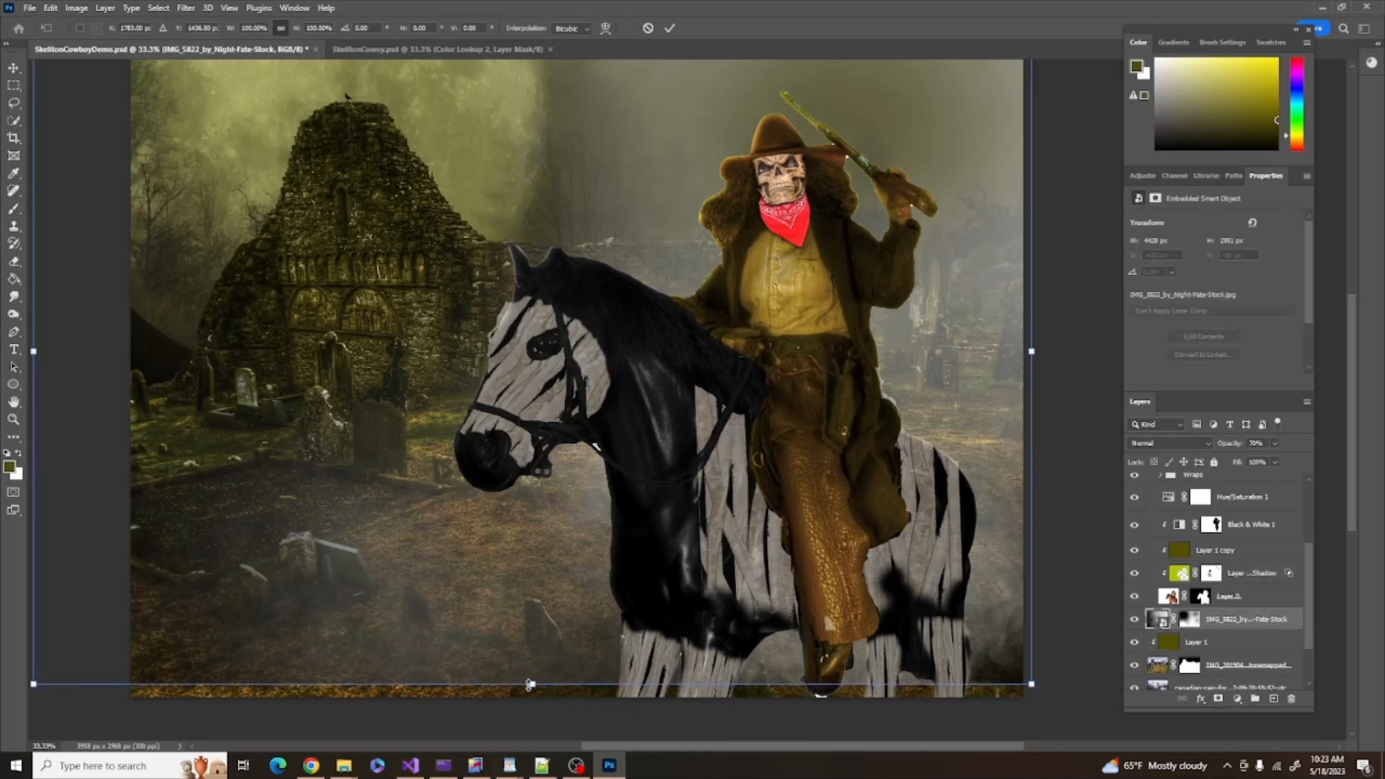
pyautogui.moveTo(532, 684); pyautogui.dragTo(534, 698)
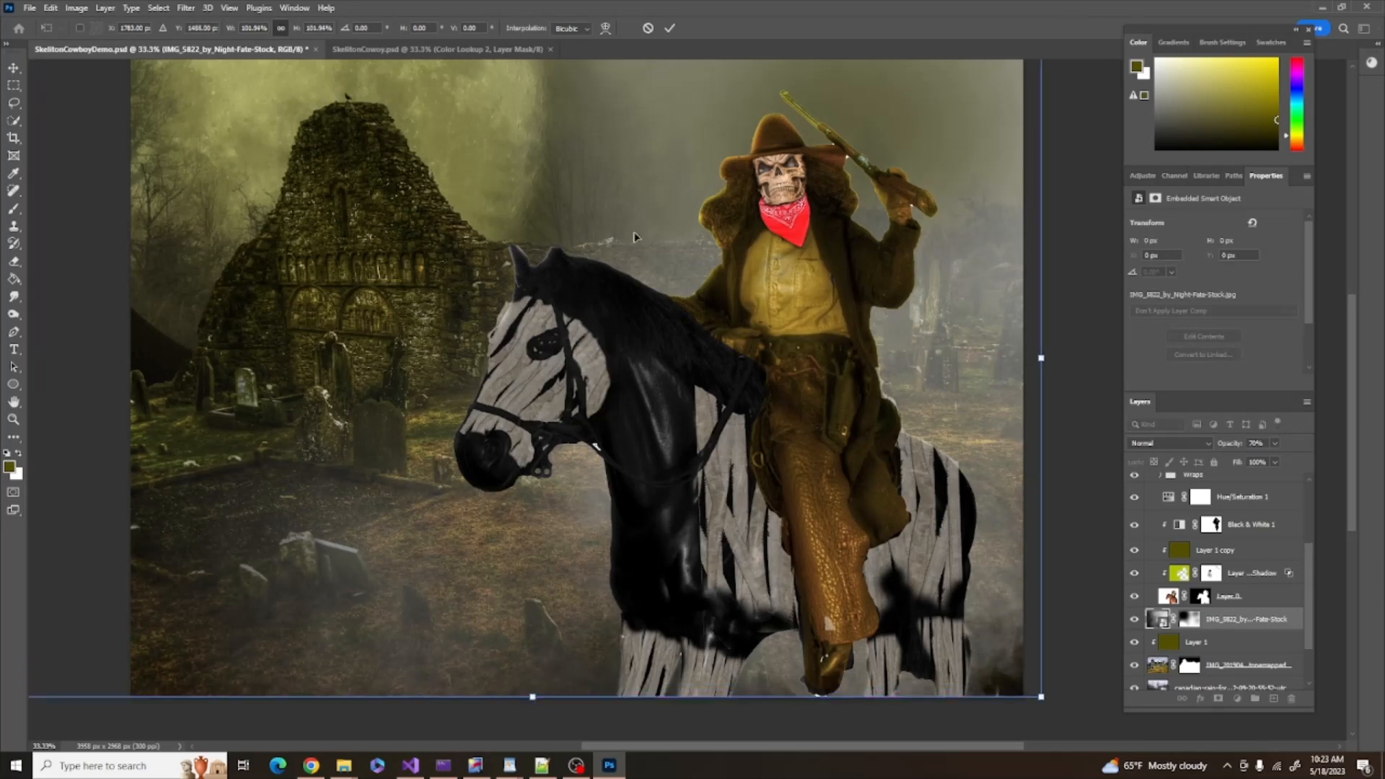
pyautogui.click(670, 28)
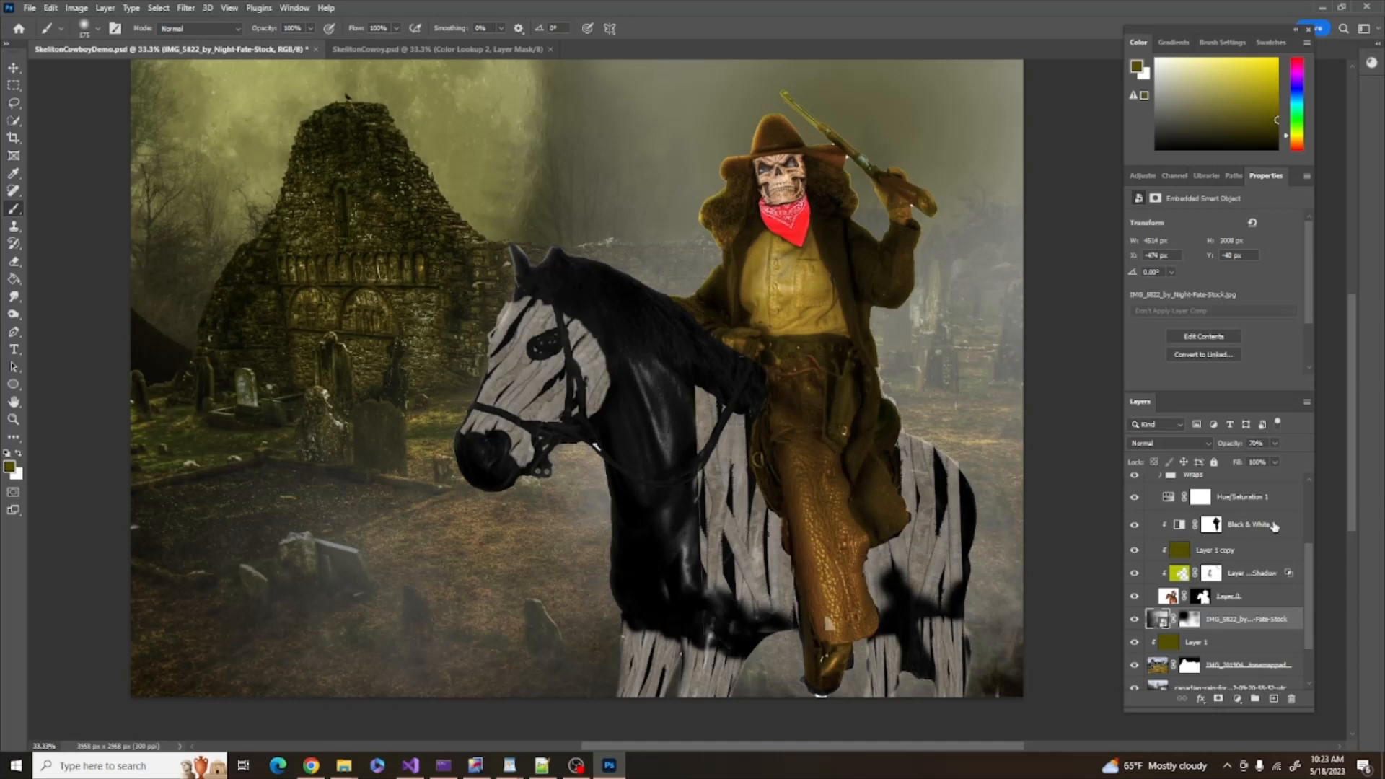
# Lower the saturation of the Hue/Saturation 1 adjustment layer further
pyautogui.scroll(4, 1239, 497)
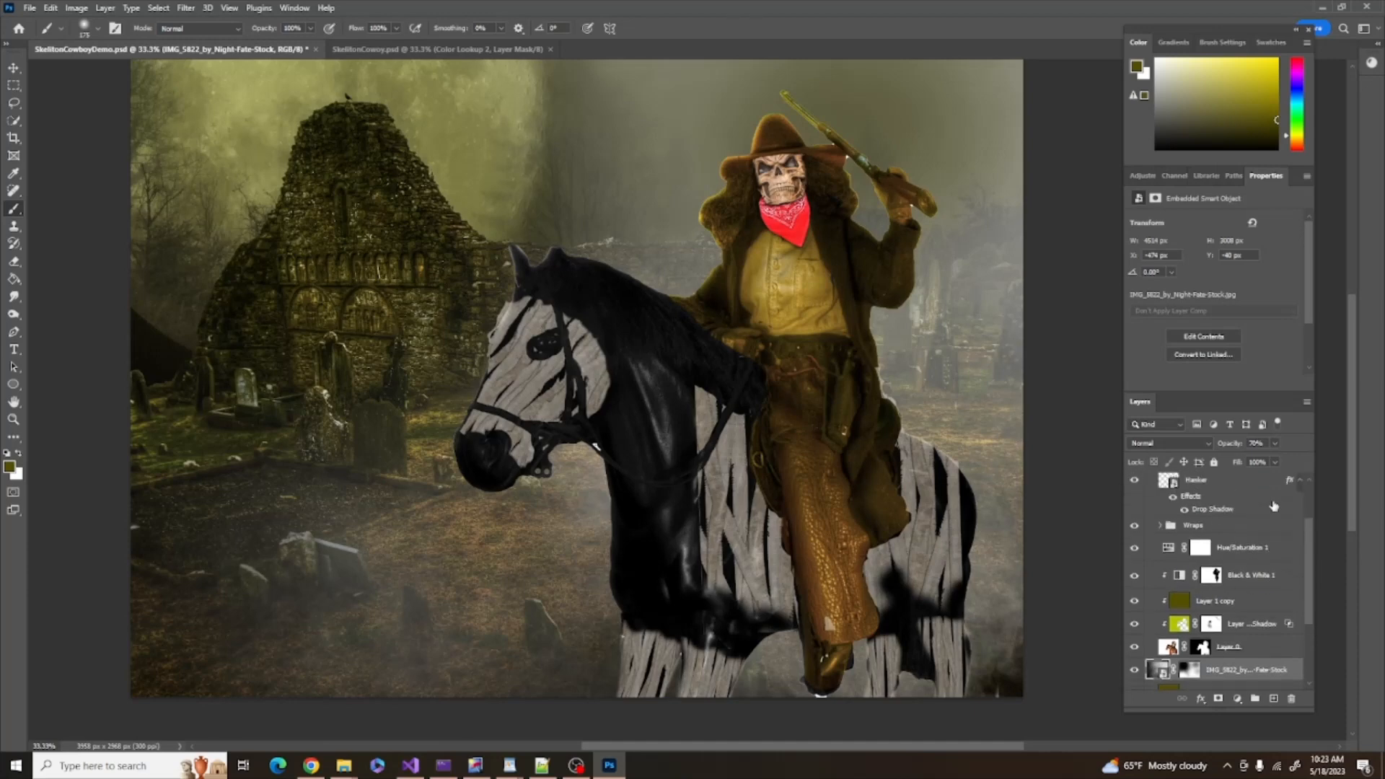
pyautogui.scroll(-1, 1273, 507)
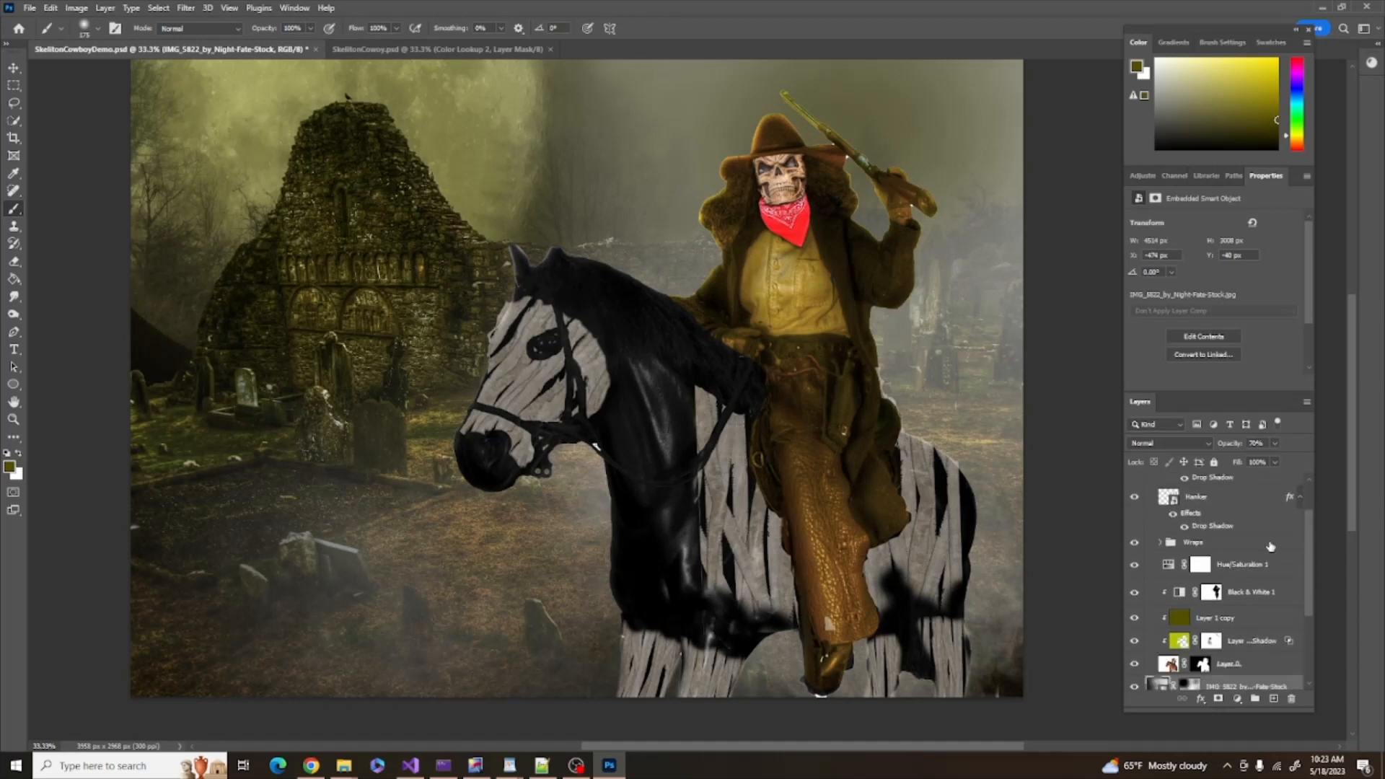
pyautogui.click(1277, 566)
pyautogui.doubleClick(1277, 566)
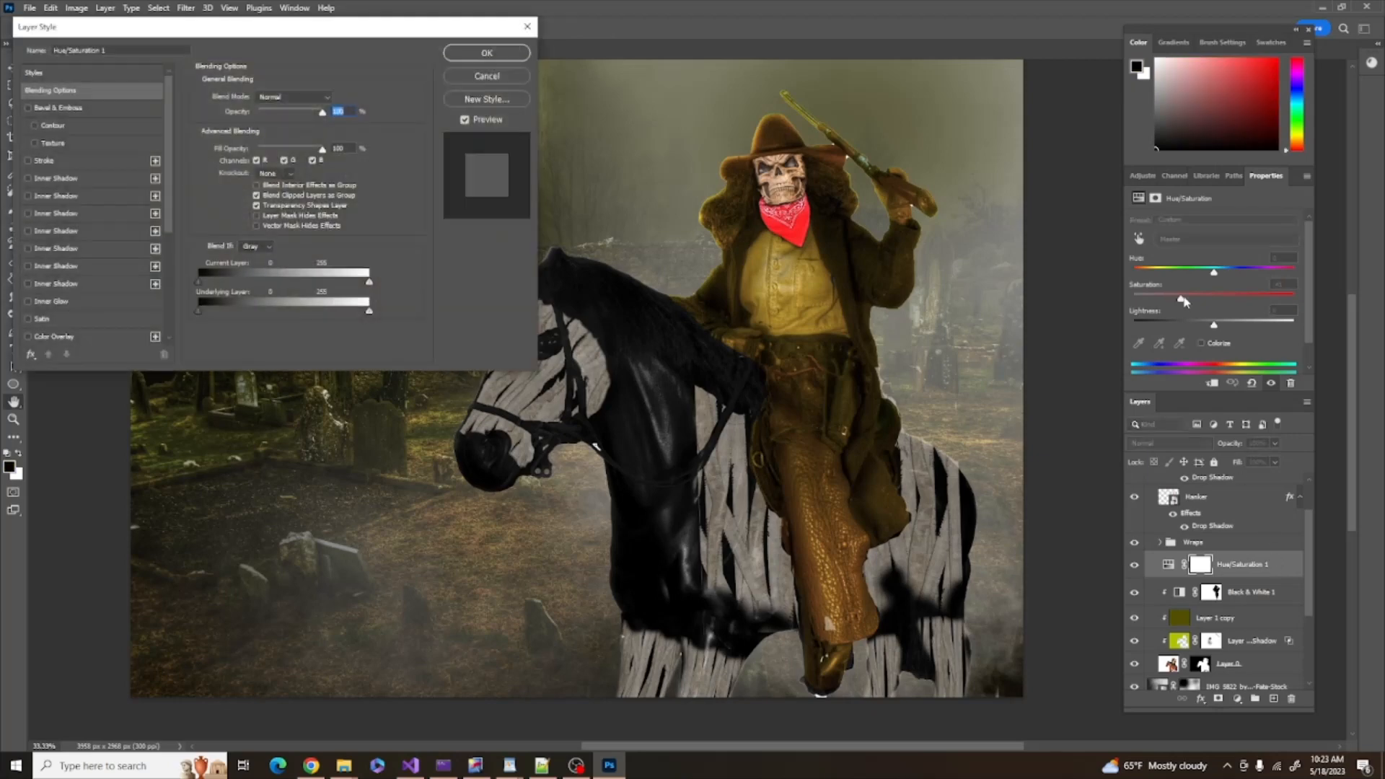
pyautogui.click(514, 78)
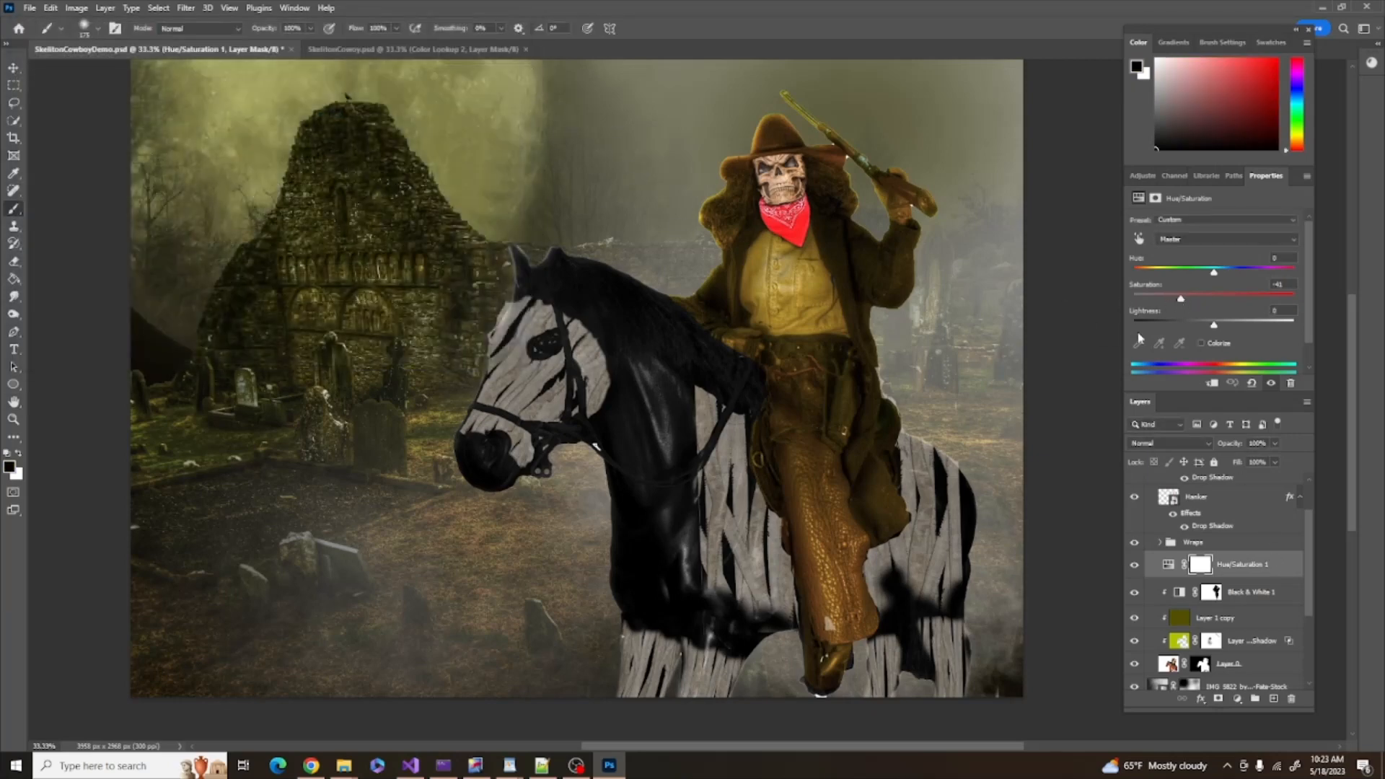
pyautogui.moveTo(1179, 301); pyautogui.dragTo(1168, 303)
# Keep Black & White 1 clipped and clip Hue/Saturation 1 to the rider's layer stack as well
pyautogui.keyDown('alt'); pyautogui.click(1187, 602); pyautogui.keyUp('alt')
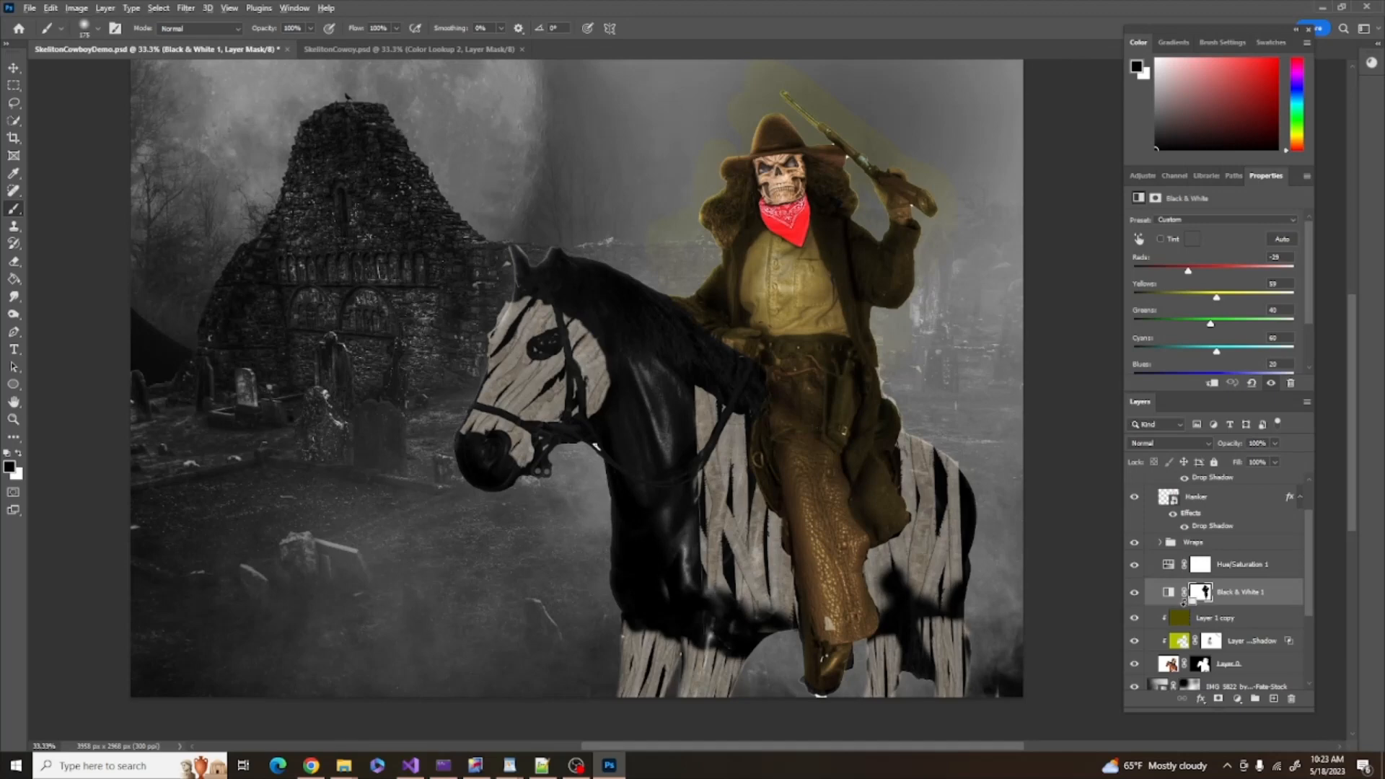
pyautogui.keyDown('alt'); pyautogui.click(1183, 603); pyautogui.keyUp('alt')
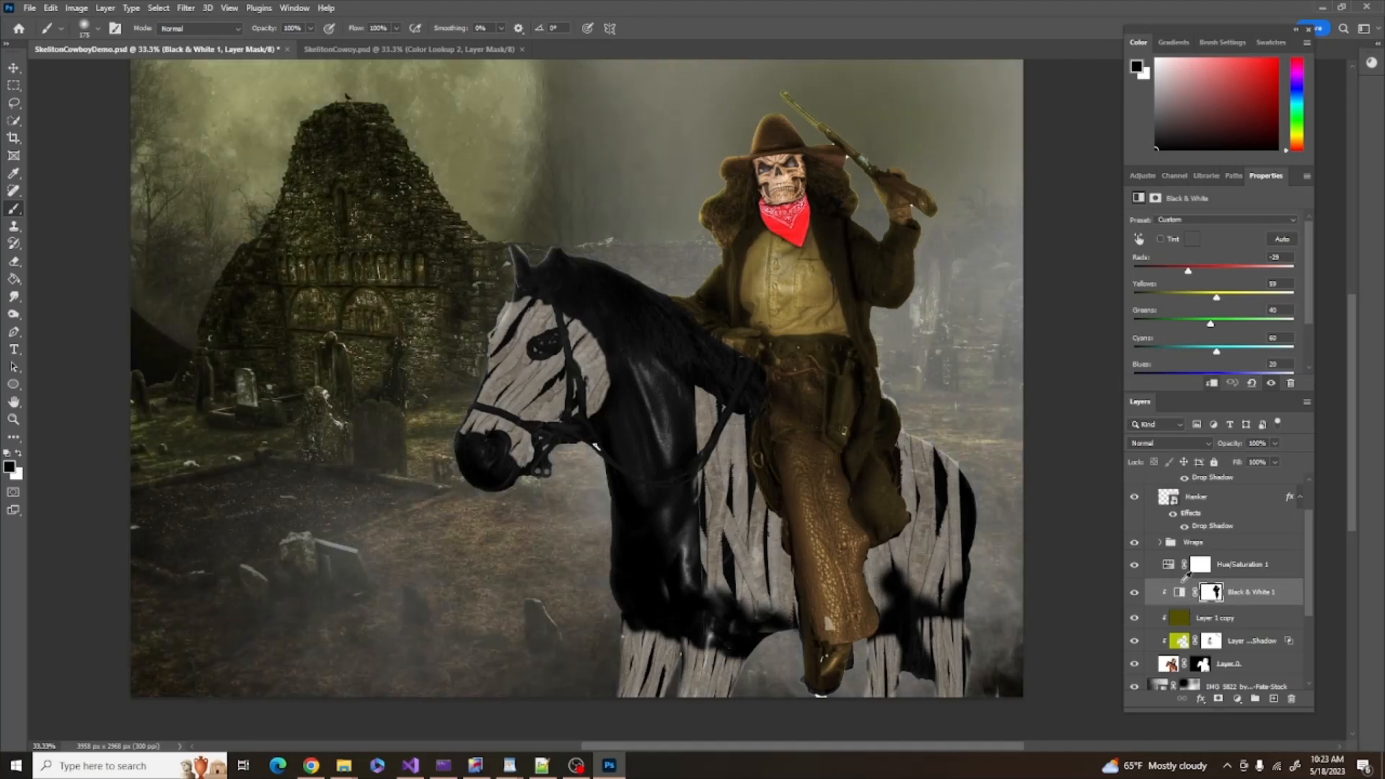
pyautogui.click(1181, 590)
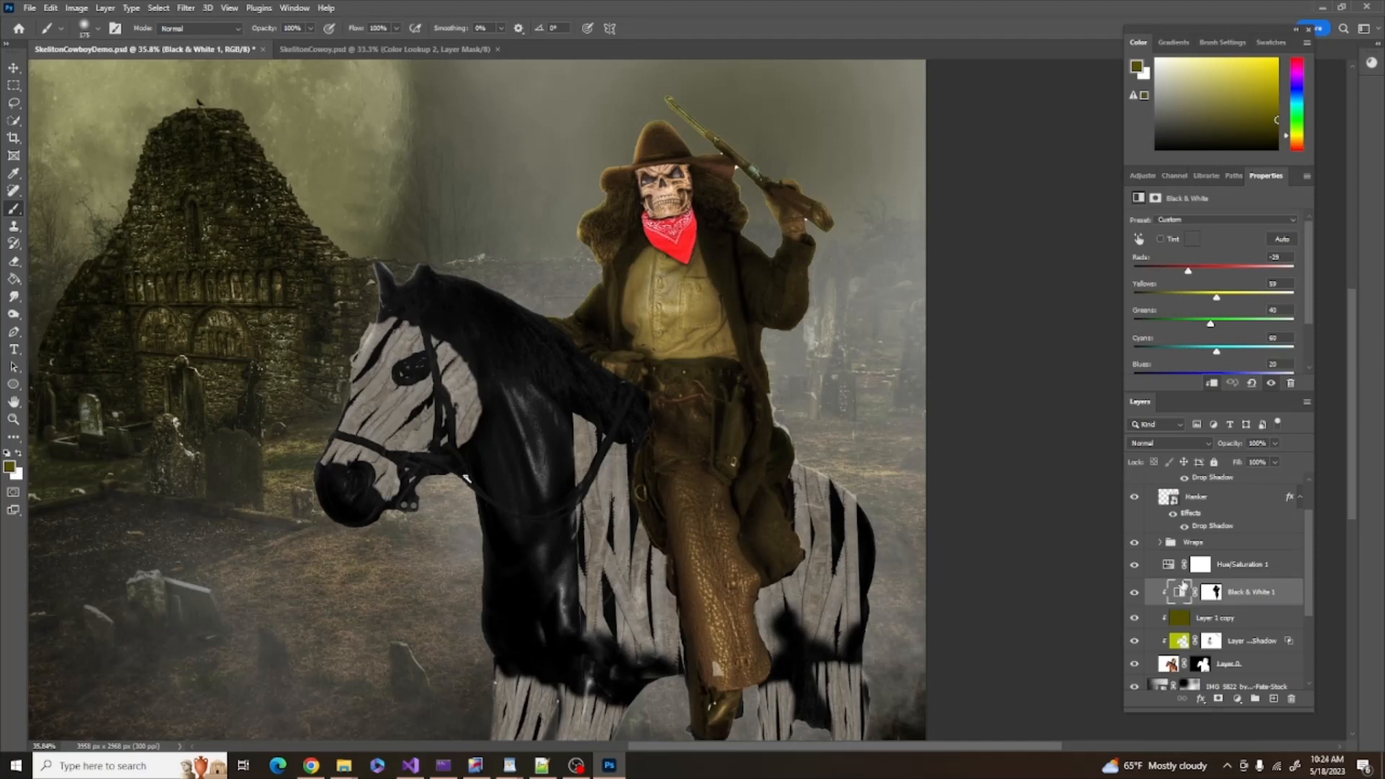
pyautogui.keyDown('alt'); pyautogui.click(1181, 576); pyautogui.keyUp('alt')
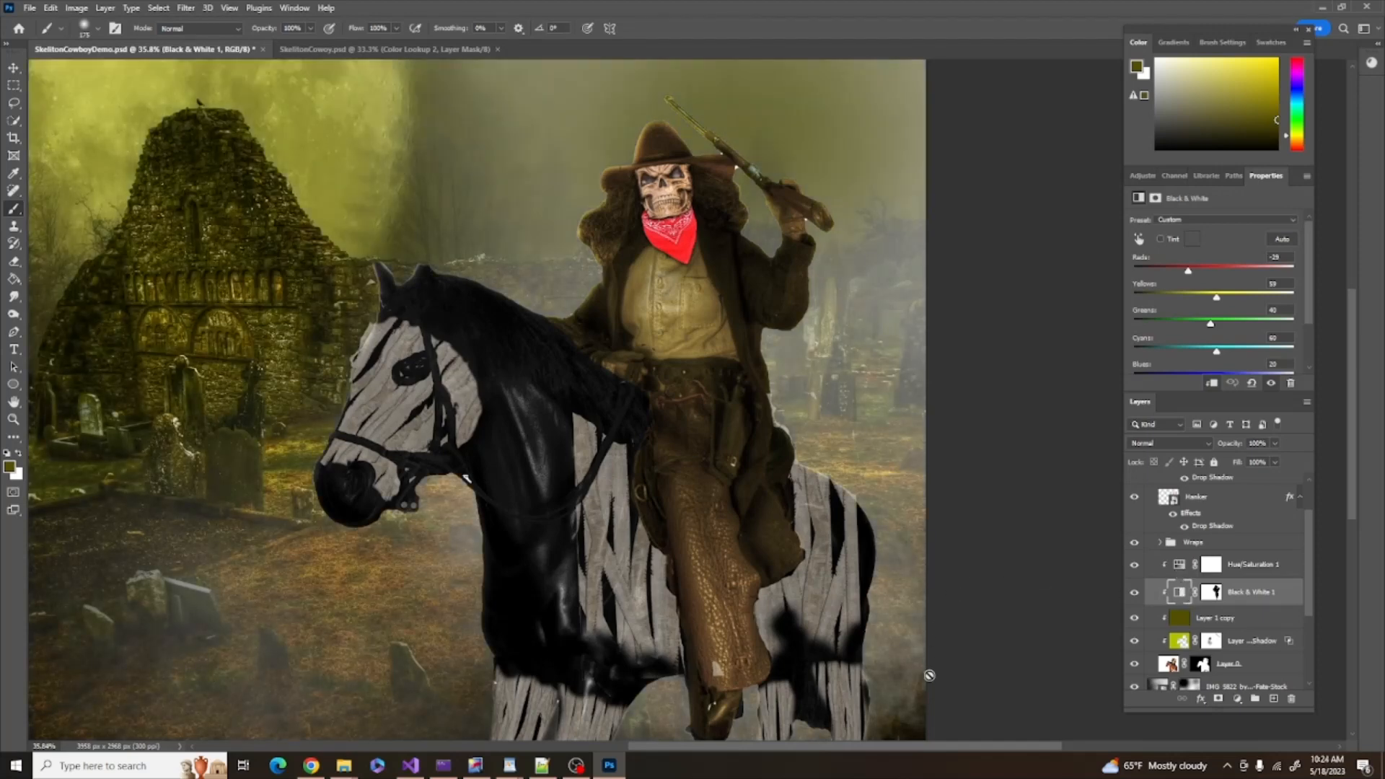
# Collapse the Cowboy layer group
pyautogui.moveTo(916, 749); pyautogui.dragTo(874, 749)
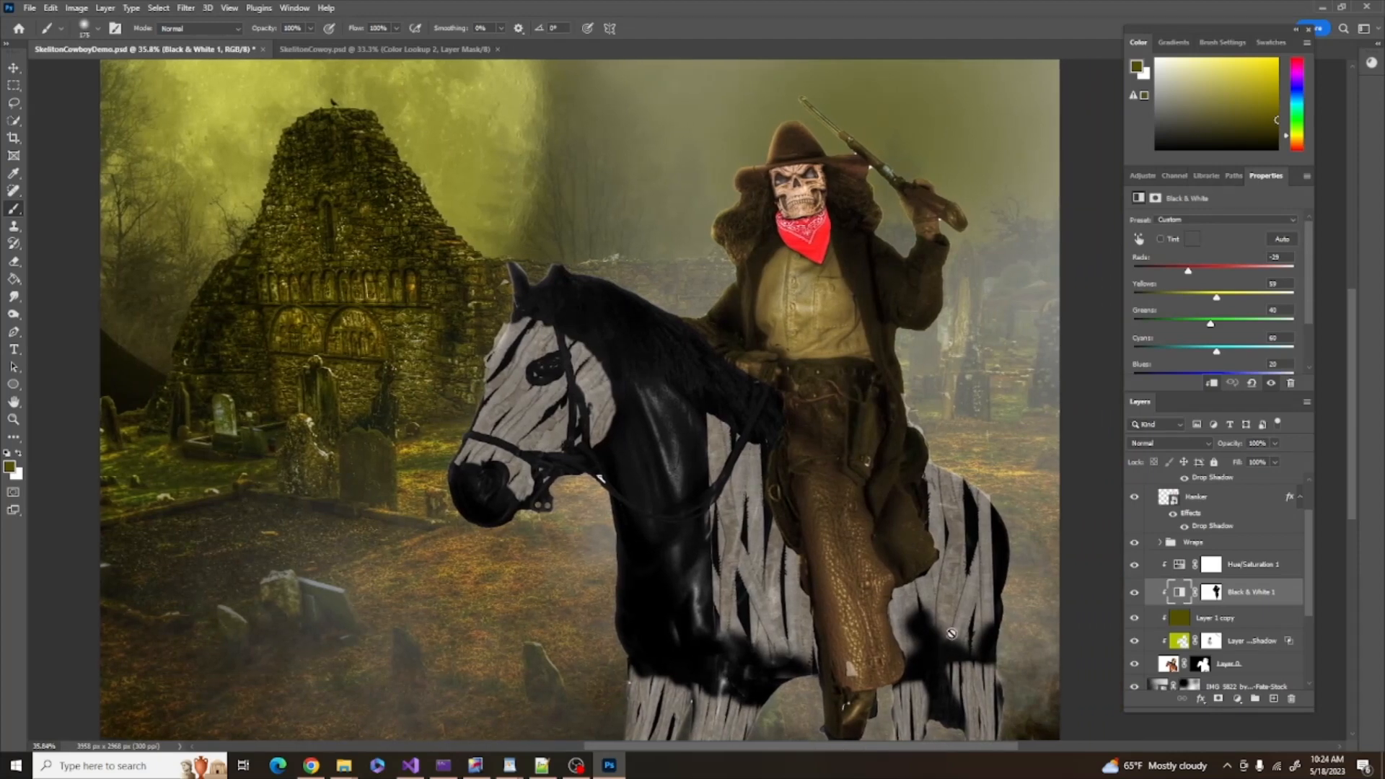
pyautogui.scroll(-2, 968, 600)
pyautogui.scroll(-2, 969, 600)
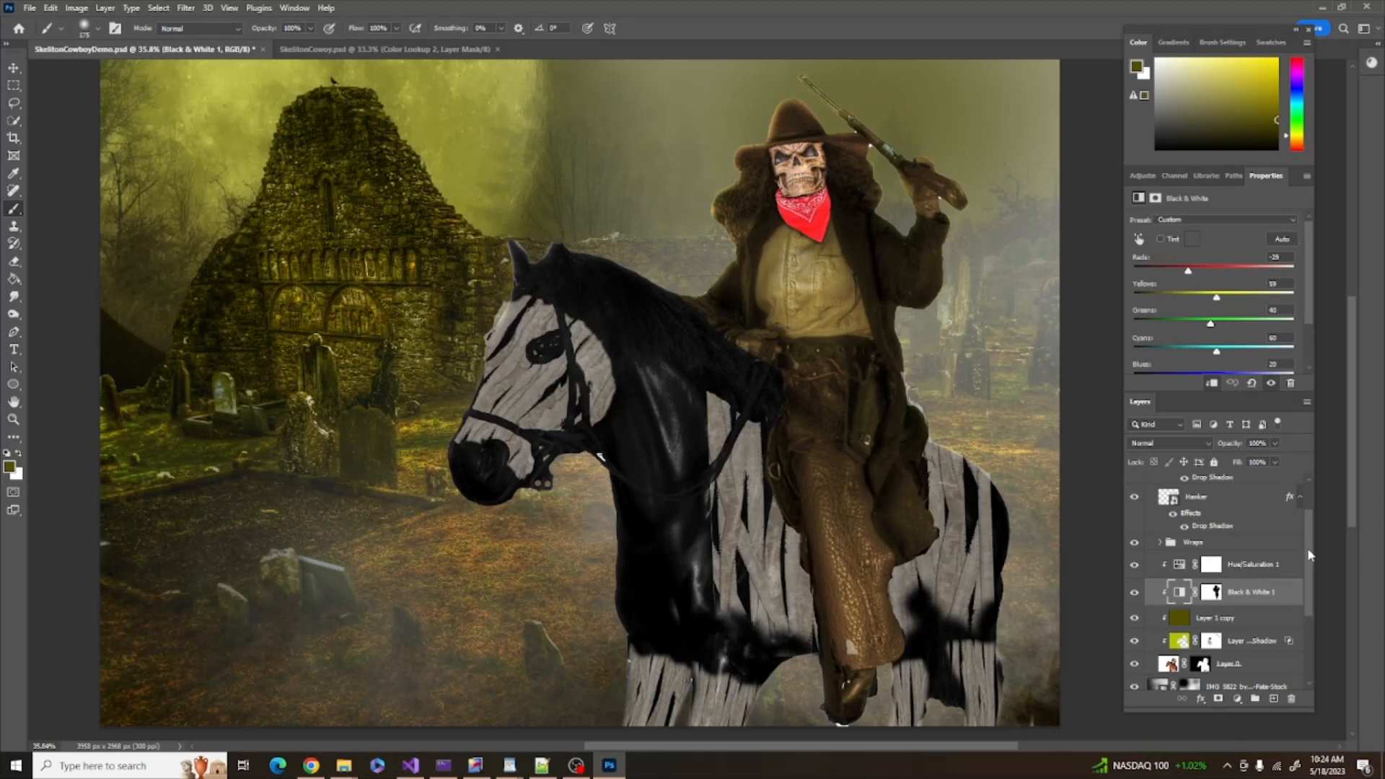
pyautogui.scroll(2, 1311, 553)
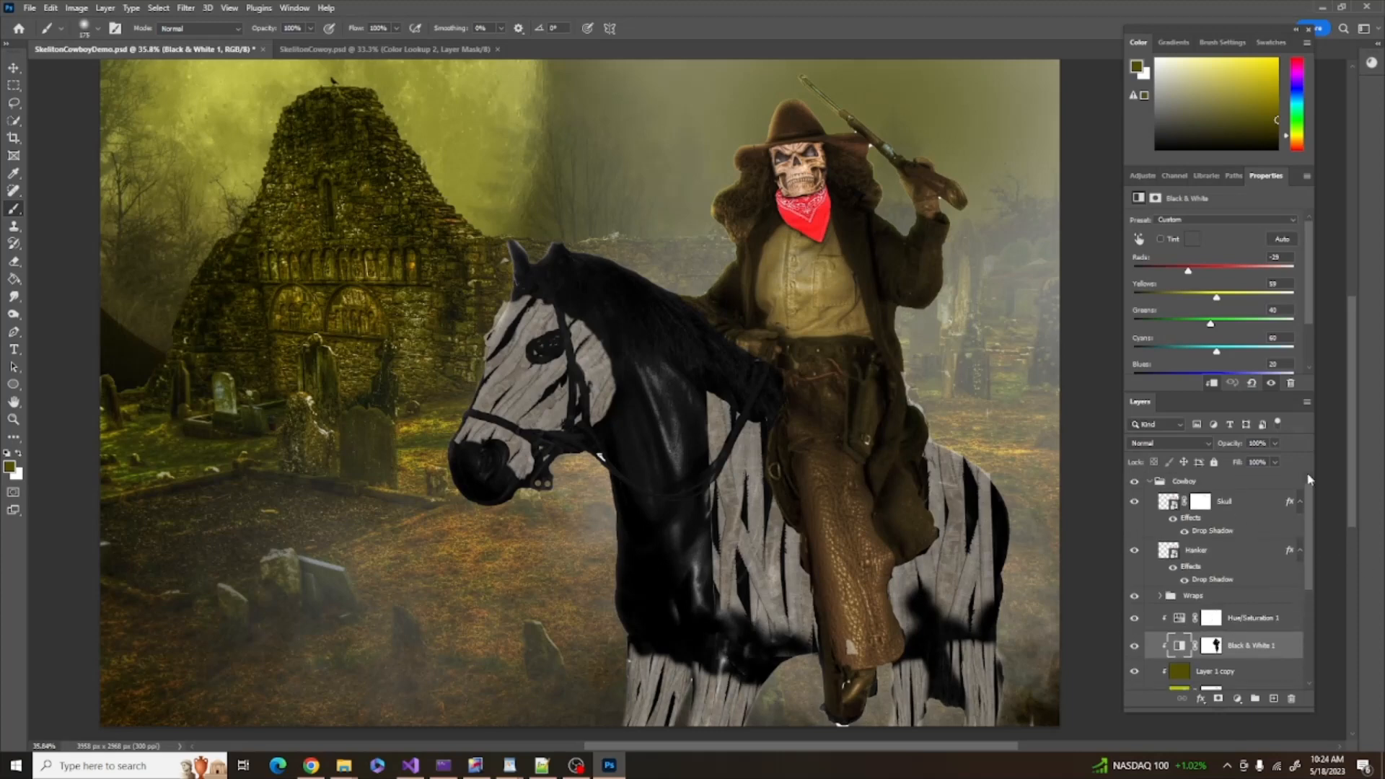
pyautogui.click(1149, 483)
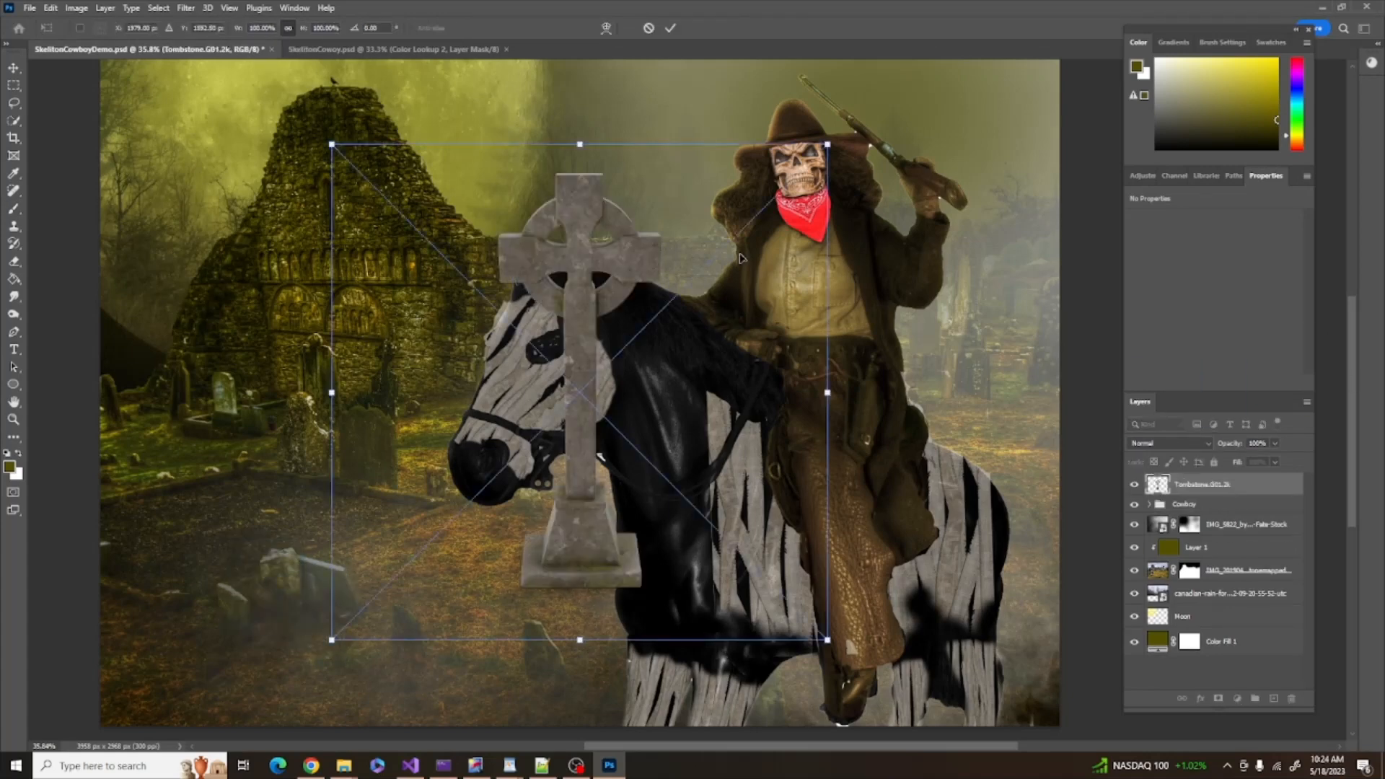
# Enlarge the tombstone layer to about 160% and move it down to the lower-left of the canvas
pyautogui.moveTo(827, 138); pyautogui.dragTo(1122, 92)
pyautogui.scroll(-3, 579, 677)
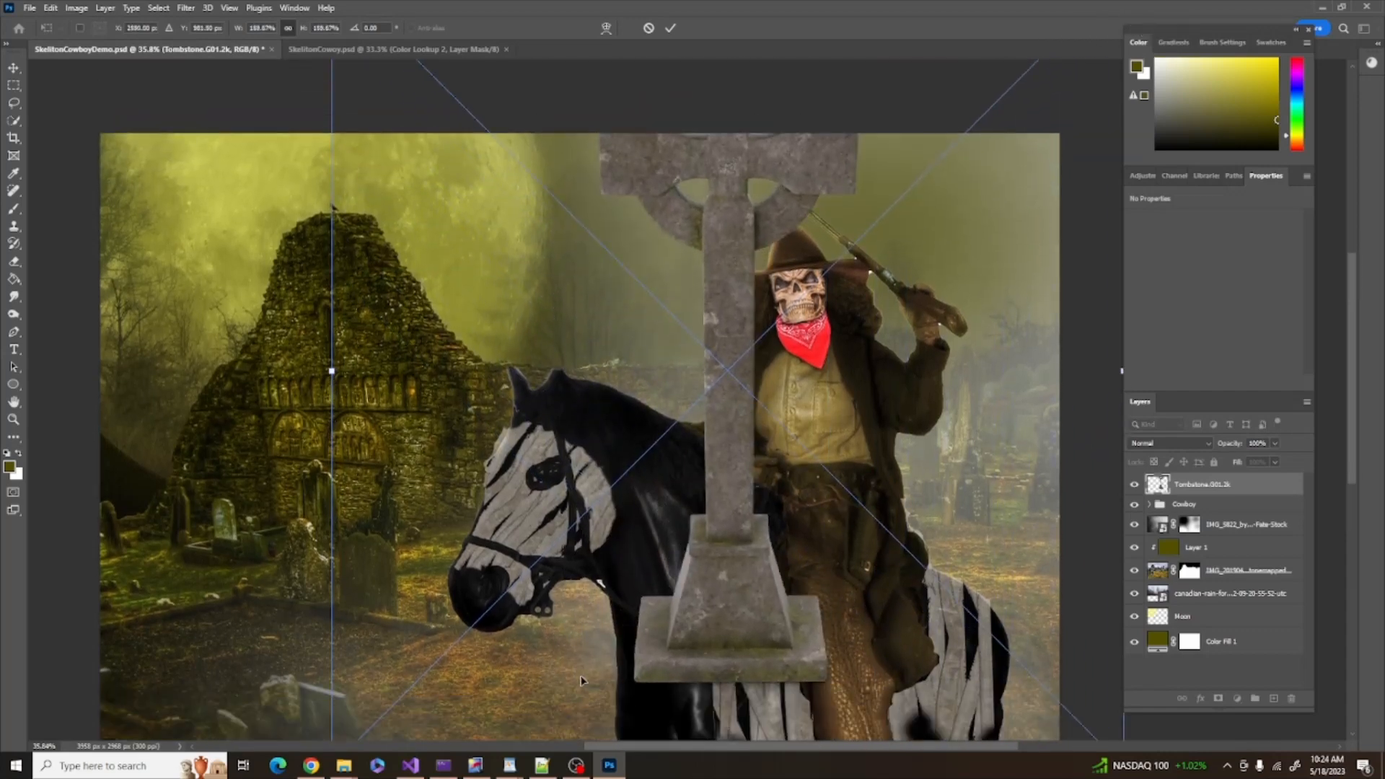
pyautogui.moveTo(619, 476); pyautogui.dragTo(321, 649)
pyautogui.scroll(2, 549, 422)
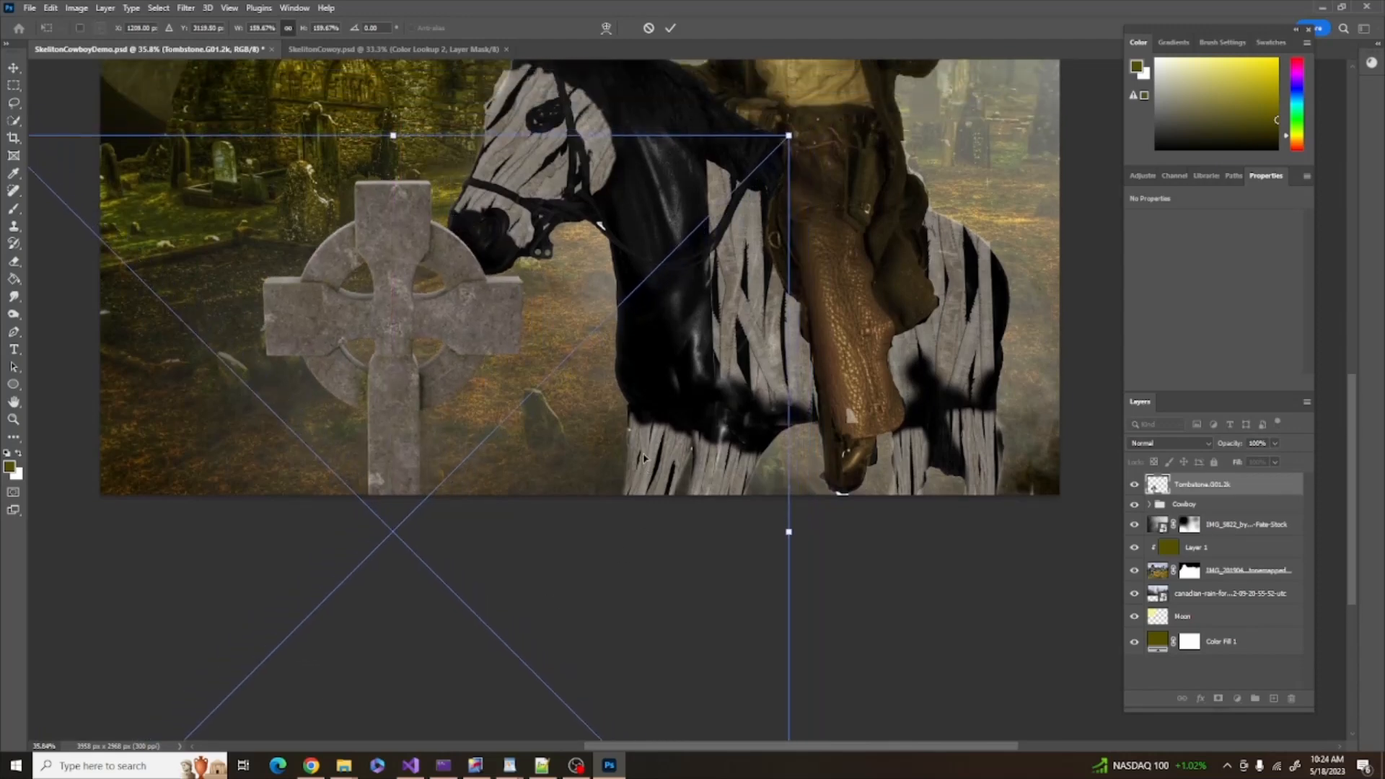
# Rotate the tombstone to about -24.8°, scale it to about 167%, and seat it in the canvas's lower-left corner
pyautogui.moveTo(802, 149); pyautogui.dragTo(519, 222)
pyautogui.moveTo(605, 366); pyautogui.dragTo(502, 440)
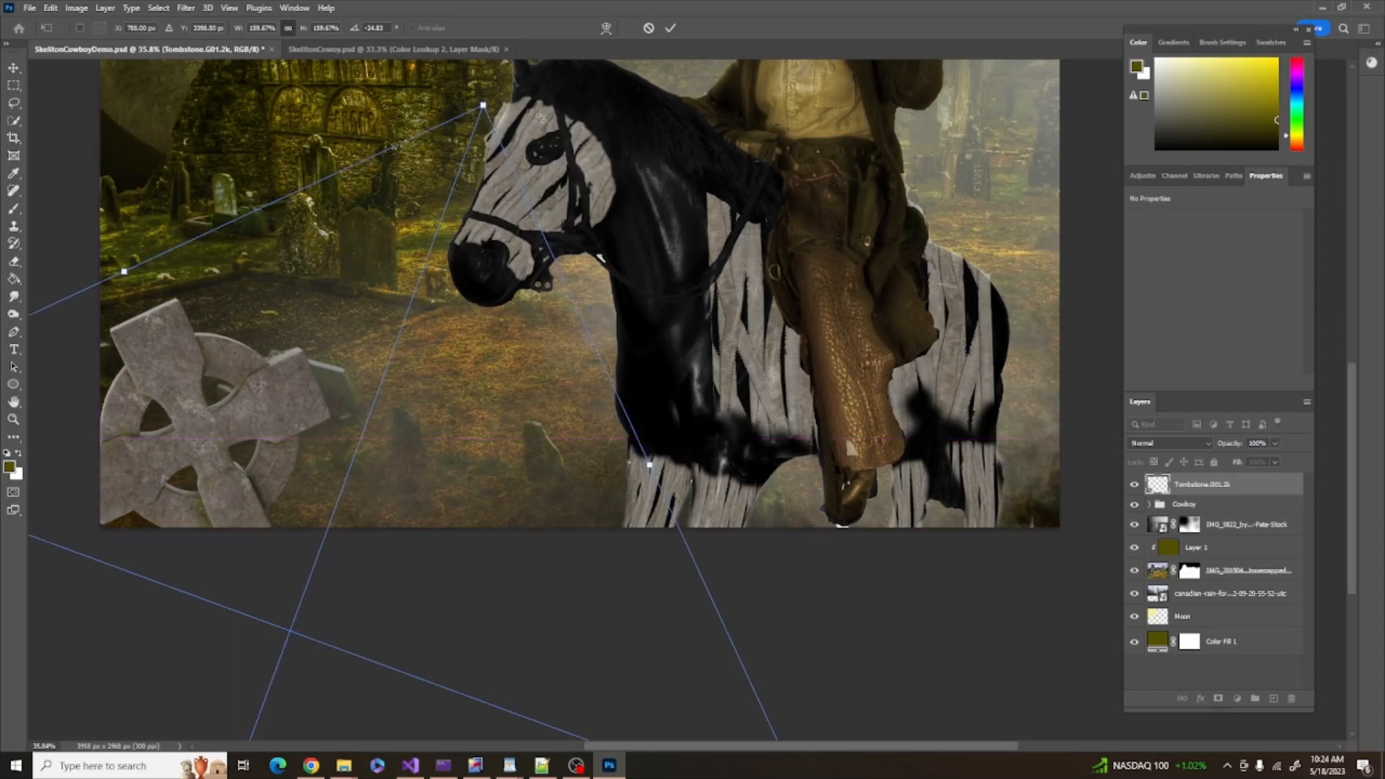
pyautogui.moveTo(483, 106); pyautogui.dragTo(545, 78)
pyautogui.moveTo(532, 359); pyautogui.dragTo(526, 384)
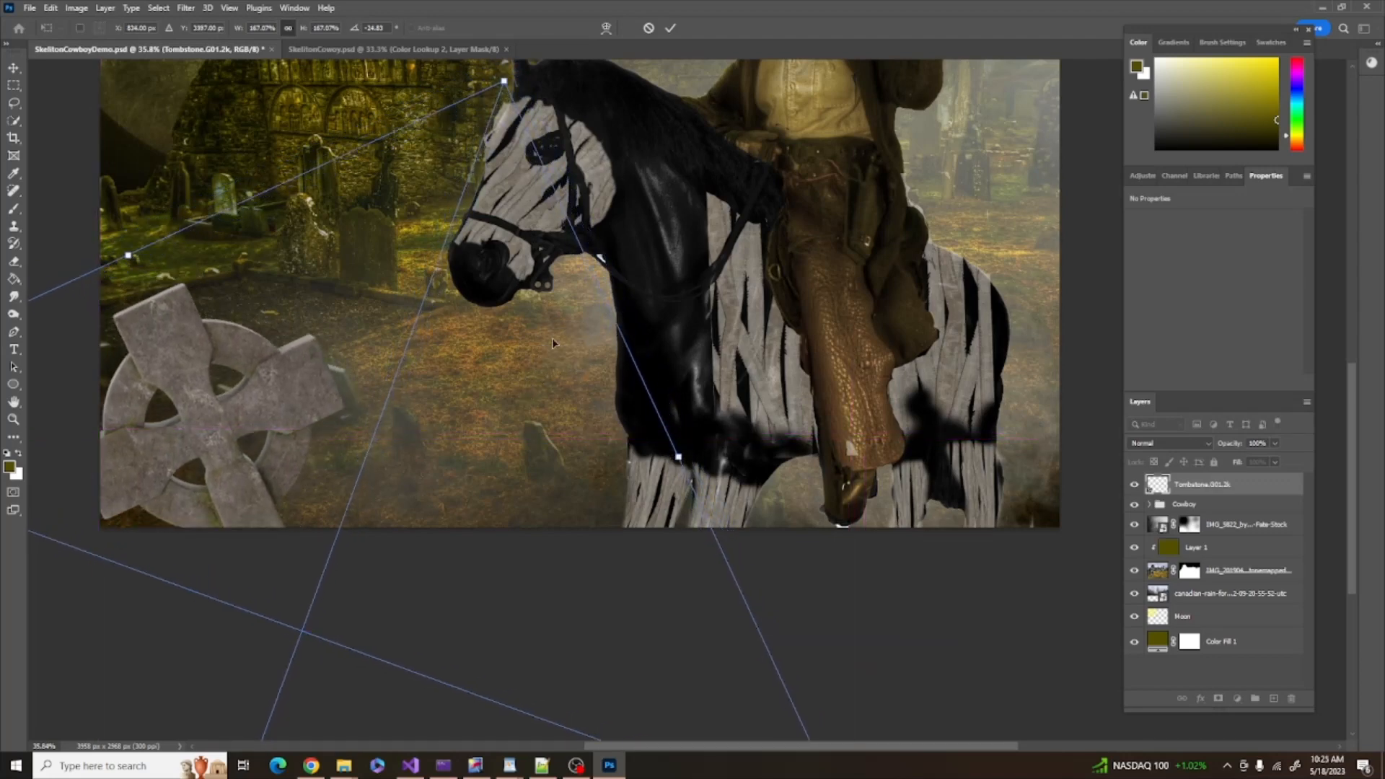
pyautogui.click(669, 29)
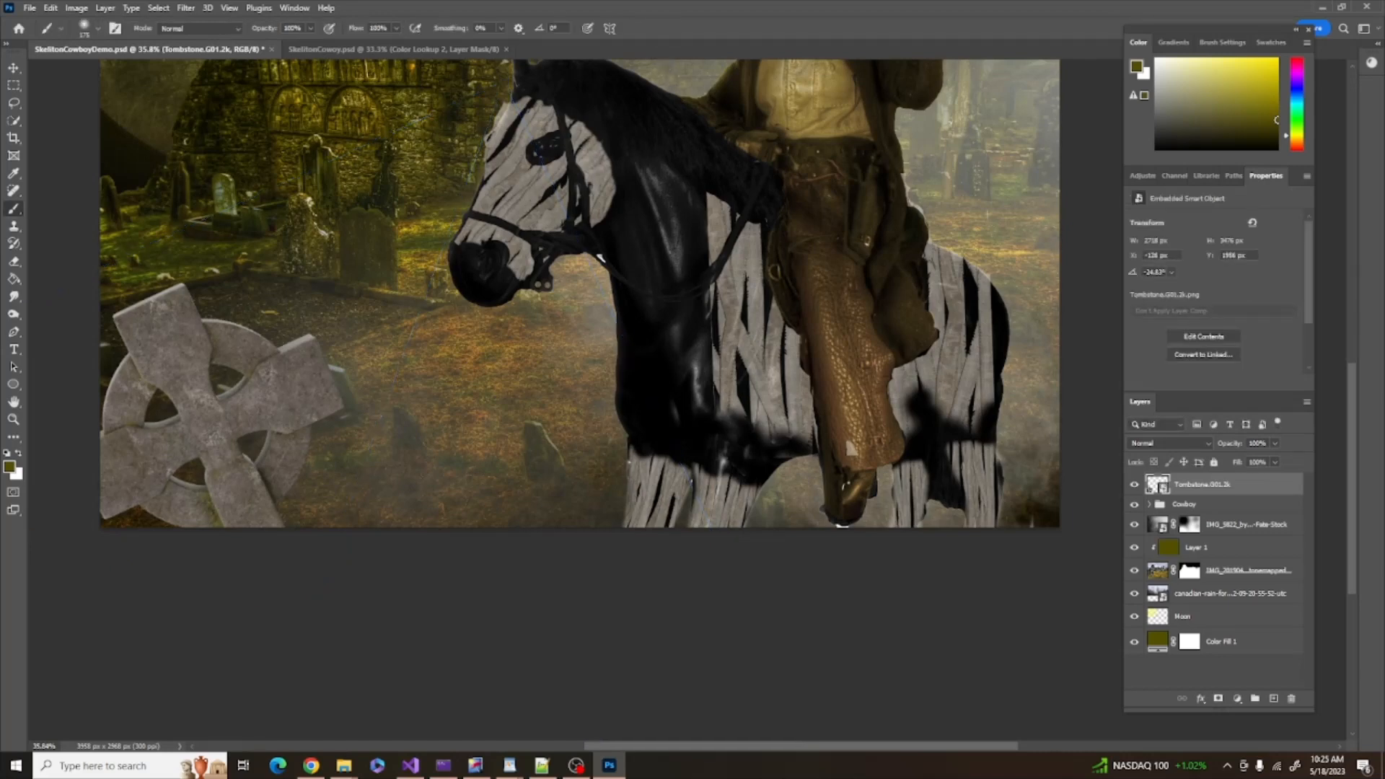
# Place the raven image in the composite so that it perches on top of the tilted tombstone
pyautogui.moveTo(1322, 339); pyautogui.dragTo(324, 348)
pyautogui.moveTo(479, 326); pyautogui.dragTo(150, 291)
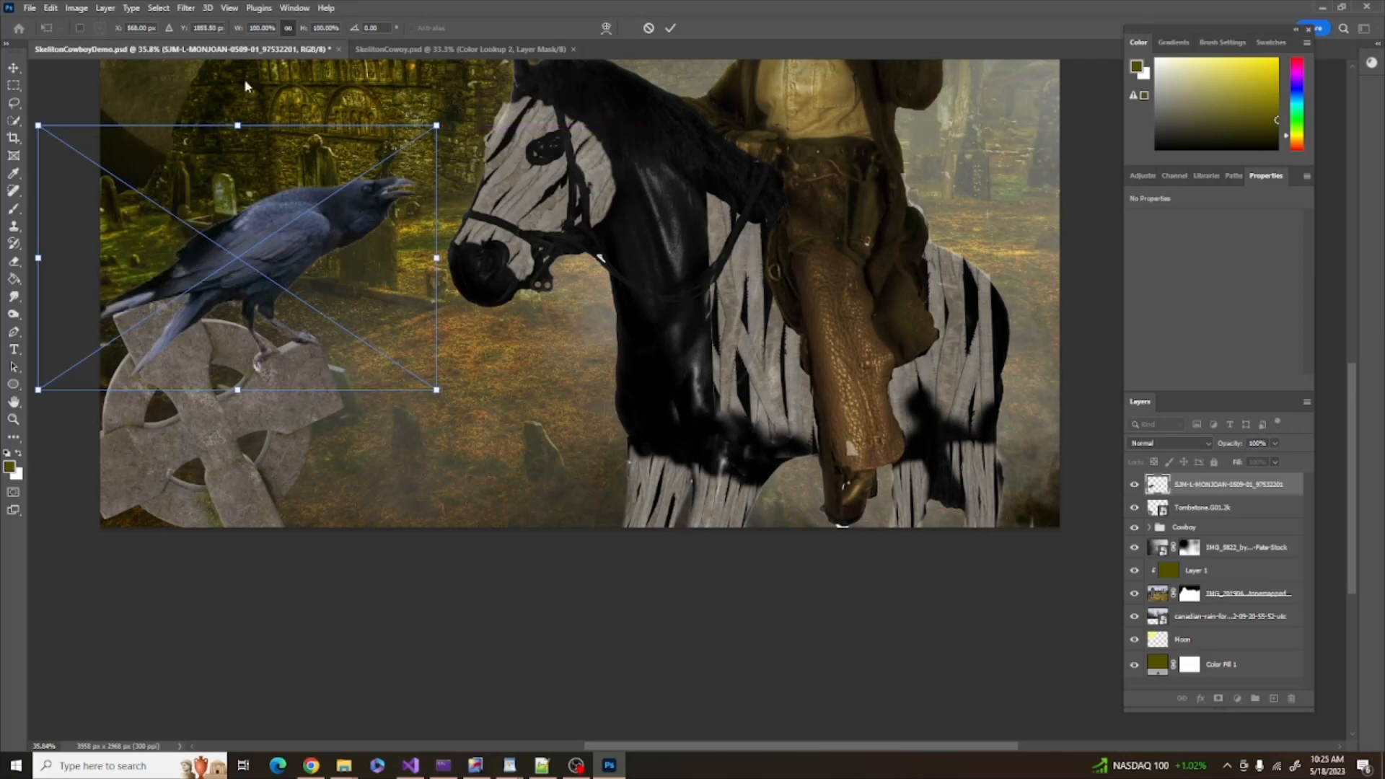
pyautogui.click(668, 29)
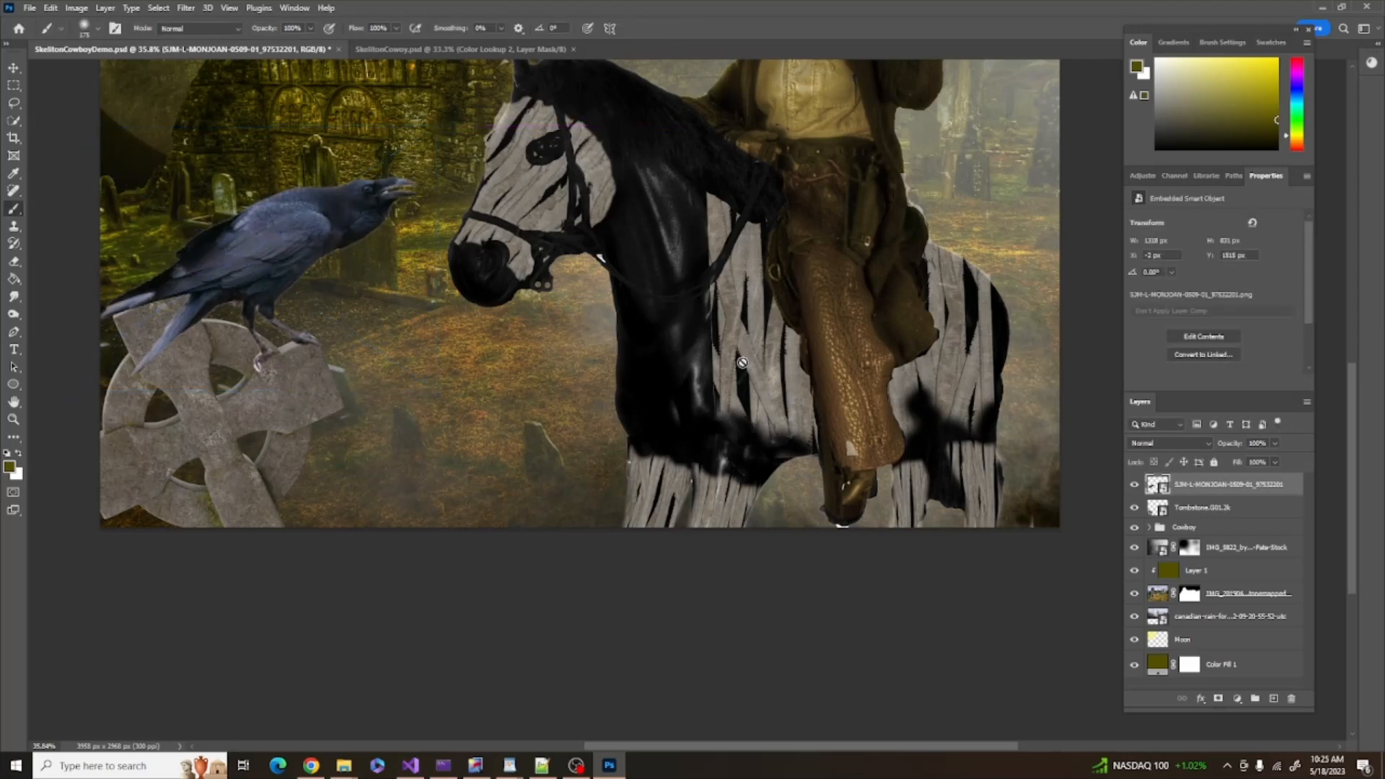
# Add a Drop Shadow effect to the raven layer and slightly increase the shadow's distance
pyautogui.rightClick(1288, 483)
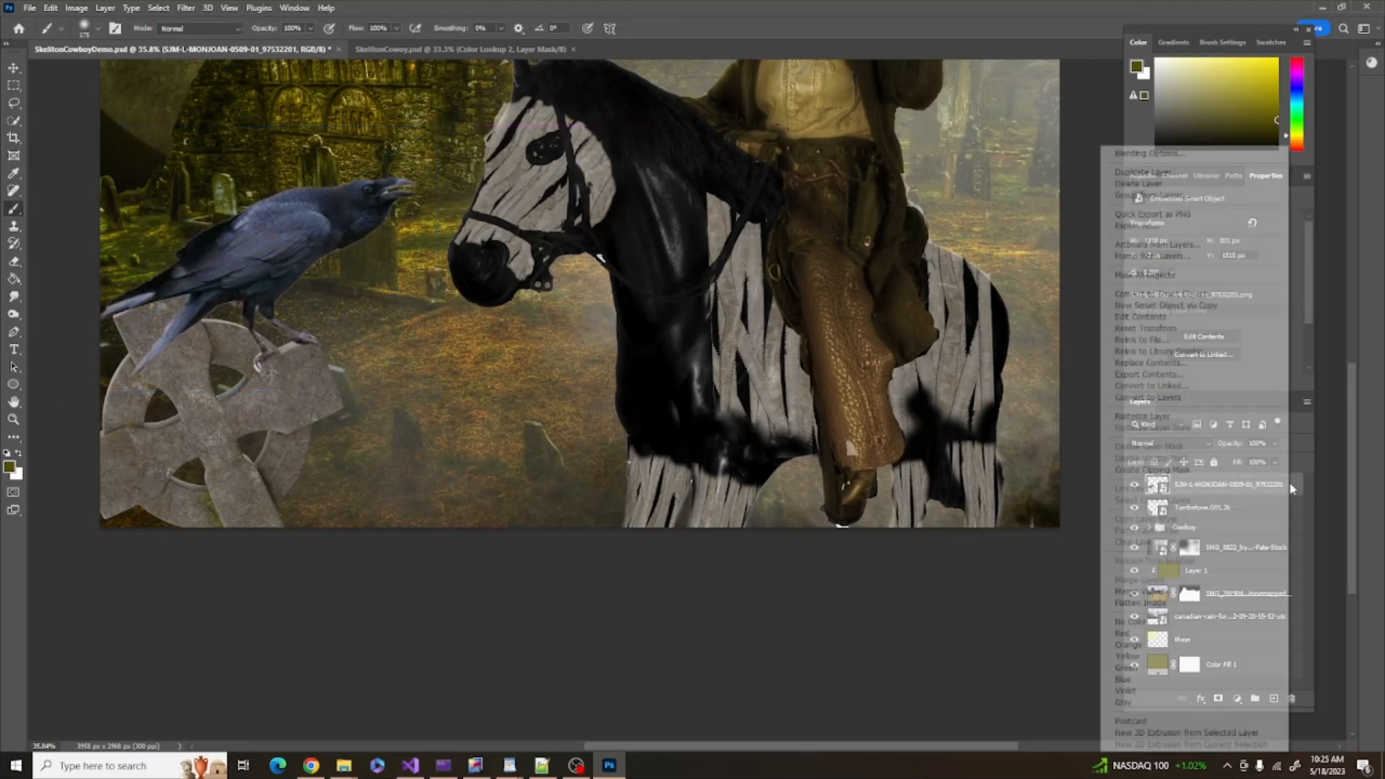
pyautogui.click(1134, 154)
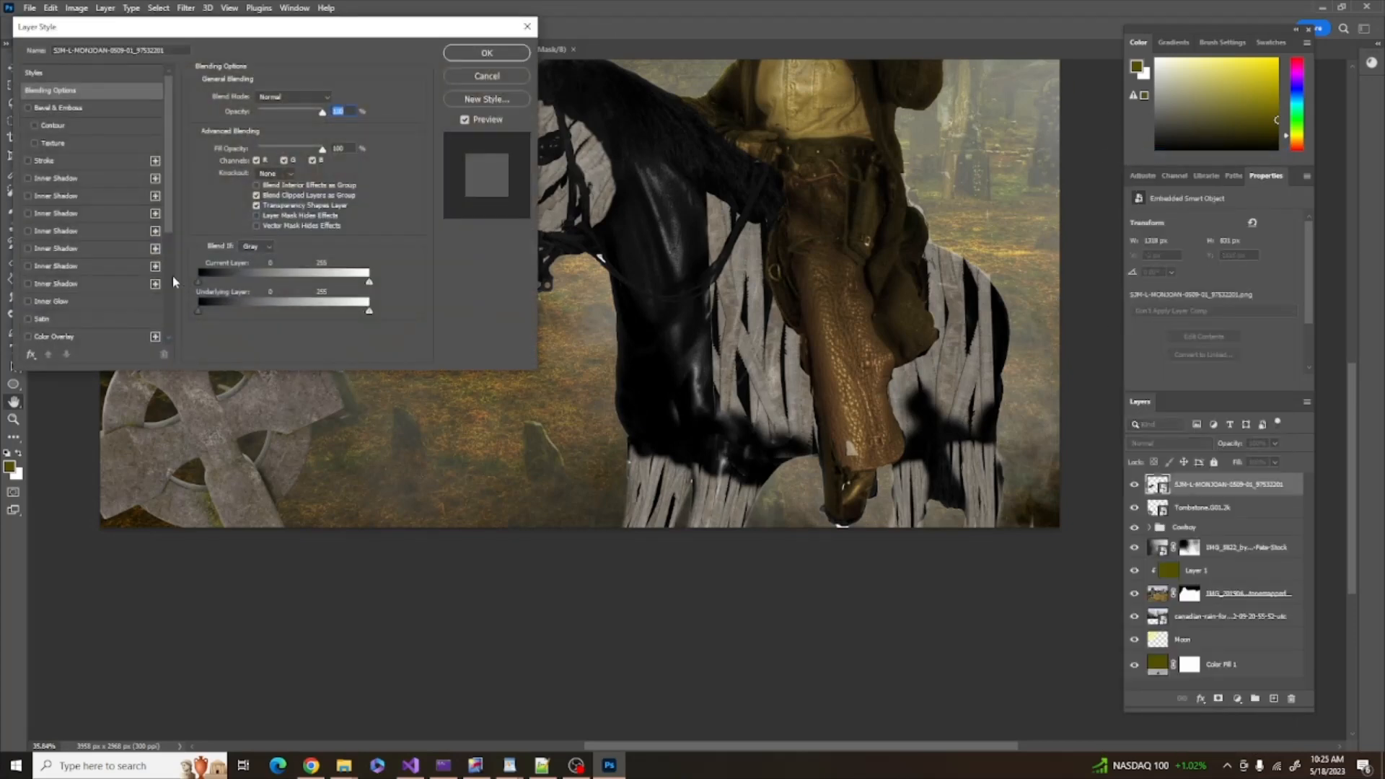
pyautogui.moveTo(169, 197); pyautogui.dragTo(172, 348)
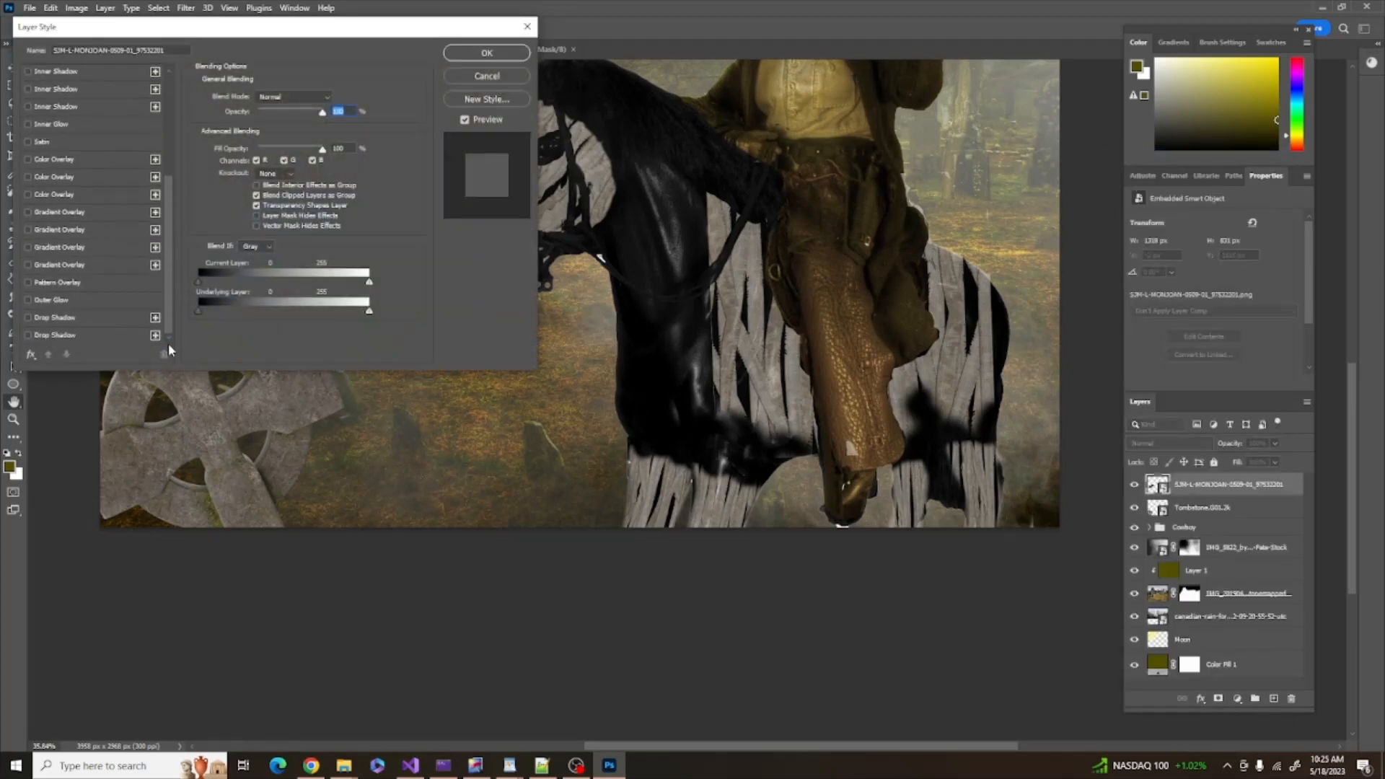
pyautogui.click(29, 317)
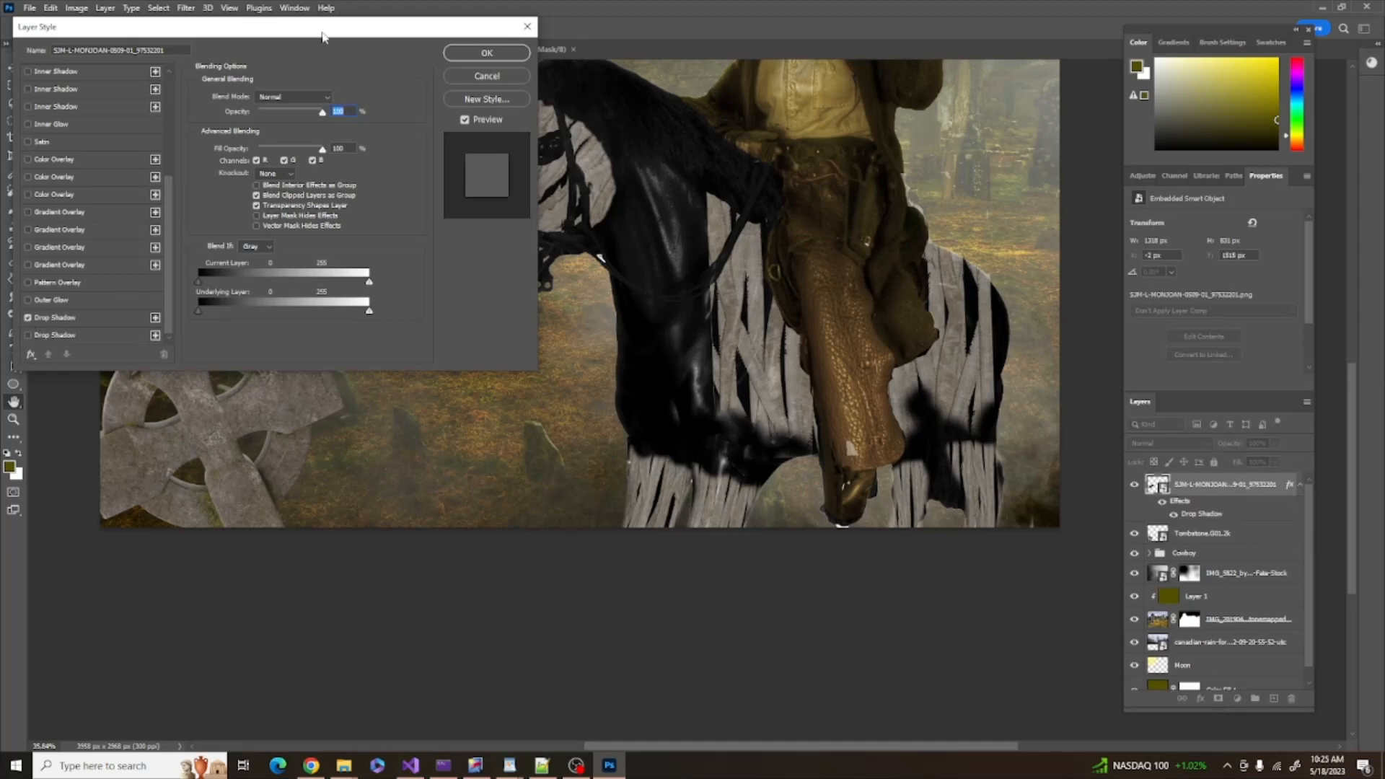
pyautogui.moveTo(324, 31); pyautogui.dragTo(965, 49)
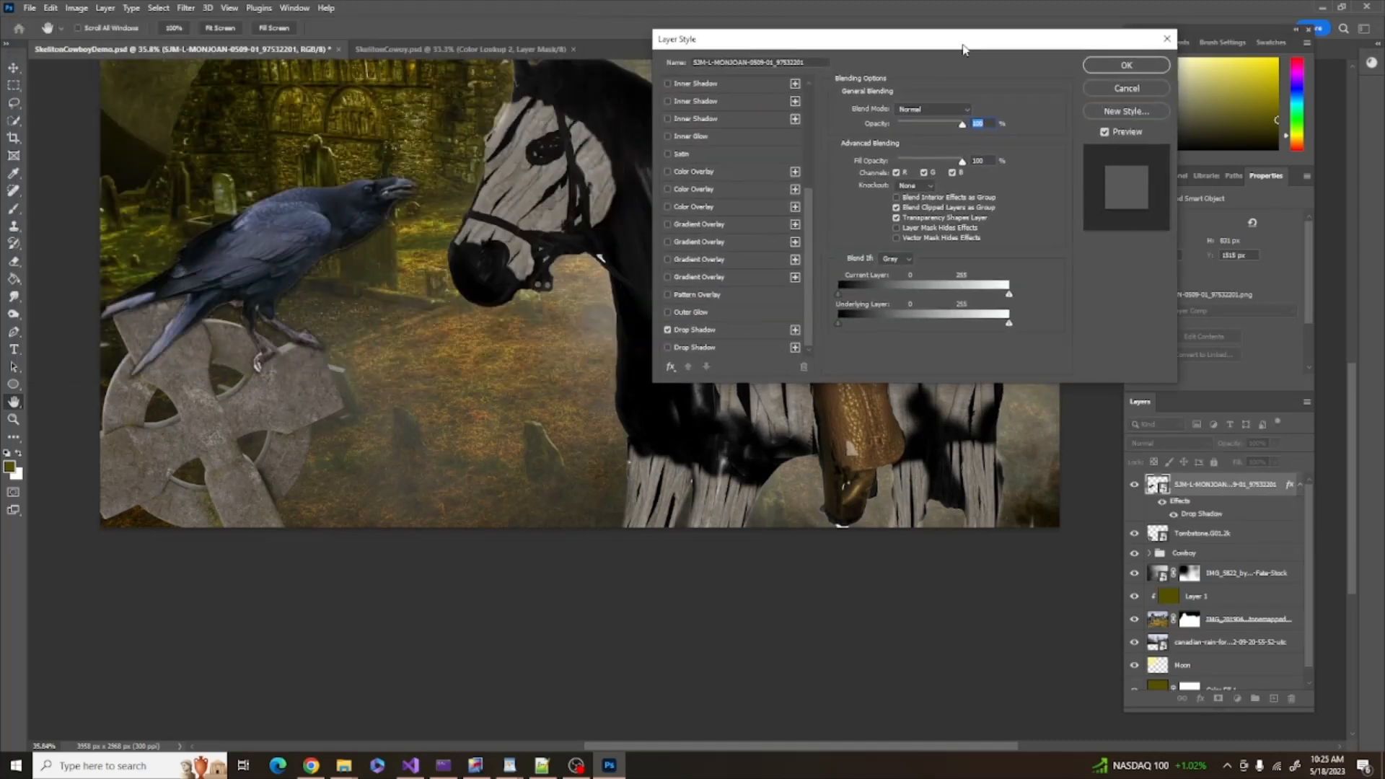
pyautogui.click(705, 332)
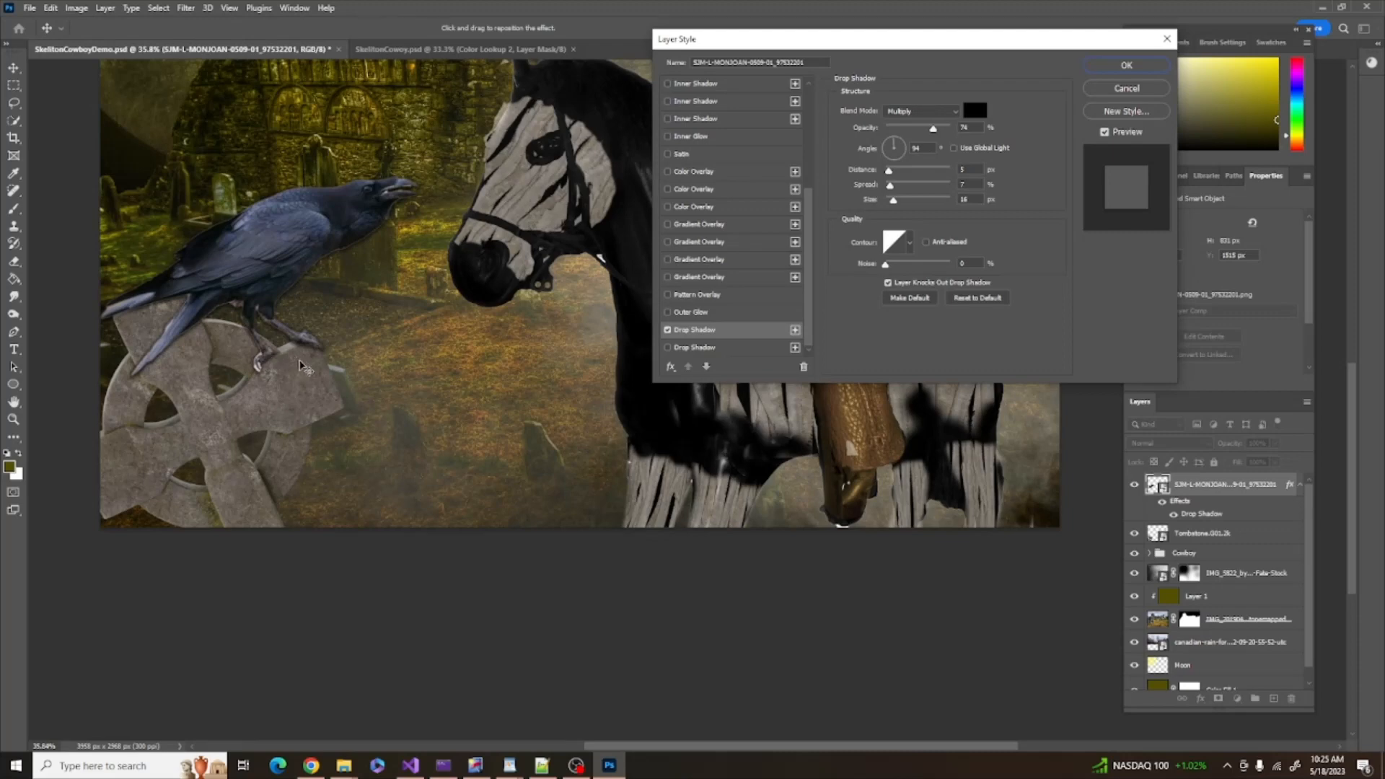
pyautogui.moveTo(897, 171); pyautogui.dragTo(893, 175)
pyautogui.moveTo(892, 173); pyautogui.dragTo(892, 173)
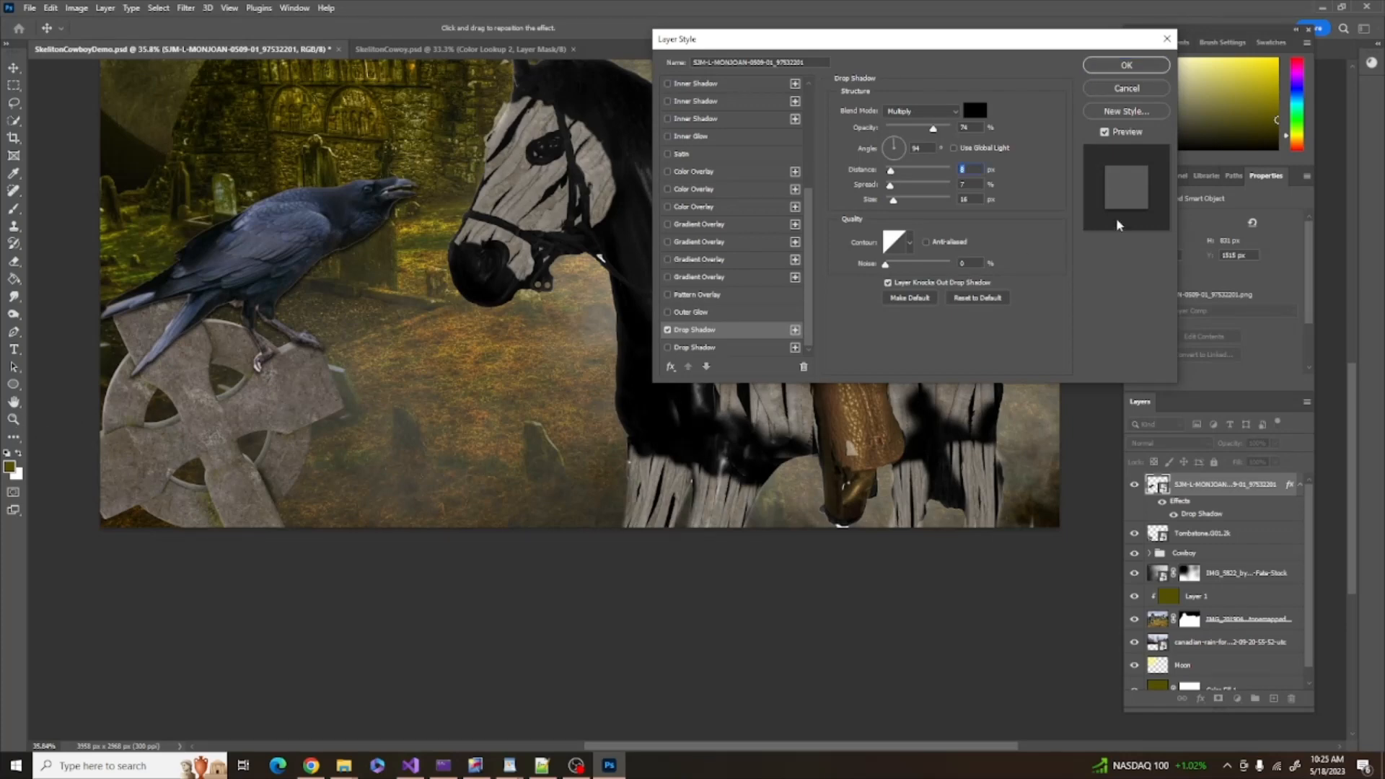
pyautogui.click(1128, 67)
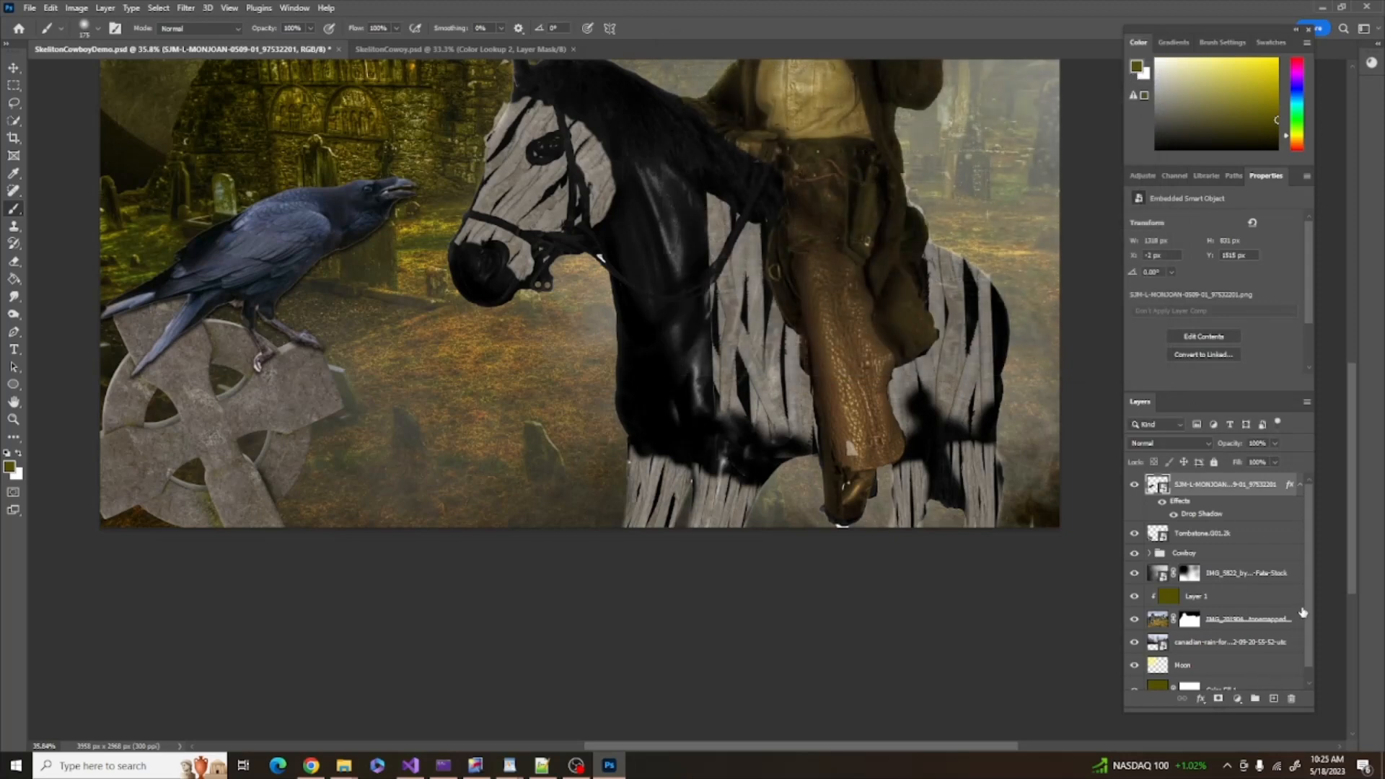
# Duplicate the olive Layer 1 and move the copy to the top of the layer stack
pyautogui.moveTo(1308, 609); pyautogui.dragTo(1275, 693)
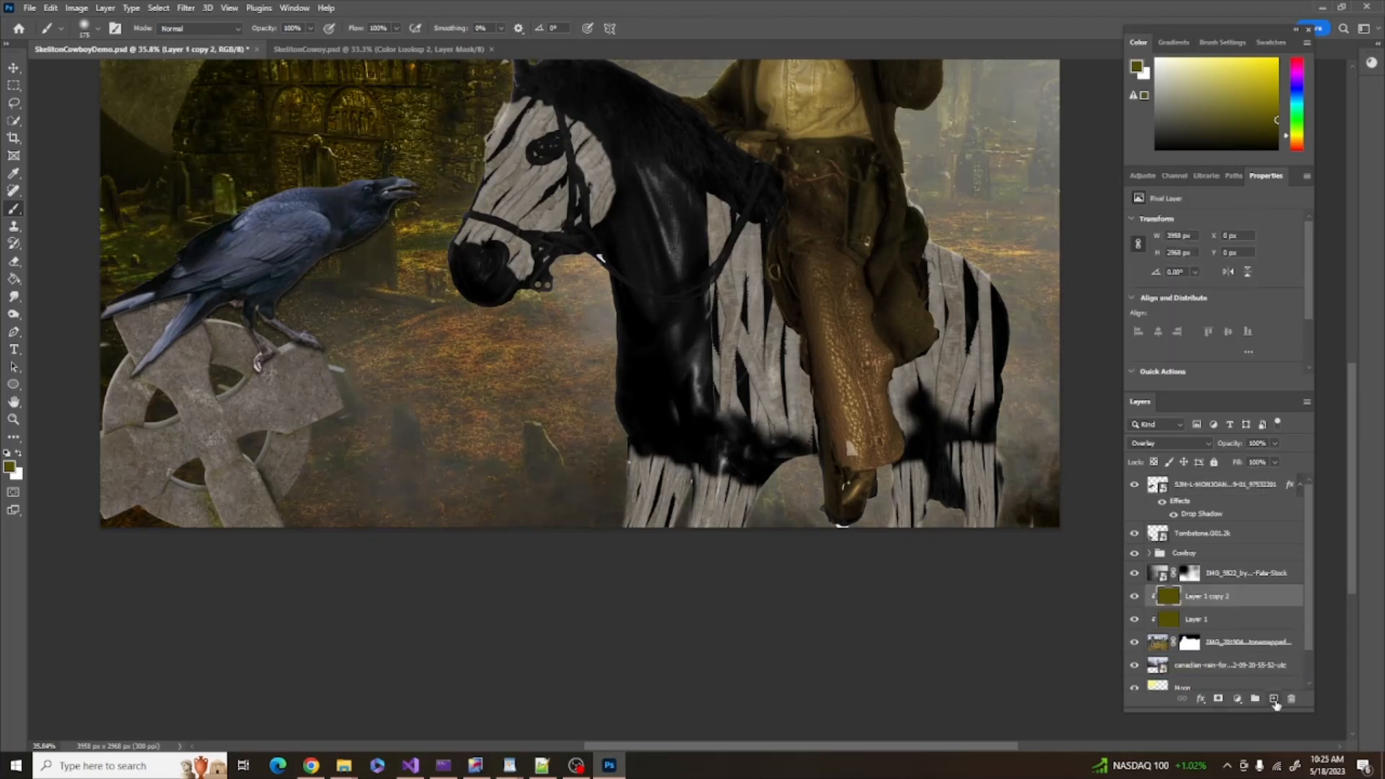
pyautogui.moveTo(1172, 599); pyautogui.dragTo(1173, 480)
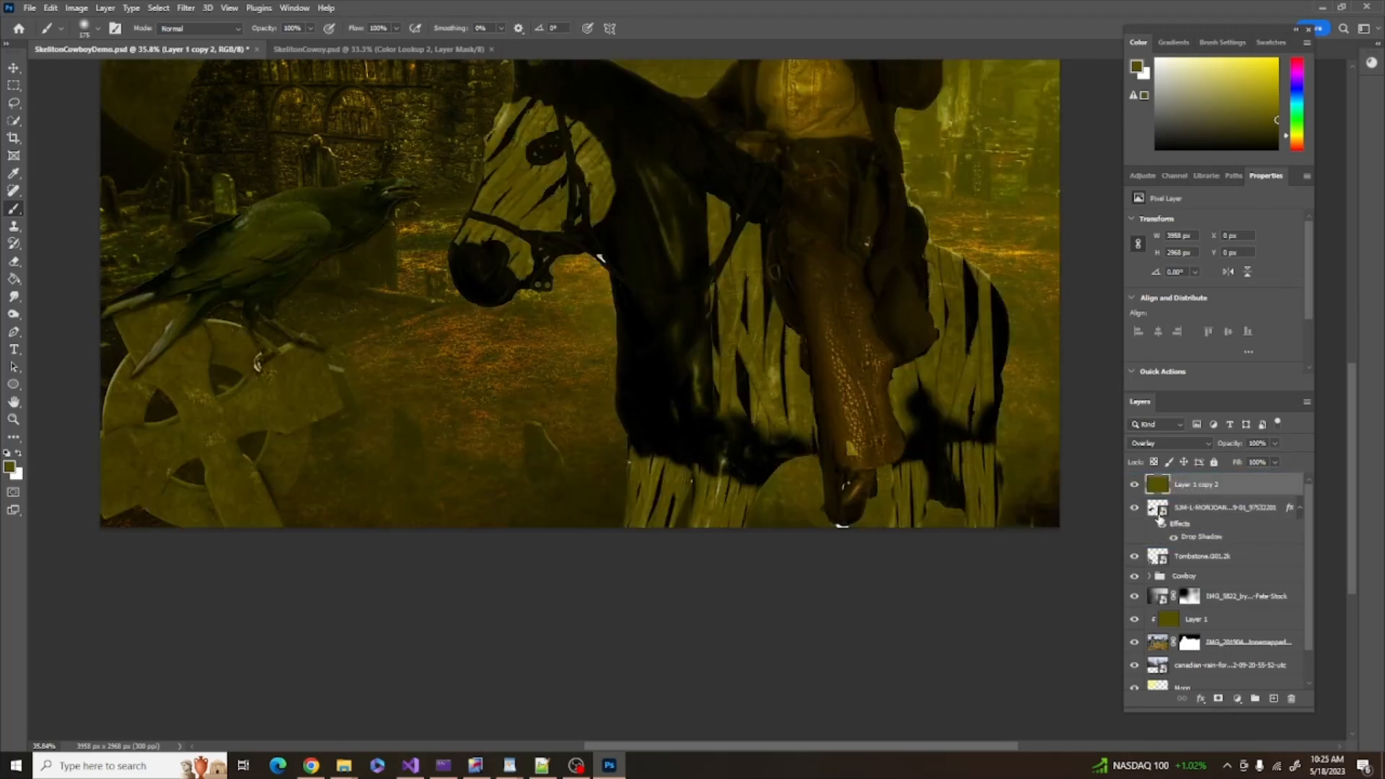
# Group the raven and tombstone layers and clip the olive Layer 1 copy 2 to that group
pyautogui.click(1155, 516)
pyautogui.keyDown('shift'); pyautogui.click(1162, 558); pyautogui.keyUp('shift')
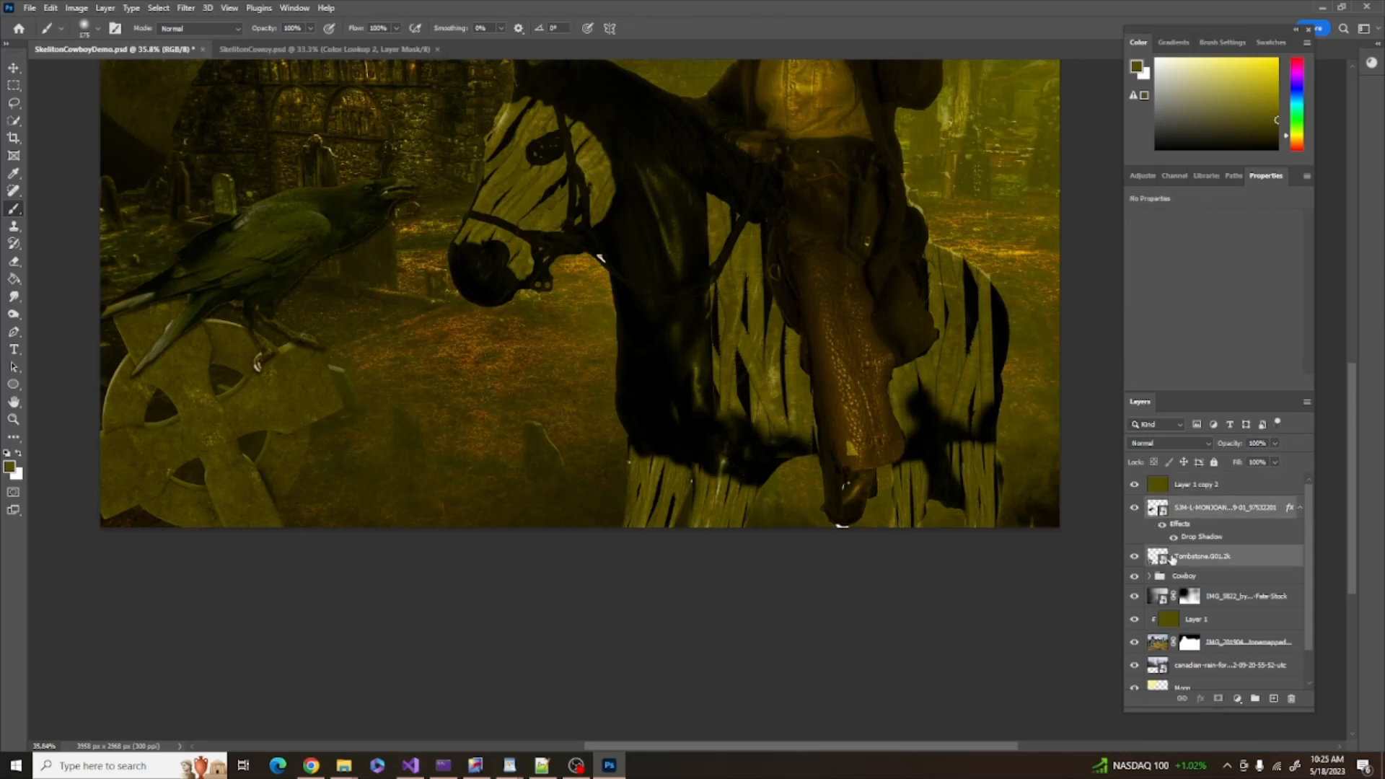
pyautogui.hotkey('ctrl', 'g')
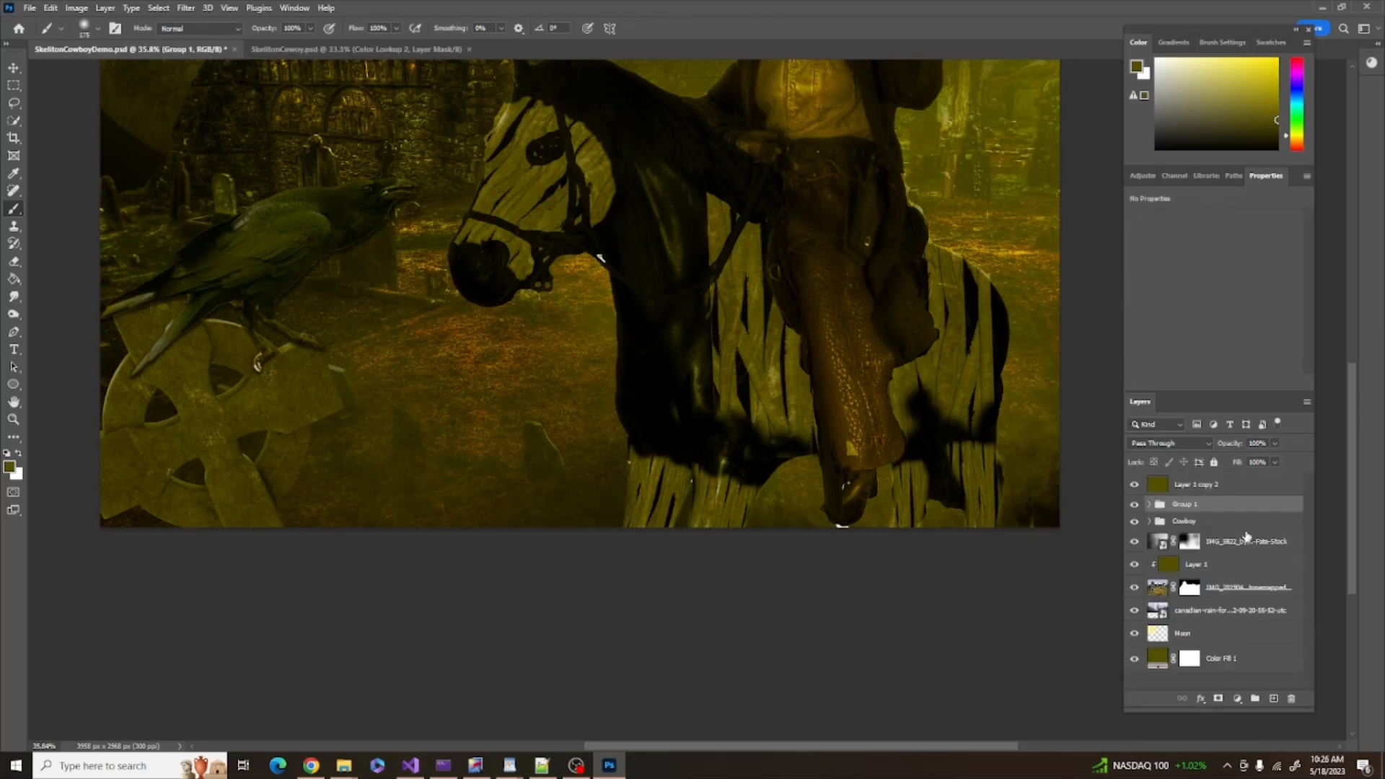
pyautogui.moveTo(1164, 505); pyautogui.dragTo(1155, 493)
pyautogui.keyDown('alt'); pyautogui.click(1155, 493); pyautogui.keyUp('alt')
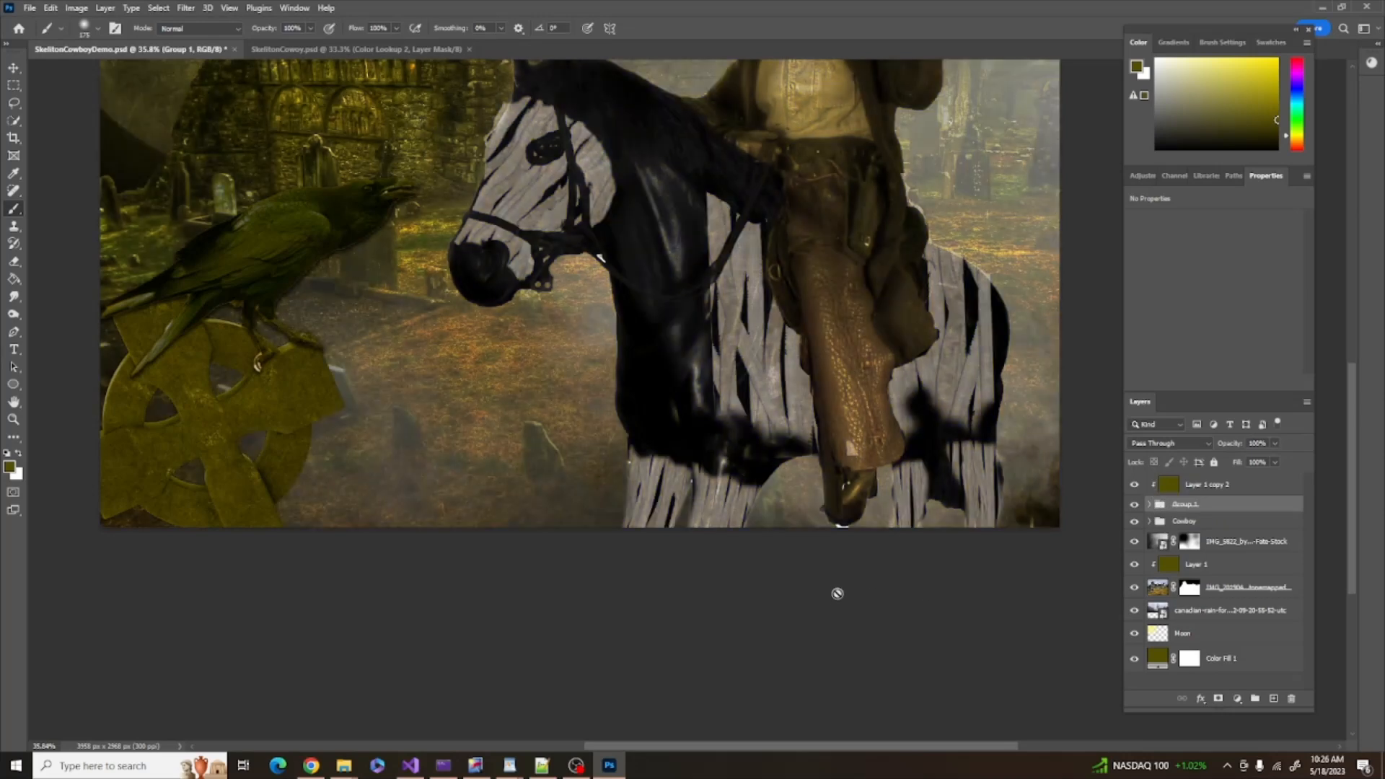
# Rename the raven and tombstone group as Raven and convert it for smart filters
pyautogui.scroll(1, 837, 596)
pyautogui.scroll(2, 837, 596)
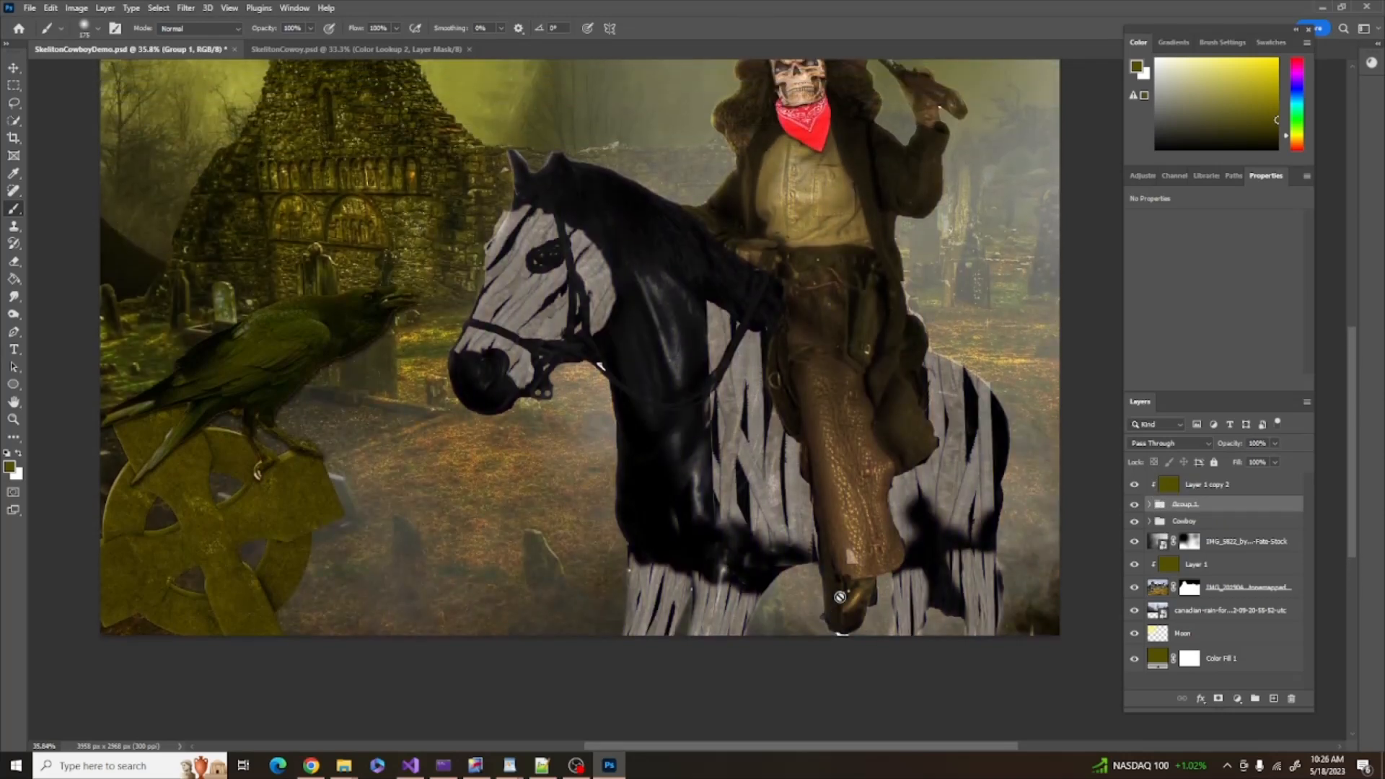
pyautogui.doubleClick(1183, 504)
pyautogui.write('H')
pyautogui.press('Return')
pyautogui.click(188, 9)
pyautogui.click(229, 42)
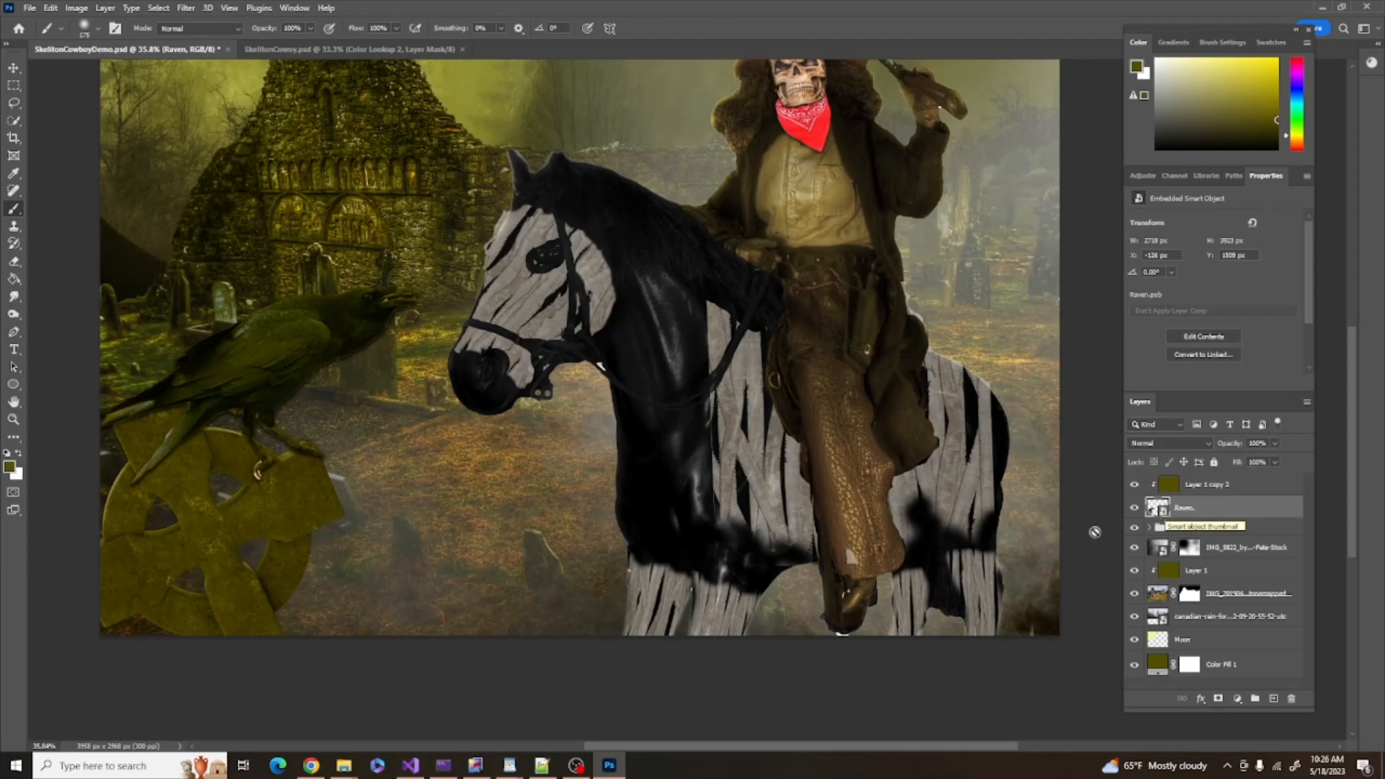
# Apply a soft Gaussian Blur to the Raven smart object so the foreground looks out of focus
pyautogui.click(185, 9)
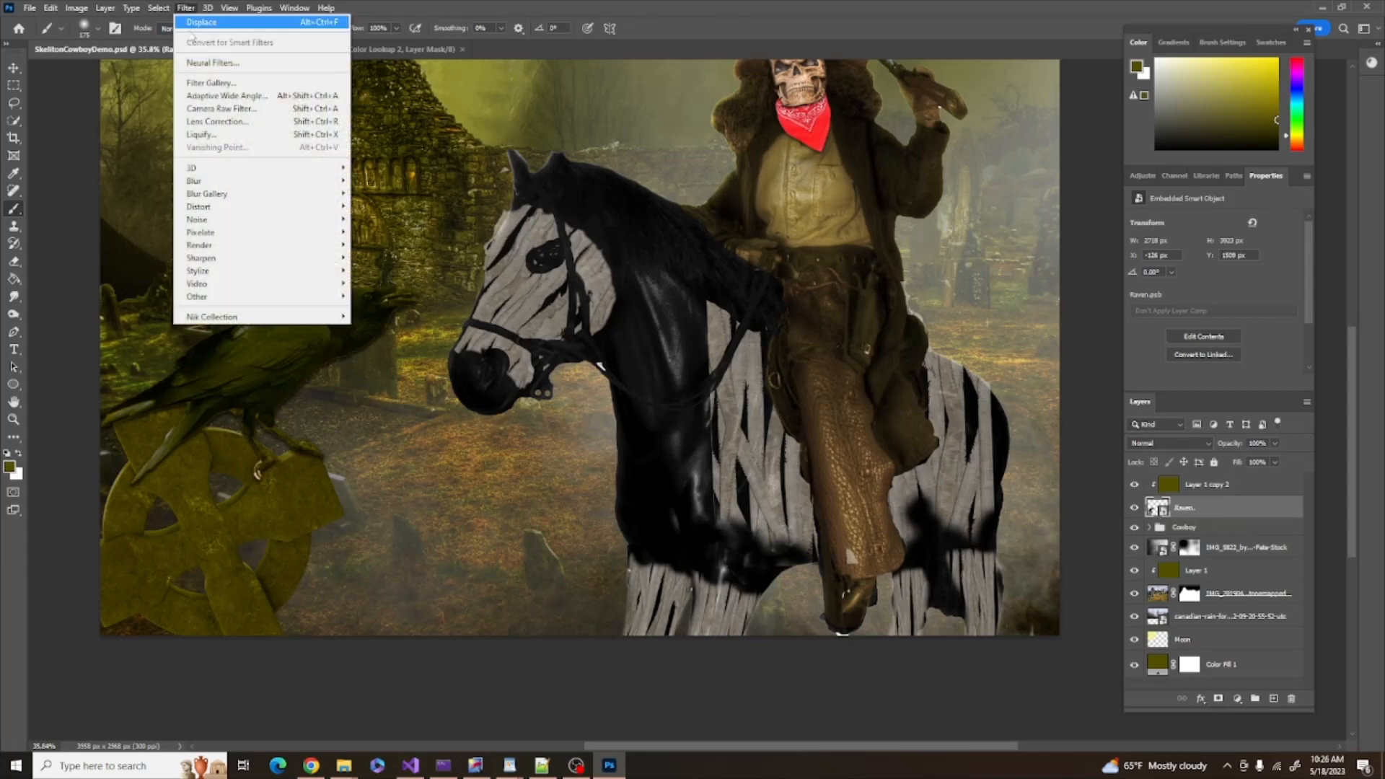
pyautogui.moveTo(333, 183)
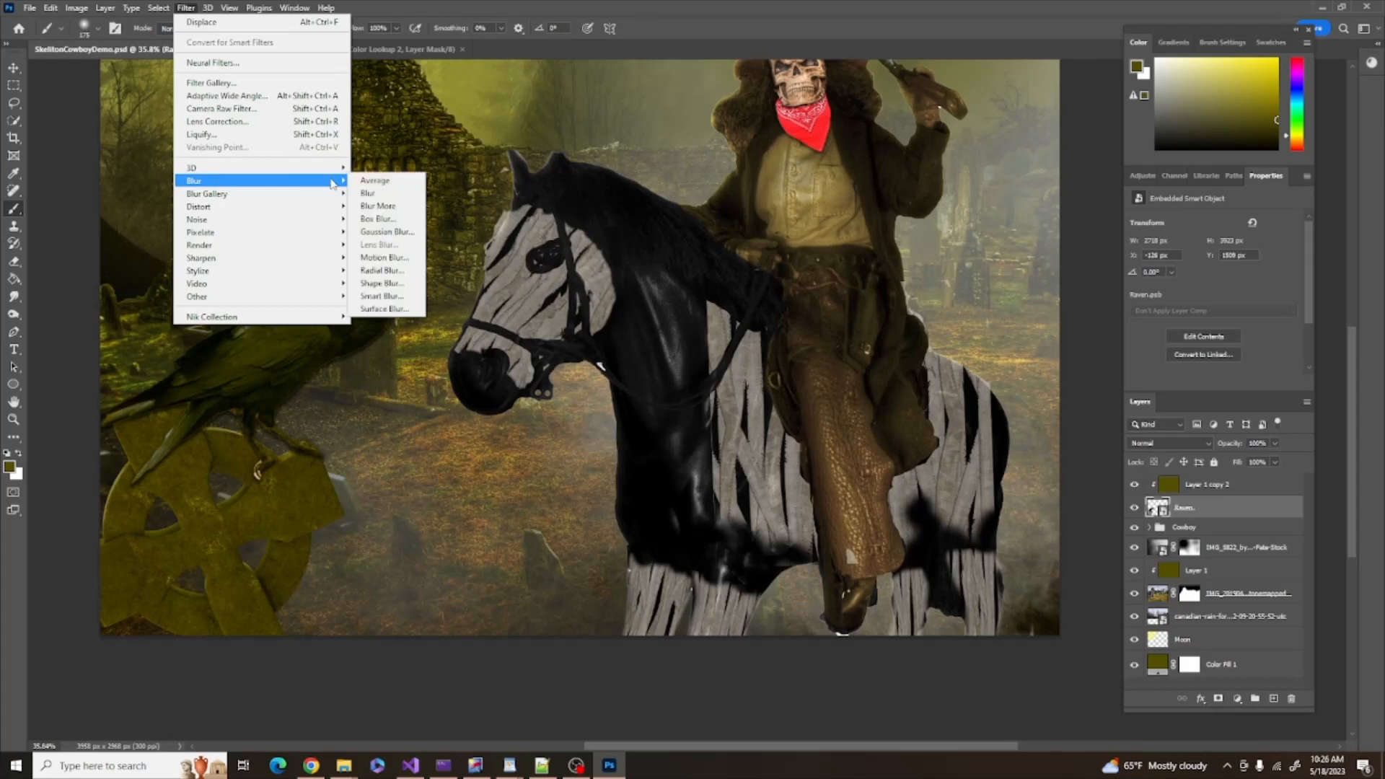
pyautogui.click(386, 232)
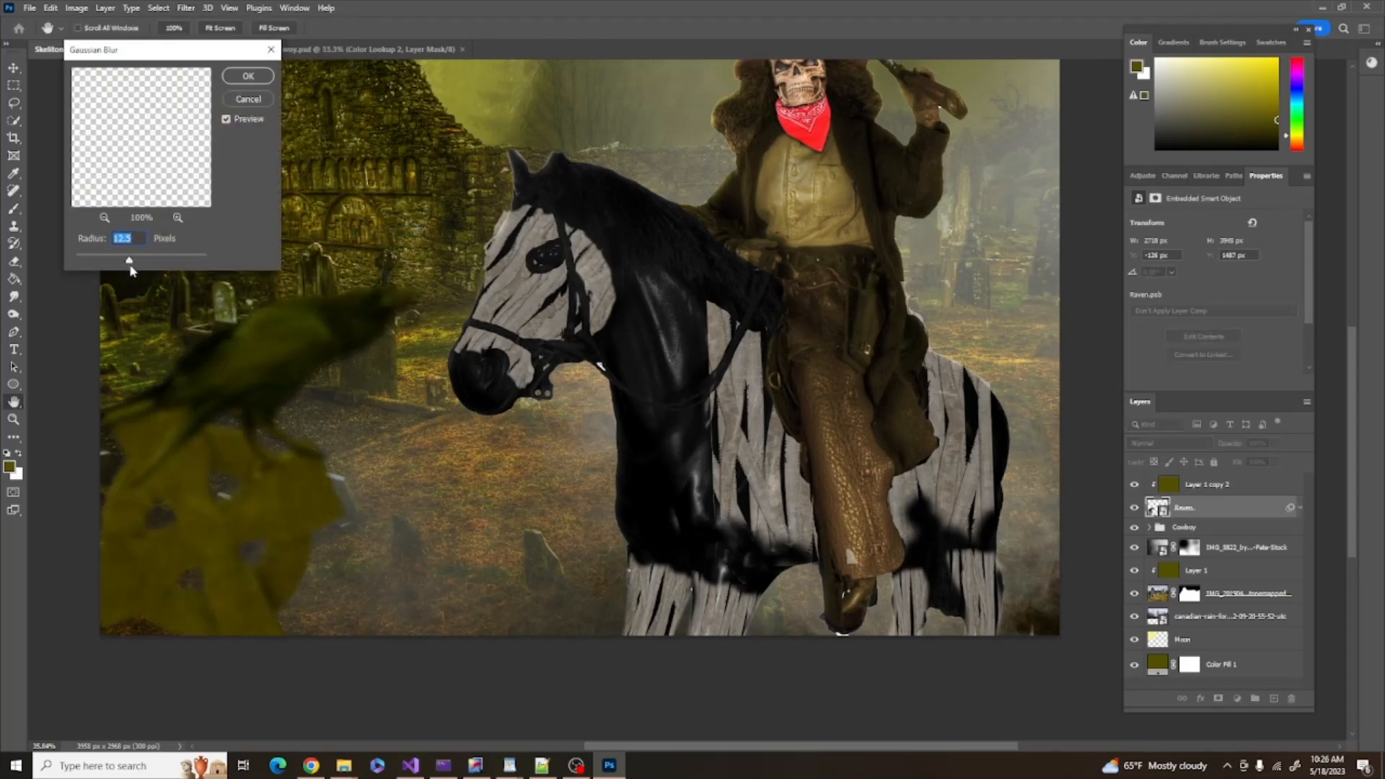
pyautogui.moveTo(129, 261); pyautogui.dragTo(119, 263)
pyautogui.click(247, 76)
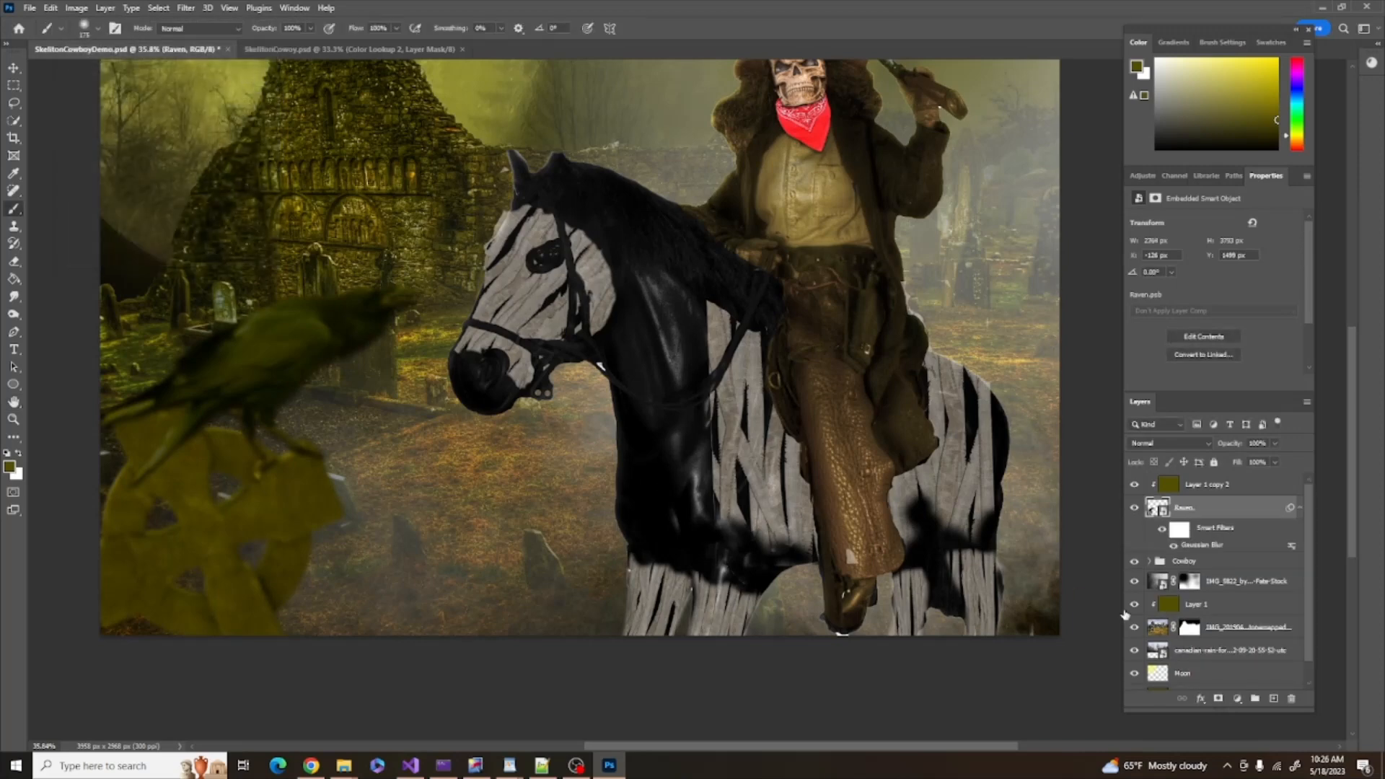
# Add a Curves adjustment layer above Layer 1 copy 2 and pull the RGB midtones down to darken the whole scene
pyautogui.click(1267, 493)
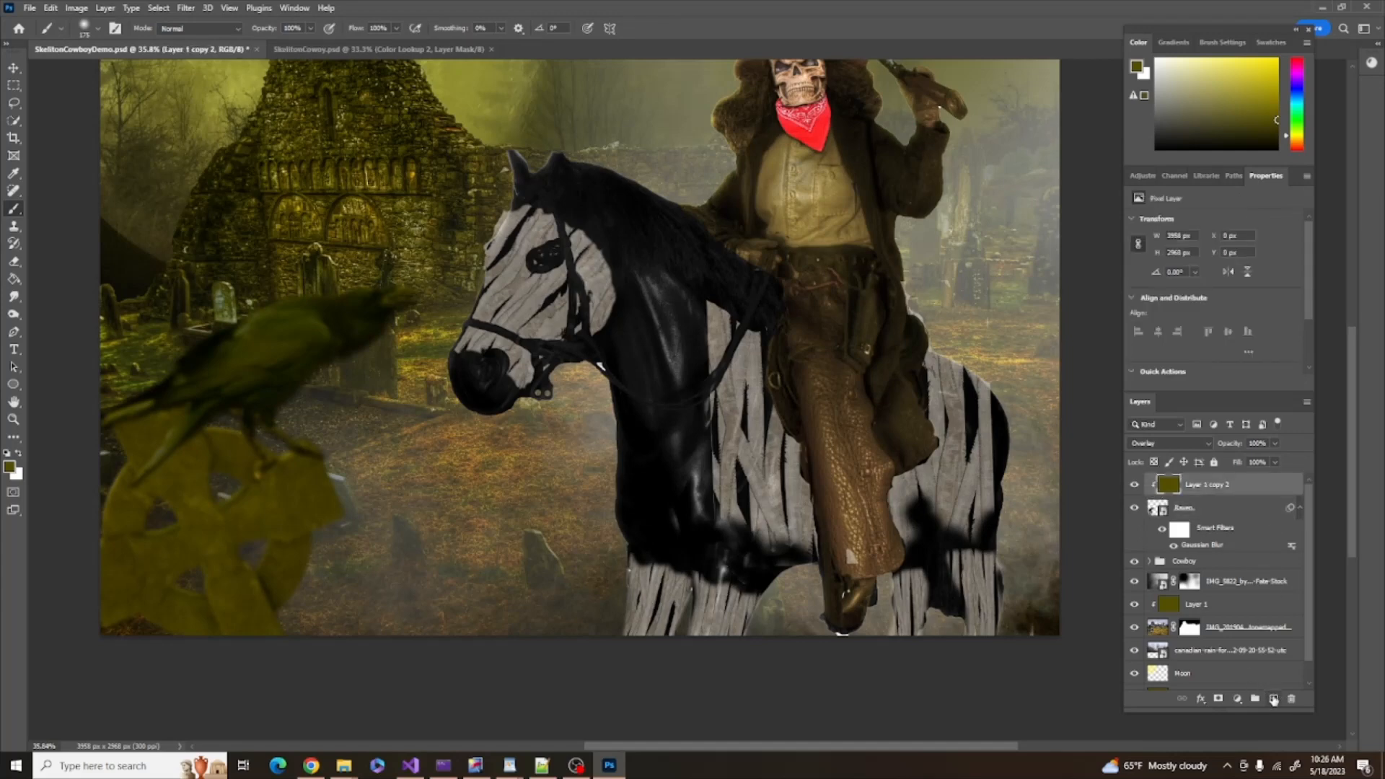
pyautogui.click(1272, 700)
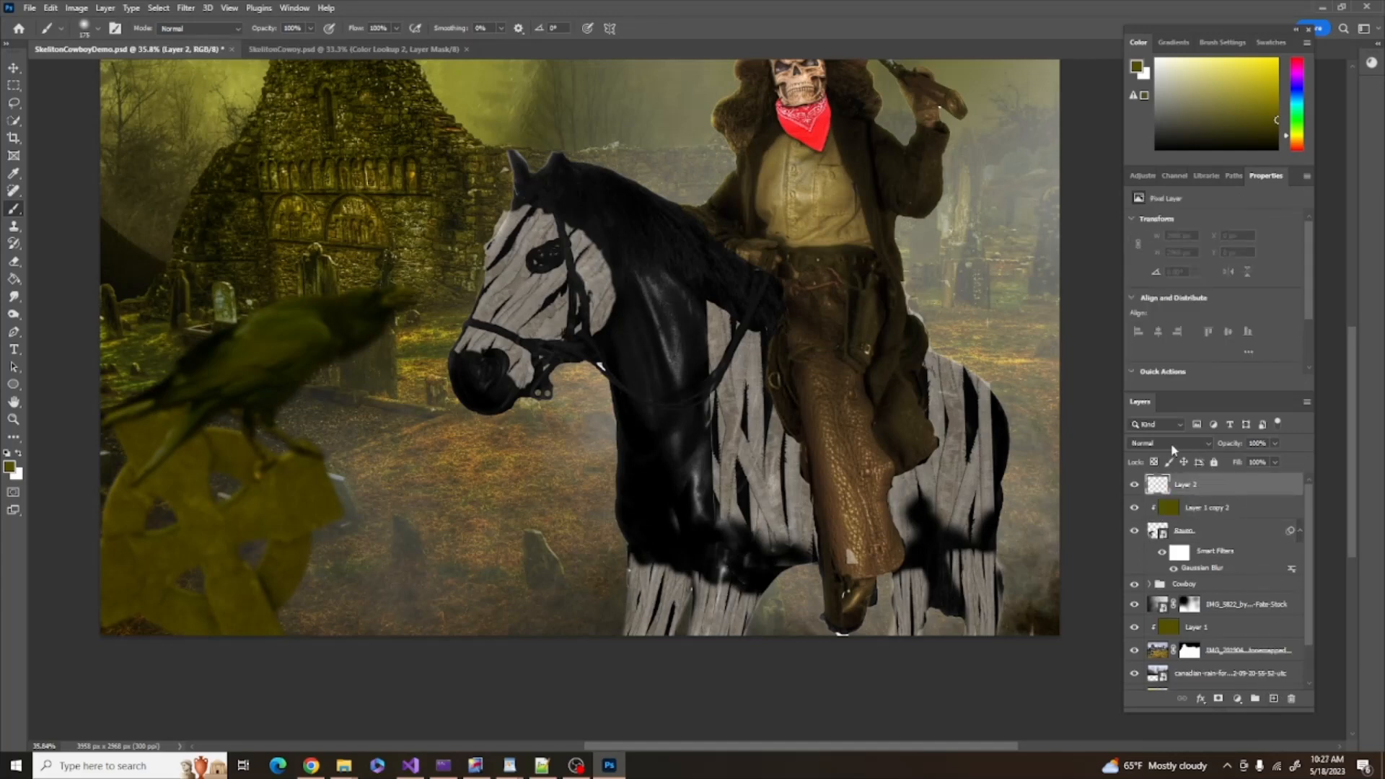
pyautogui.hotkey('ctrl', 'z')
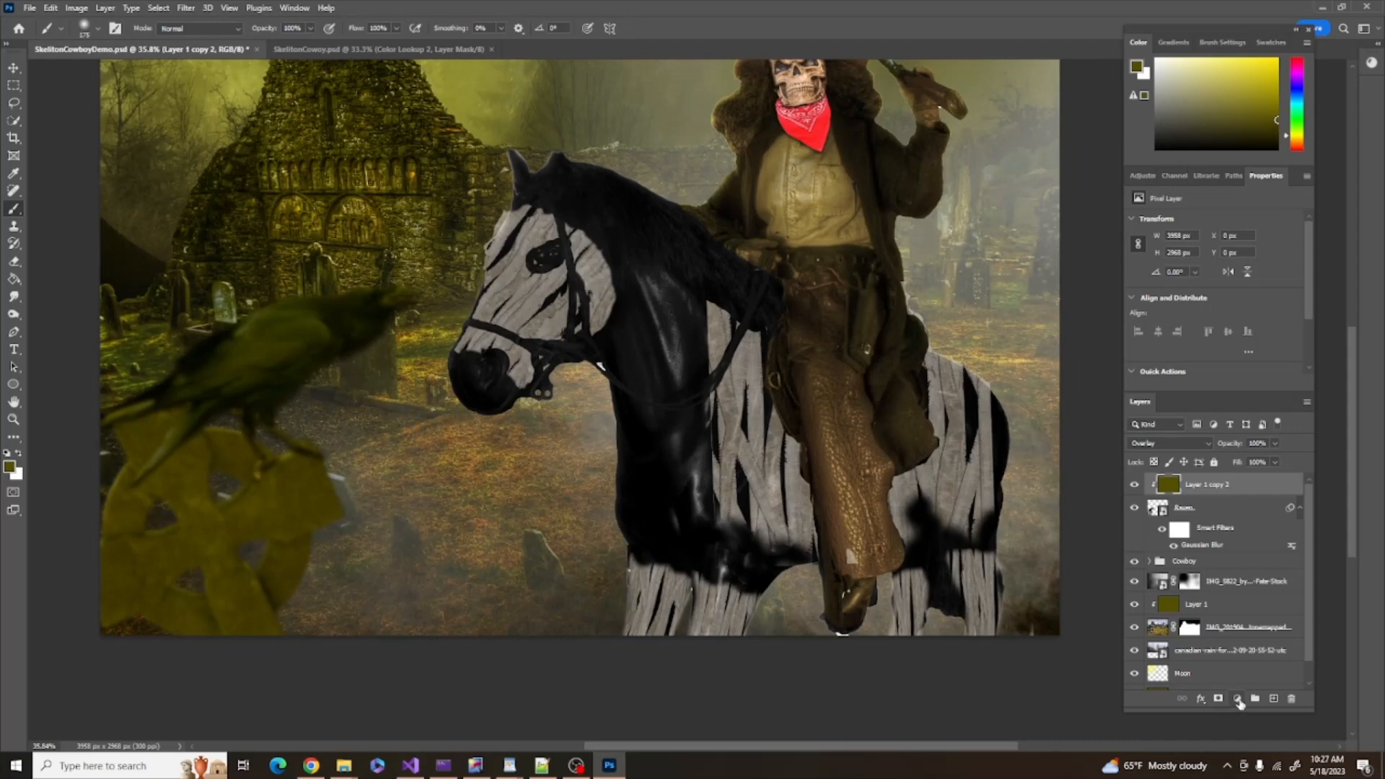
pyautogui.click(1237, 699)
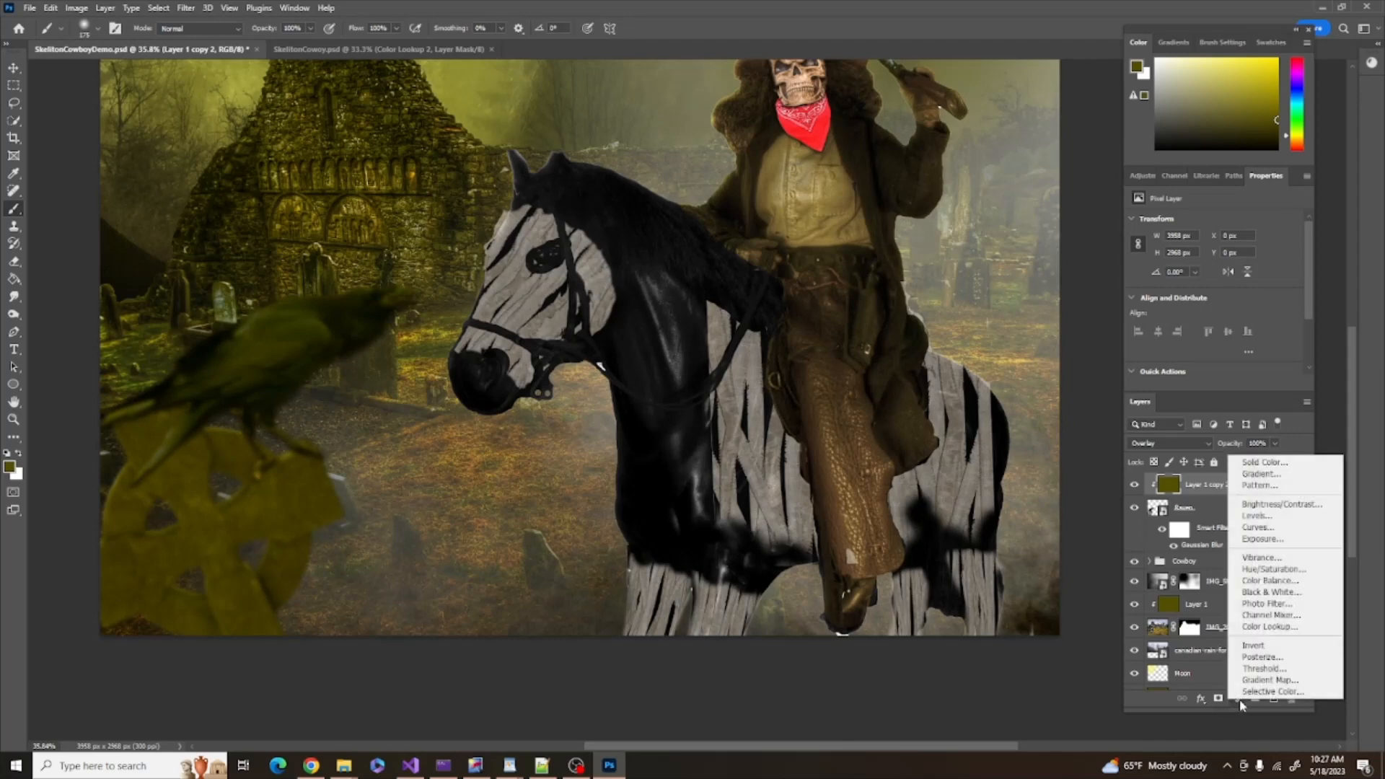
pyautogui.click(1254, 530)
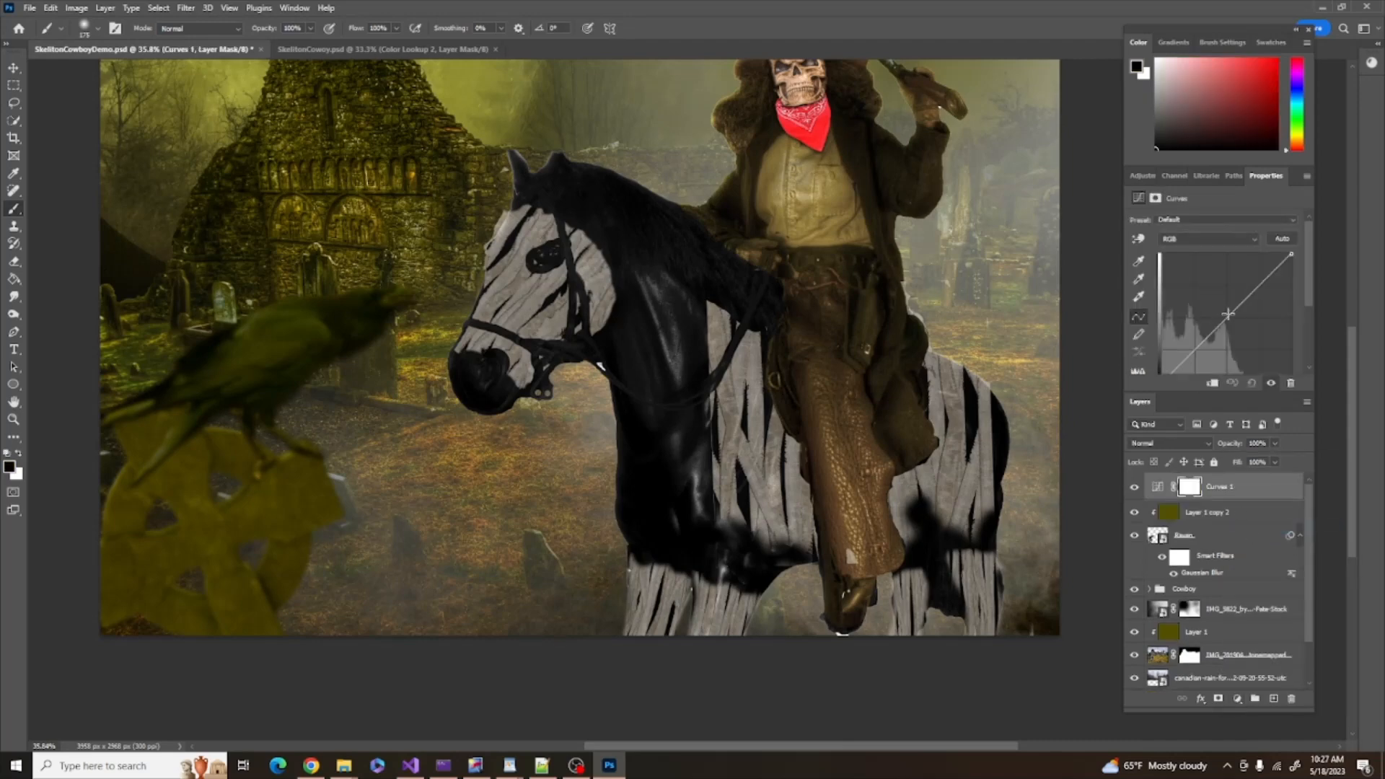
pyautogui.moveTo(1228, 314); pyautogui.dragTo(1238, 319)
pyautogui.press('z')
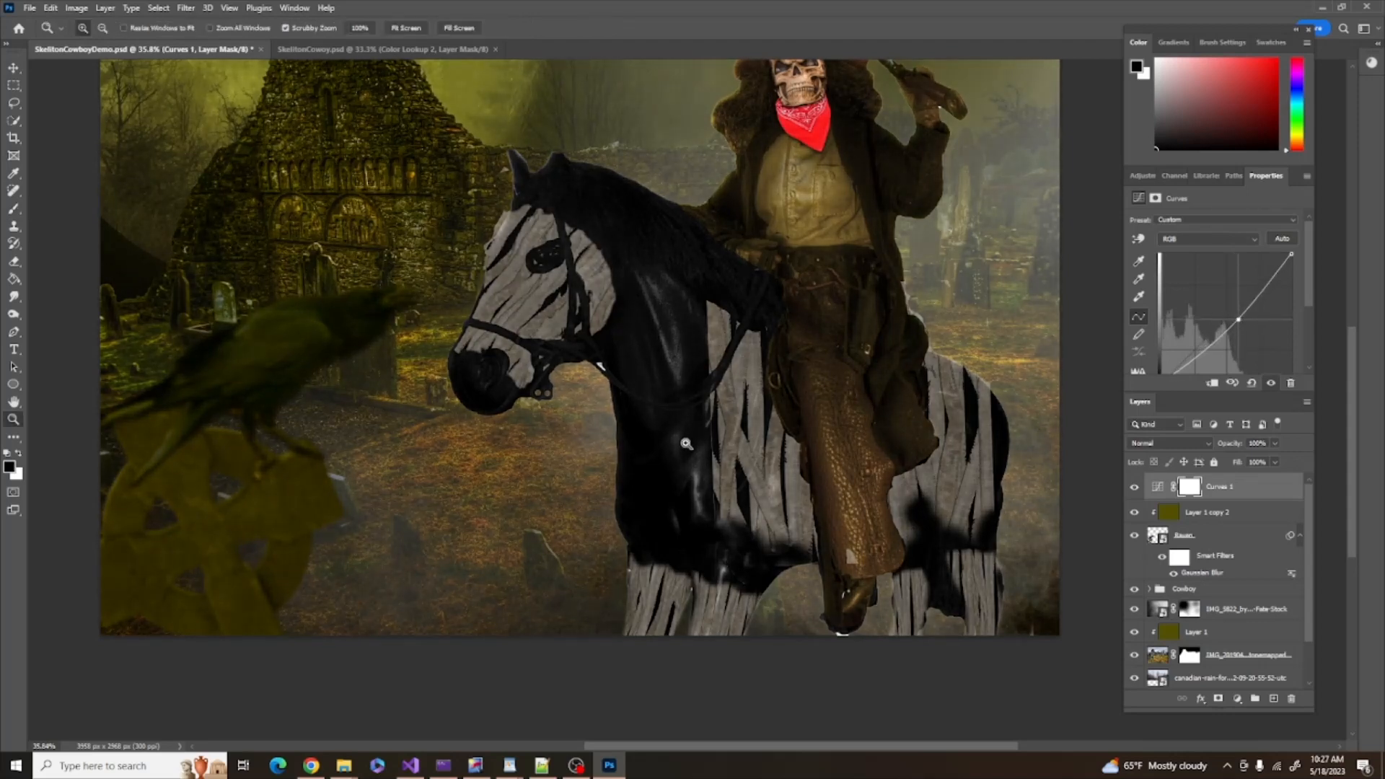
pyautogui.keyDown('alt'); pyautogui.click(686, 443); pyautogui.keyUp('alt')
pyautogui.press('b')
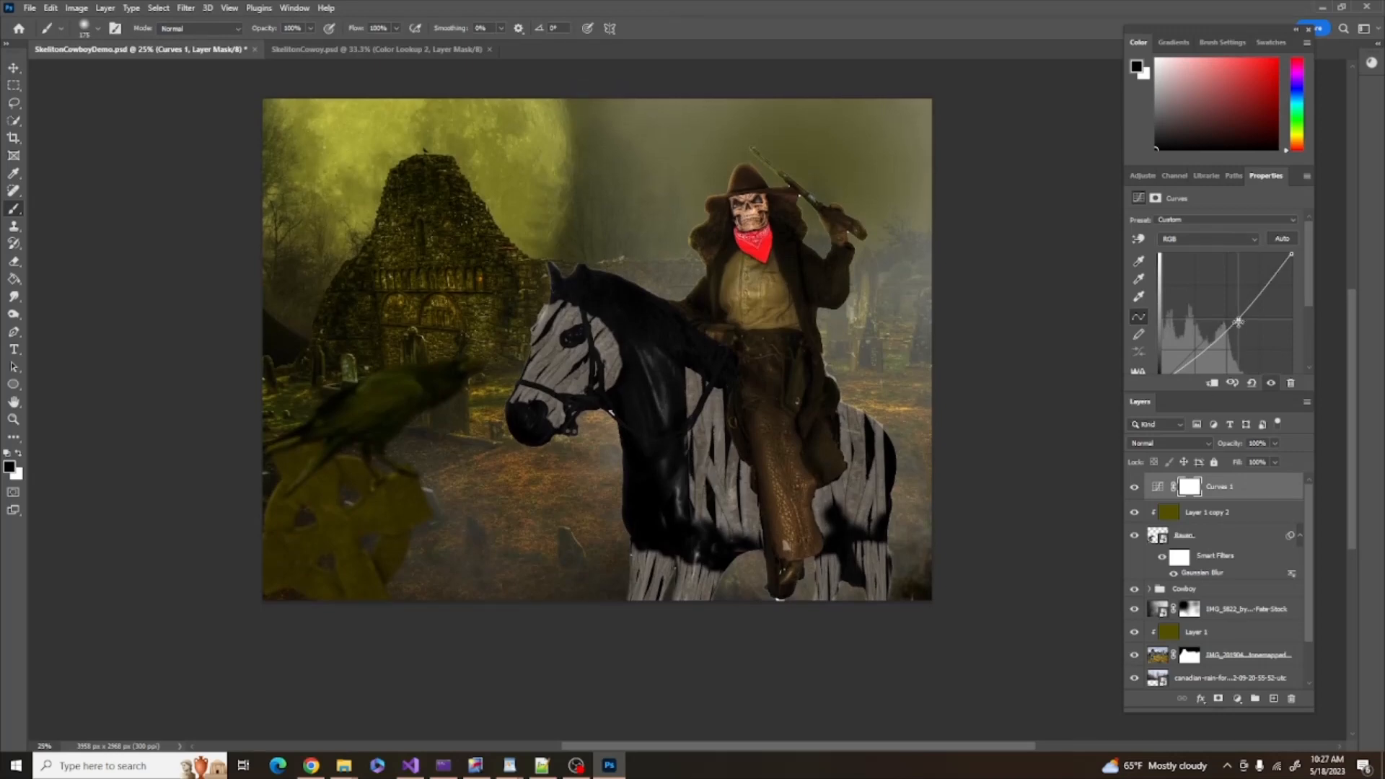
pyautogui.moveTo(1238, 323); pyautogui.dragTo(1242, 326)
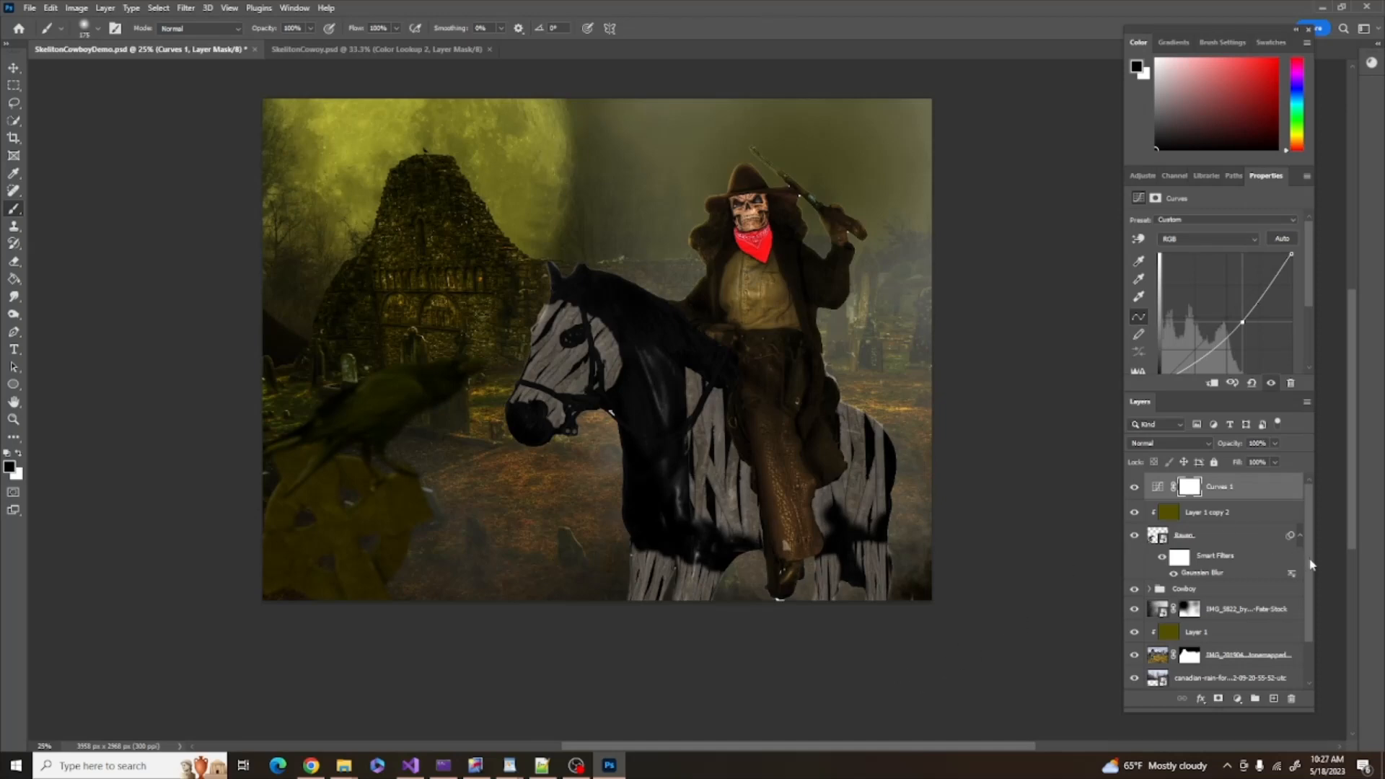
pyautogui.moveTo(1308, 562)
pyautogui.mouseDown()
pyautogui.moveTo(1299, 623)
pyautogui.moveTo(1301, 585)
pyautogui.mouseUp()
pyautogui.click(1149, 554)
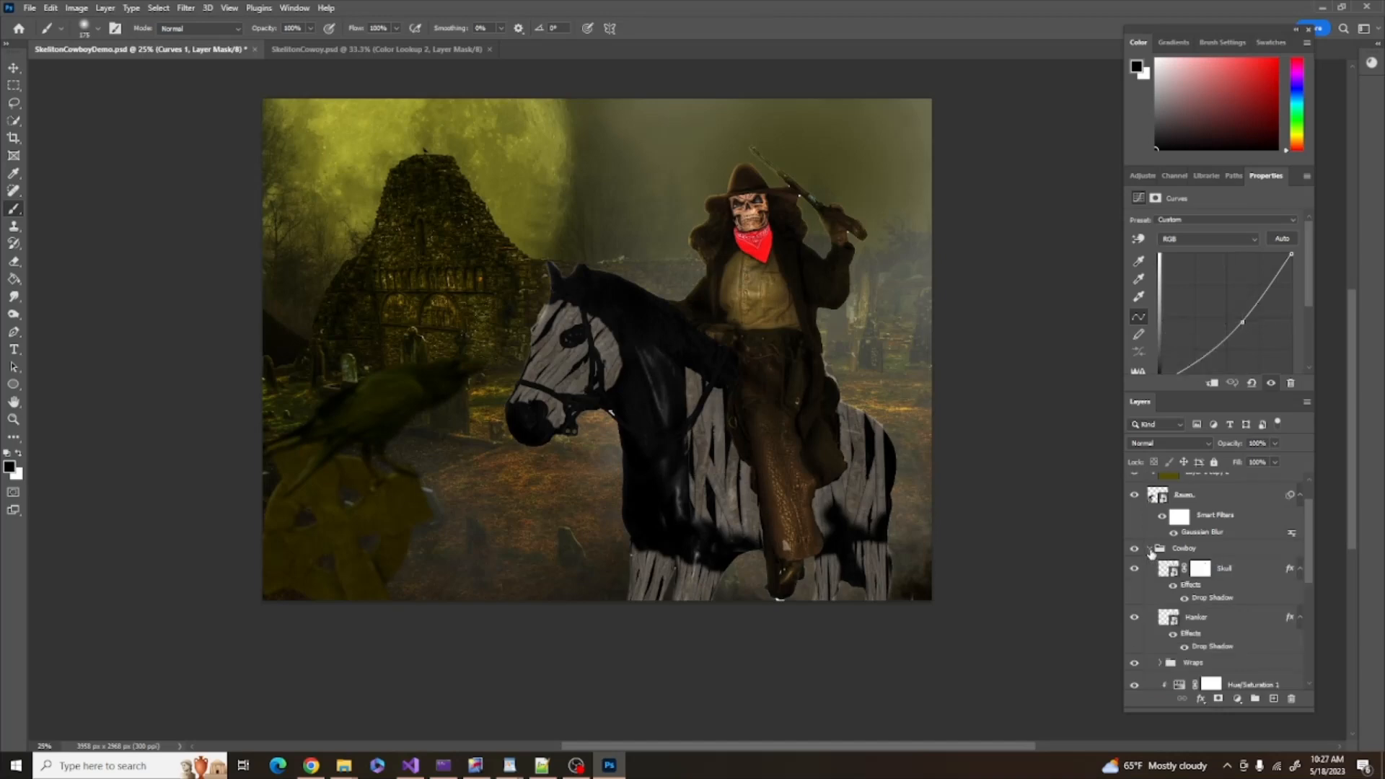
pyautogui.scroll(2, 1251, 599)
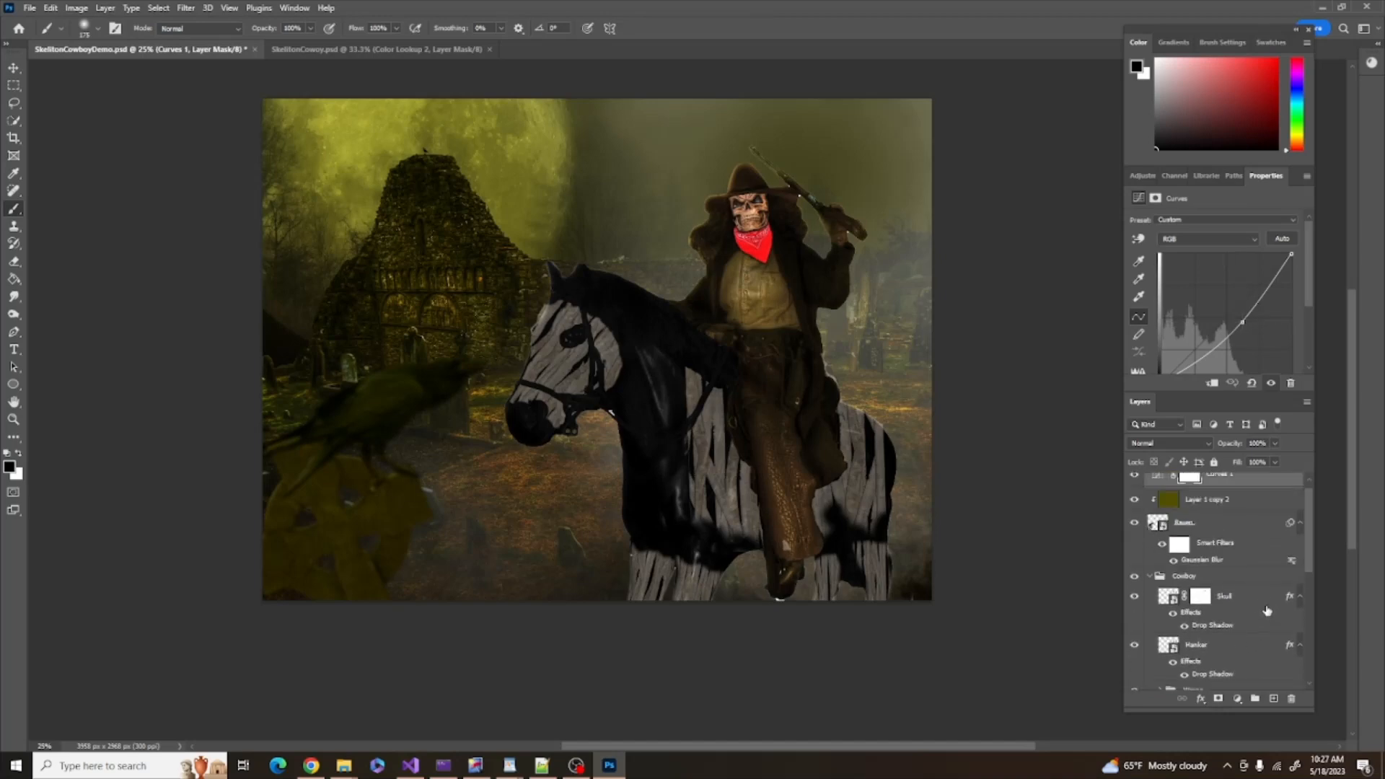
pyautogui.scroll(-3, 1266, 611)
pyautogui.scroll(-2, 1266, 611)
pyautogui.scroll(-1, 1267, 610)
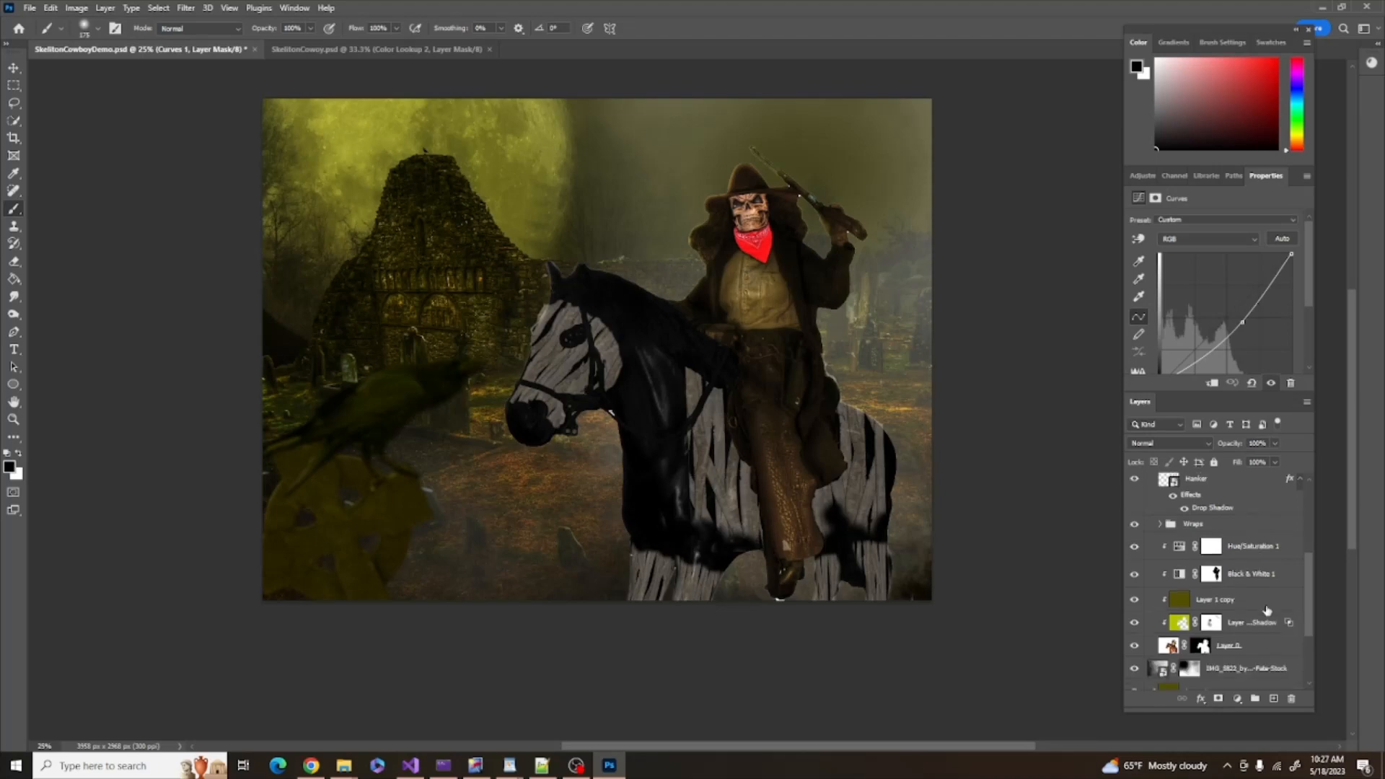
pyautogui.click(1255, 646)
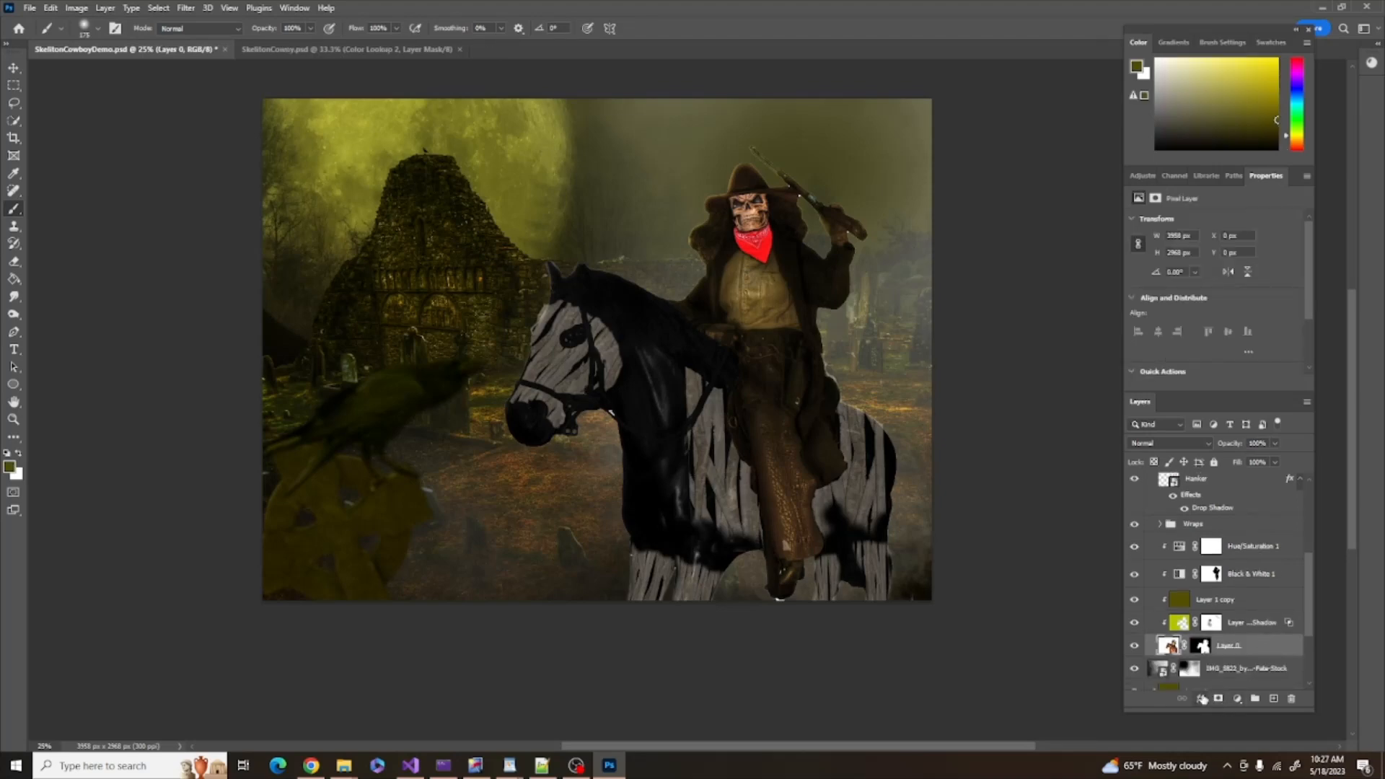
pyautogui.click(1237, 698)
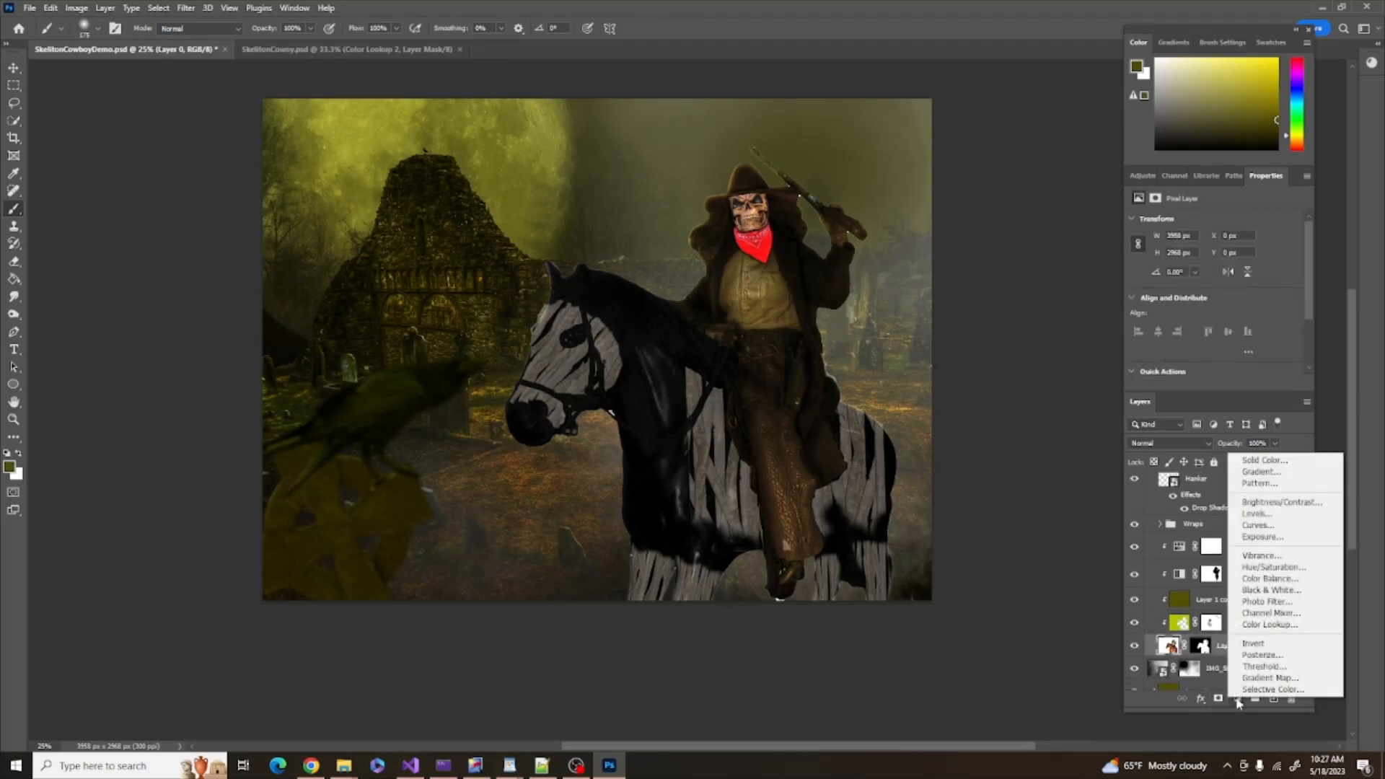
pyautogui.click(1271, 580)
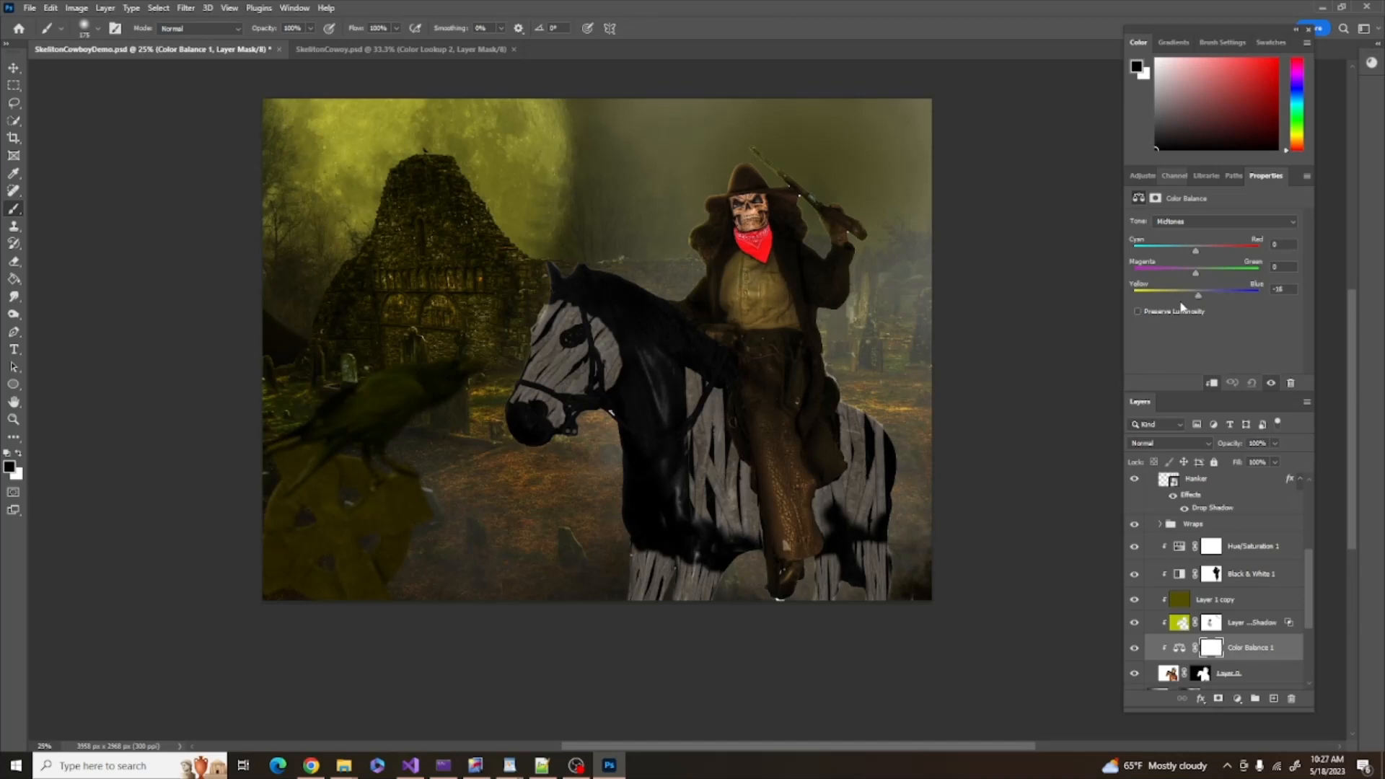
pyautogui.moveTo(1176, 296); pyautogui.dragTo(1216, 256)
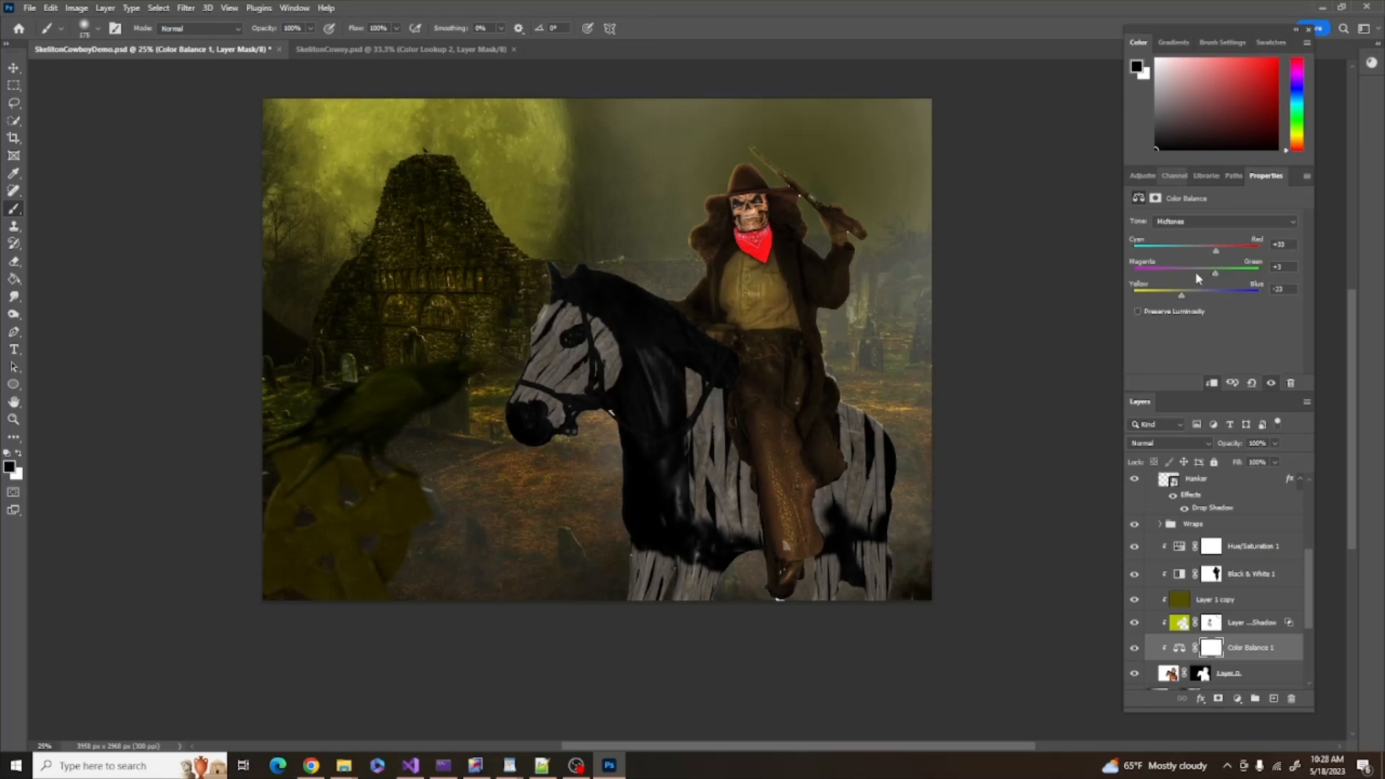
pyautogui.moveTo(1195, 277); pyautogui.dragTo(1218, 278)
pyautogui.moveTo(1187, 301); pyautogui.dragTo(1179, 301)
pyautogui.moveTo(1216, 251); pyautogui.dragTo(1216, 258)
pyautogui.click(1291, 384)
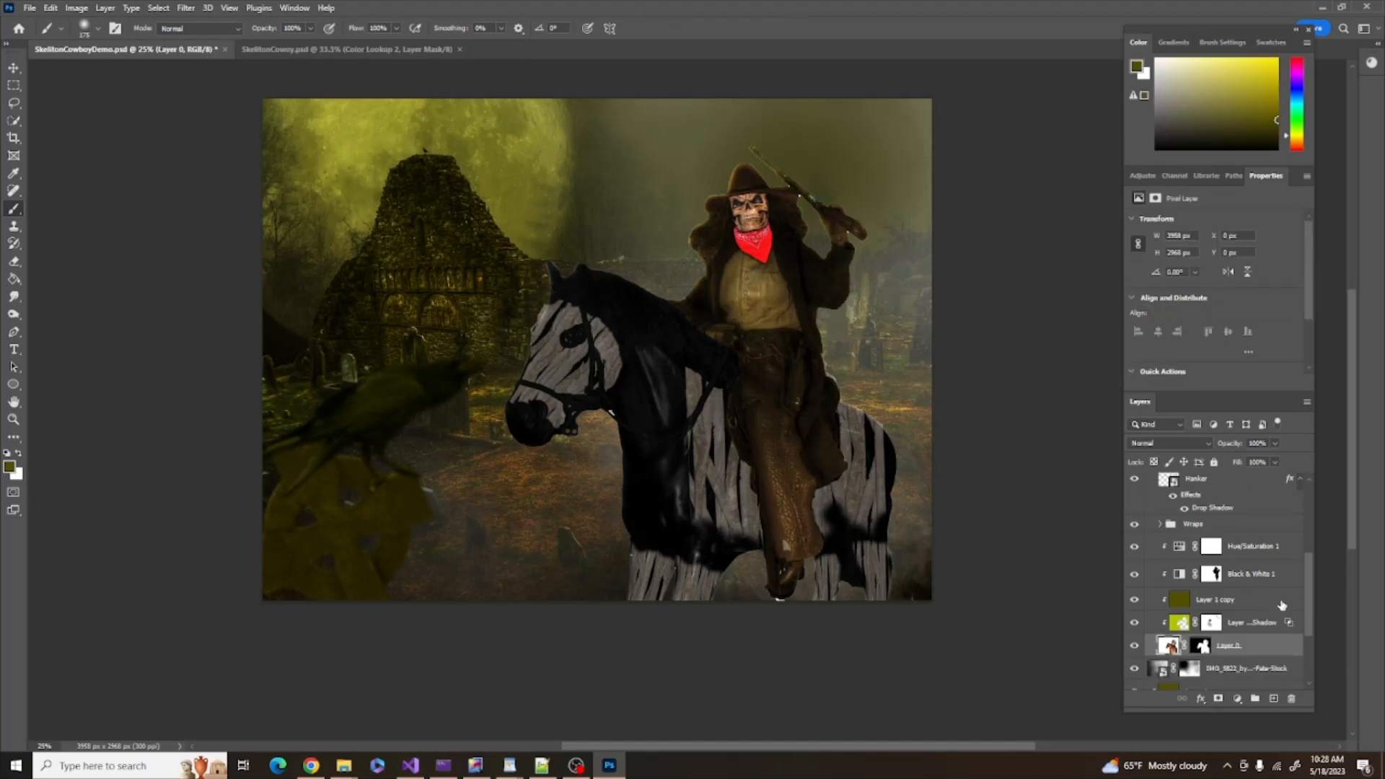
# Add a Color Balance adjustment clipped to the Cowboy group, with midtones at red +27 and yellow-blue -20
pyautogui.moveTo(1307, 590); pyautogui.dragTo(1310, 534)
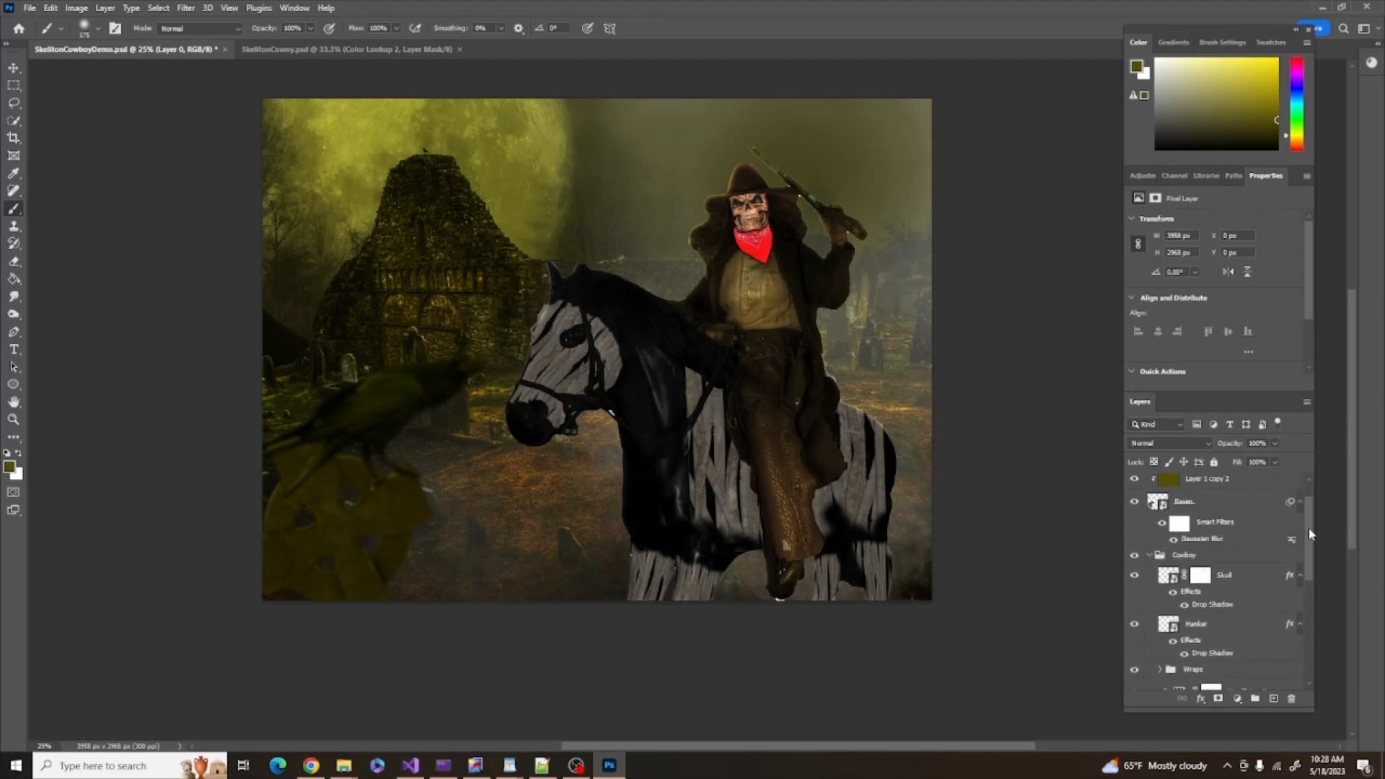
pyautogui.click(1157, 555)
pyautogui.click(1151, 555)
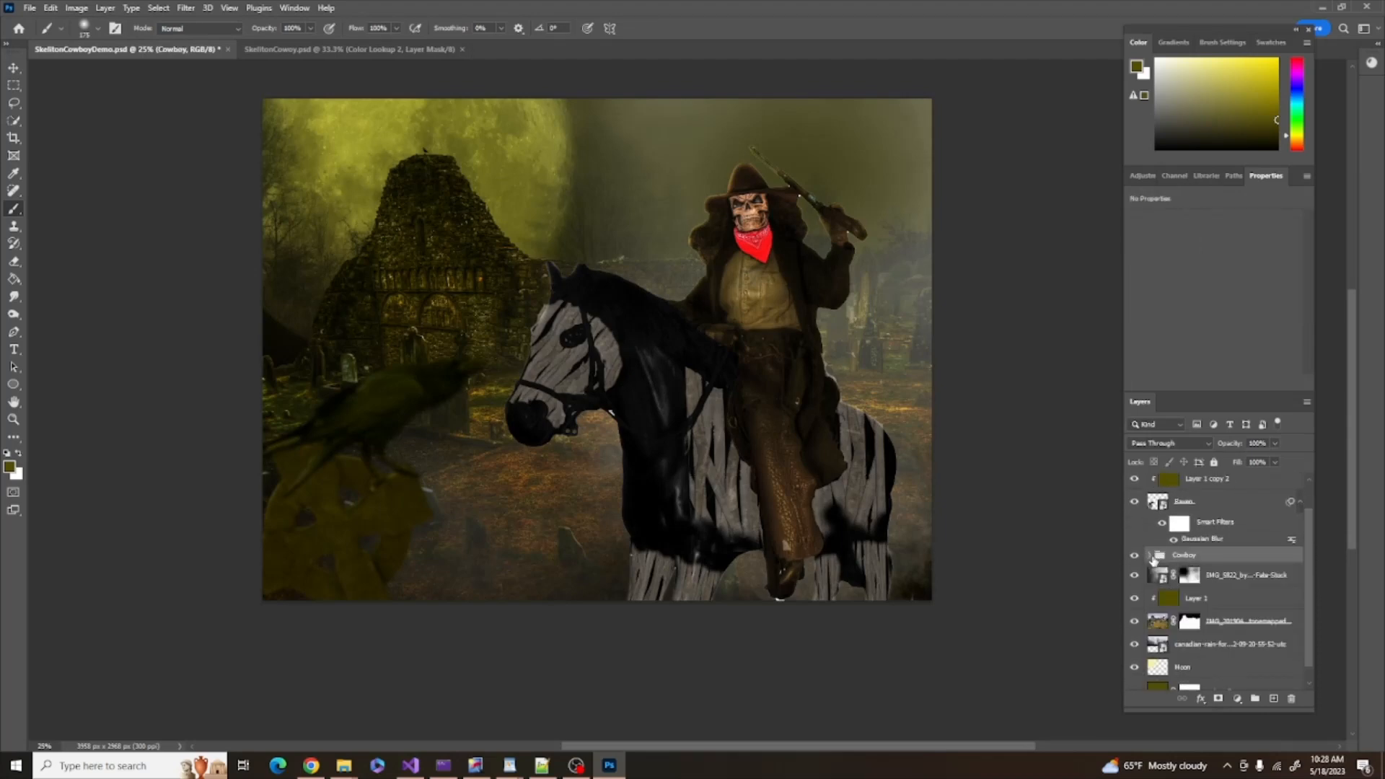
pyautogui.click(1238, 699)
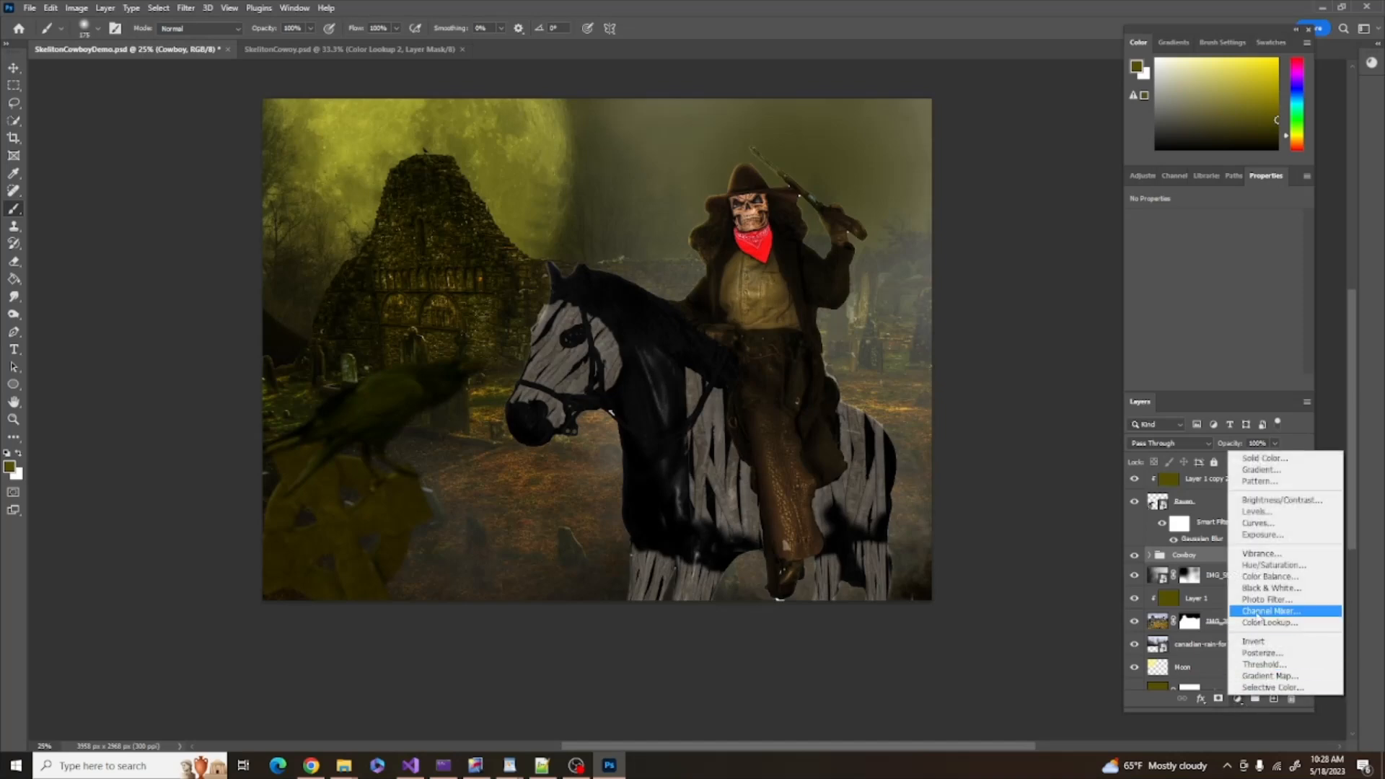
pyautogui.click(1252, 576)
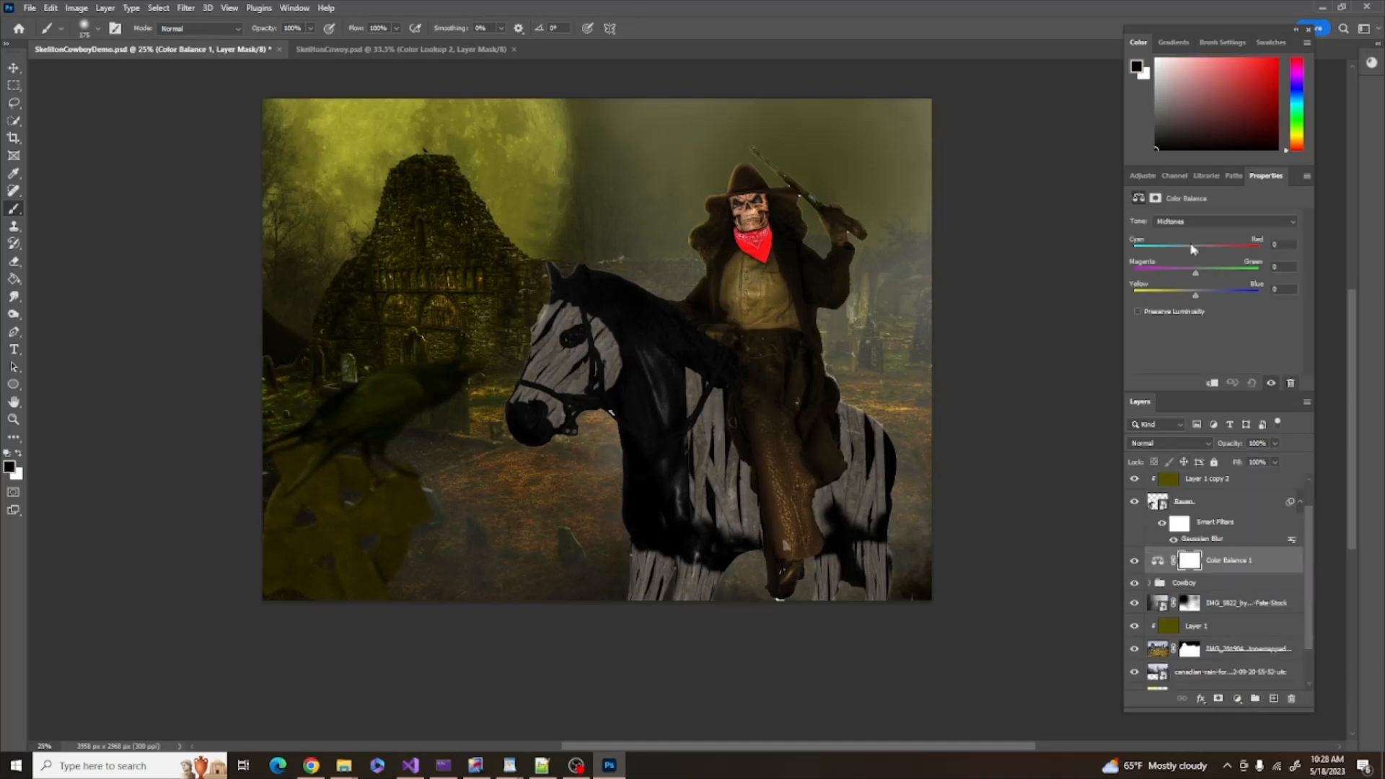
pyautogui.moveTo(1196, 251); pyautogui.dragTo(1201, 252)
pyautogui.keyDown('alt'); pyautogui.click(1171, 569); pyautogui.keyUp('alt')
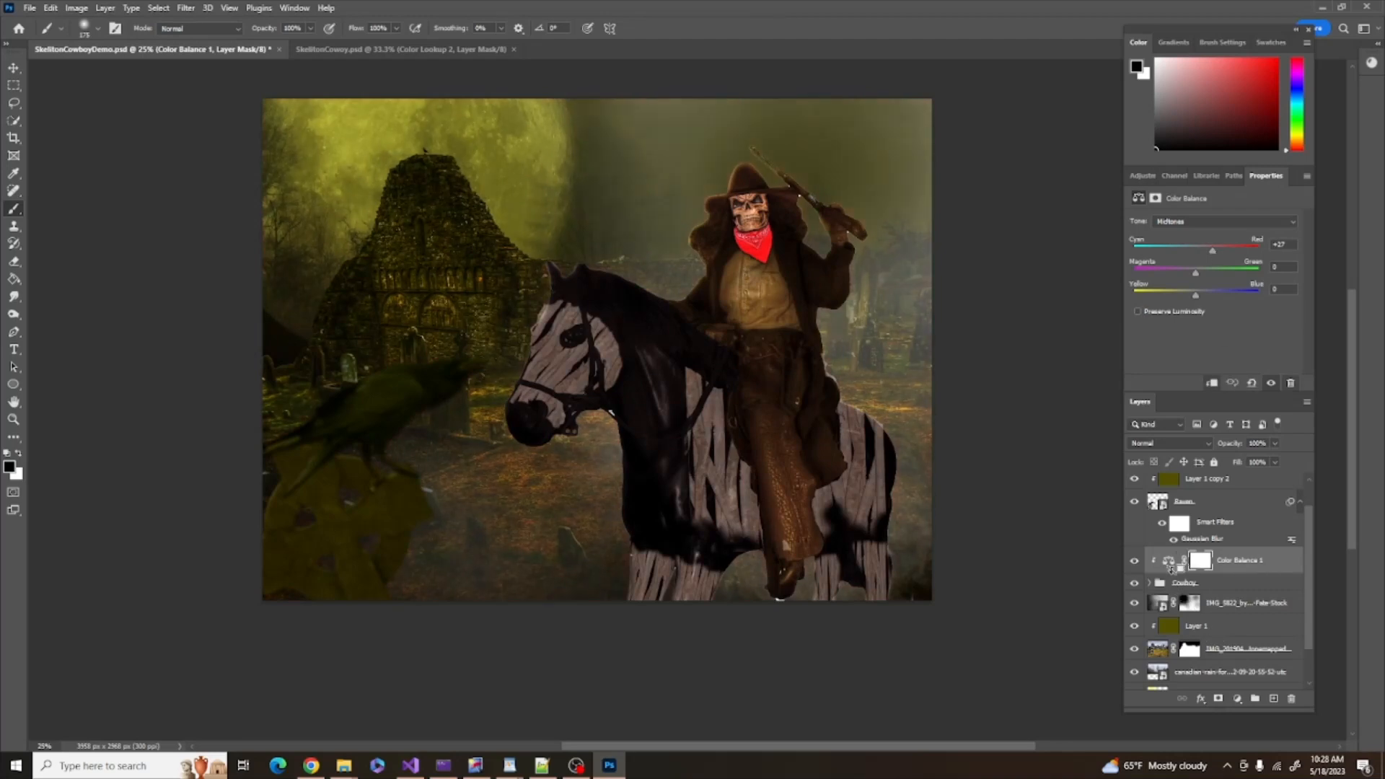
pyautogui.click(1189, 292)
pyautogui.moveTo(1183, 296); pyautogui.dragTo(1185, 296)
# Compare the cowboy and horse with and without the Color Balance adjustment
pyautogui.click(1134, 560)
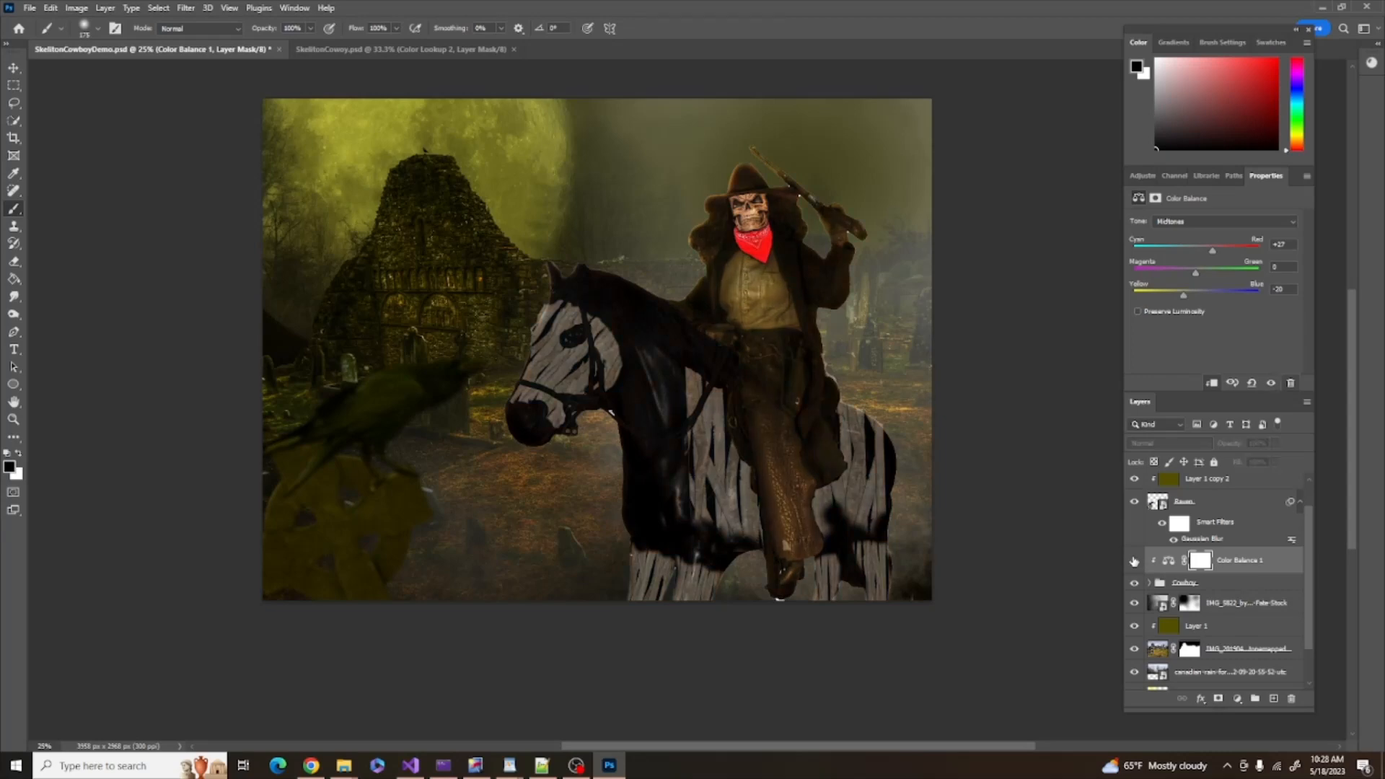
pyautogui.click(1133, 561)
pyautogui.click(1133, 560)
pyautogui.click(1134, 560)
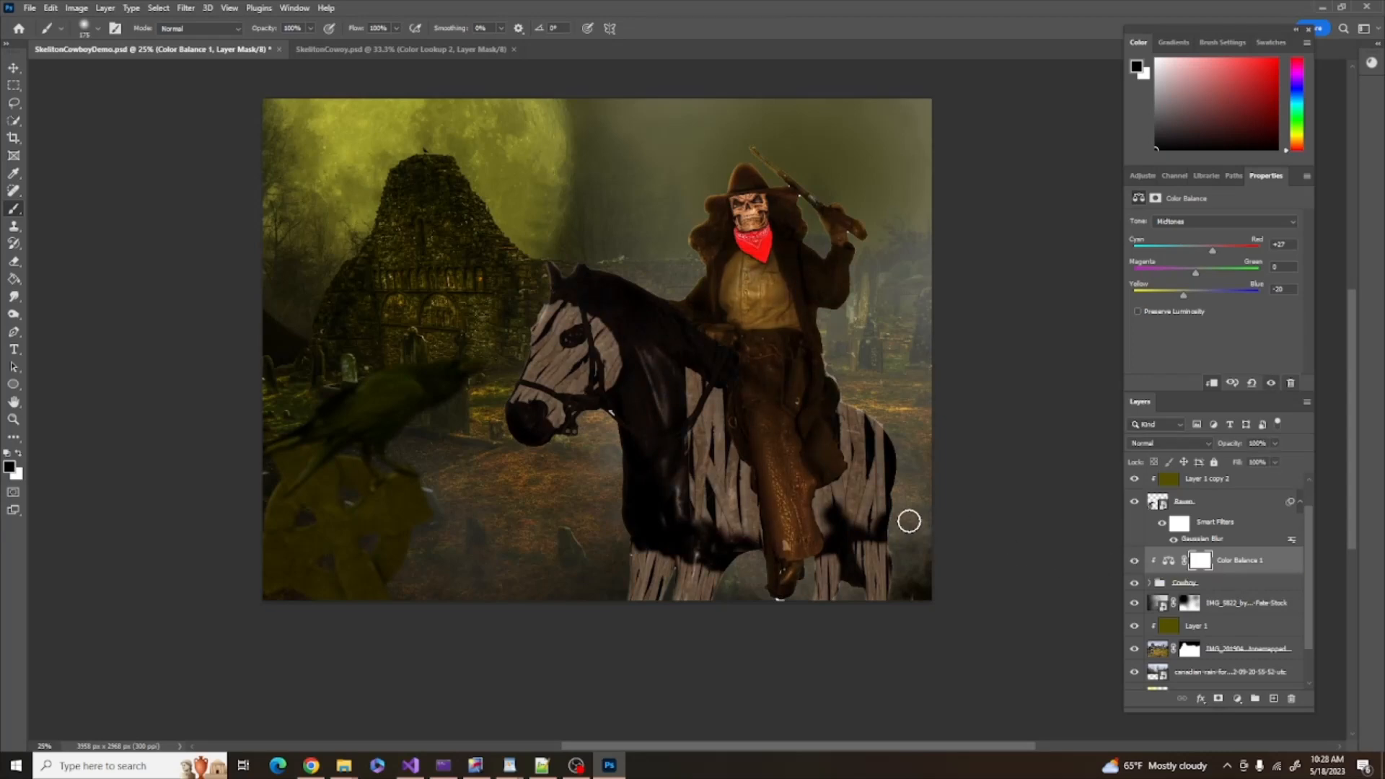
# Add a Color Lookup adjustment above Curves 1 using the Crisp_Warm.look 3D LUT
pyautogui.scroll(1, 1297, 534)
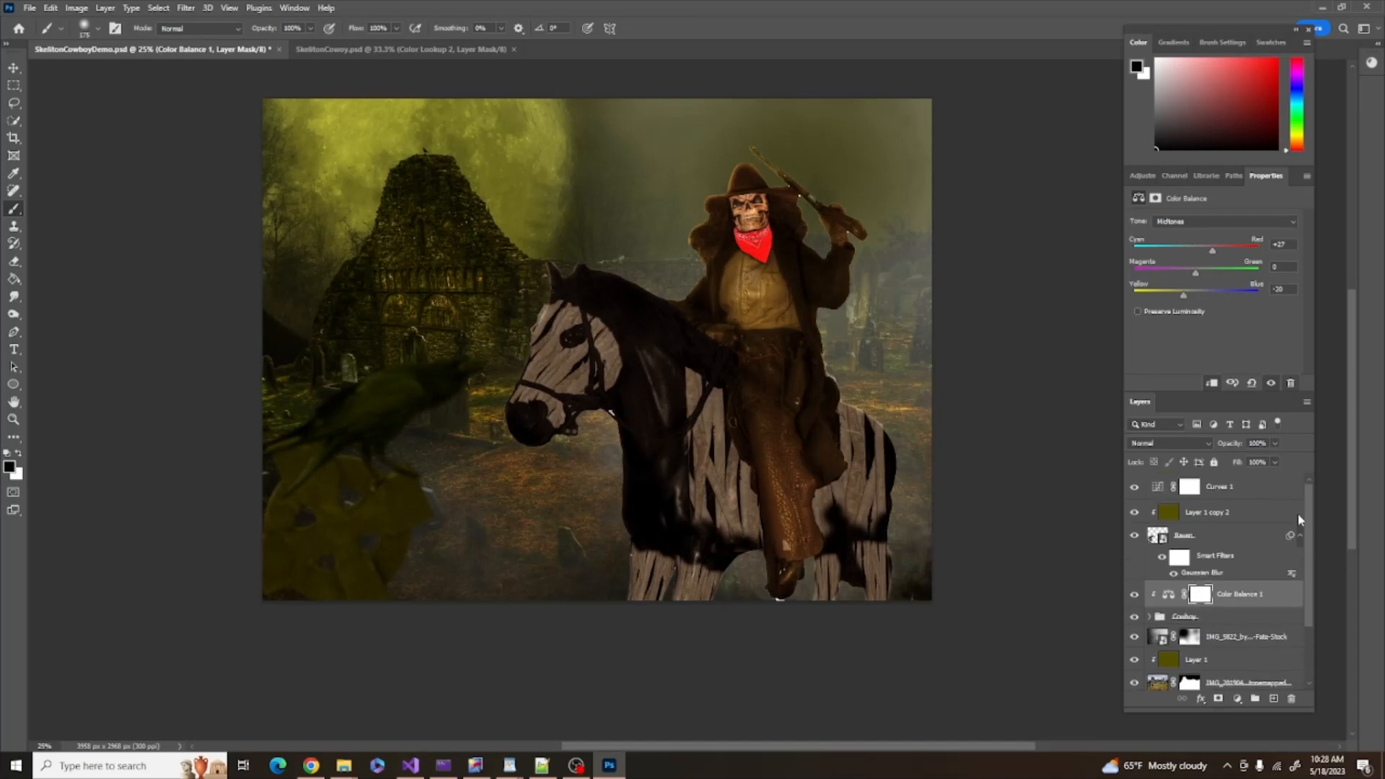
pyautogui.click(1254, 488)
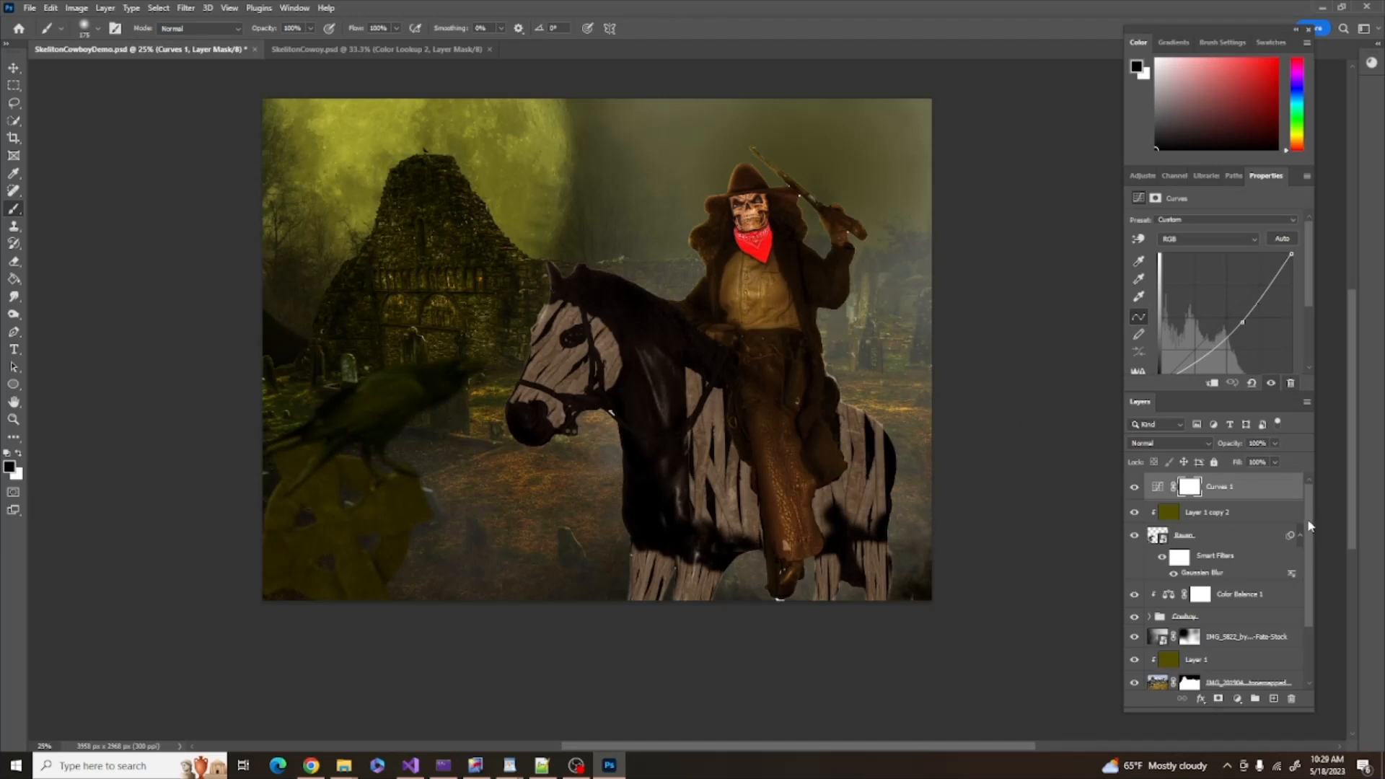
pyautogui.scroll(-3, 1310, 526)
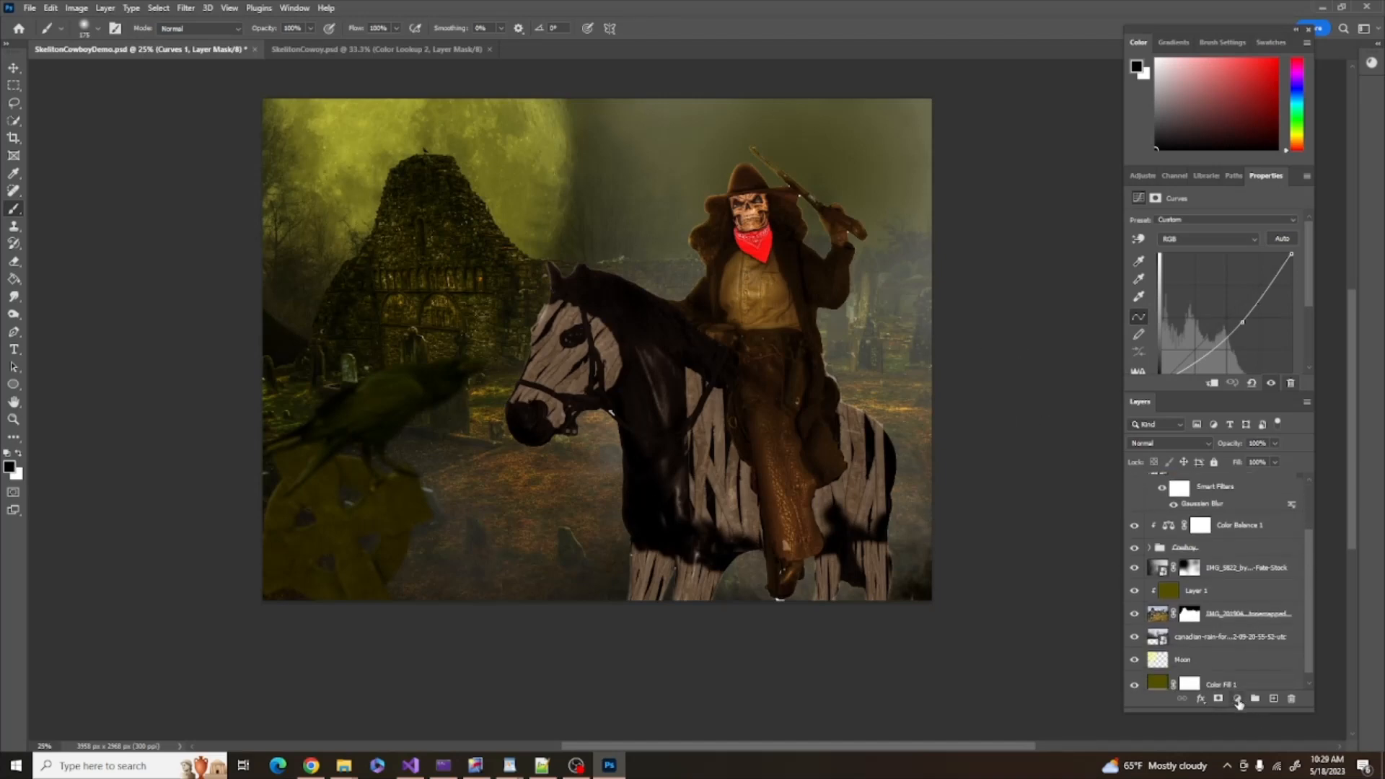
pyautogui.click(1238, 700)
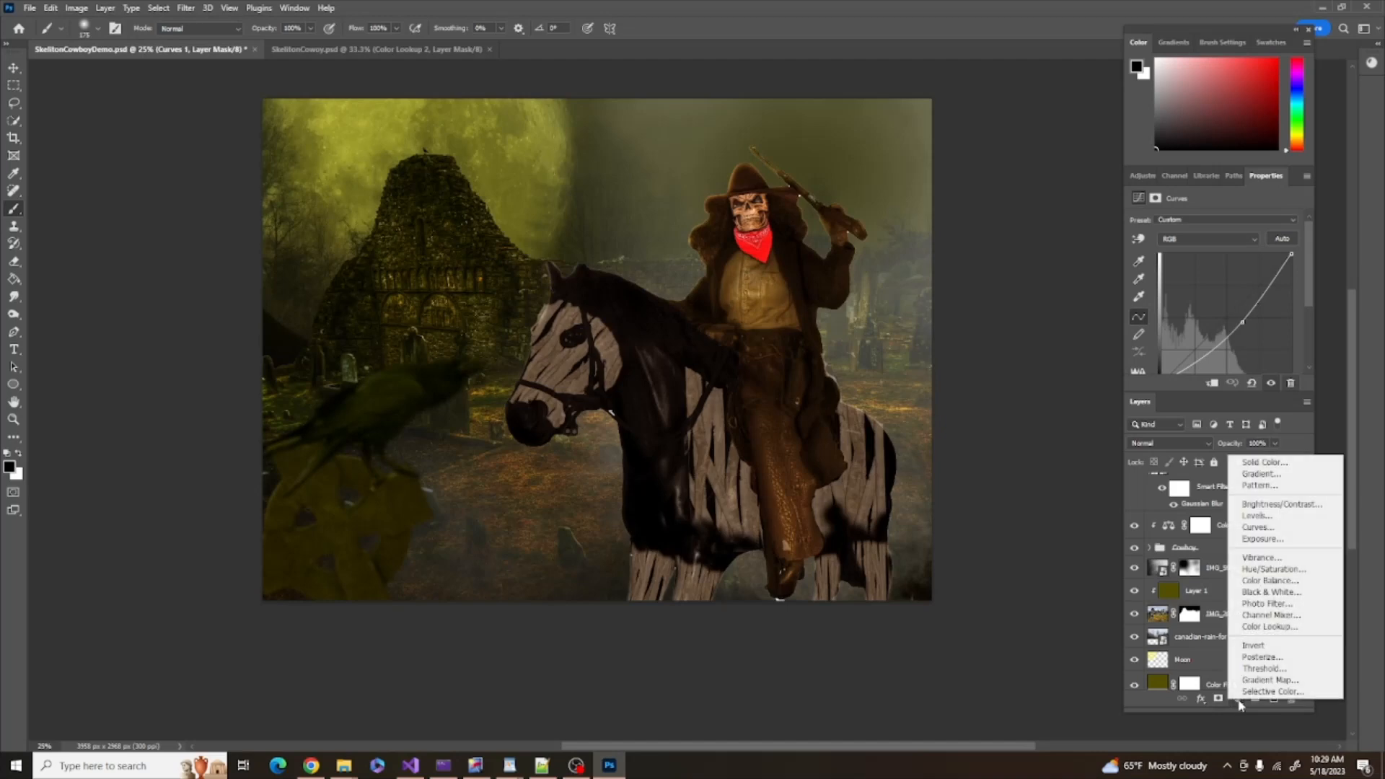
pyautogui.click(1253, 626)
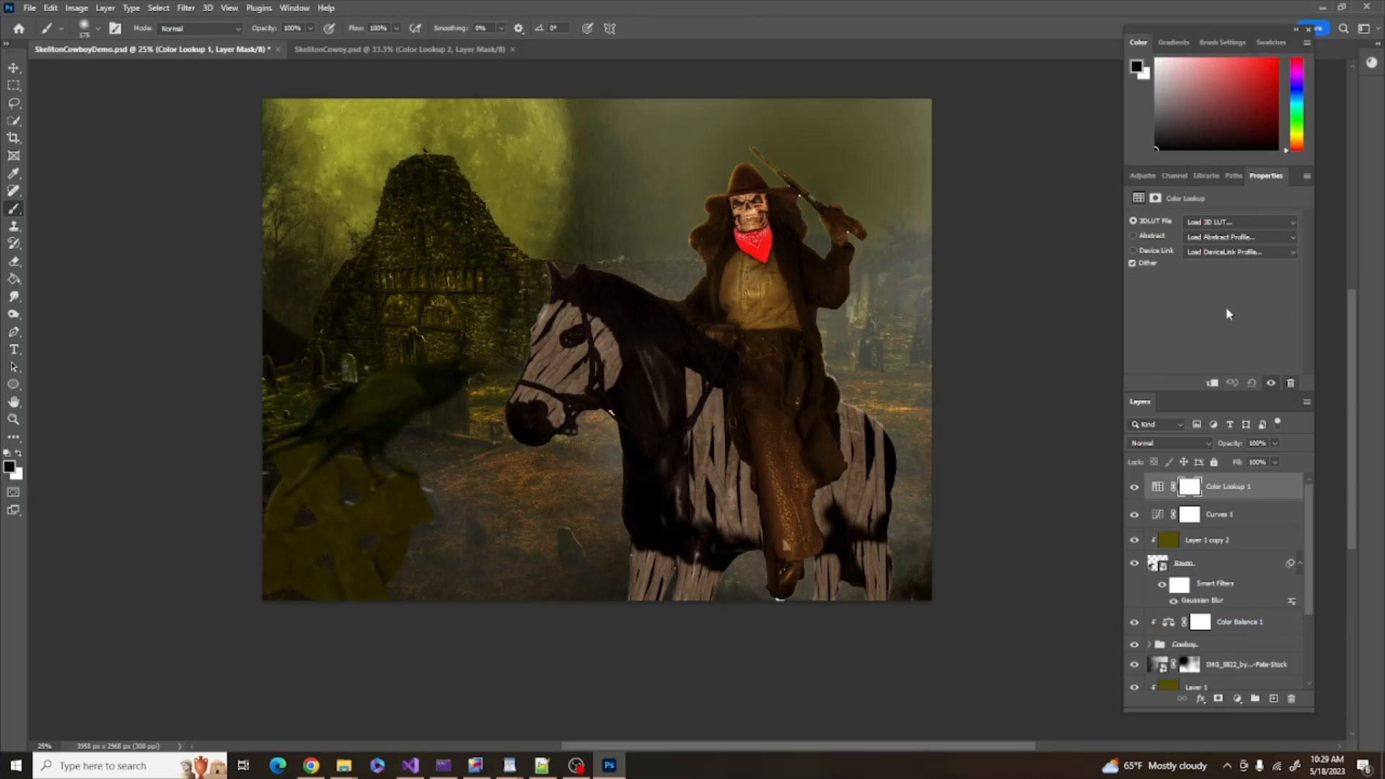
pyautogui.click(1268, 224)
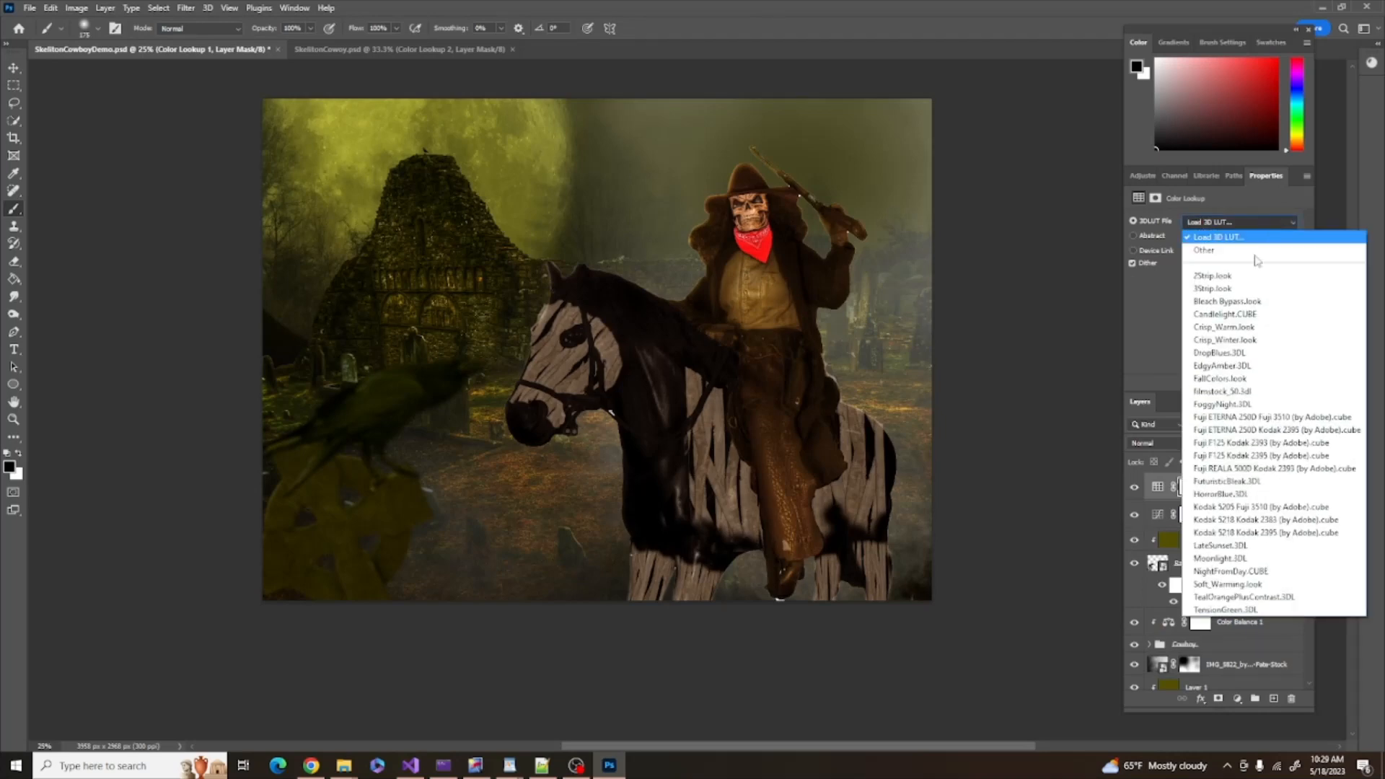
pyautogui.click(1234, 329)
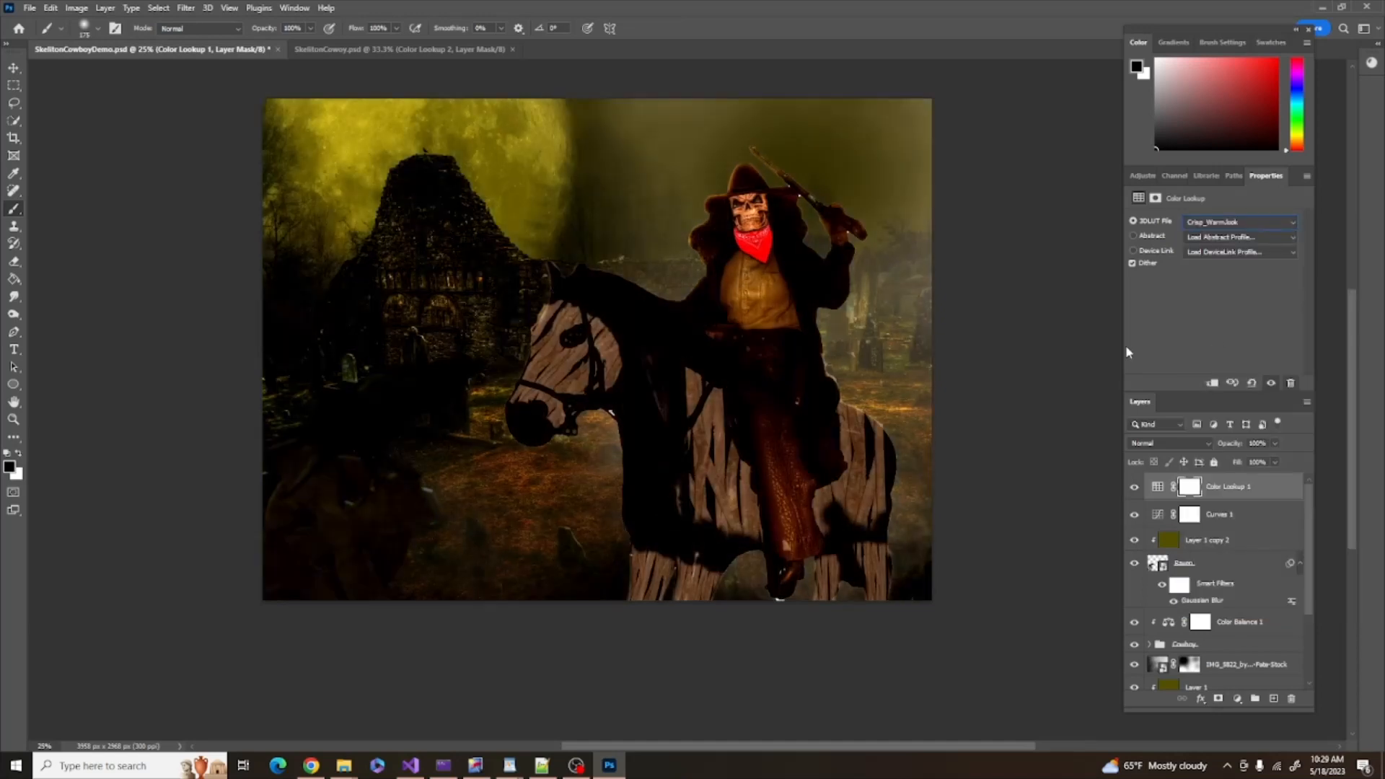
# Add a second Color Lookup adjustment using the EdgyAmber.3DL LUT and lower its opacity to 37%
pyautogui.click(1237, 699)
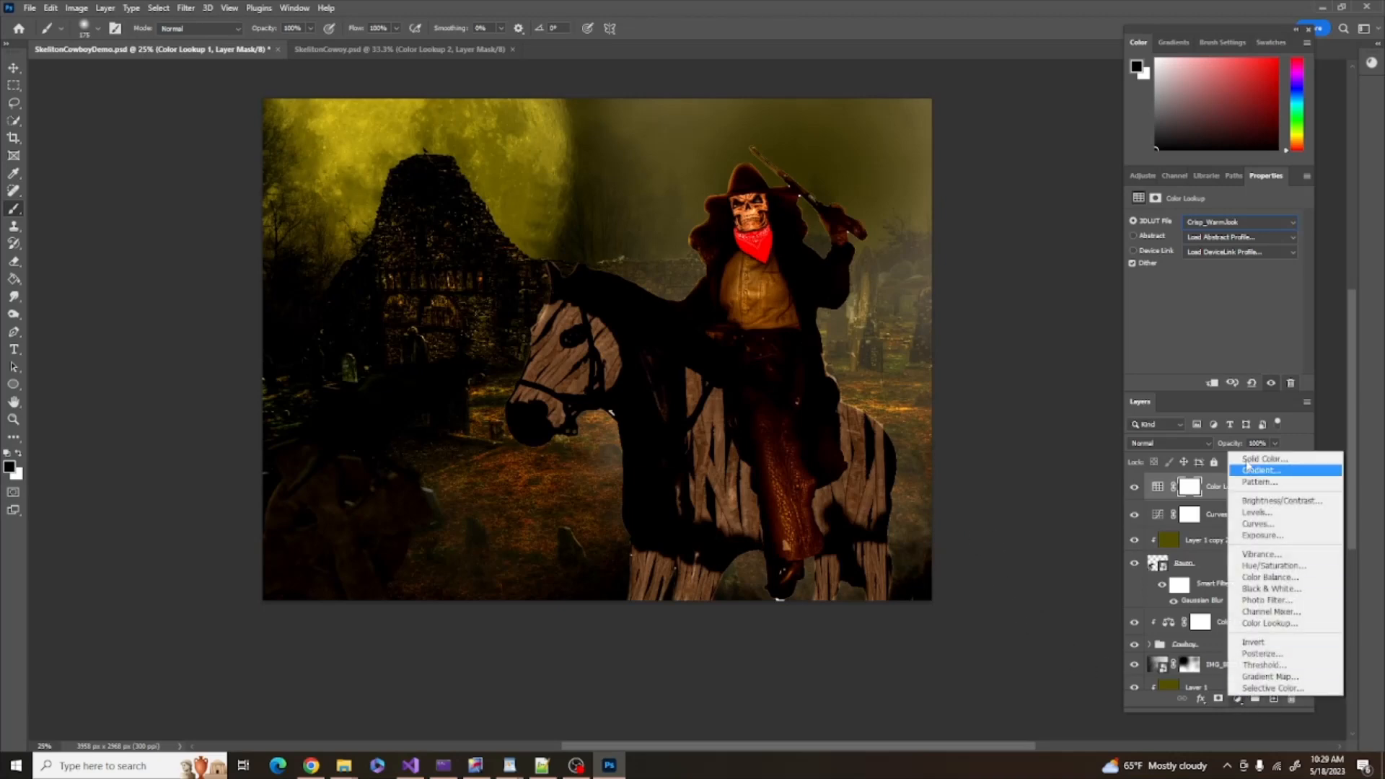
pyautogui.click(1260, 624)
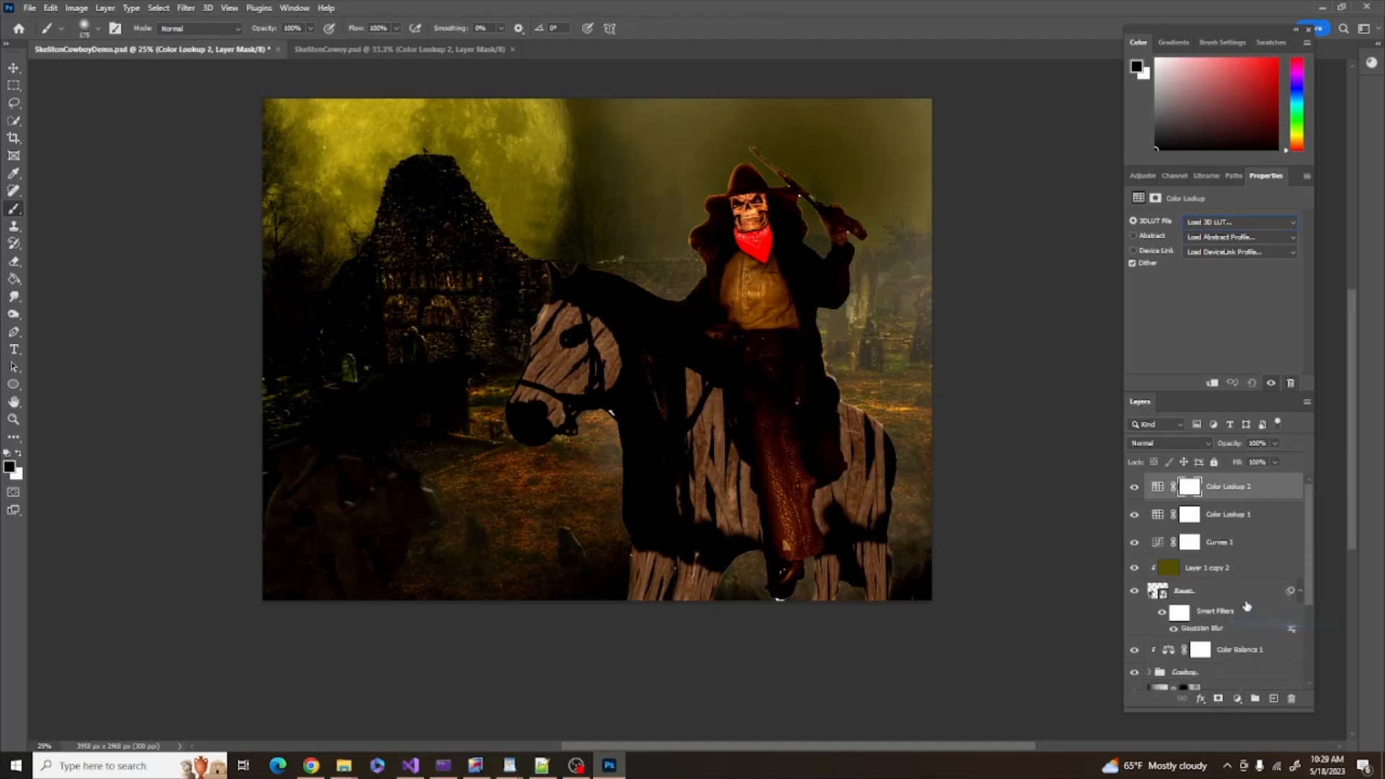
pyautogui.click(1255, 222)
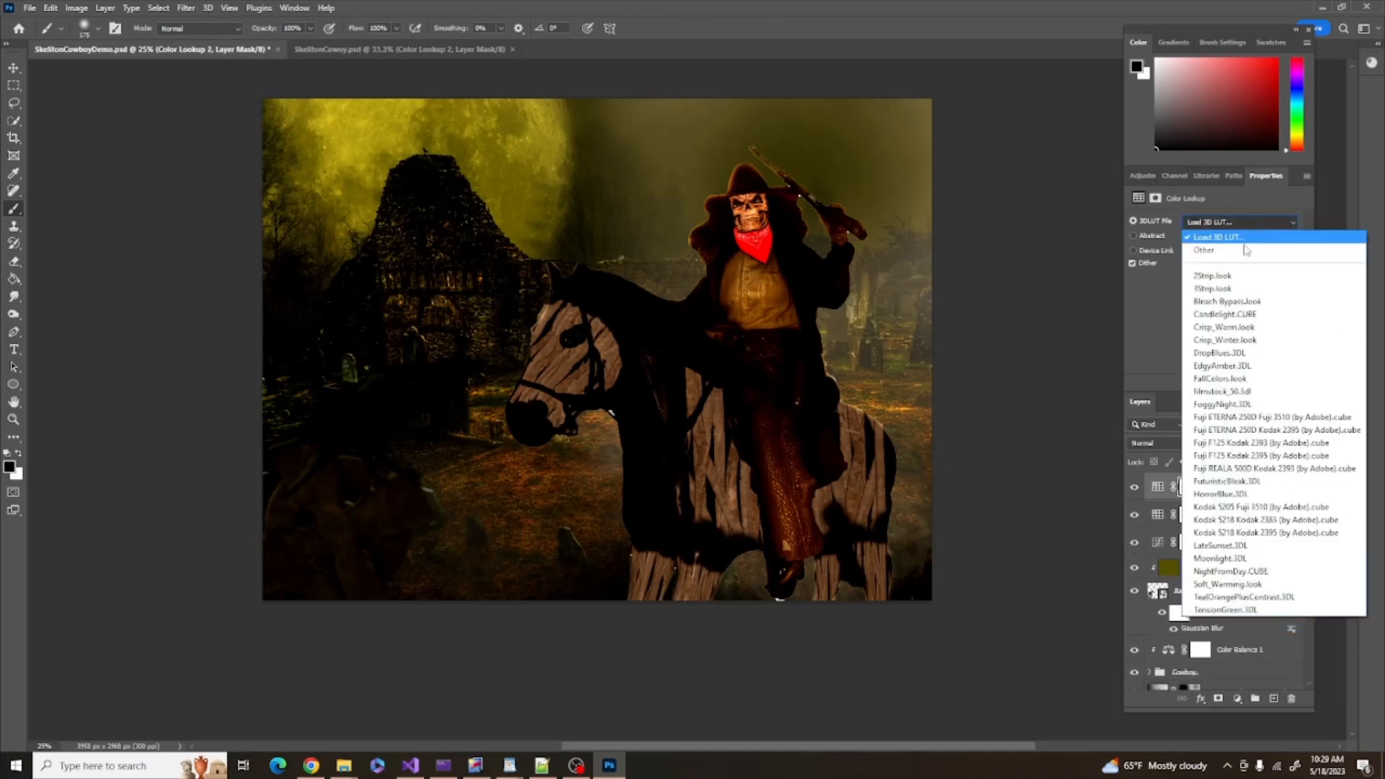
pyautogui.click(1235, 364)
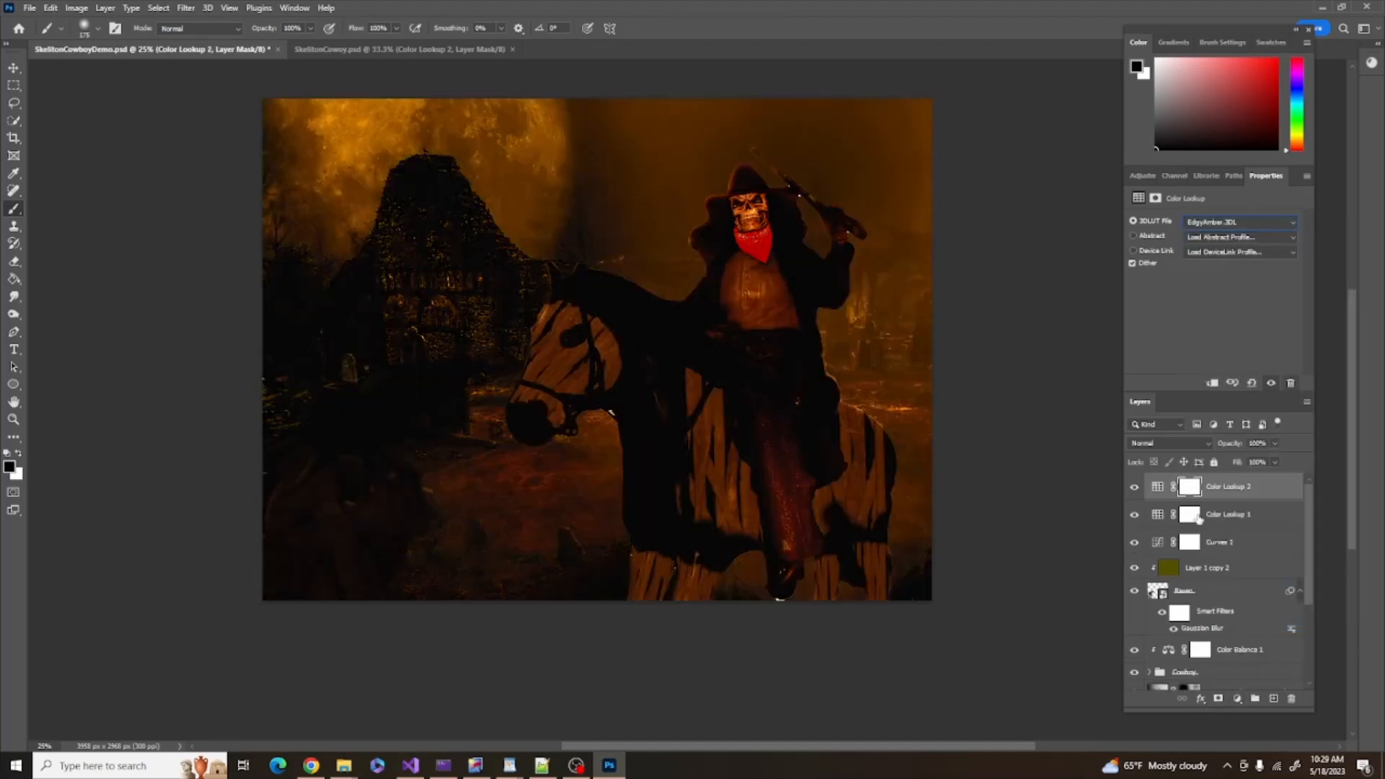
pyautogui.click(1274, 442)
pyautogui.moveTo(1275, 462); pyautogui.dragTo(1238, 467)
# Compare the scene with and without the EdgyAmber color lookup
pyautogui.click(1137, 488)
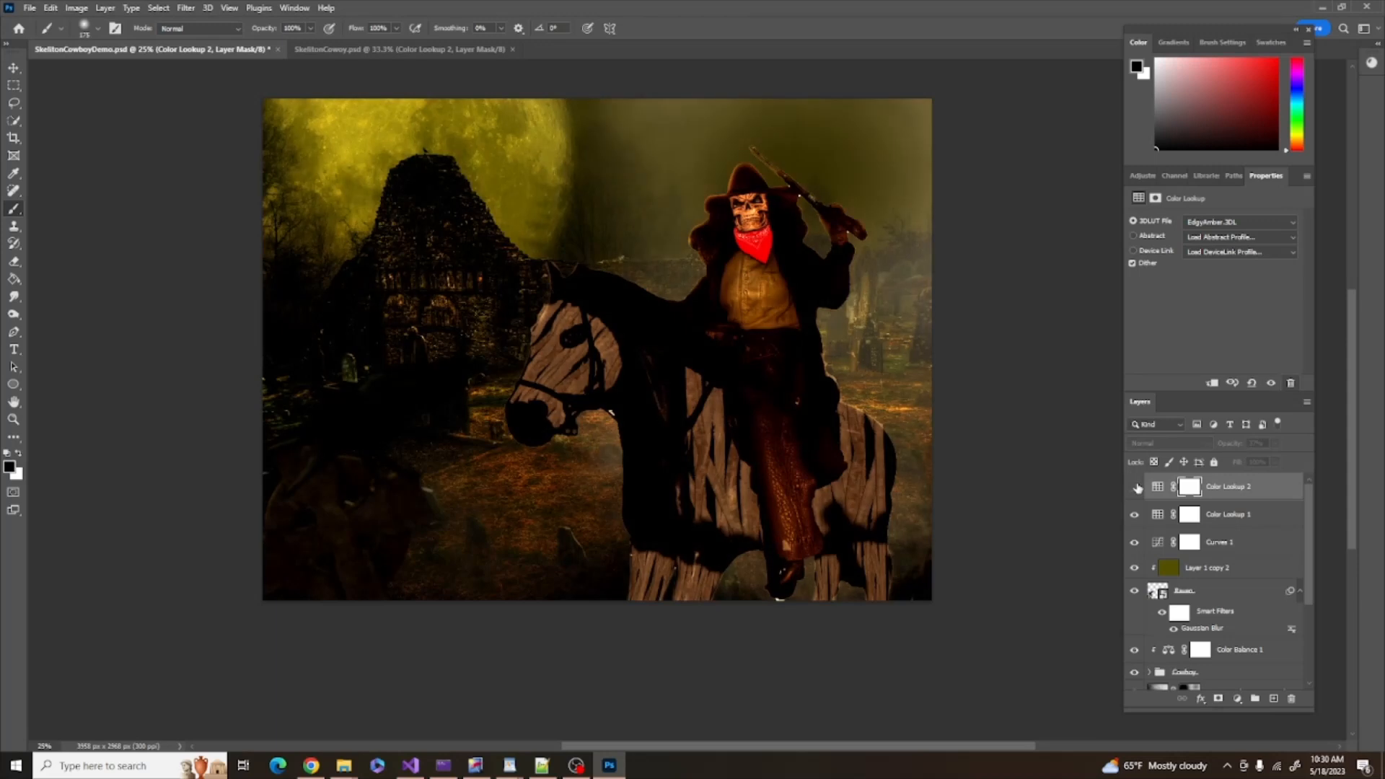
pyautogui.click(1138, 488)
pyautogui.click(1137, 488)
pyautogui.click(1137, 488)
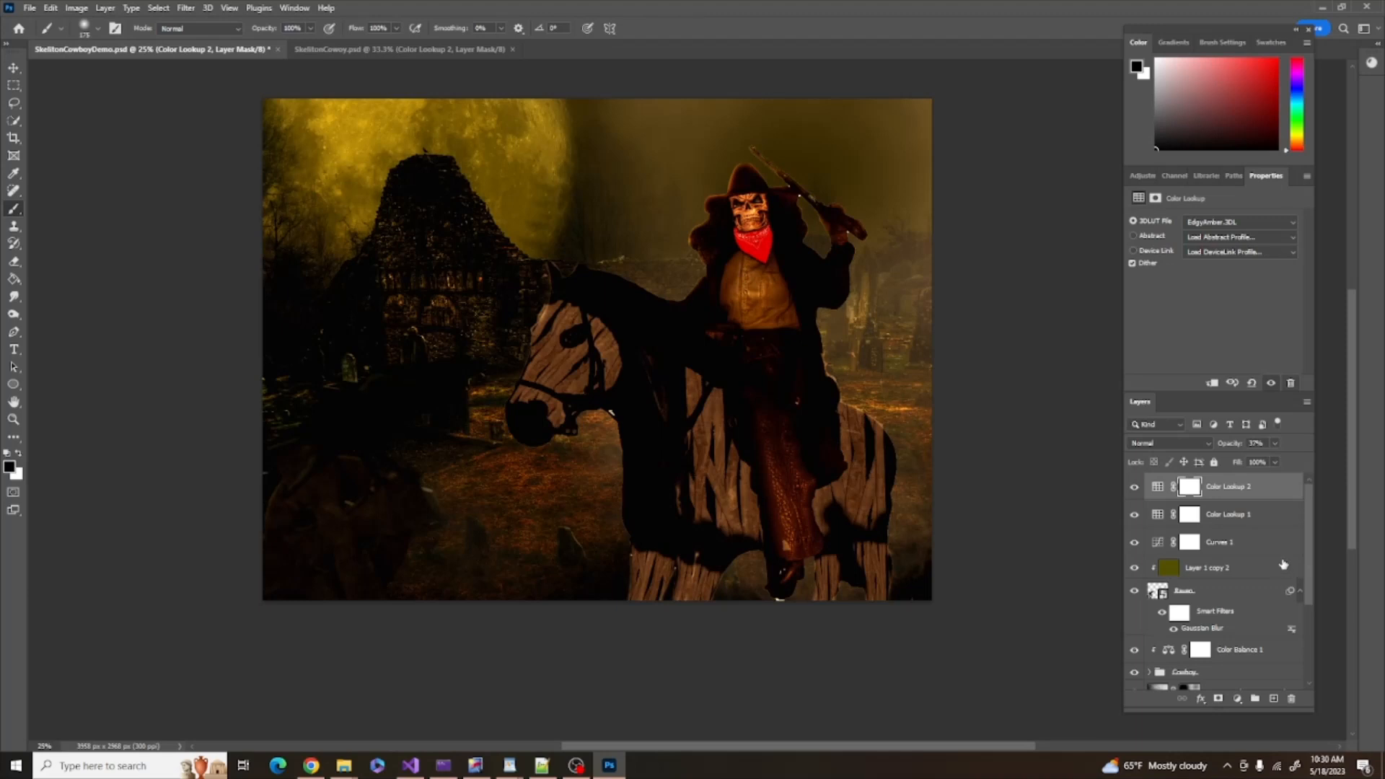
# Hide both Color Lookup adjustment layers
pyautogui.click(1260, 489)
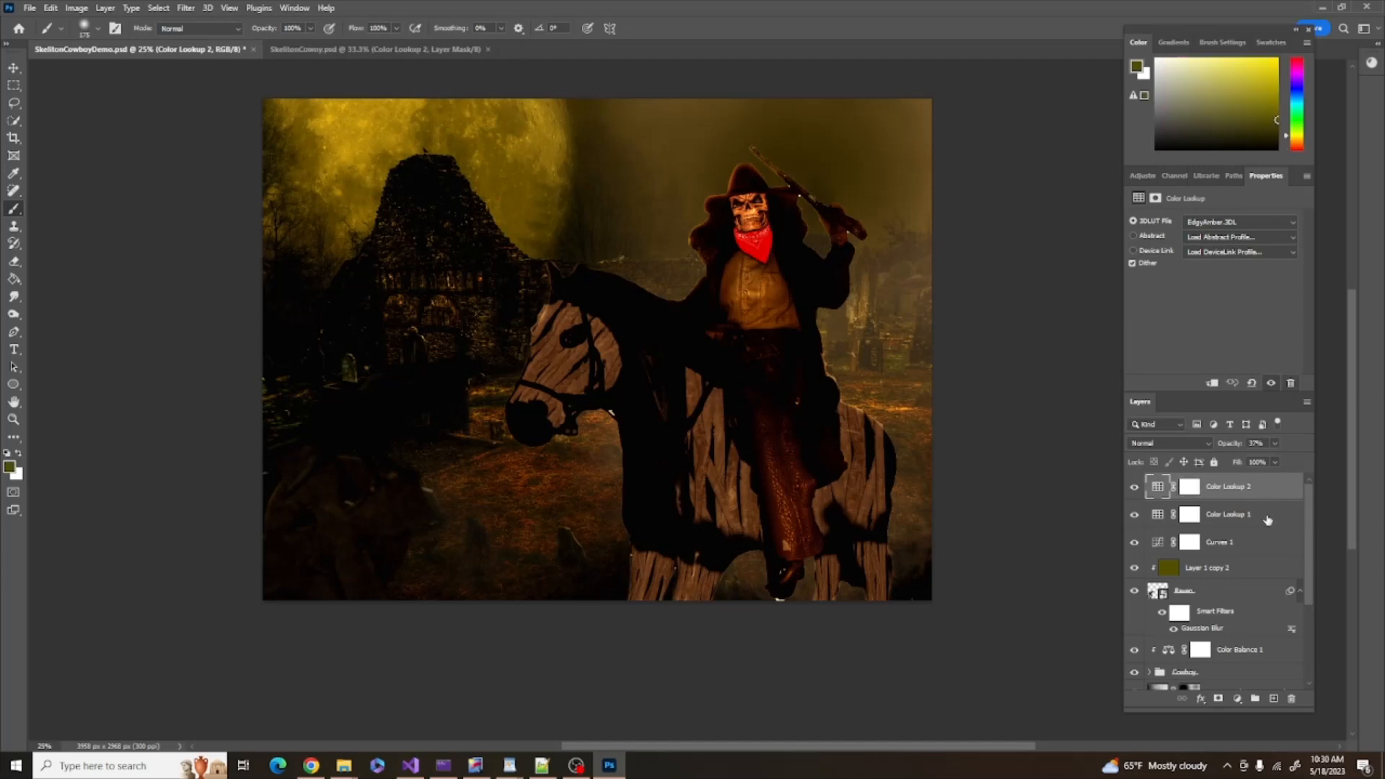
pyautogui.click(1134, 488)
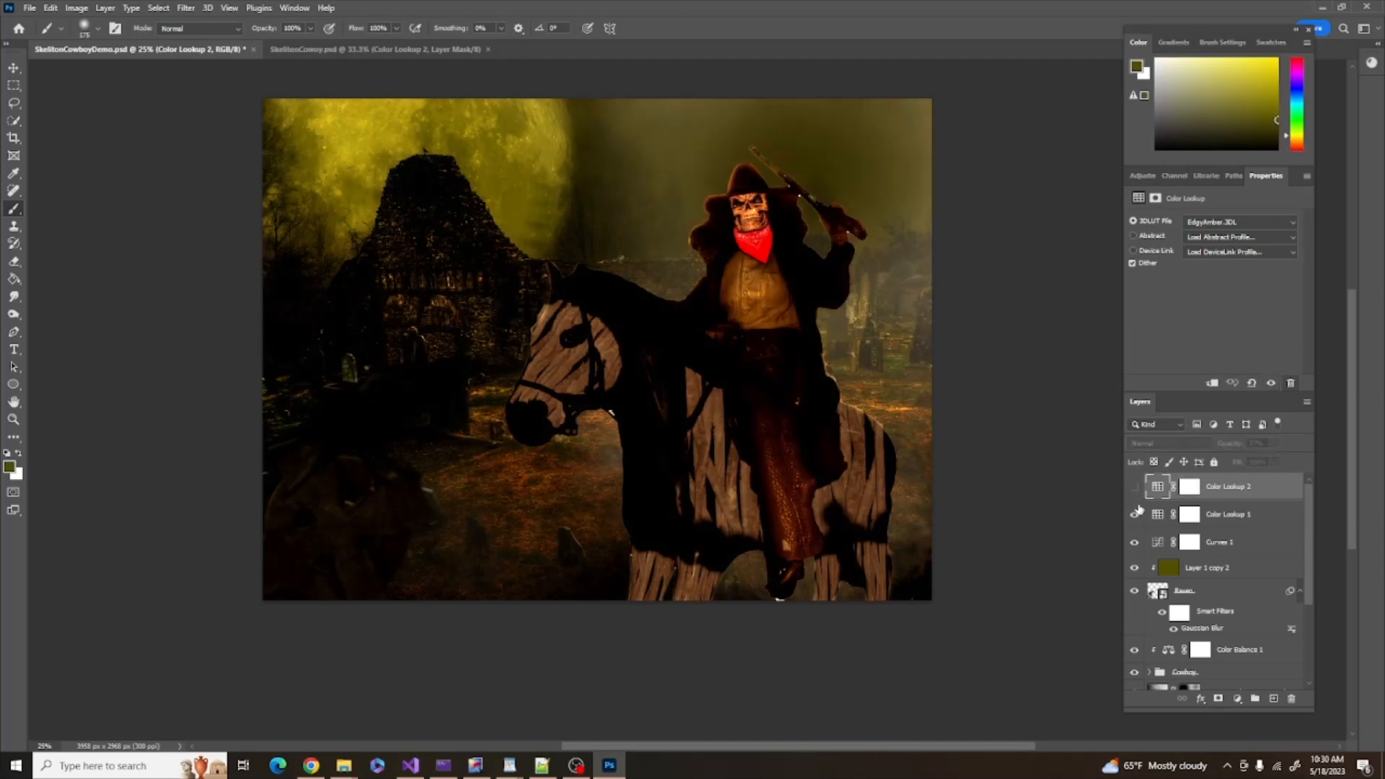
pyautogui.click(1134, 514)
# Stamp all visible layers into a new layer above Curves 1 and open it in the Color Efex Pro 4 filter
pyautogui.click(1275, 543)
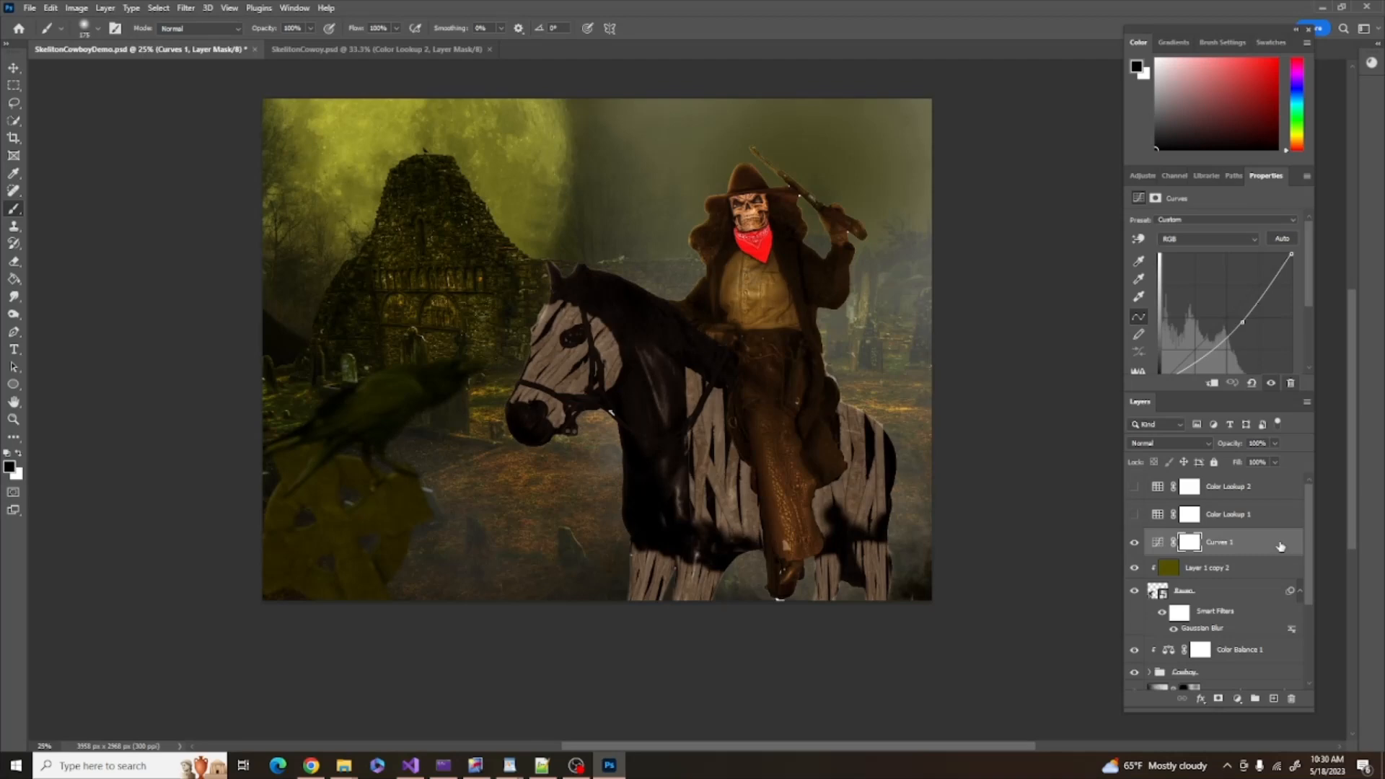
pyautogui.hotkey('ctrl', 'alt', 'shift', 'e')
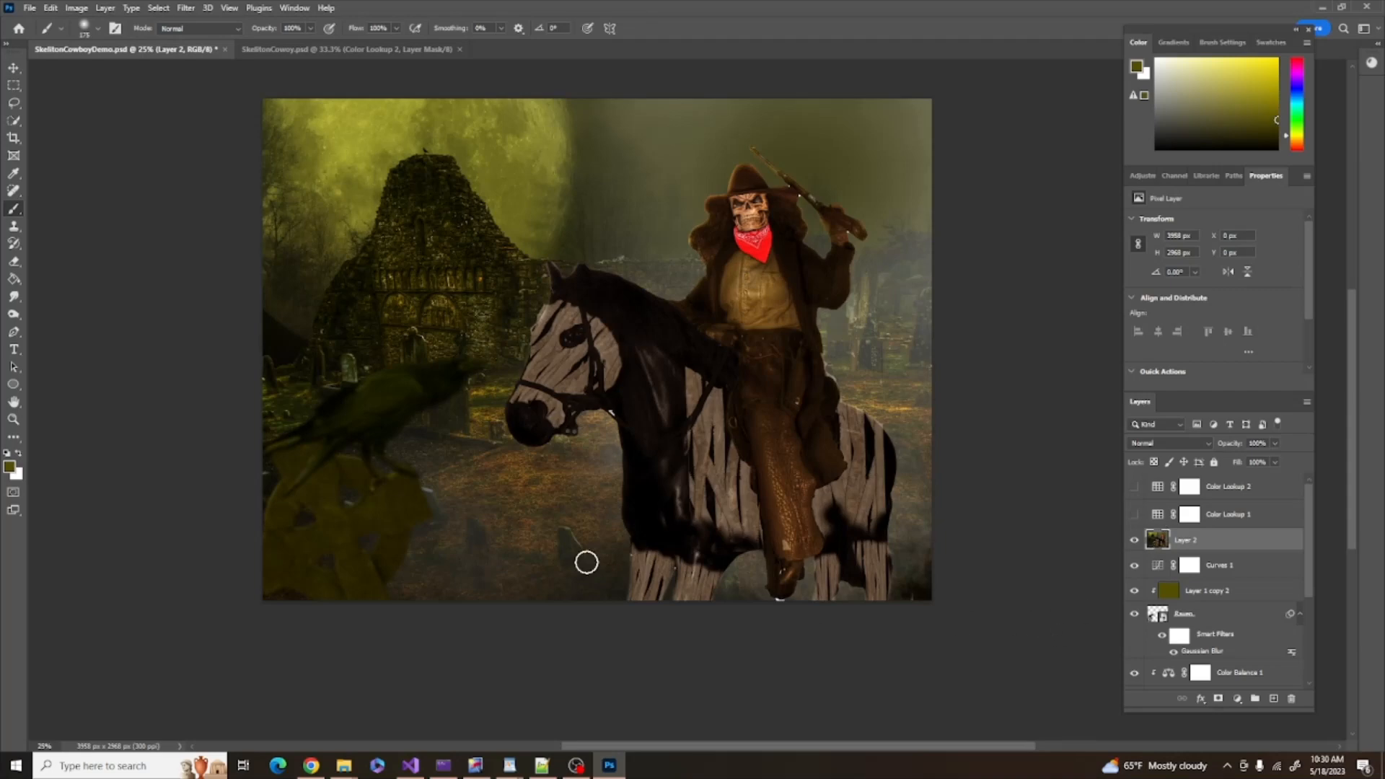
pyautogui.click(186, 8)
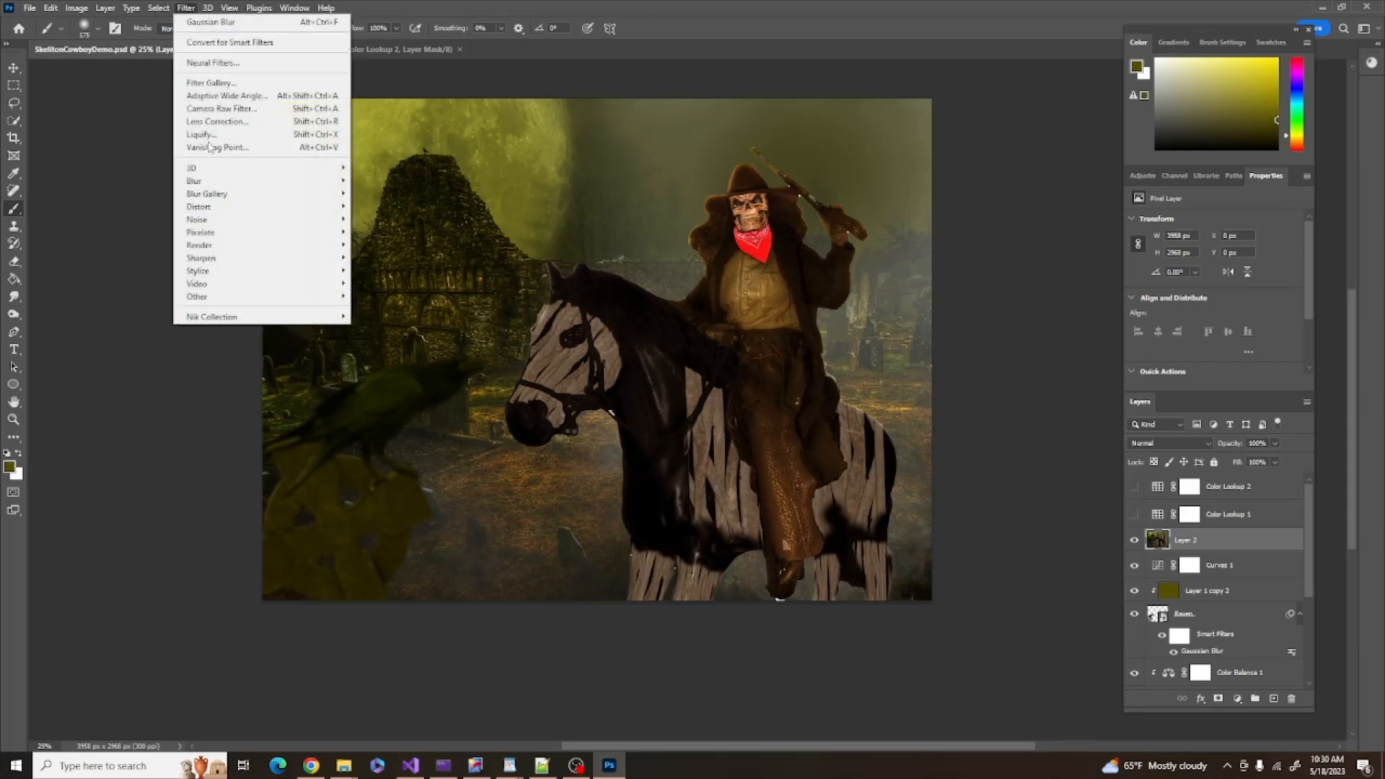
pyautogui.moveTo(263, 318)
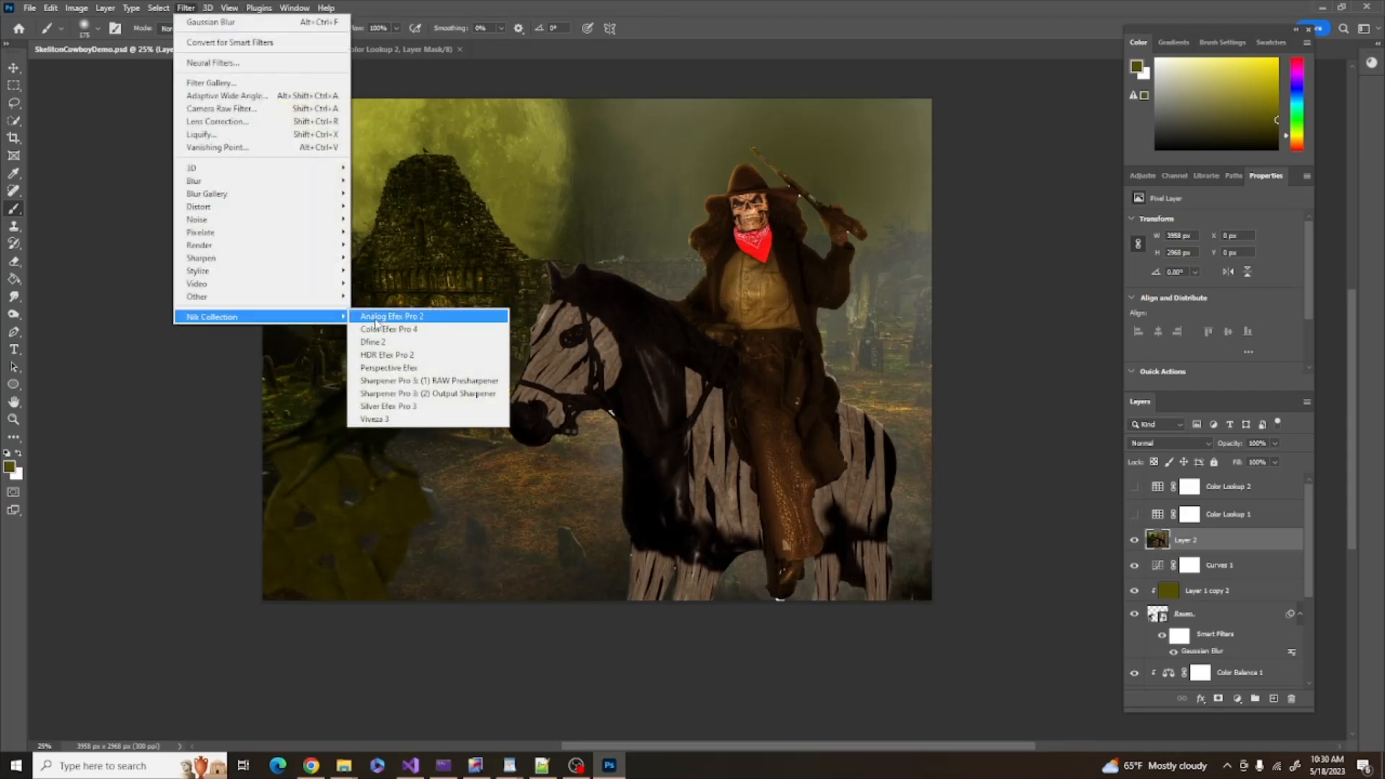
pyautogui.click(390, 330)
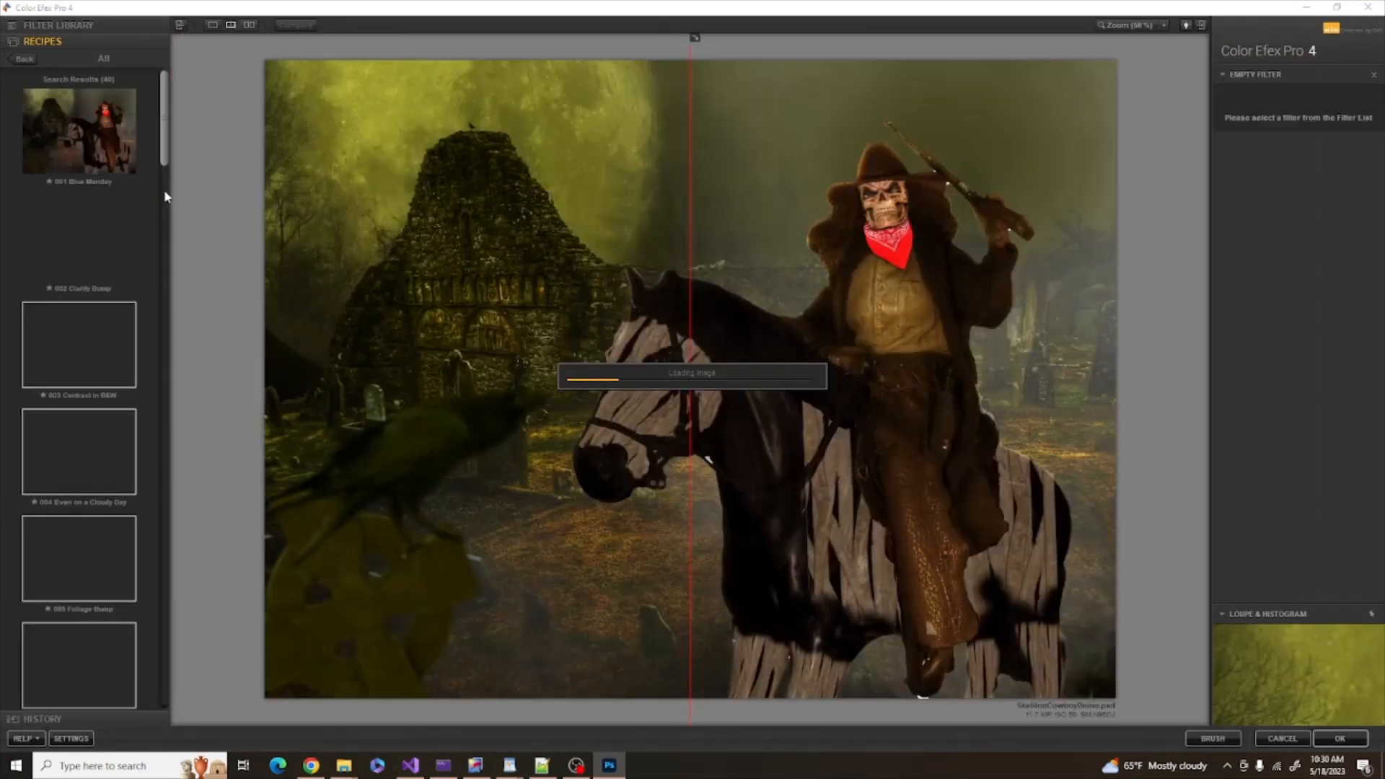
# Apply the 010 Super Punch recipe to the stamped layer, comparing the full image with the original before accepting it
pyautogui.scroll(-3, 163, 179)
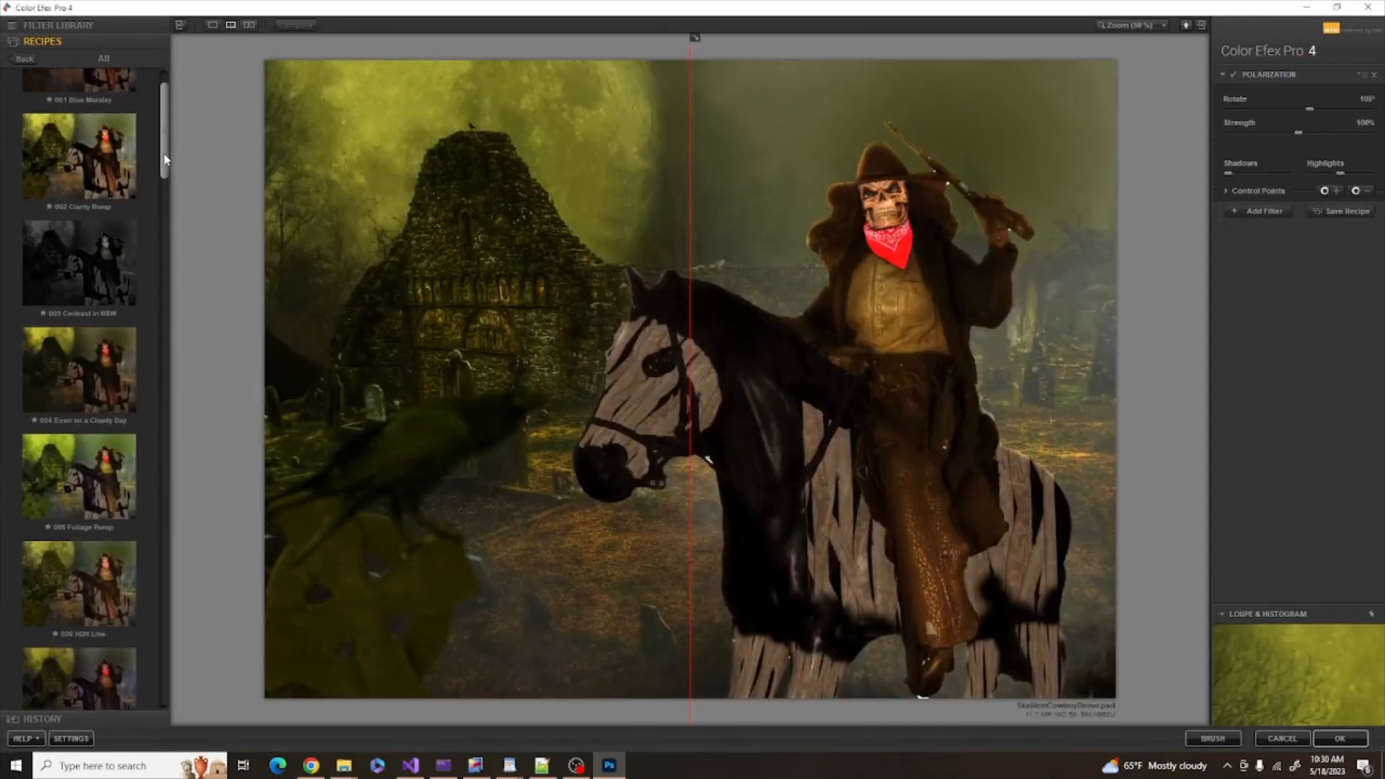
pyautogui.moveTo(164, 182); pyautogui.dragTo(174, 238)
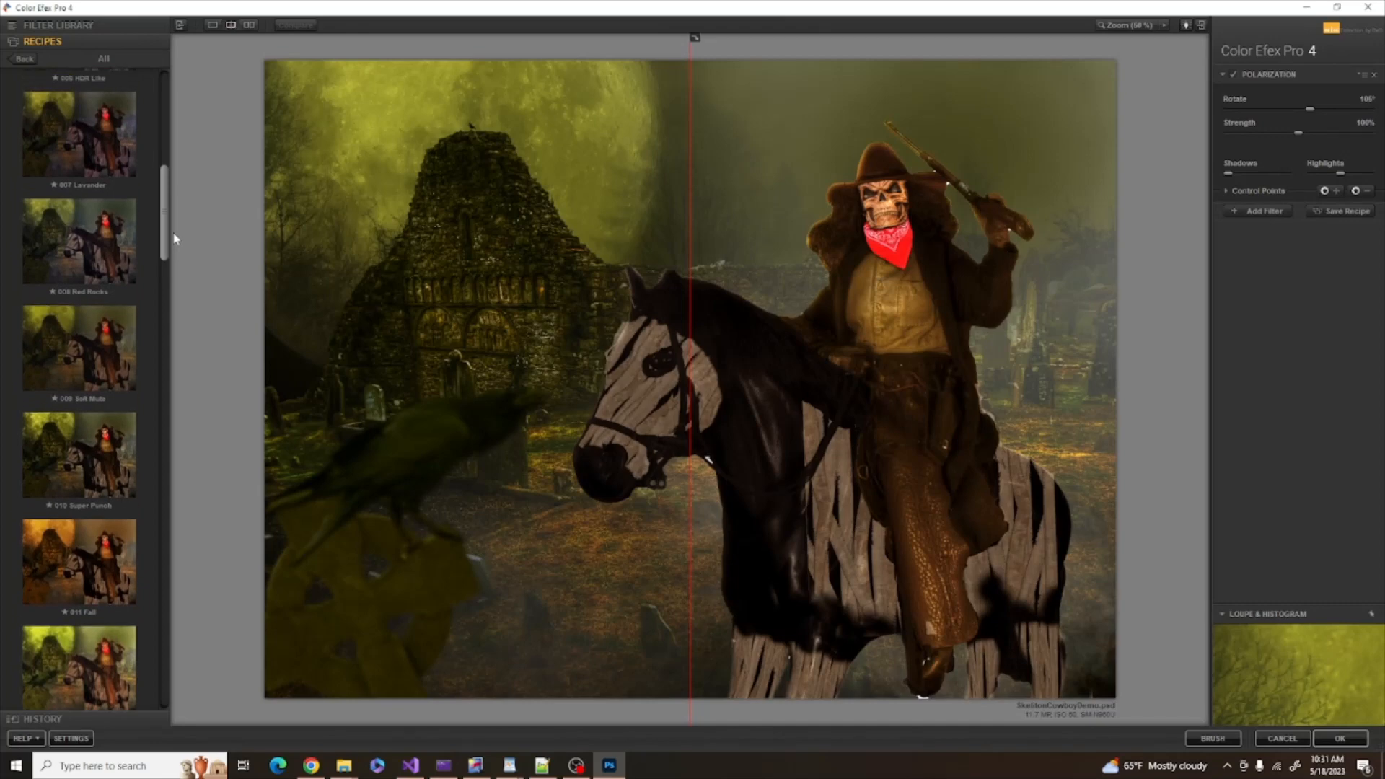
pyautogui.click(100, 441)
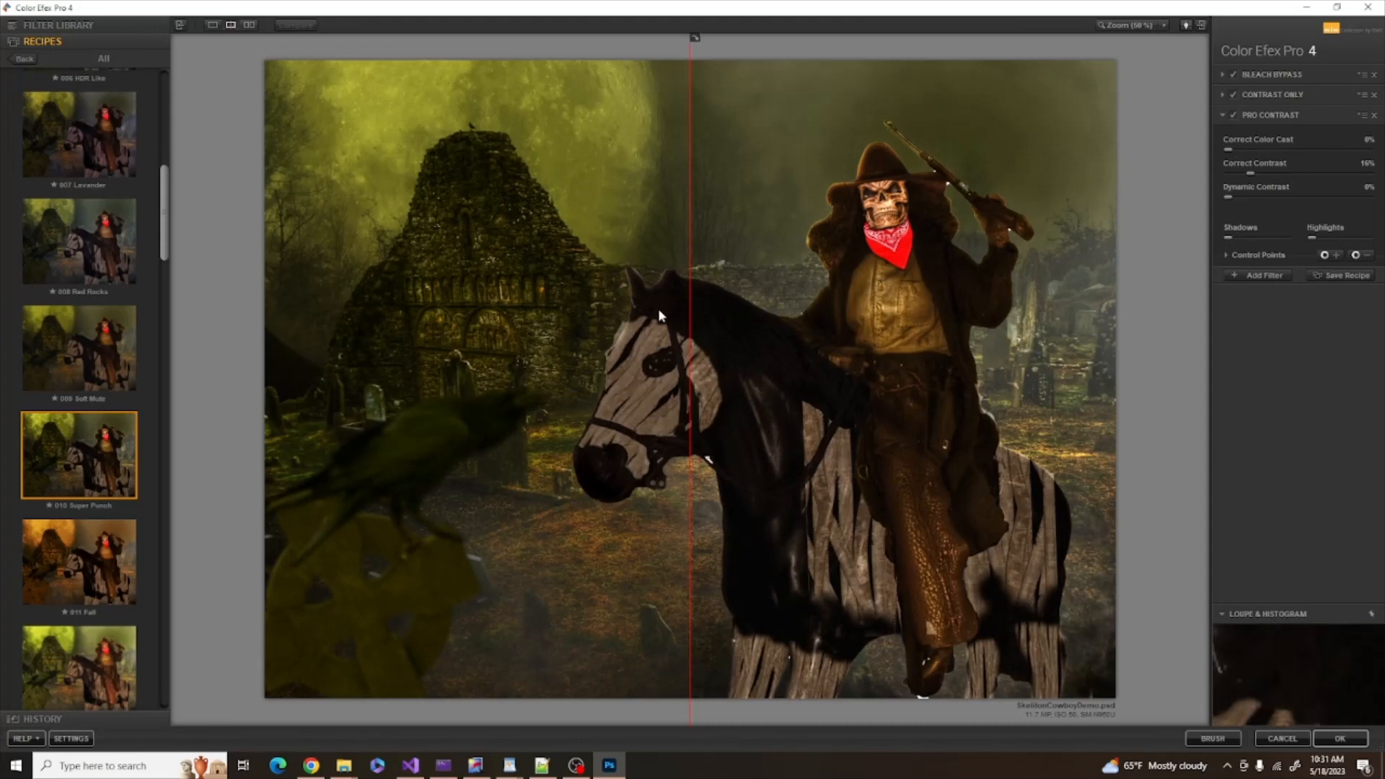
pyautogui.moveTo(689, 323); pyautogui.dragTo(248, 457)
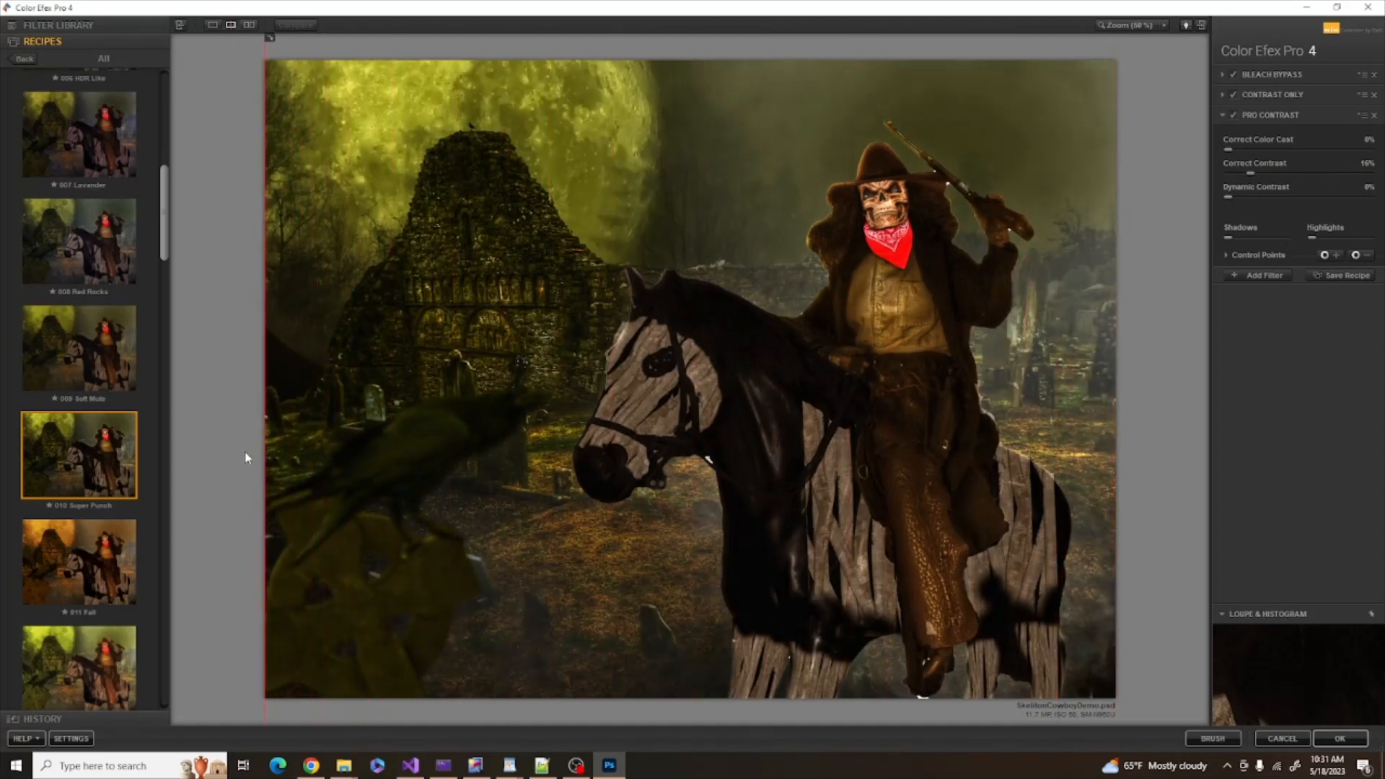
pyautogui.click(1339, 739)
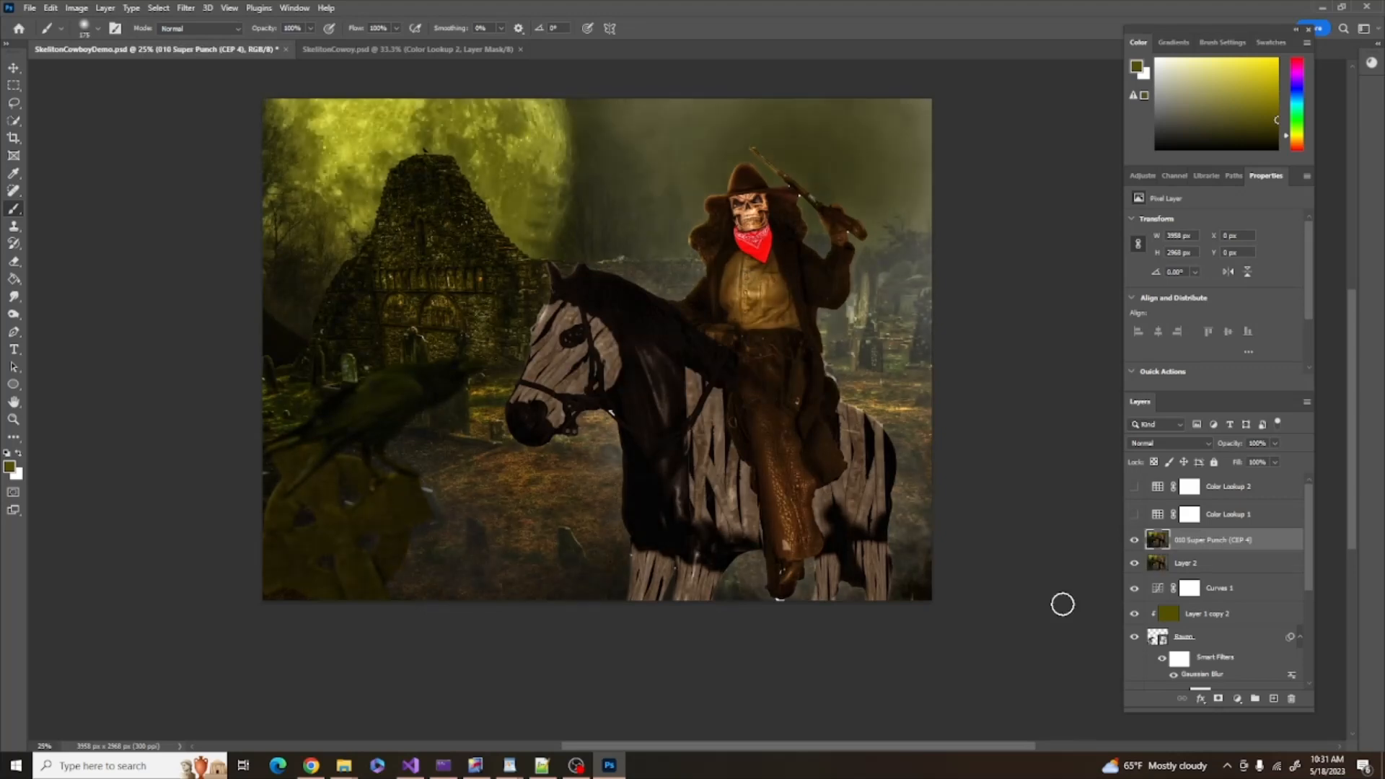
# Run Color Efex Pro 4 on the 010 Super Punch layer and apply the Warm Sunset recipe over the whole image
pyautogui.click(185, 8)
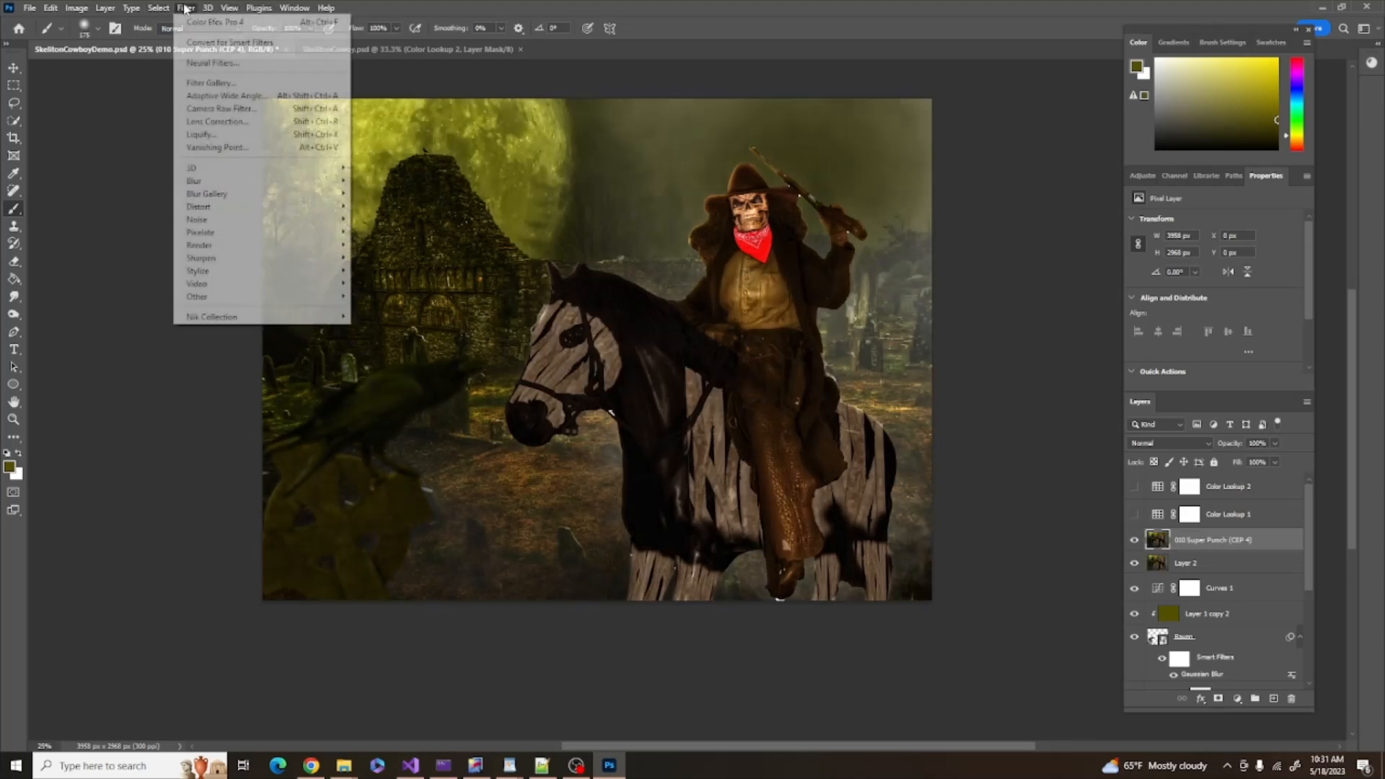
pyautogui.moveTo(310, 318)
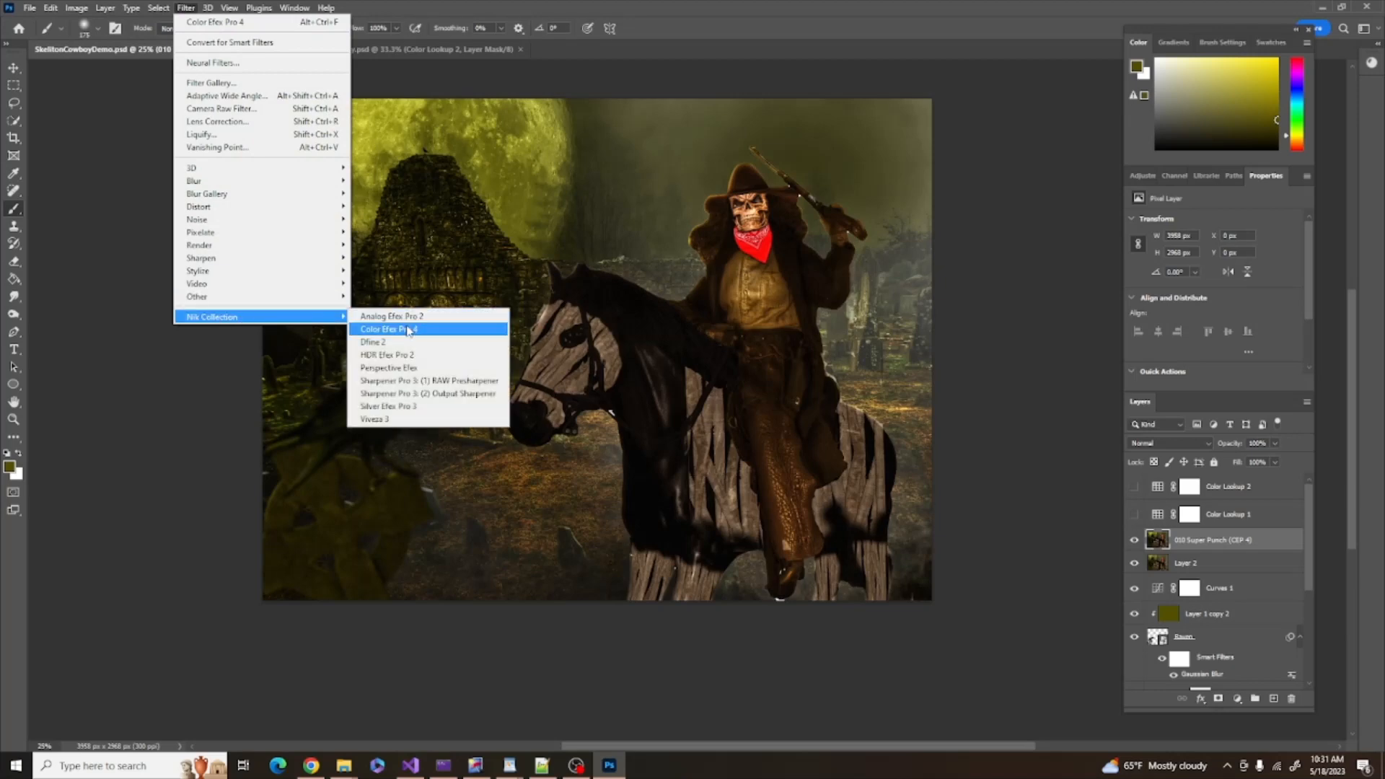
pyautogui.click(407, 330)
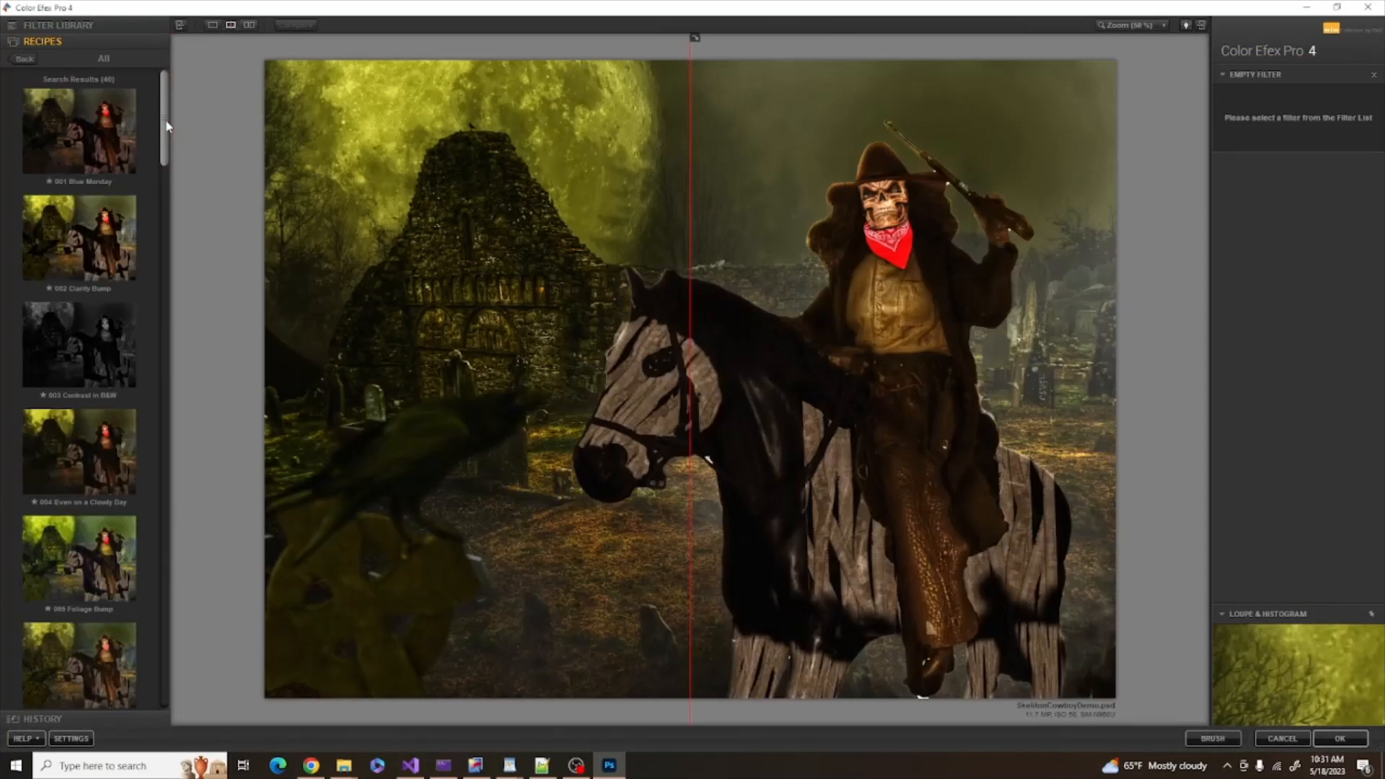
pyautogui.click(166, 208)
pyautogui.moveTo(166, 208); pyautogui.dragTo(176, 618)
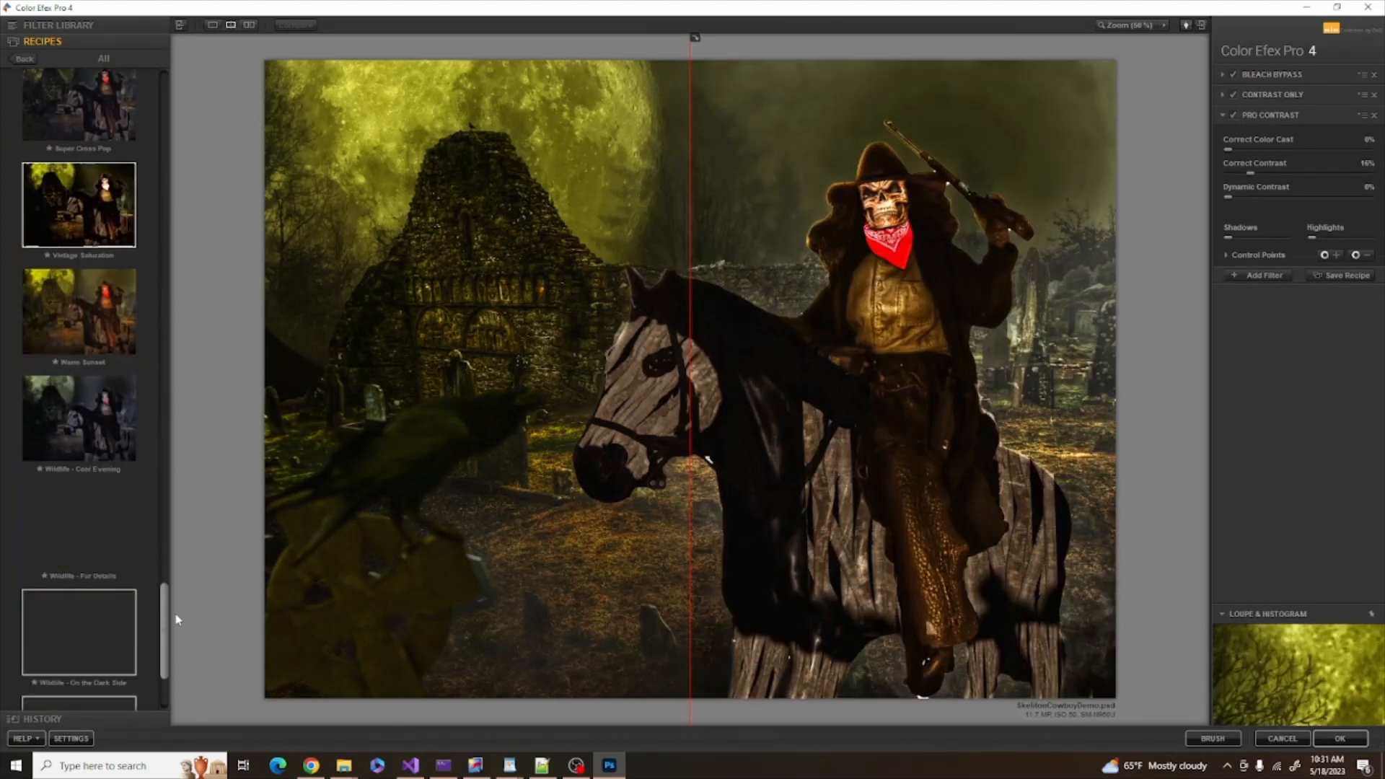
pyautogui.click(90, 329)
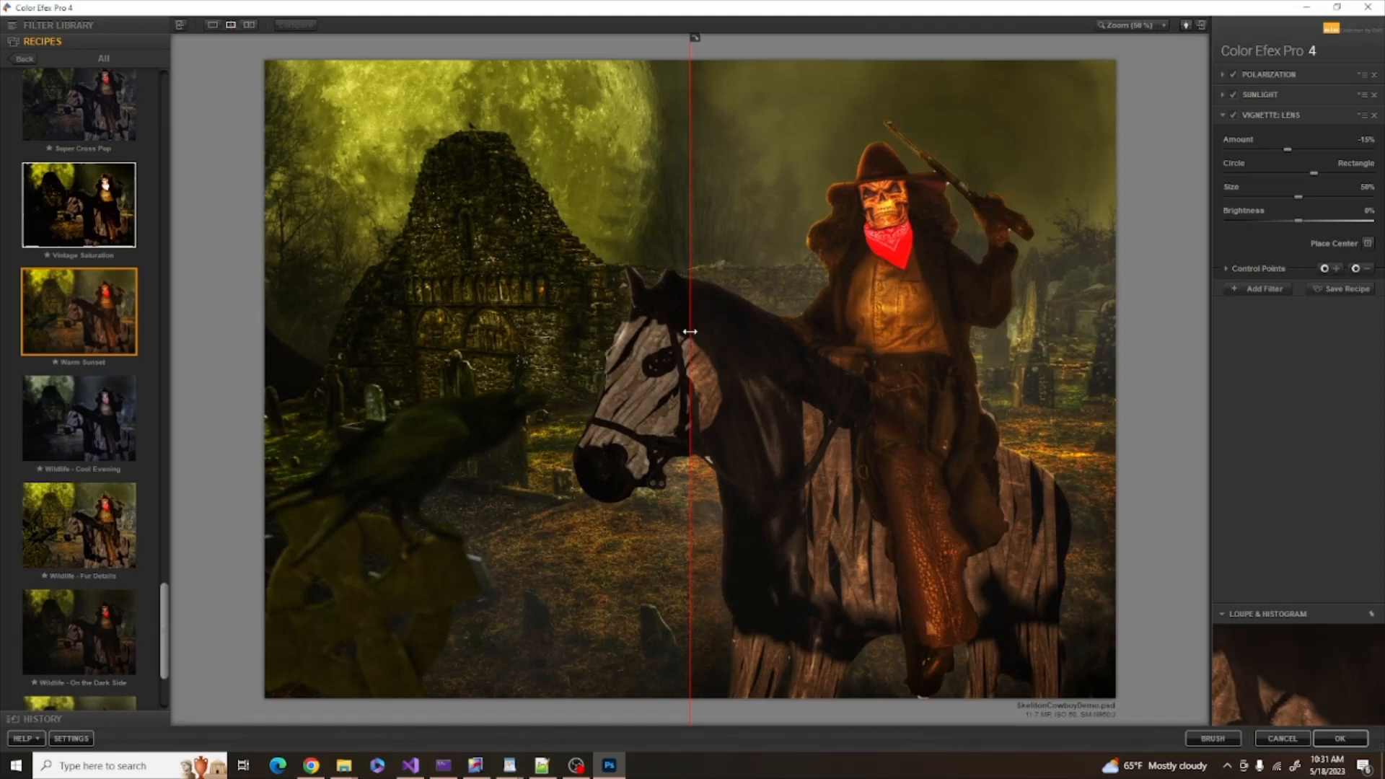
pyautogui.moveTo(690, 331); pyautogui.dragTo(170, 396)
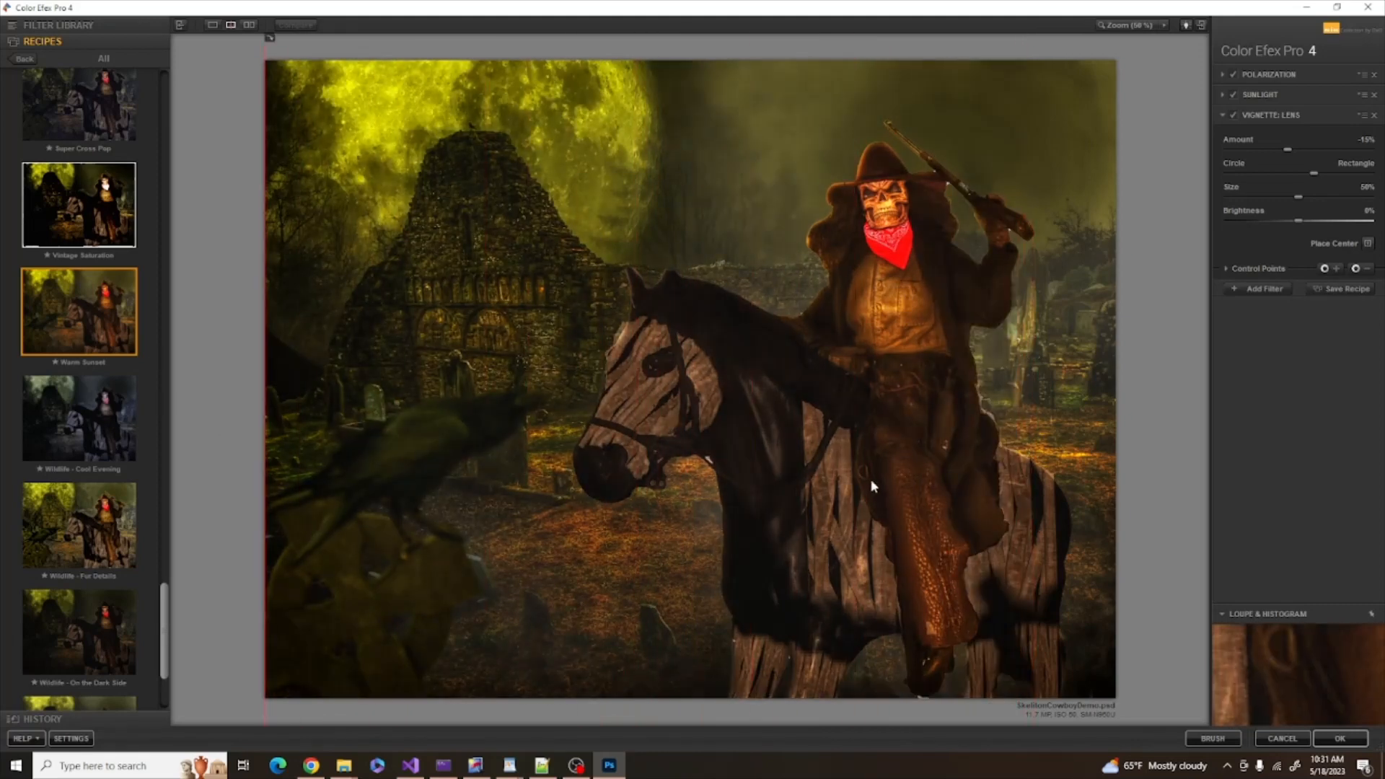
pyautogui.click(1330, 741)
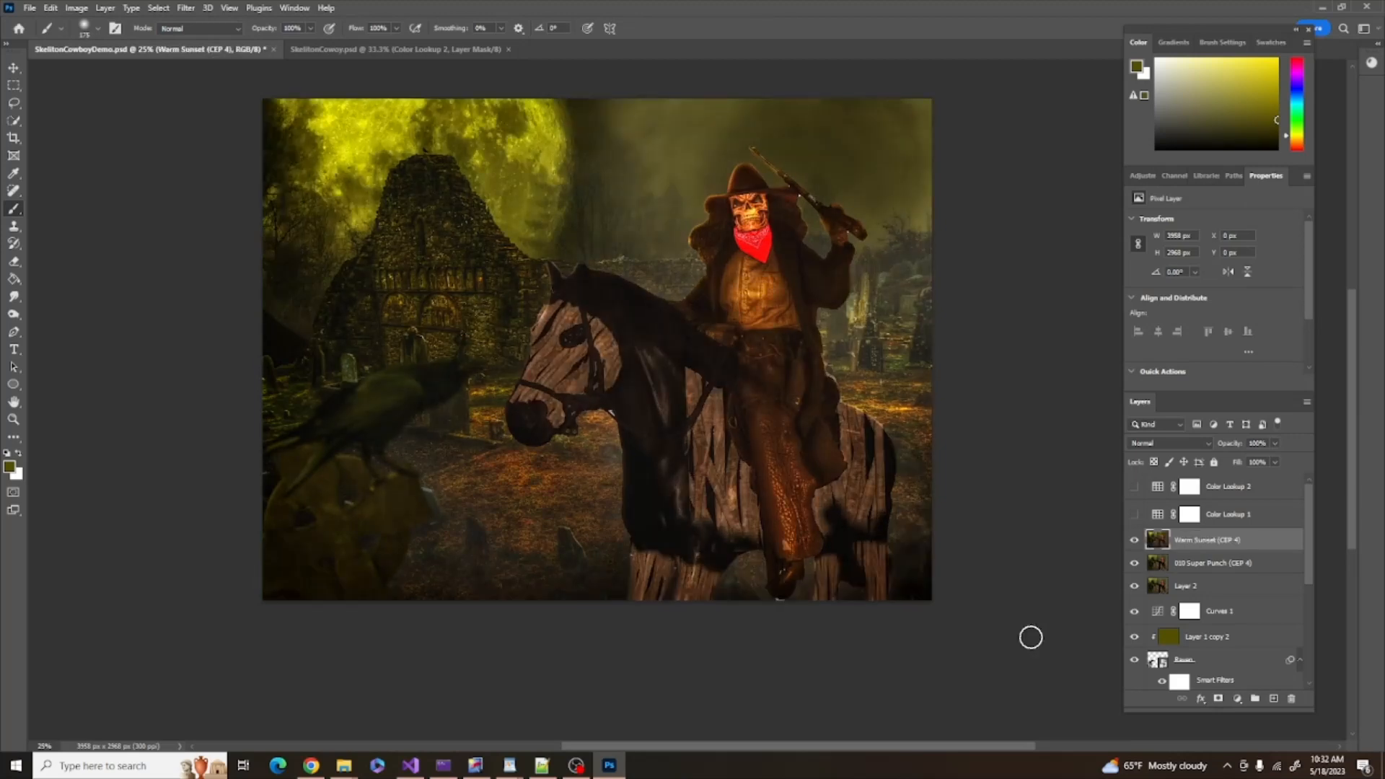
# Darken the edges of the Warm Sunset layer with the Camera Raw filter, setting Vignetting to -35
pyautogui.click(187, 8)
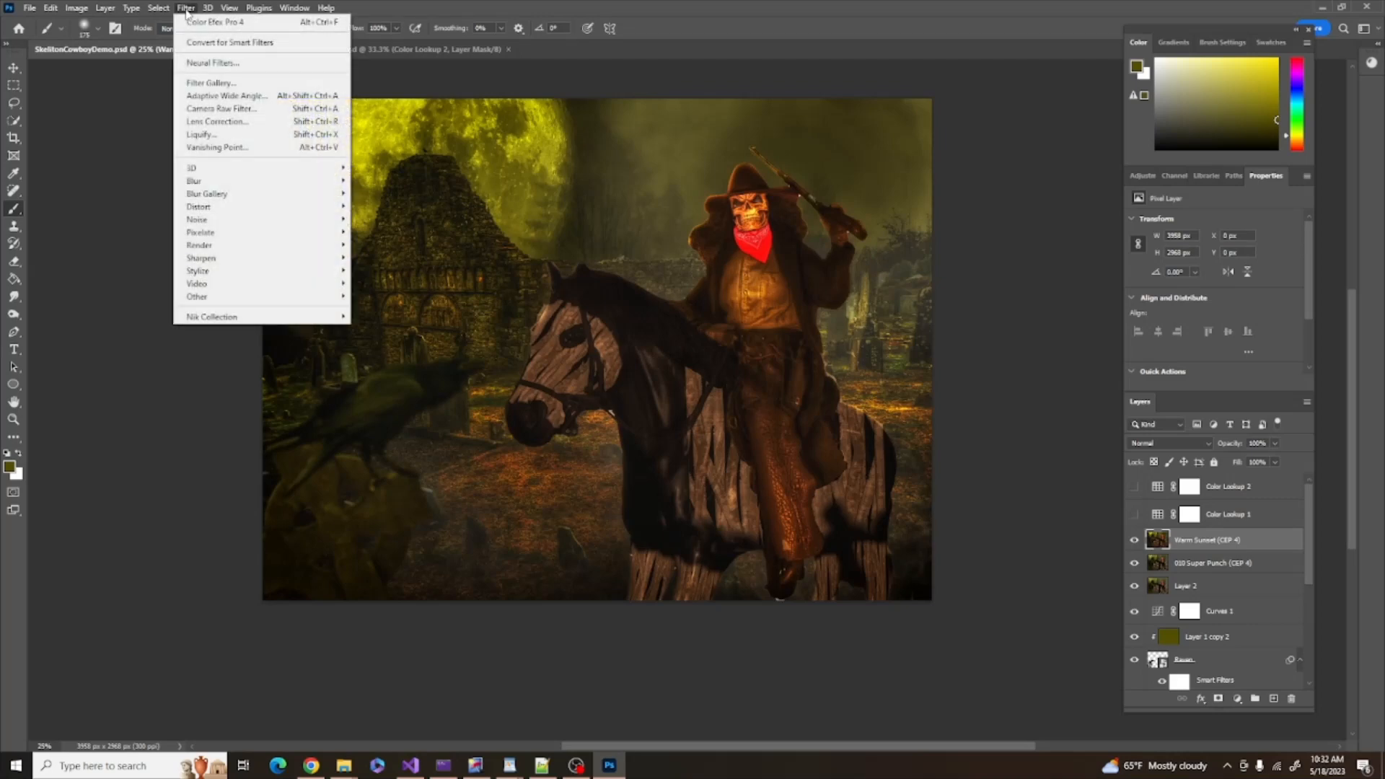
pyautogui.click(219, 110)
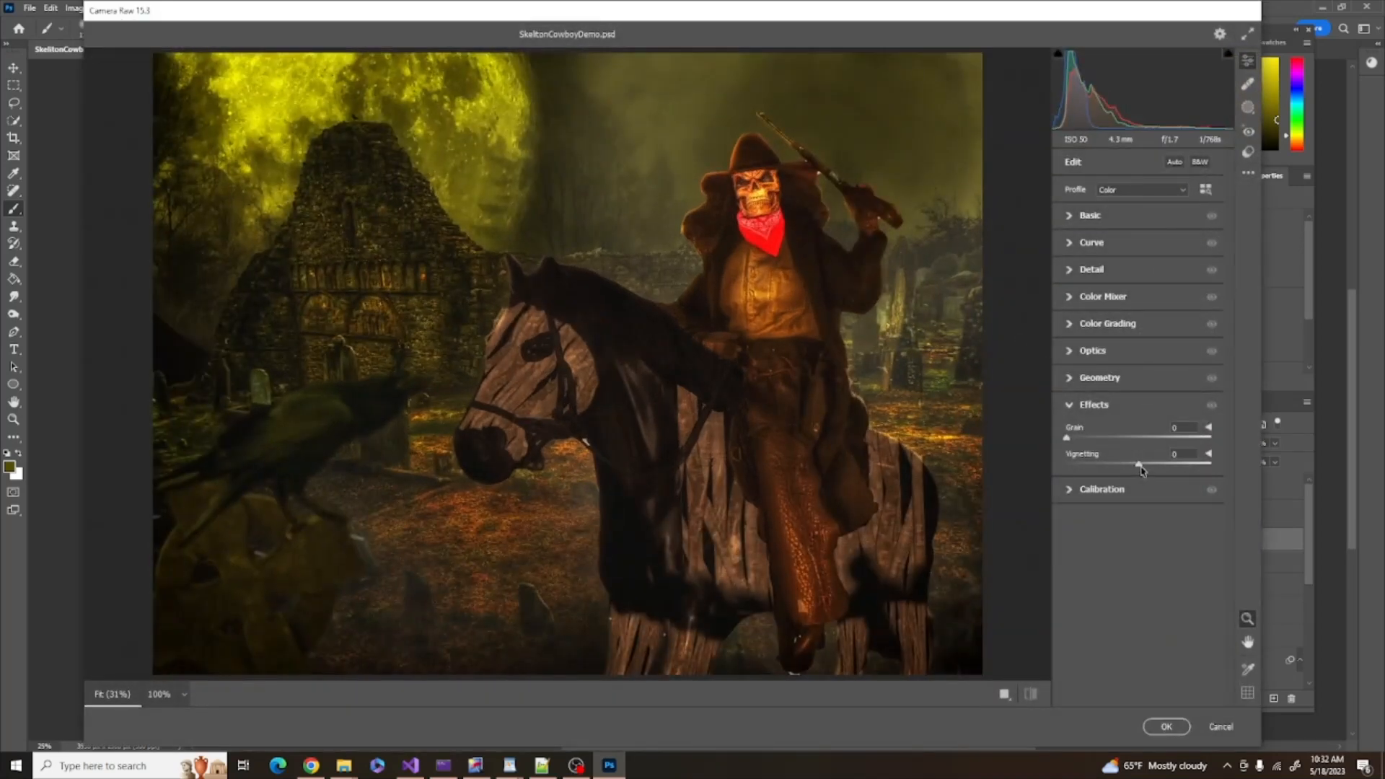
pyautogui.moveTo(1139, 465); pyautogui.dragTo(1115, 468)
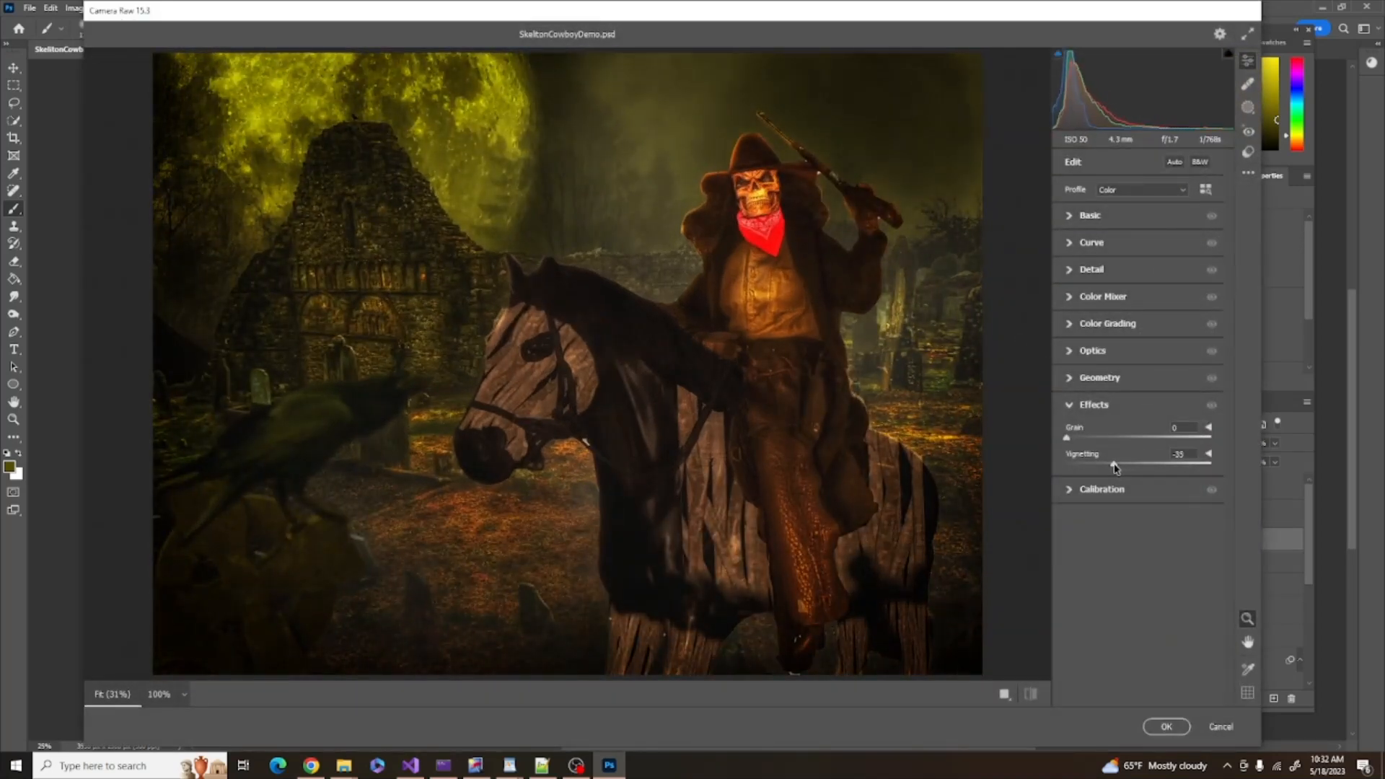
pyautogui.click(1165, 727)
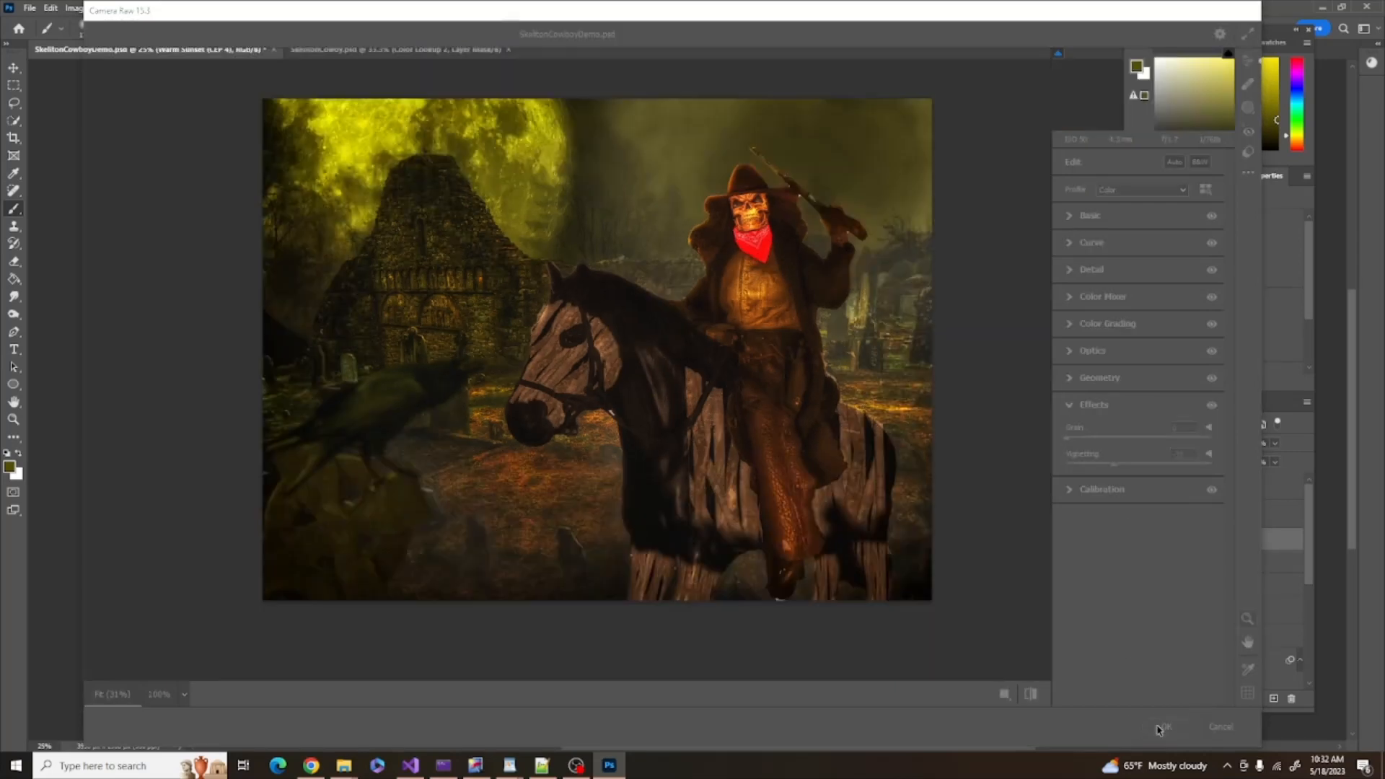